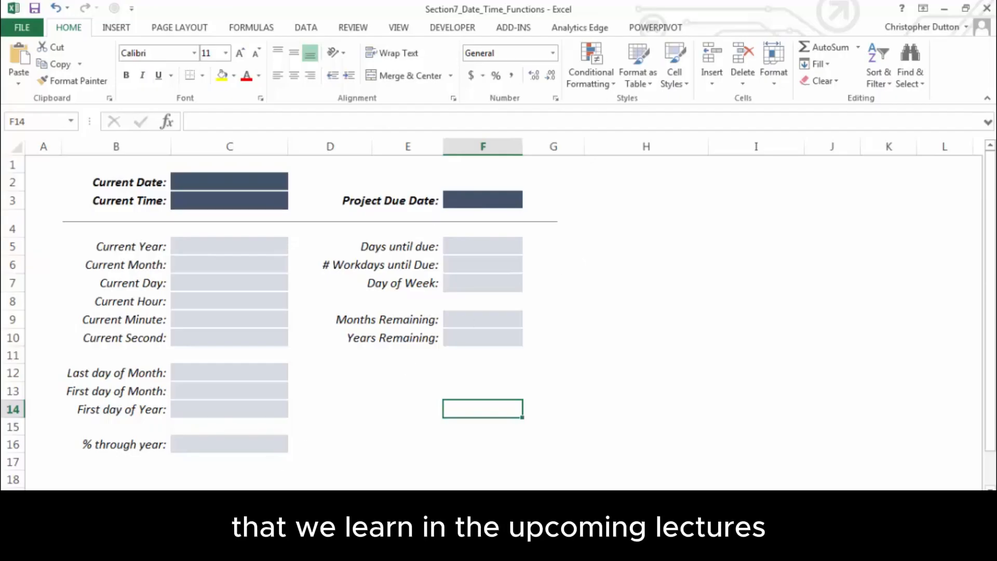
- Look over the budget pacing sheet and the daily expenses sheet, returning to the date and time functions sheet
{"action": "left_click", "coordinate": [223, 503]}
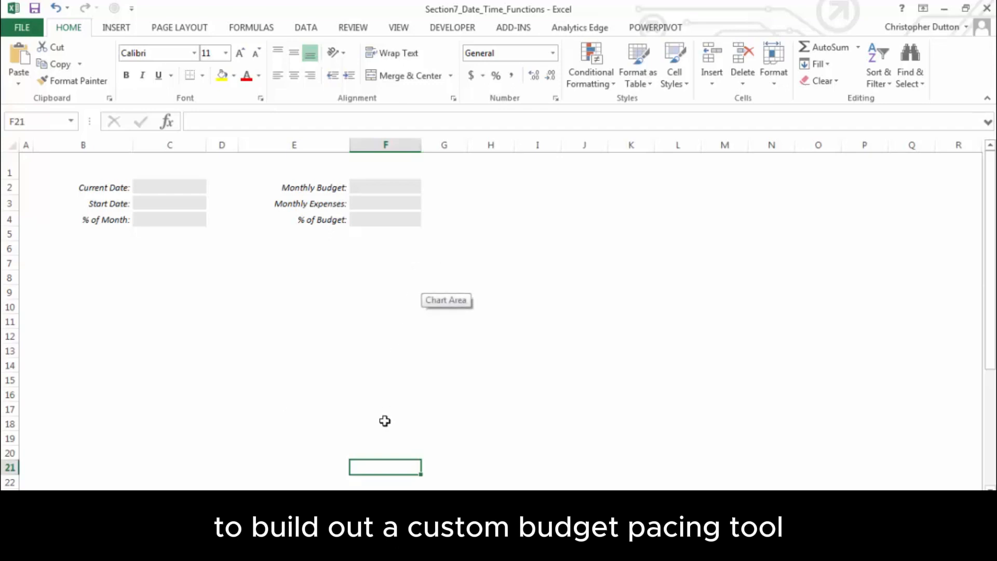
{"action": "key", "text": "ctrl+Page_Down"}
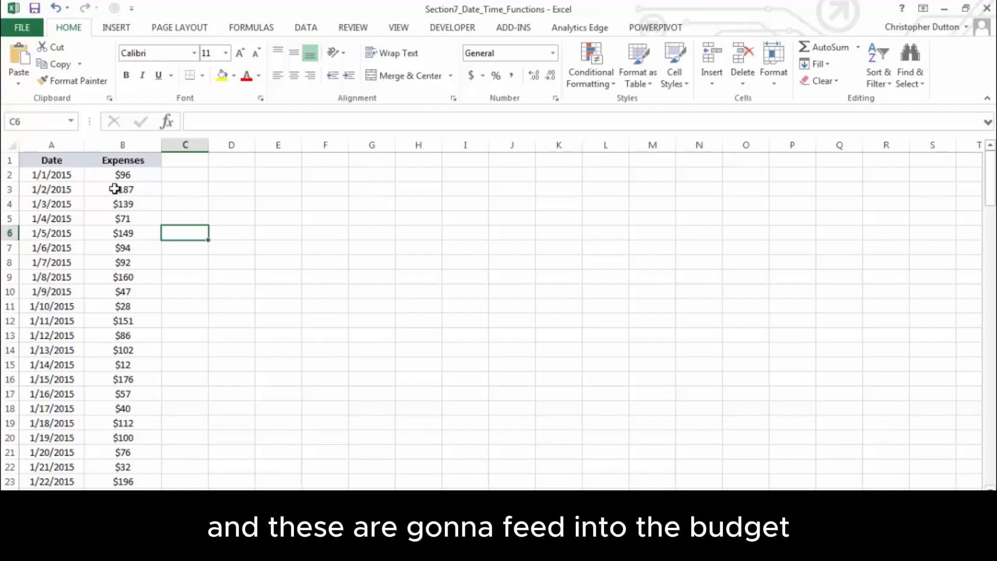
{"action": "left_click", "coordinate": [221, 503]}
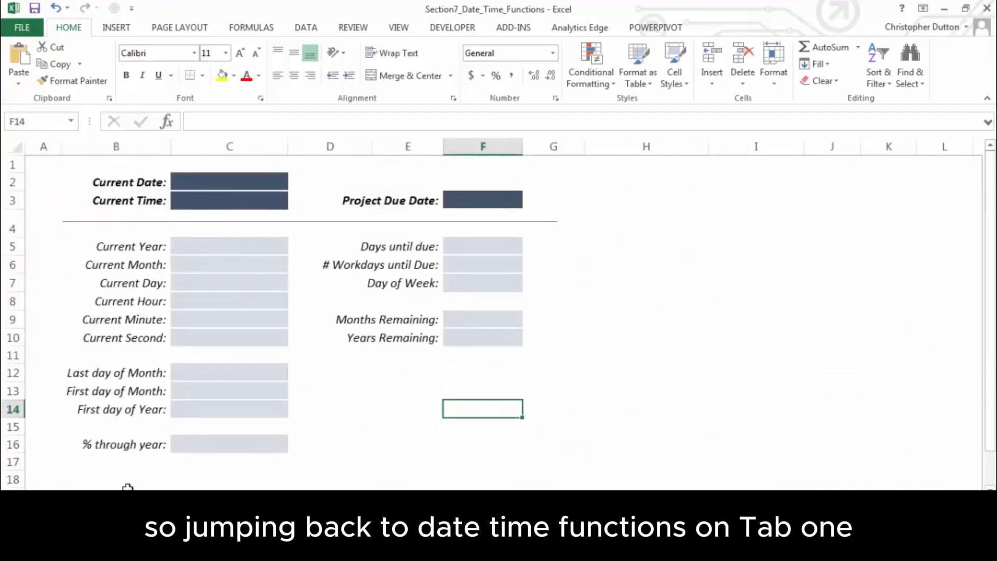
- Enter the formula =TODAY() in the Current Date cell C2
{"action": "left_click", "coordinate": [217, 183]}
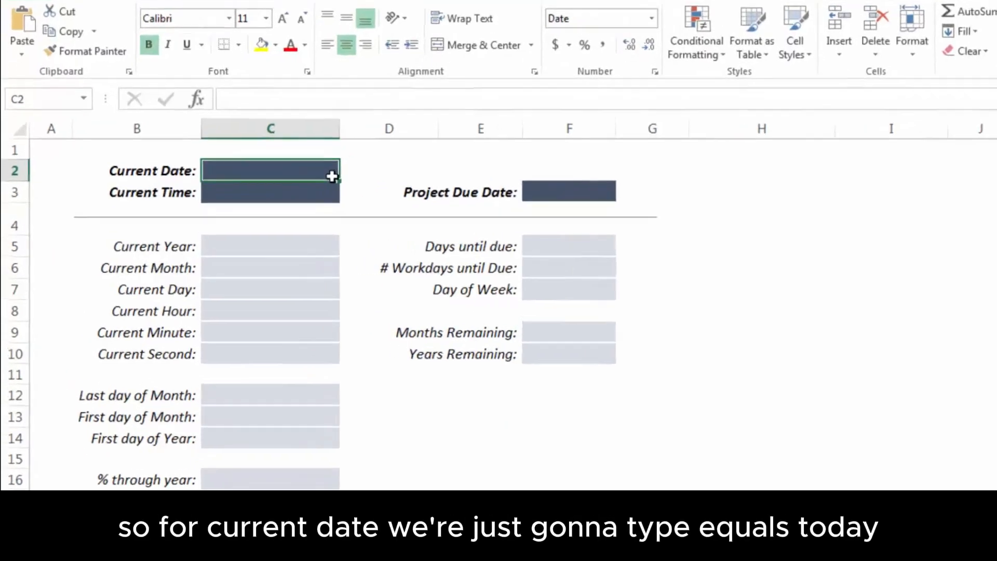
{"action": "type", "text": "="}
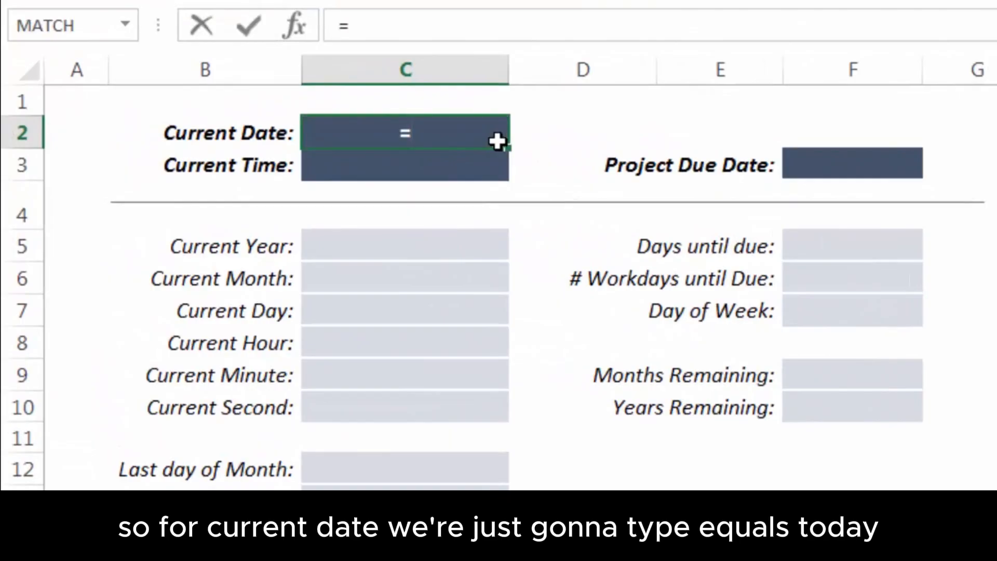
{"action": "type", "text": "TODAY()"}
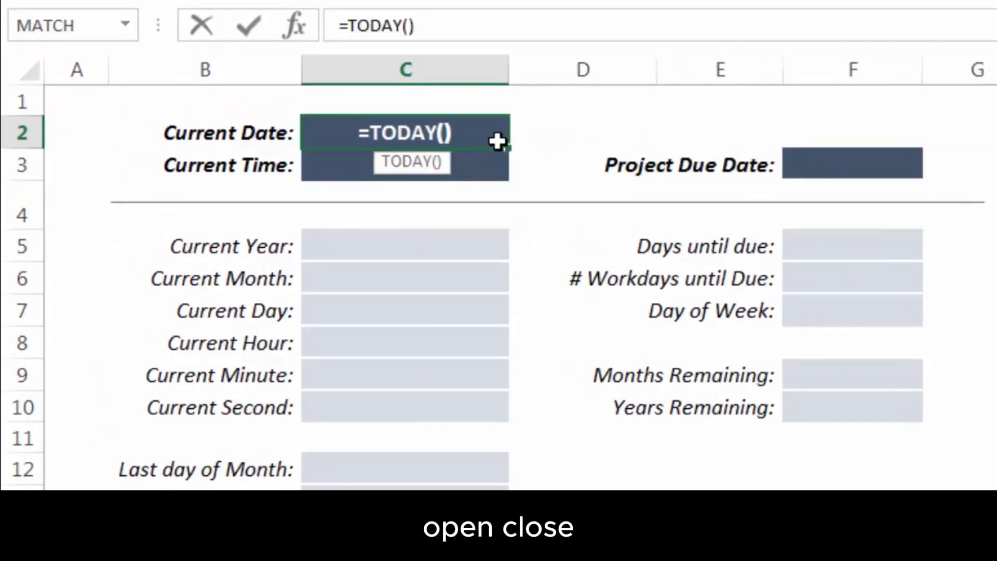
{"action": "key", "text": "Return"}
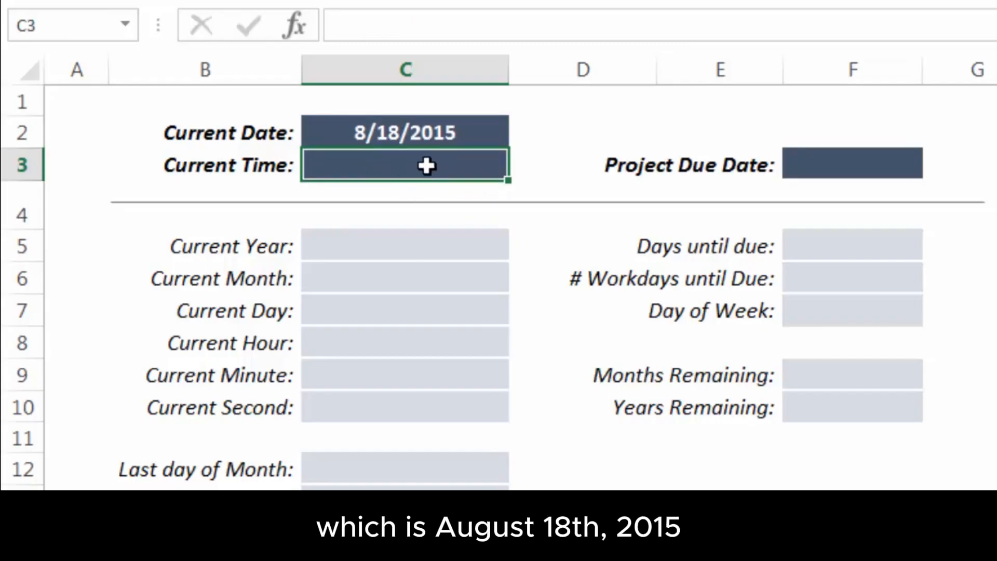
- Enter the formula =NOW() in the Current Time cell C3
{"action": "type", "text": "="}
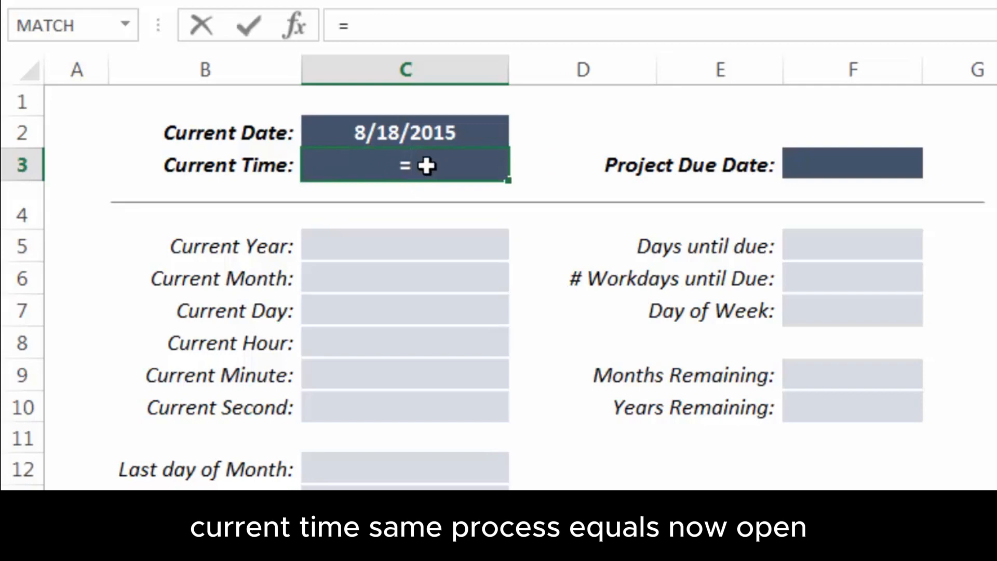
{"action": "type", "text": "NOW"}
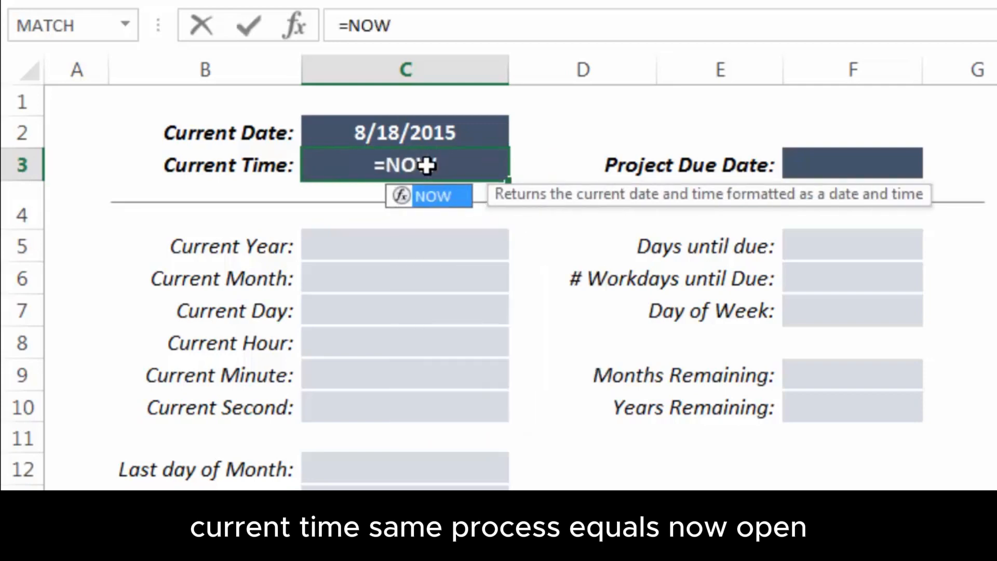
{"action": "type", "text": "()"}
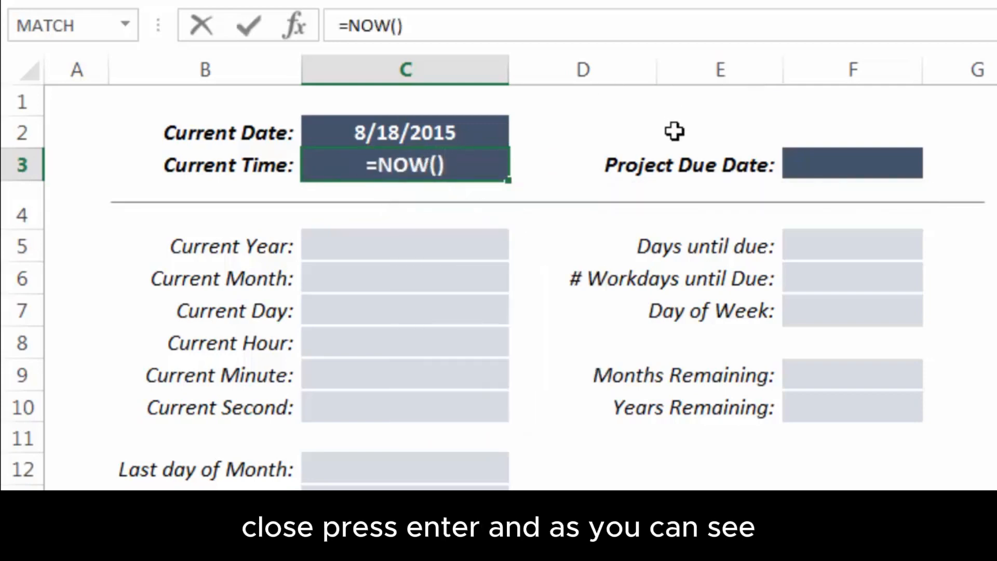
{"action": "key", "text": "Return"}
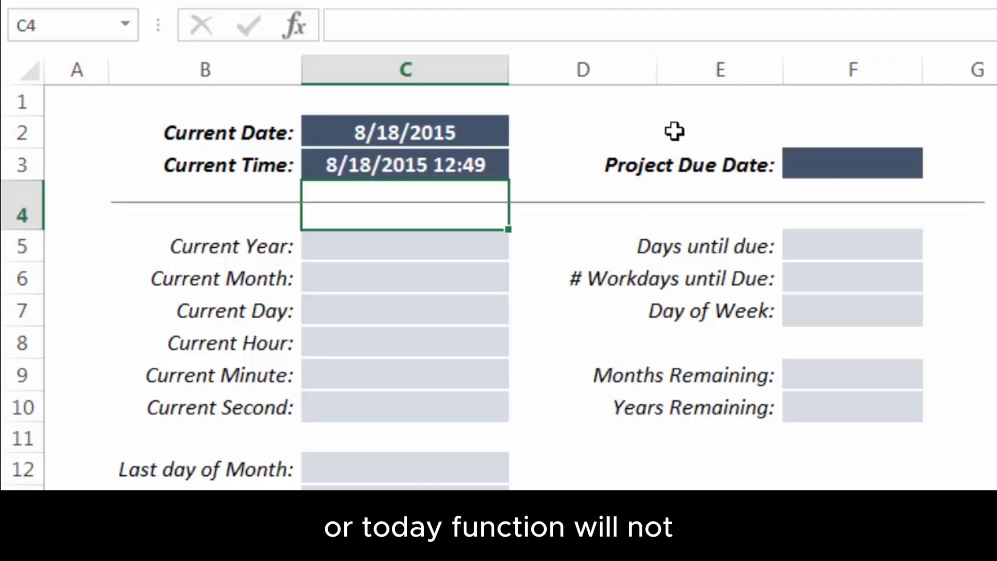
{"action": "key", "text": "Down"}
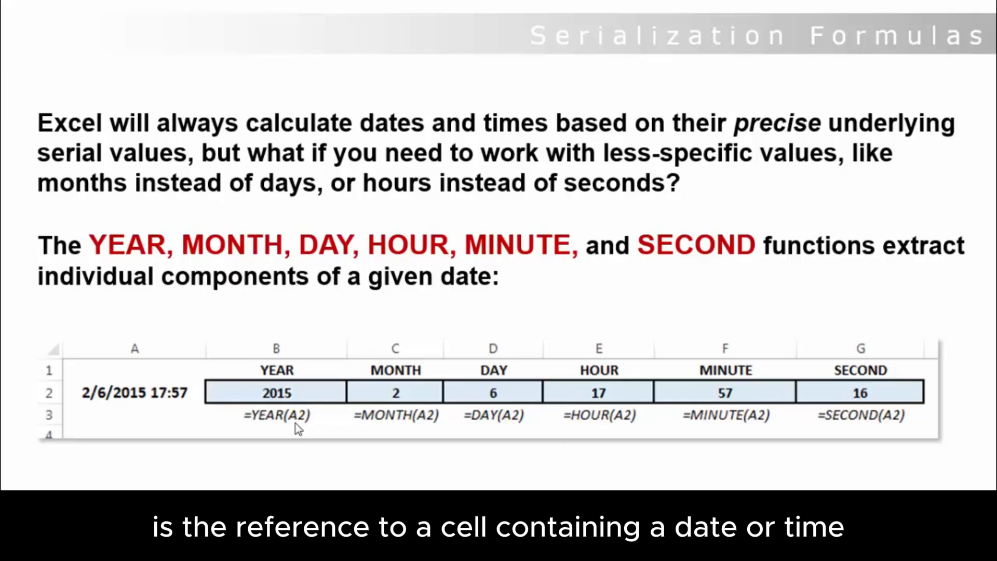
- Return to the Excel workbook and enter =YEAR(C2) in the Current Year cell C5
{"action": "key", "text": "alt+Tab"}
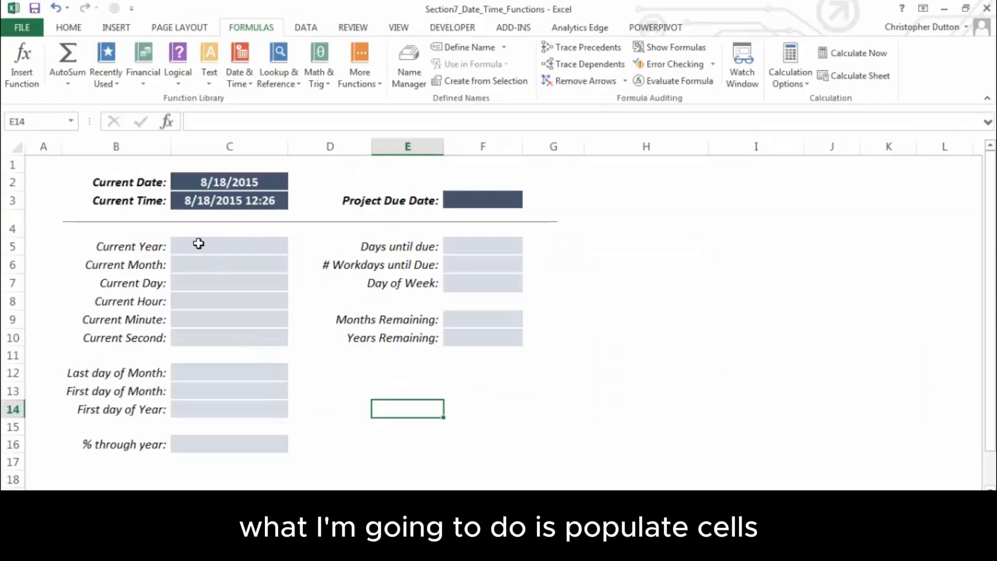
{"action": "left_click_drag", "start_coordinate": [231, 247], "coordinate": [230, 335]}
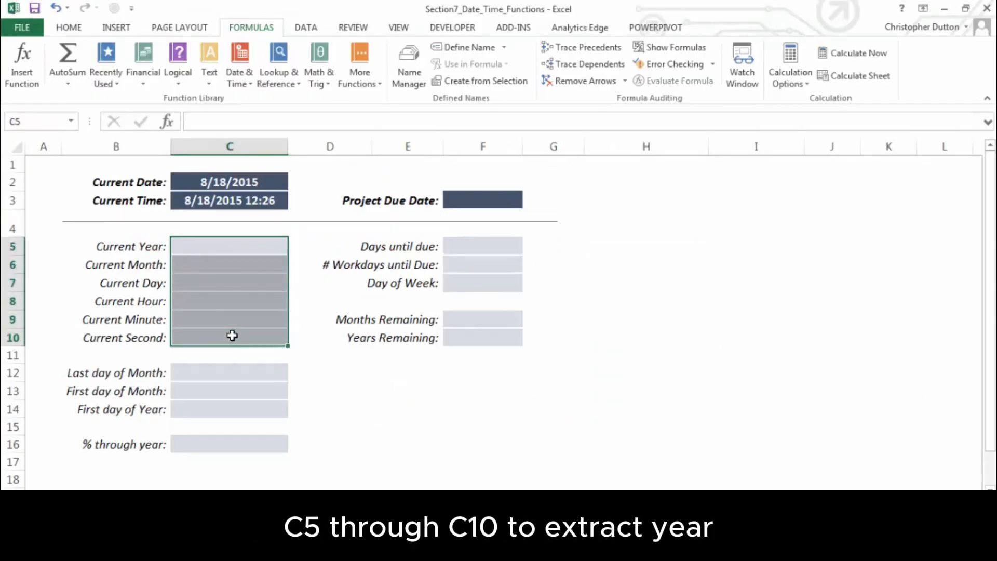
{"action": "left_click", "coordinate": [252, 250]}
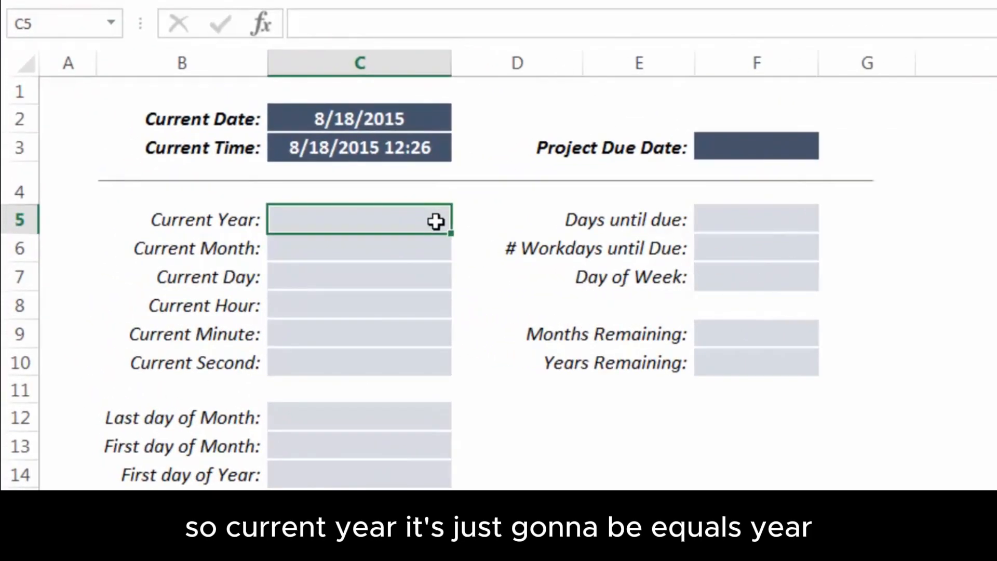
{"action": "type", "text": "="}
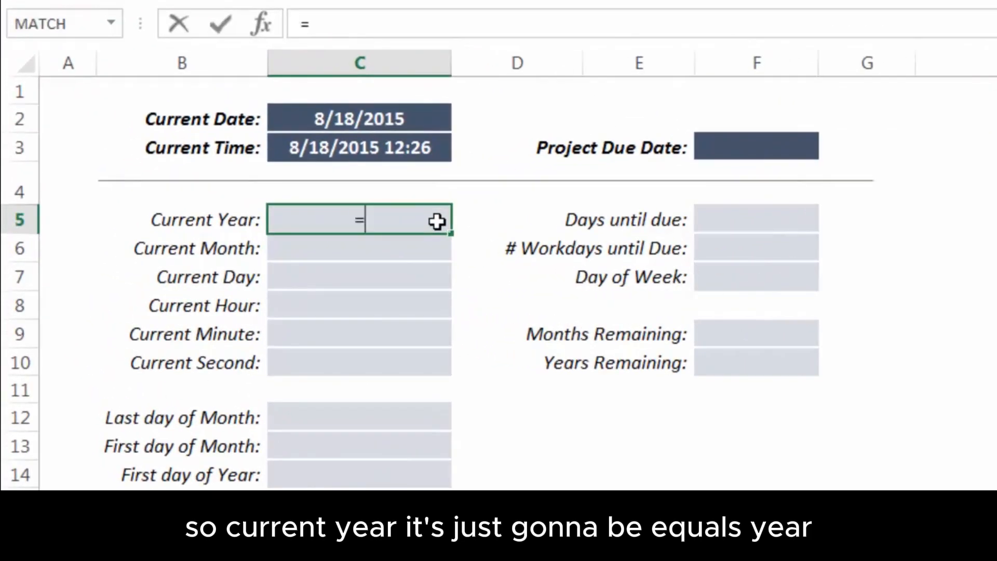
{"action": "type", "text": "YEAR("}
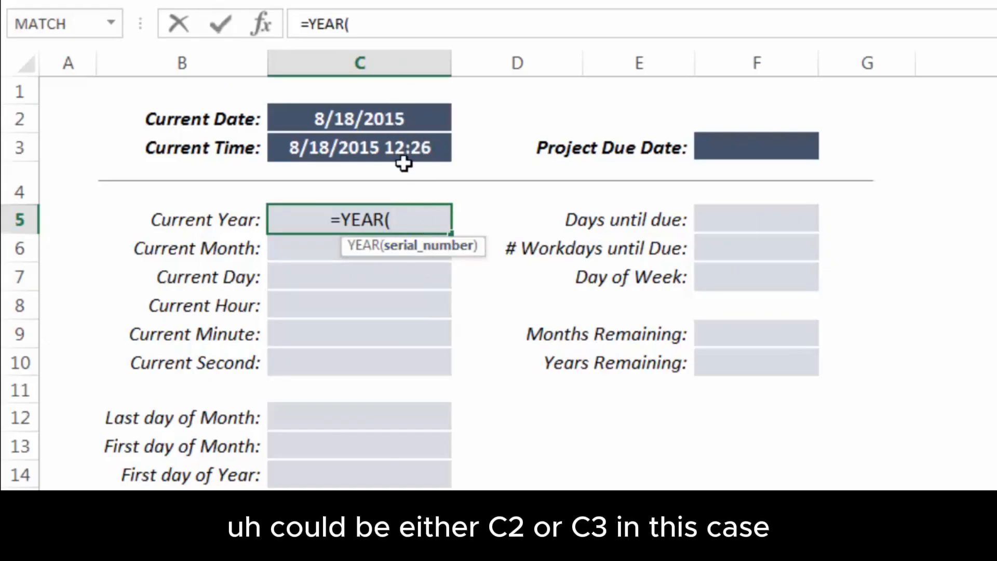
{"action": "left_click", "coordinate": [392, 118]}
{"action": "type", "text": ")"}
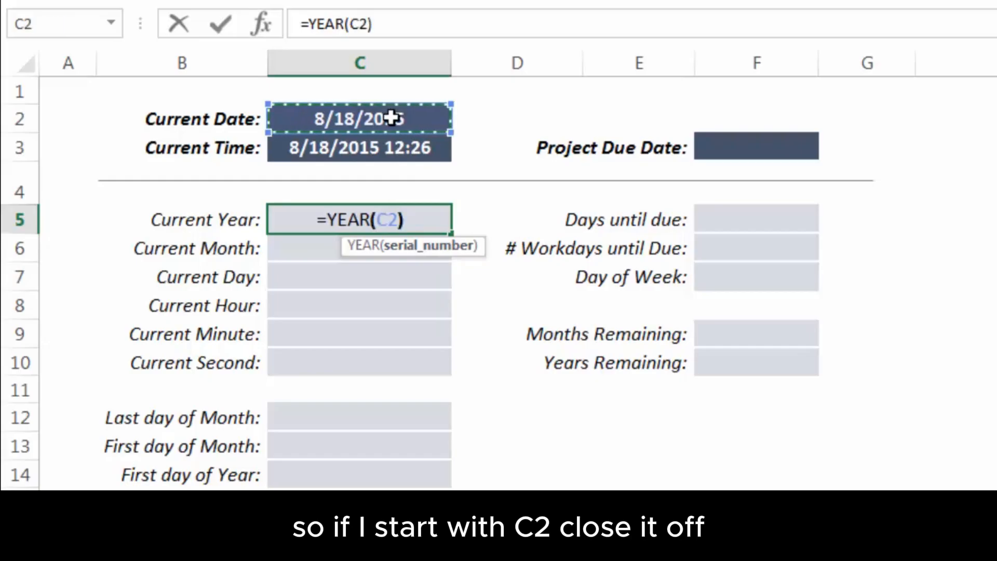
{"action": "key", "text": "Return"}
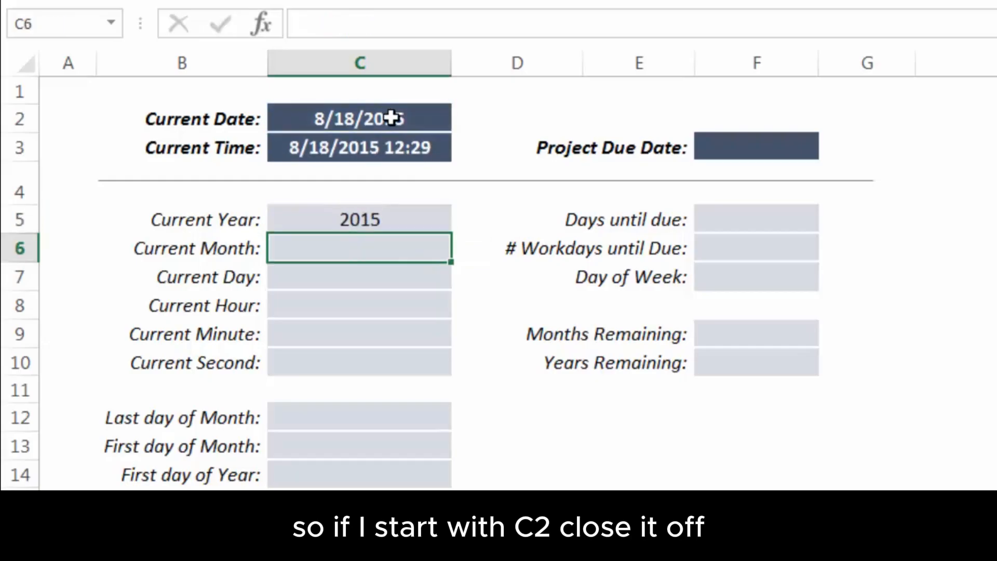
- Change the reference in the Current Year formula to the Current Time cell, making it =YEAR(C3)
{"action": "left_click", "coordinate": [405, 225]}
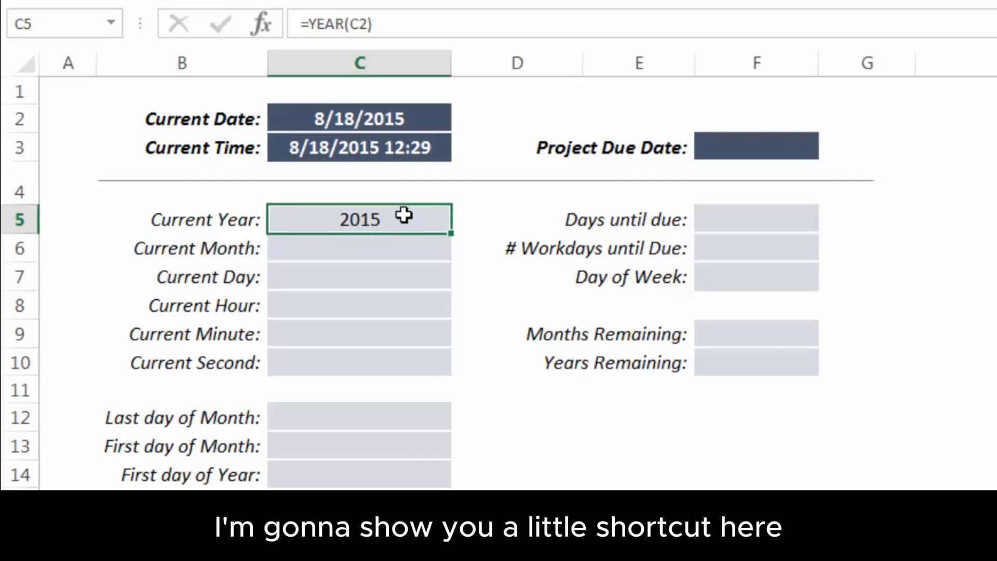
{"action": "left_click", "coordinate": [368, 25]}
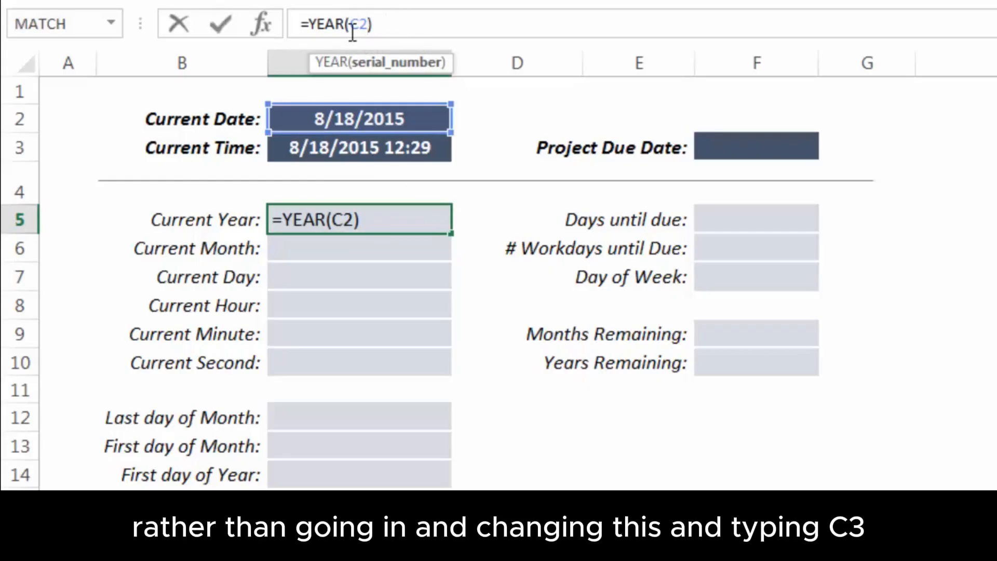
{"action": "key", "text": "Return"}
{"action": "left_click", "coordinate": [404, 219]}
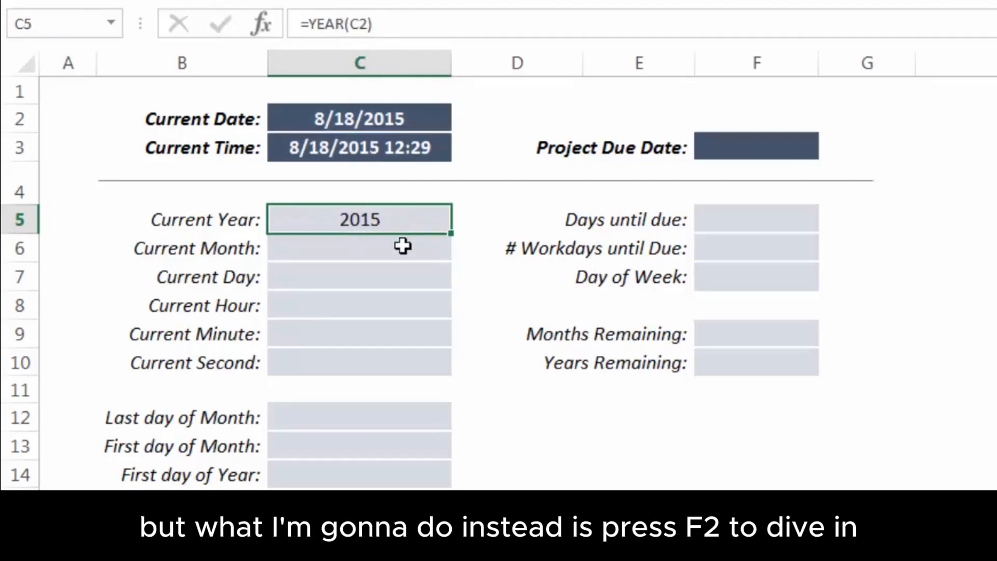
{"action": "key", "text": "F2"}
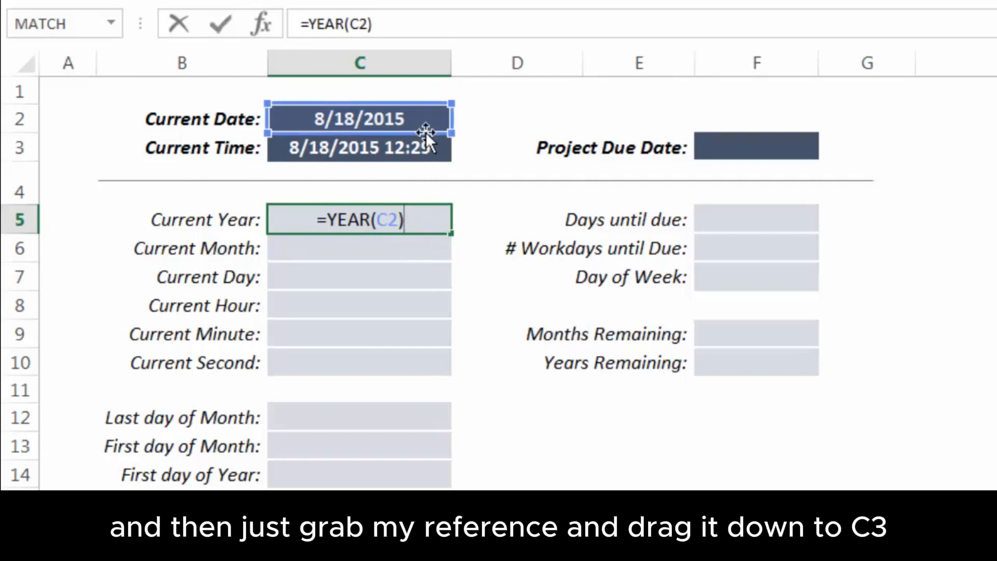
{"action": "left_click_drag", "start_coordinate": [425, 132], "coordinate": [422, 152]}
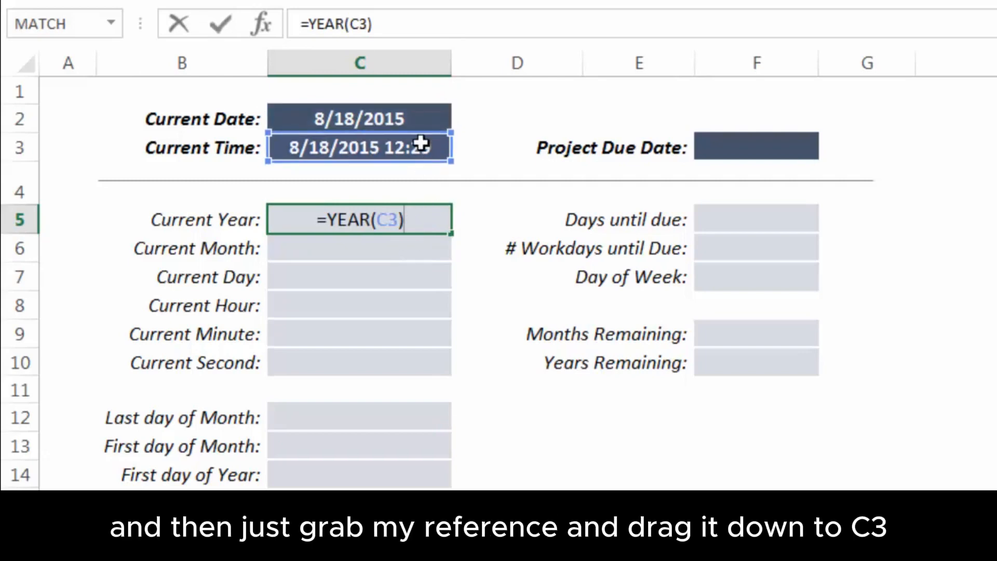
{"action": "key", "text": "Return"}
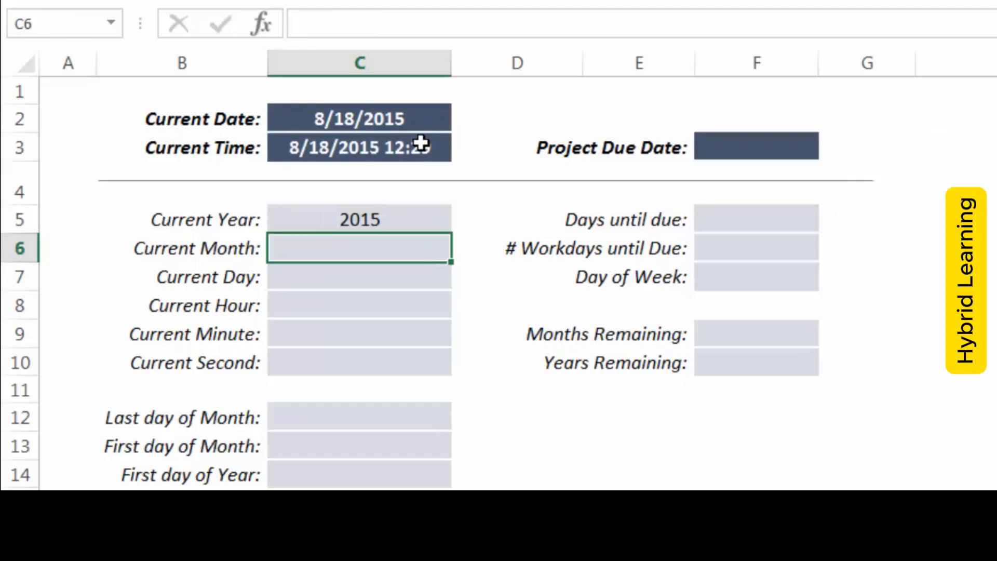
- Enter the formula =MONTH(C3) in the Current Month cell C6
{"action": "type", "text": "=MONTH("}
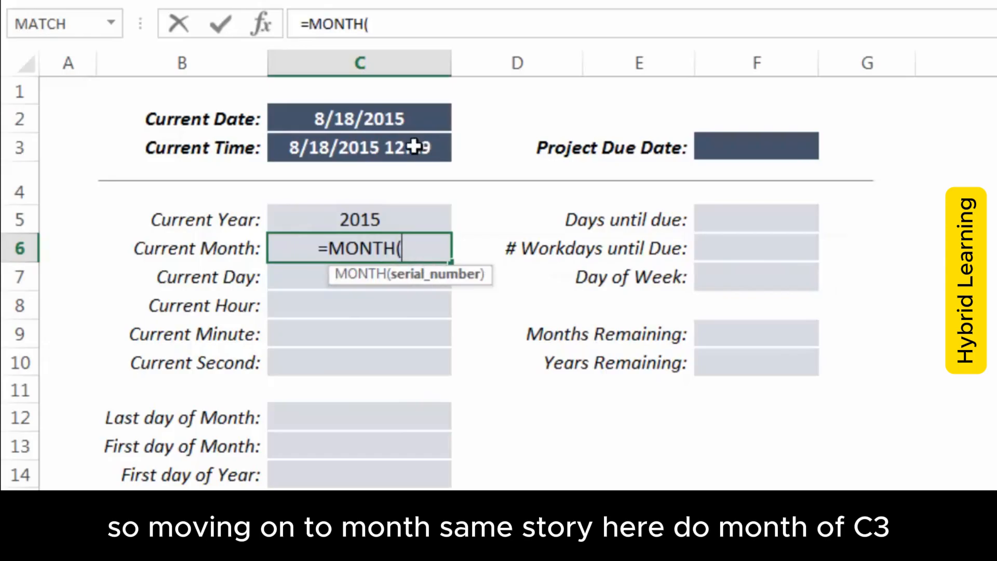
{"action": "left_click", "coordinate": [415, 147]}
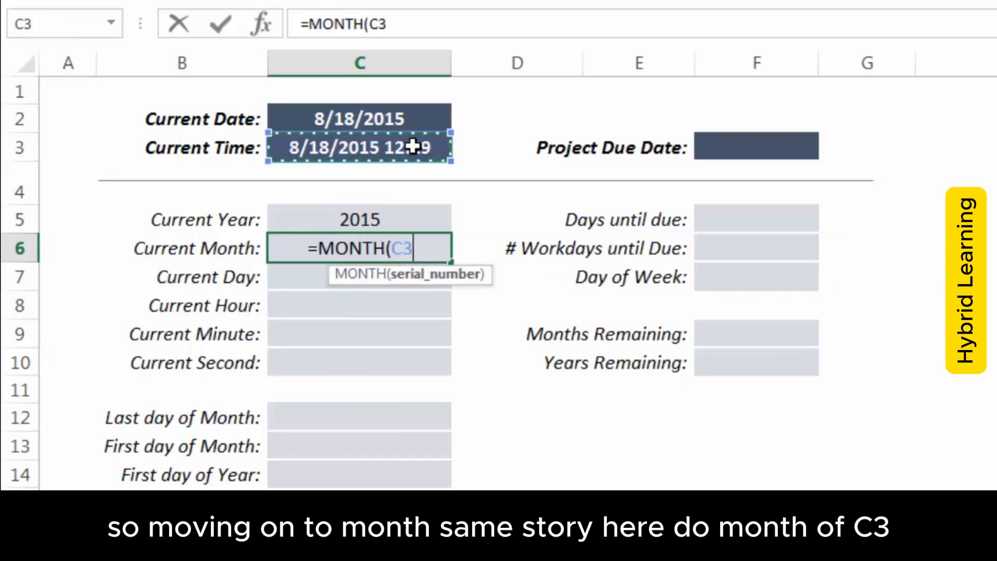
{"action": "type", "text": ")"}
{"action": "key", "text": "Return"}
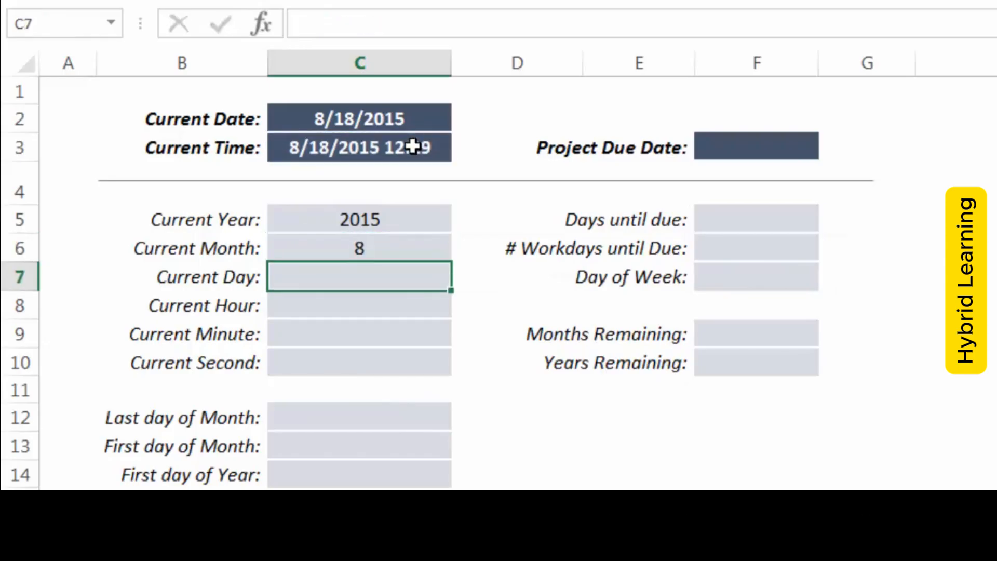
- Enter the formula =DAY(C3) in the Current Day cell C7
{"action": "type", "text": "=DAY("}
{"action": "left_click", "coordinate": [413, 147]}
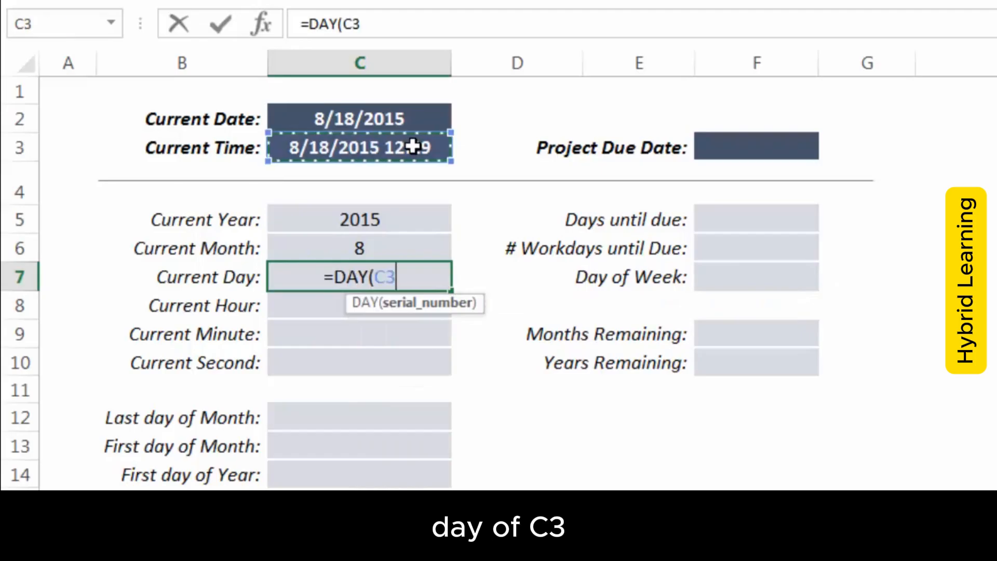
{"action": "type", "text": ")"}
{"action": "key", "text": "Return"}
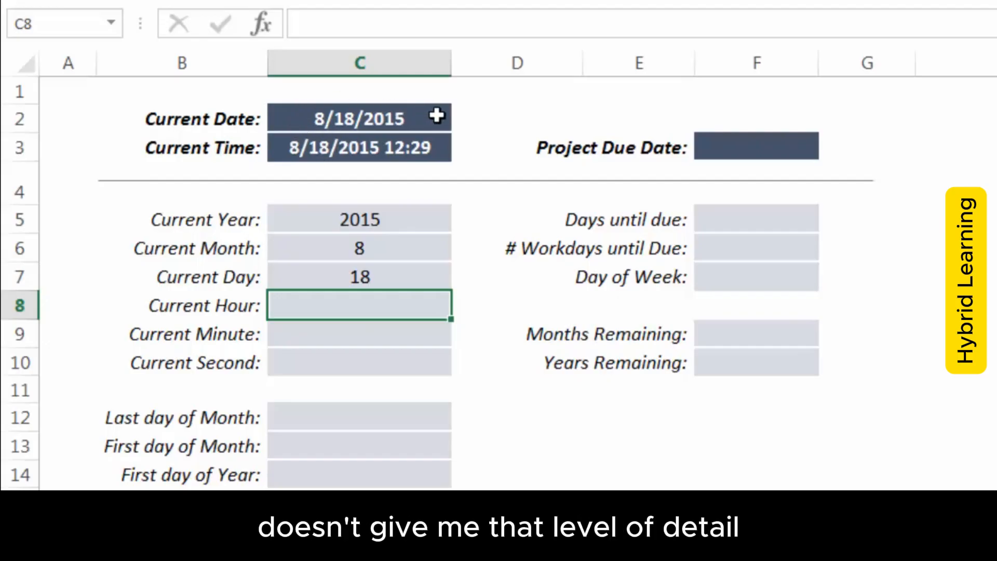
- Enter the formula =HOUR(C2) in the Current Hour cell C8
{"action": "type", "text": "=HOUR("}
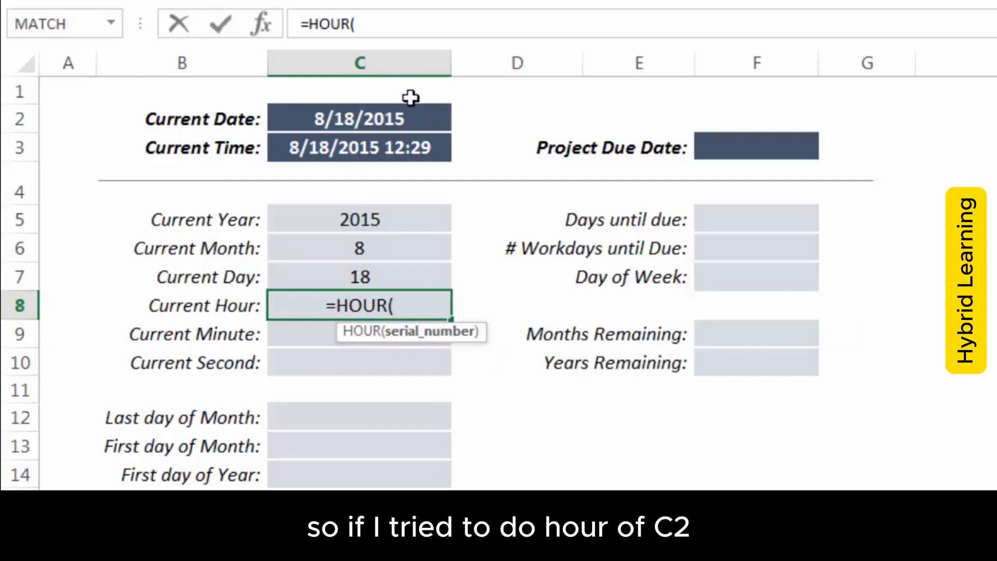
{"action": "left_click", "coordinate": [405, 111]}
{"action": "type", "text": ")"}
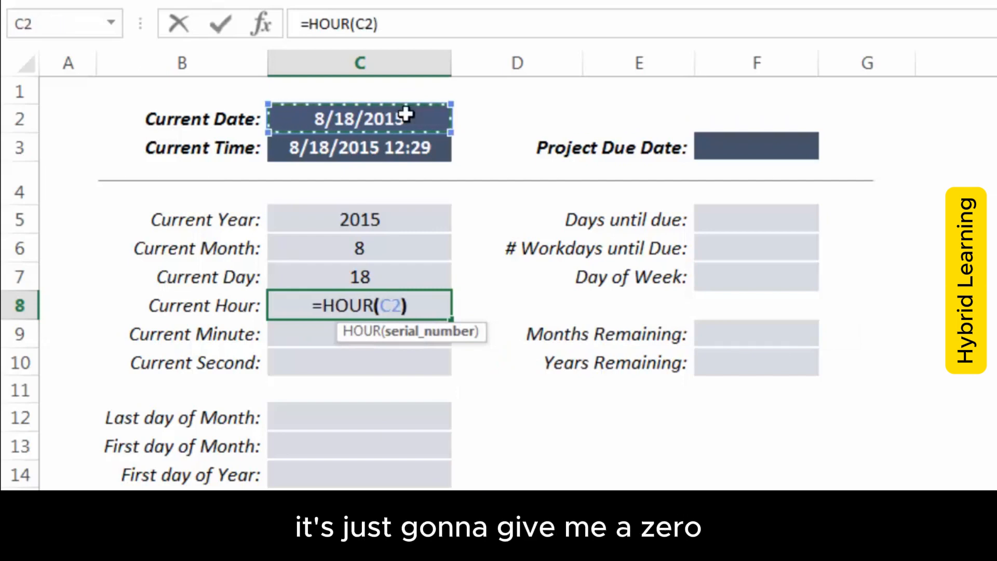
{"action": "key", "text": "Return"}
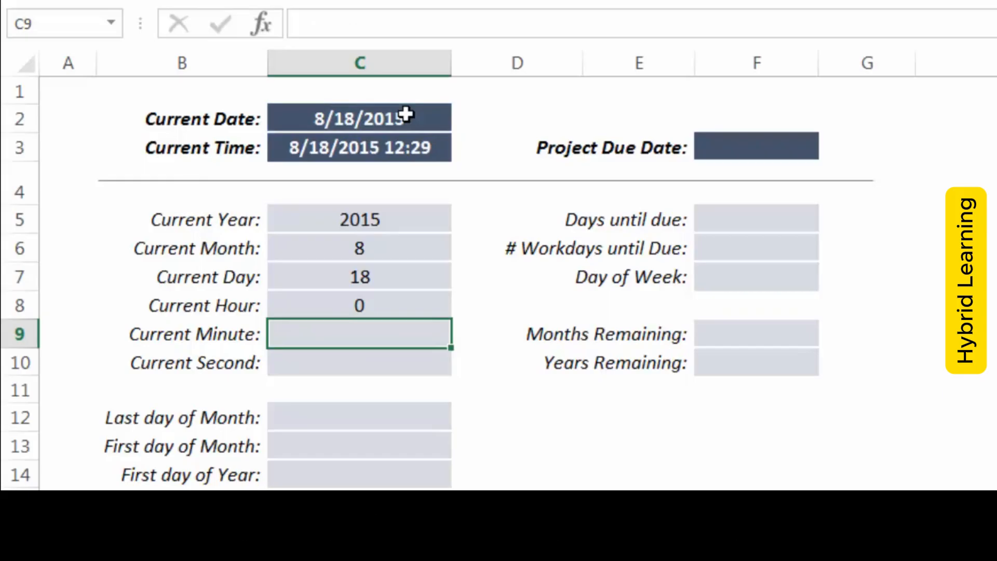
- Redirect the Current Hour formula's reference to the Current Time cell C3
{"action": "key", "text": "Up"}
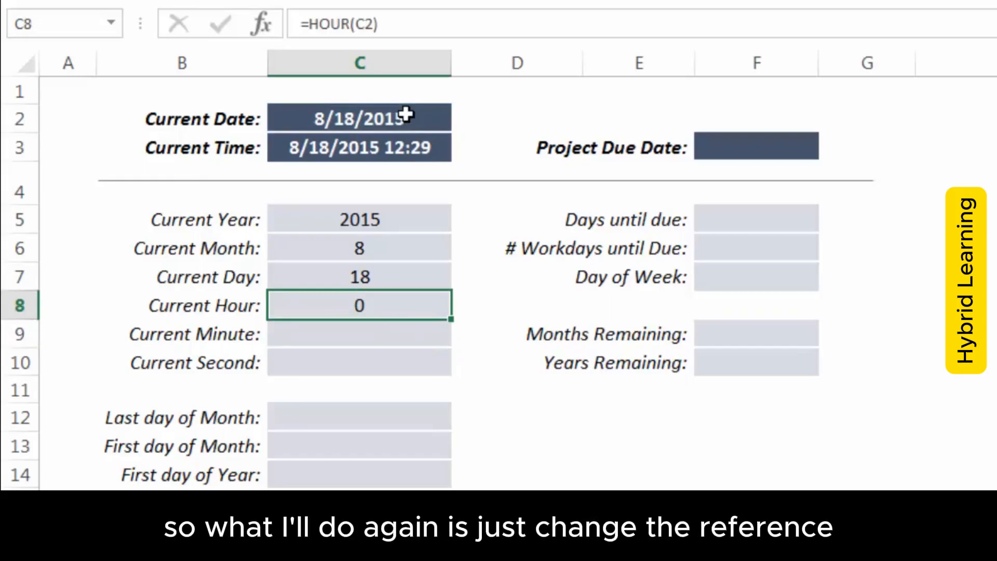
{"action": "key", "text": "F2"}
{"action": "left_click_drag", "start_coordinate": [388, 103], "coordinate": [387, 148]}
{"action": "key", "text": "Return"}
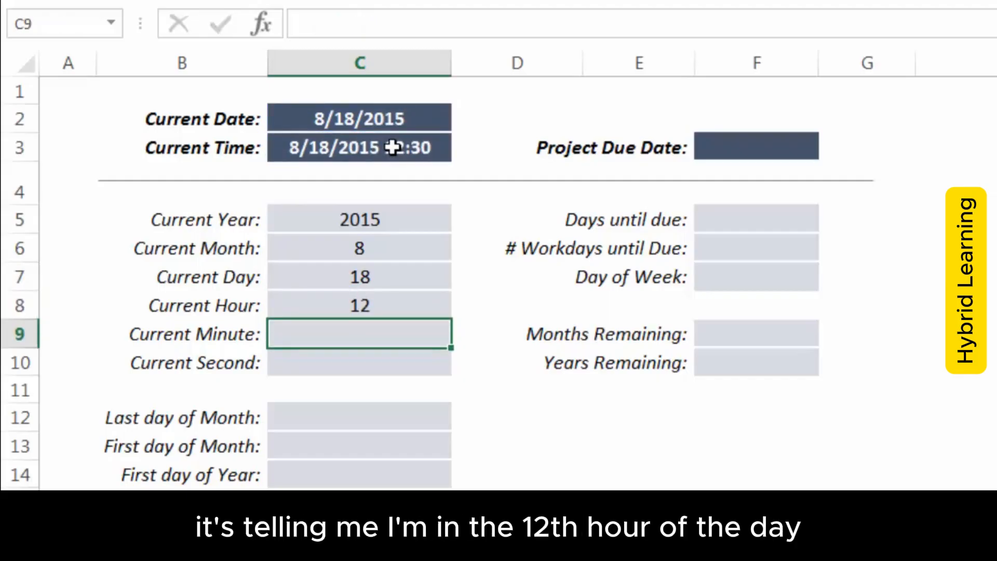
- Enter the formula =MINUTE(C3) in the Current Minute cell C9
{"action": "type", "text": "=MINUT"}
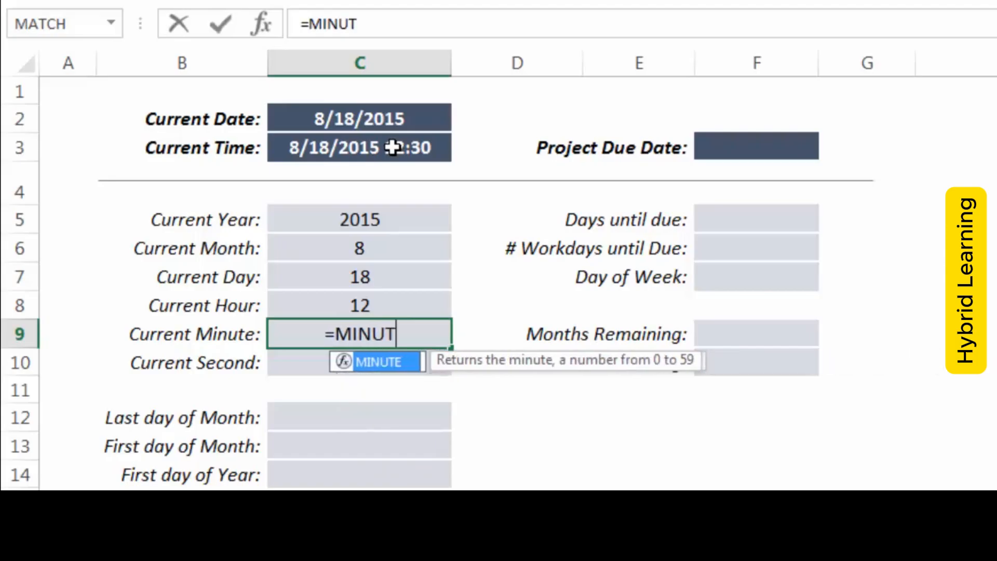
{"action": "key", "text": "Tab"}
{"action": "left_click", "coordinate": [386, 150]}
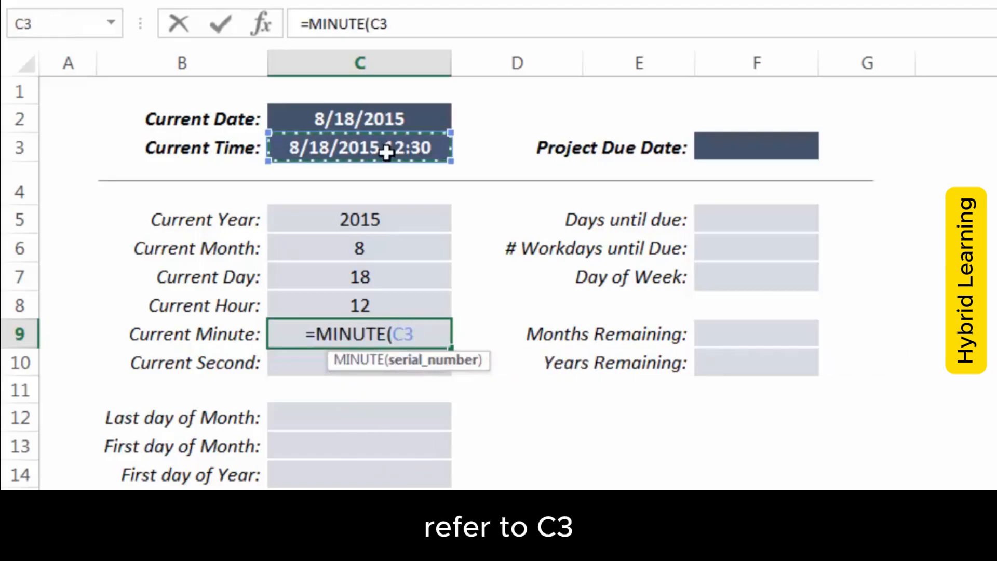
{"action": "type", "text": ")"}
{"action": "key", "text": "Return"}
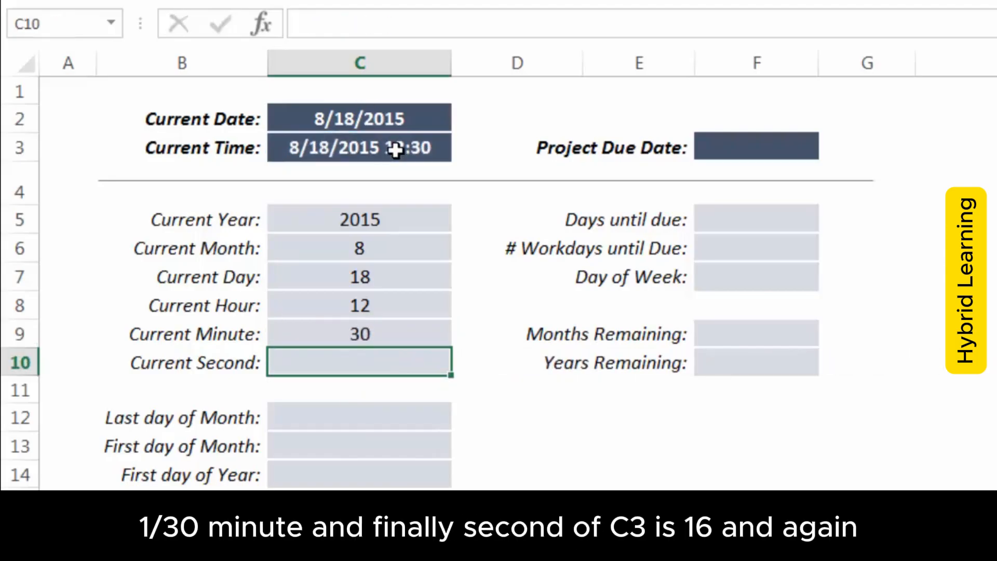
- Enter the formula =SECOND(C3) in the Current Second cell C10
{"action": "type", "text": "=SECOND("}
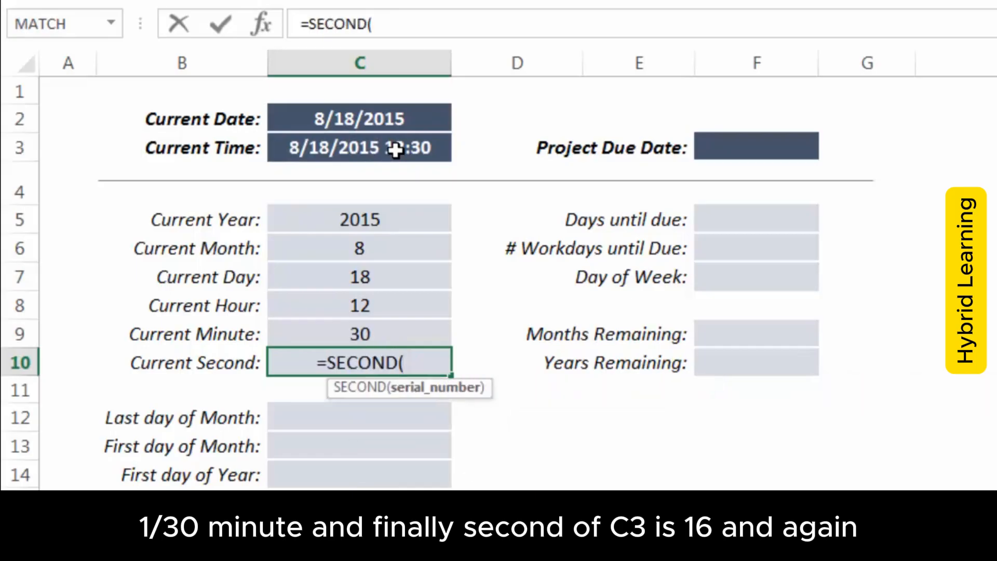
{"action": "left_click", "coordinate": [396, 150]}
{"action": "type", "text": ")"}
{"action": "key", "text": "Return"}
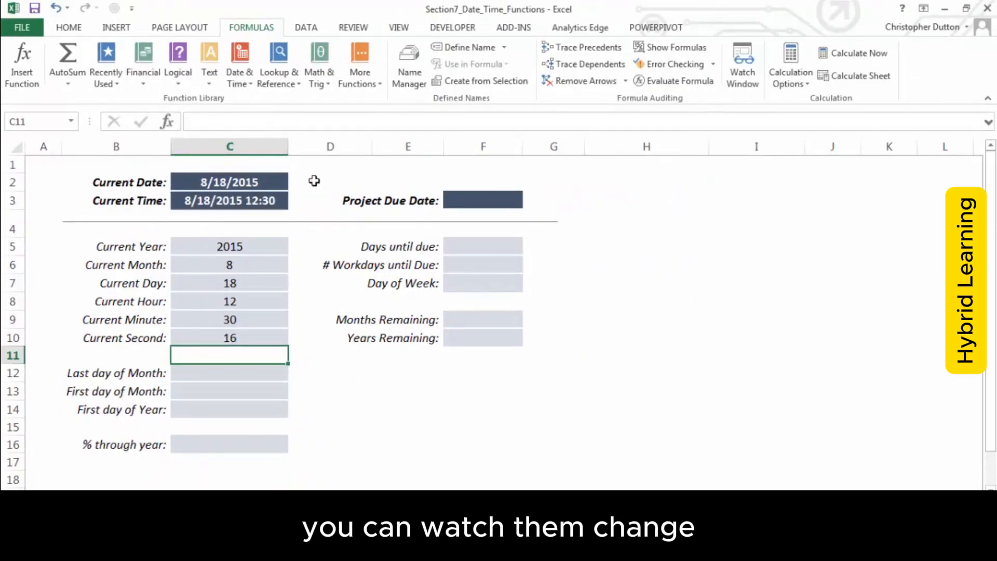
- Enter the test text jkshkjsdhf in cell E14 to trigger a recalculation, and clear that cell again
{"action": "left_click", "coordinate": [369, 423]}
{"action": "left_click", "coordinate": [425, 407]}
{"action": "type", "text": "jkshkjsdhf"}
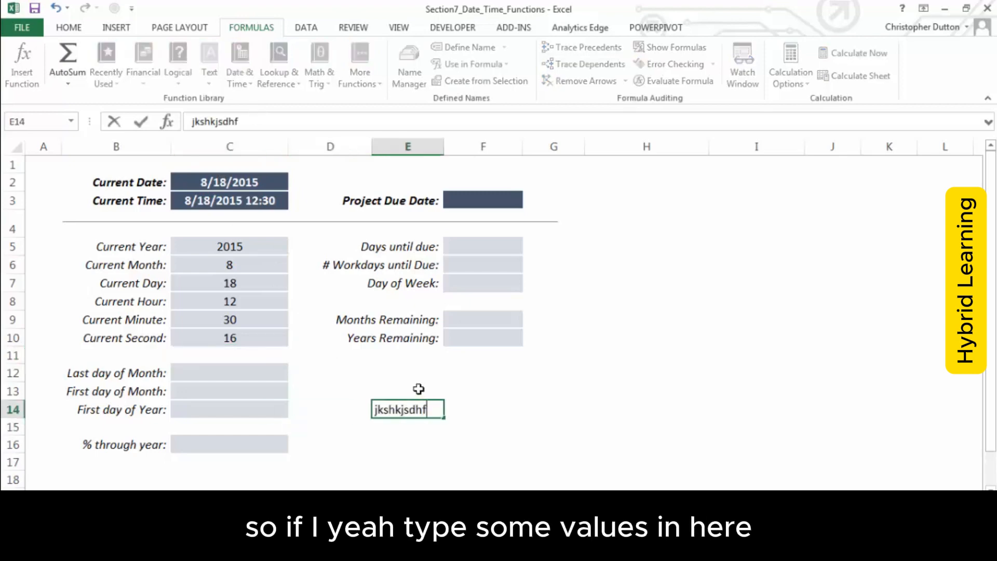
{"action": "key", "text": "Return"}
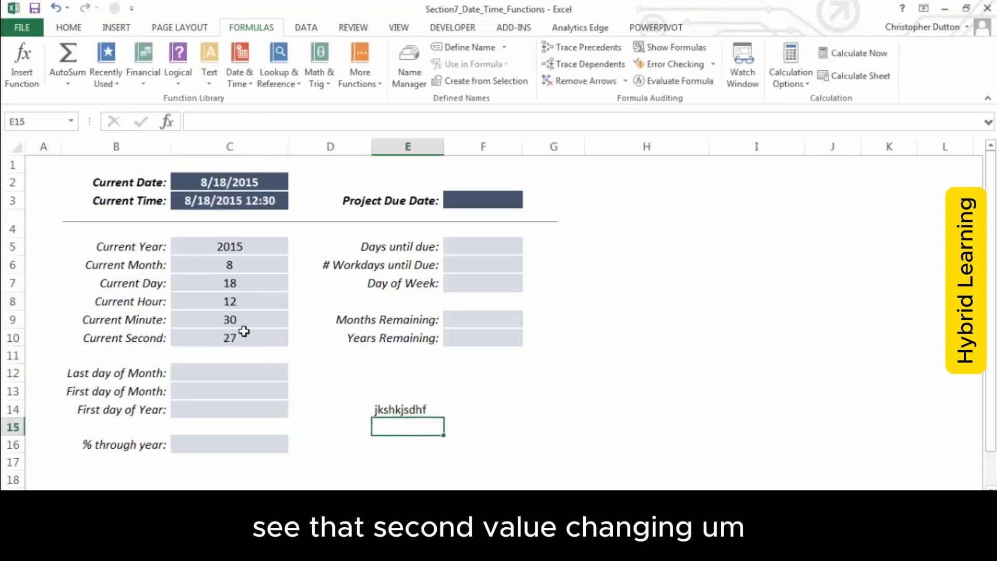
{"action": "left_click", "coordinate": [413, 410]}
{"action": "key", "text": "Delete"}
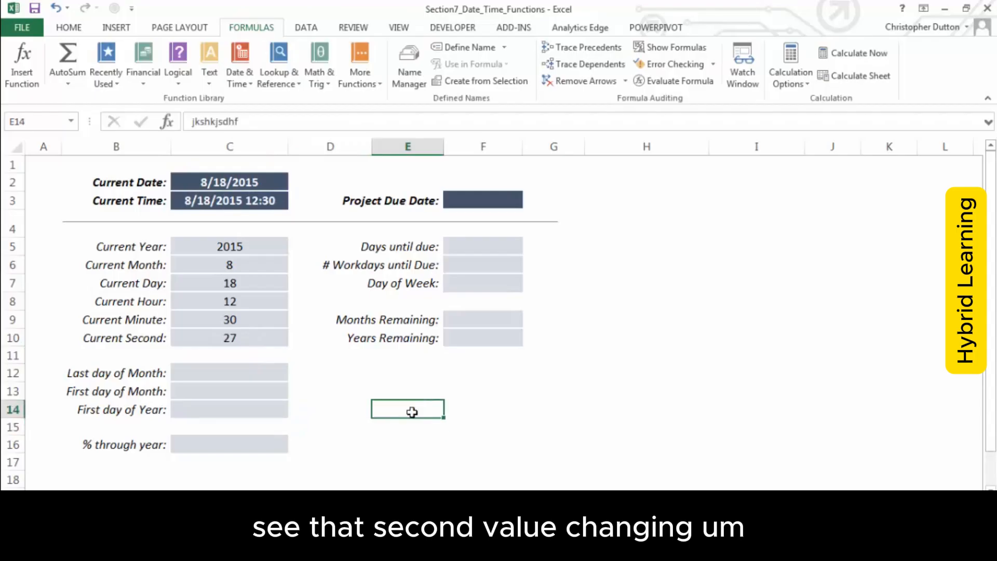
- Recalculate the workbook manually two times to refresh the current time values
{"action": "left_click", "coordinate": [846, 54]}
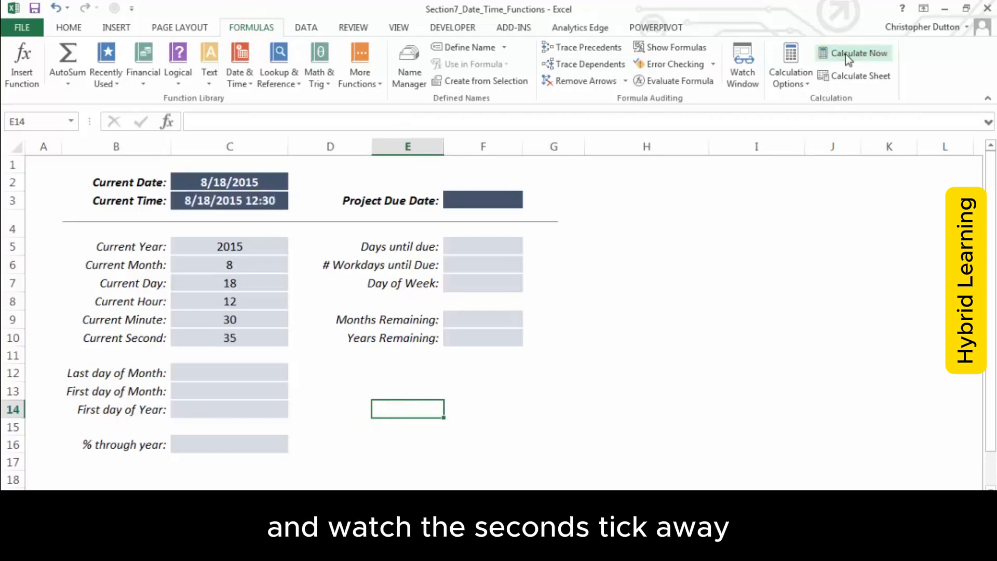
{"action": "left_click", "coordinate": [847, 54]}
{"action": "left_click", "coordinate": [387, 369]}
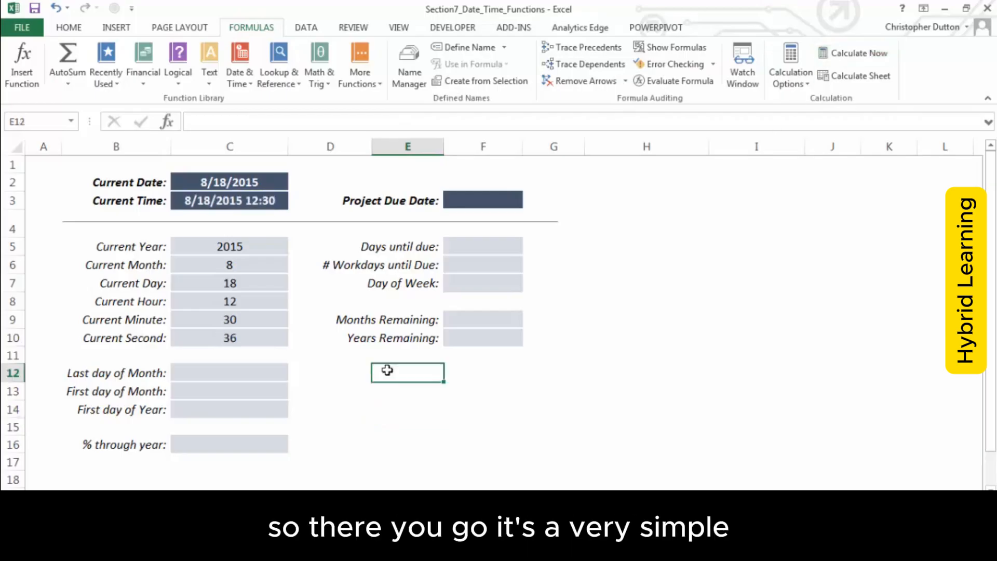
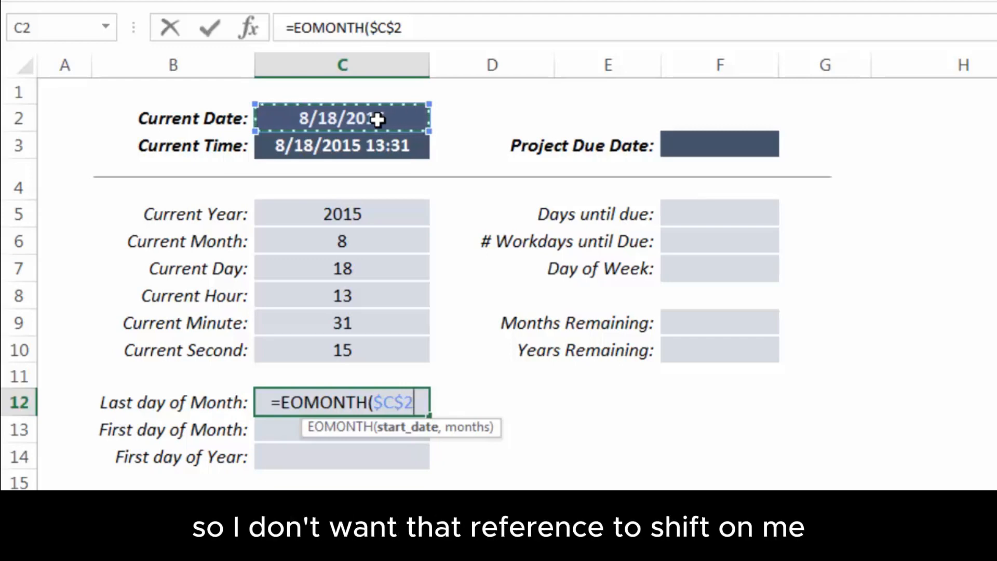
- Complete the Last day of Month formula in C12 as =EOMONTH($C$2,0)
{"action": "type", "text": ","}
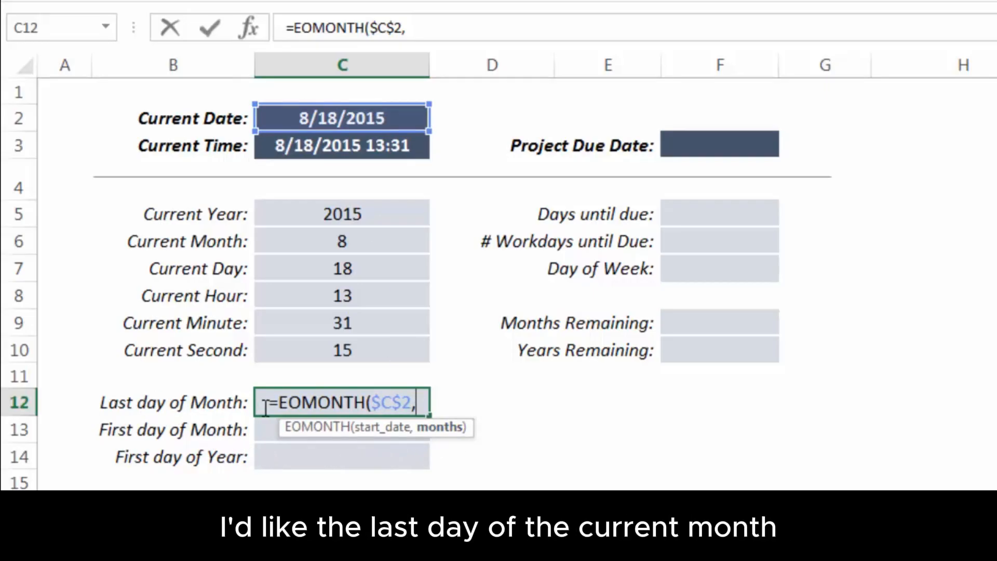
{"action": "type", "text": "0"}
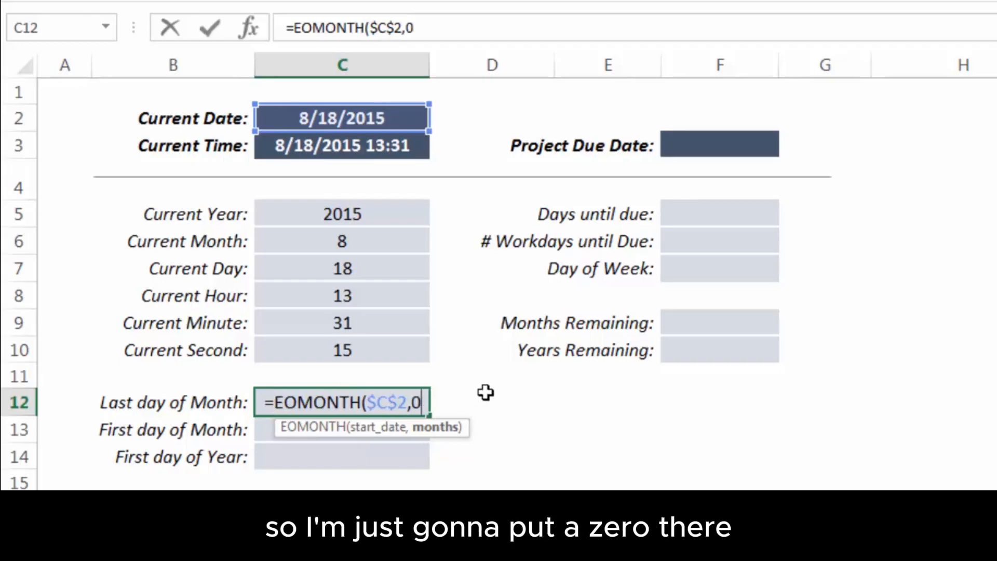
{"action": "type", "text": ")"}
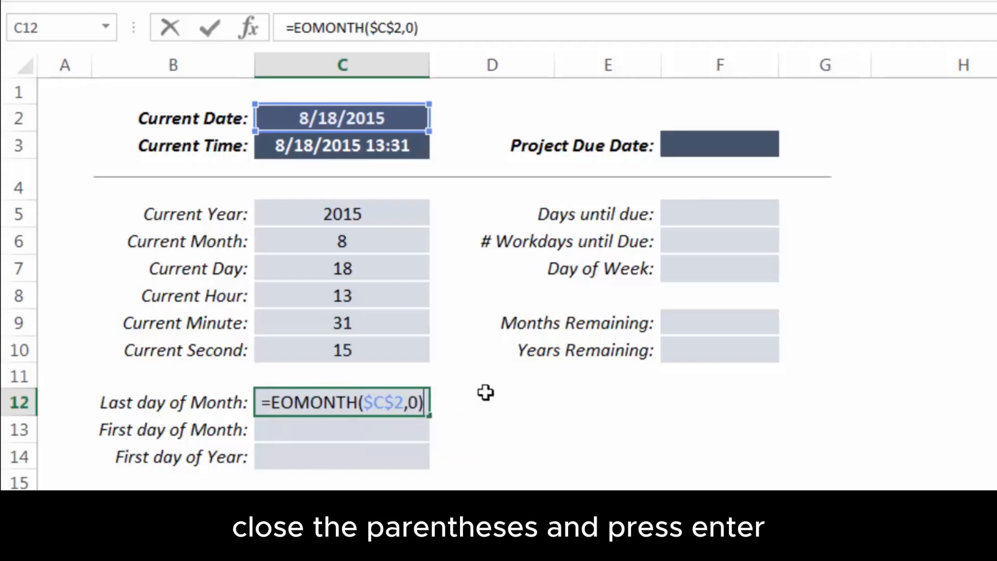
{"action": "key", "text": "Return"}
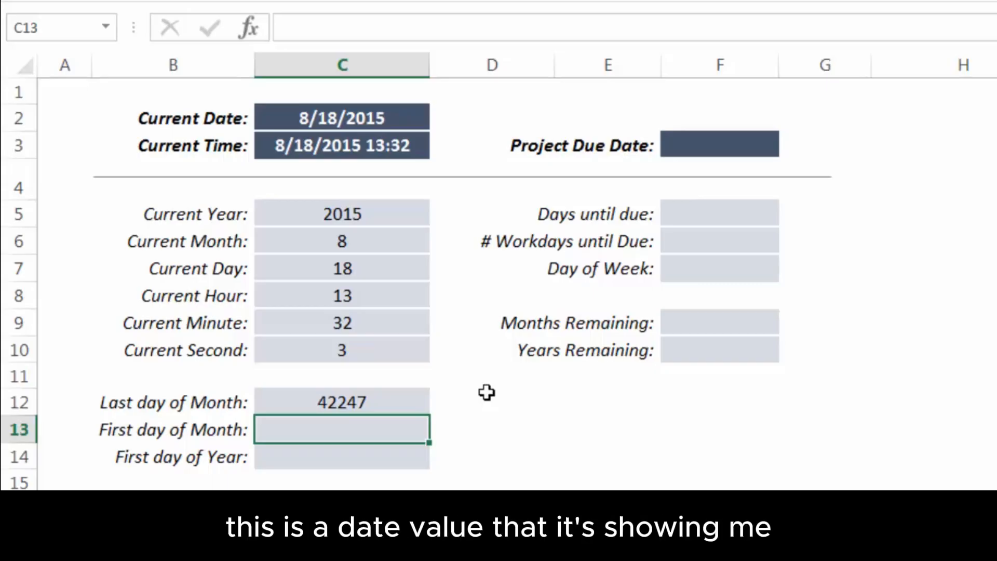
- Format the Last day of Month cell C12 as a Date of type *3/14/2012
{"action": "left_click", "coordinate": [381, 403]}
{"action": "right_click", "coordinate": [382, 403]}
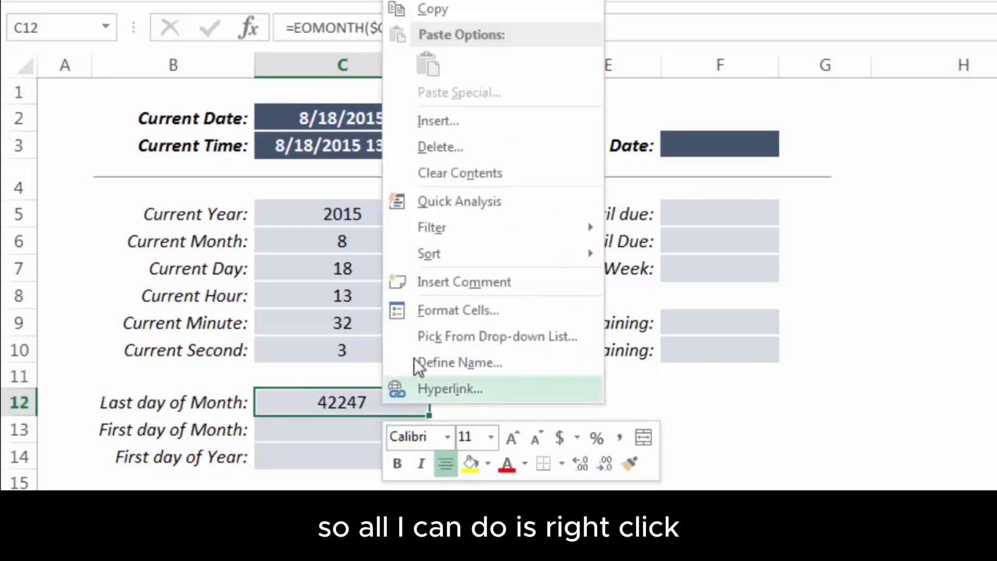
{"action": "left_click", "coordinate": [438, 310]}
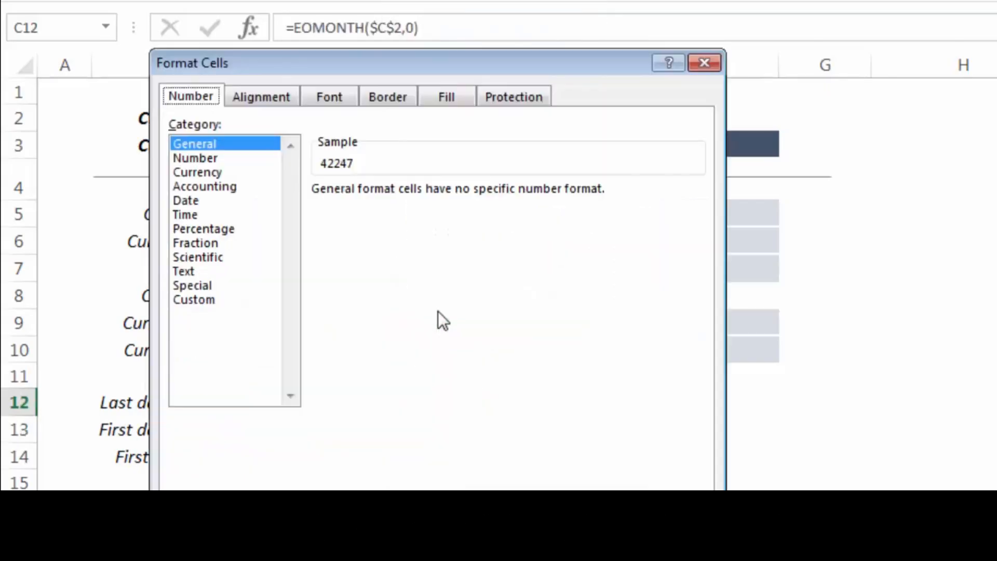
{"action": "left_click", "coordinate": [184, 201]}
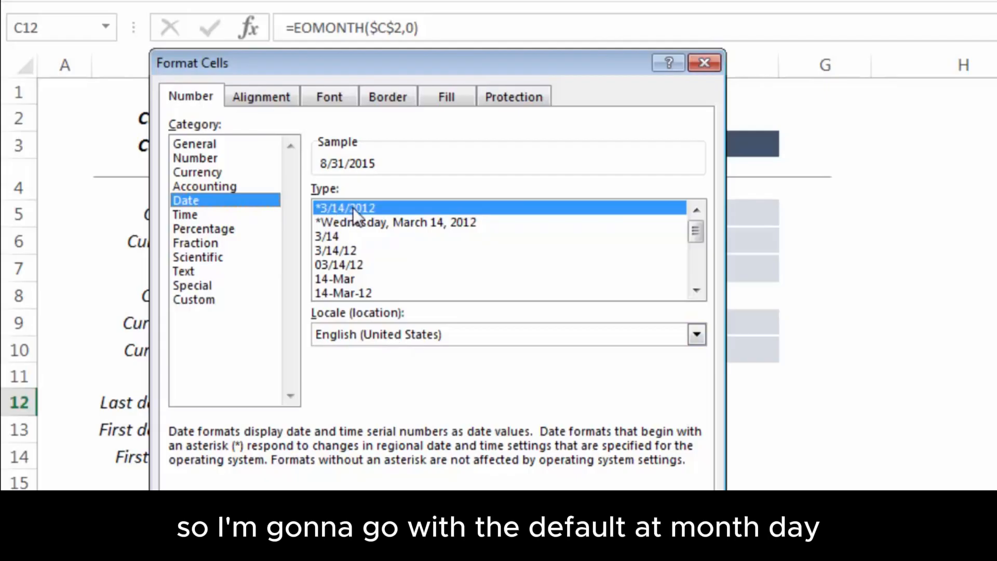
{"action": "left_click", "coordinate": [587, 540]}
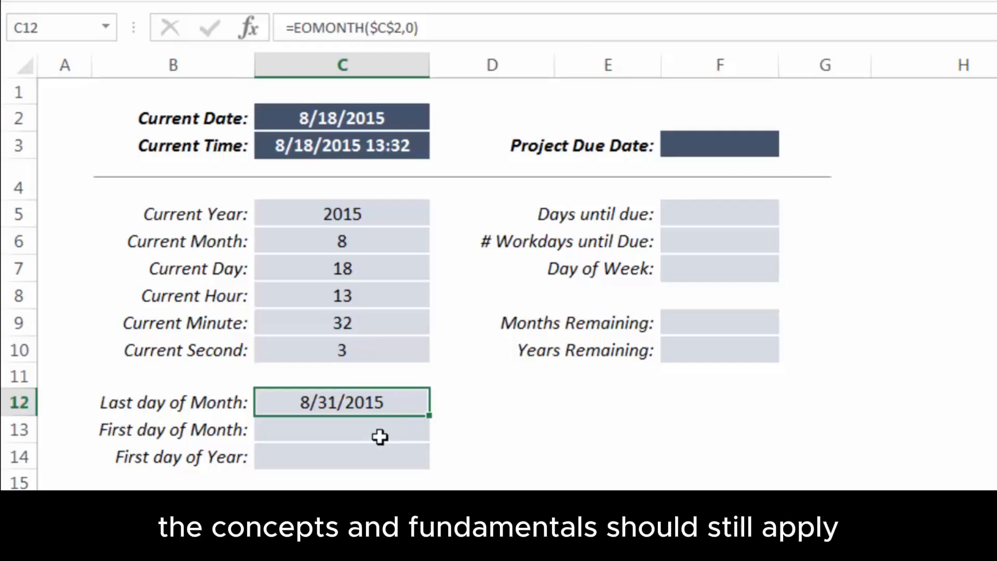
- Copy the Last day of Month formula from C12 into the First day of Month cell C13
{"action": "left_click", "coordinate": [380, 437]}
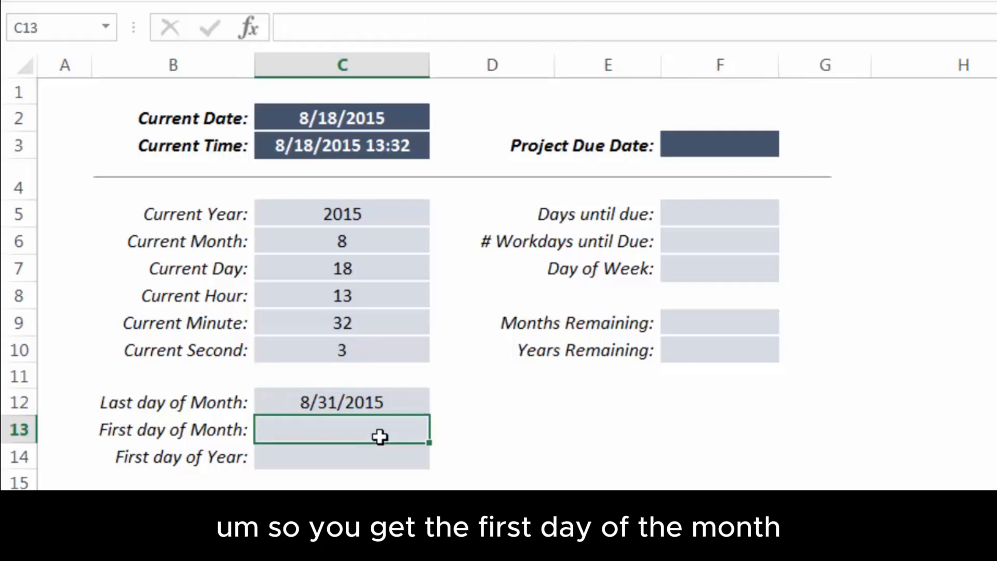
{"action": "key", "text": "Up"}
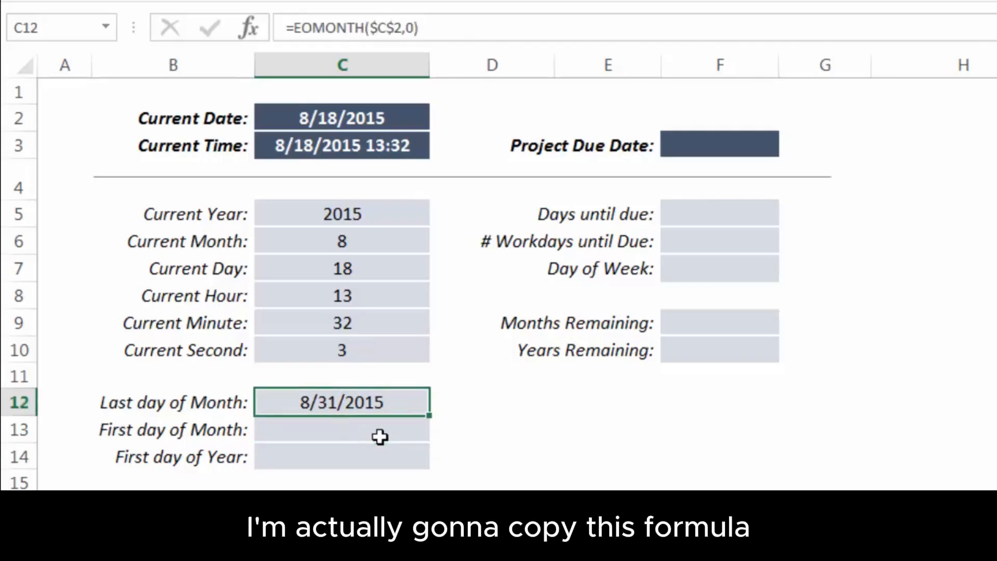
{"action": "key", "text": "ctrl+c"}
{"action": "key", "text": "Down"}
{"action": "key", "text": "ctrl+v"}
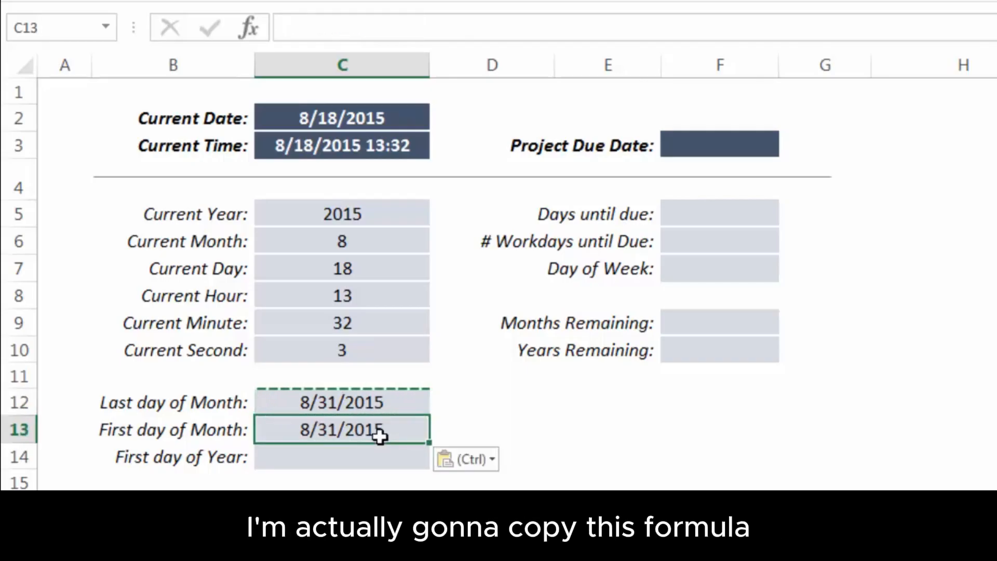
- Change the First day of Month formula in C13 to =EOMONTH($C$2,-1)+1
{"action": "left_click", "coordinate": [413, 30]}
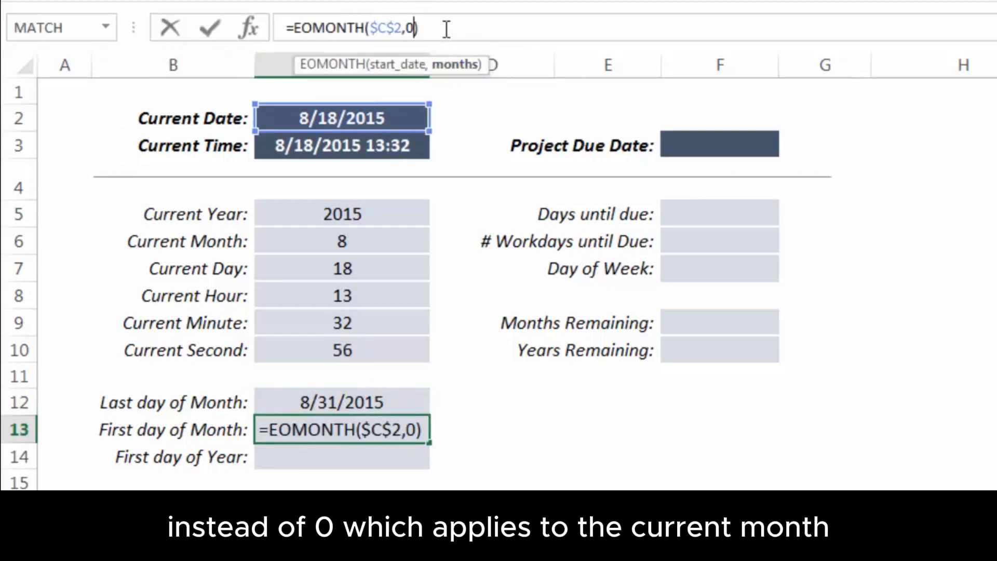
{"action": "key", "text": "BackSpace"}
{"action": "type", "text": "-1"}
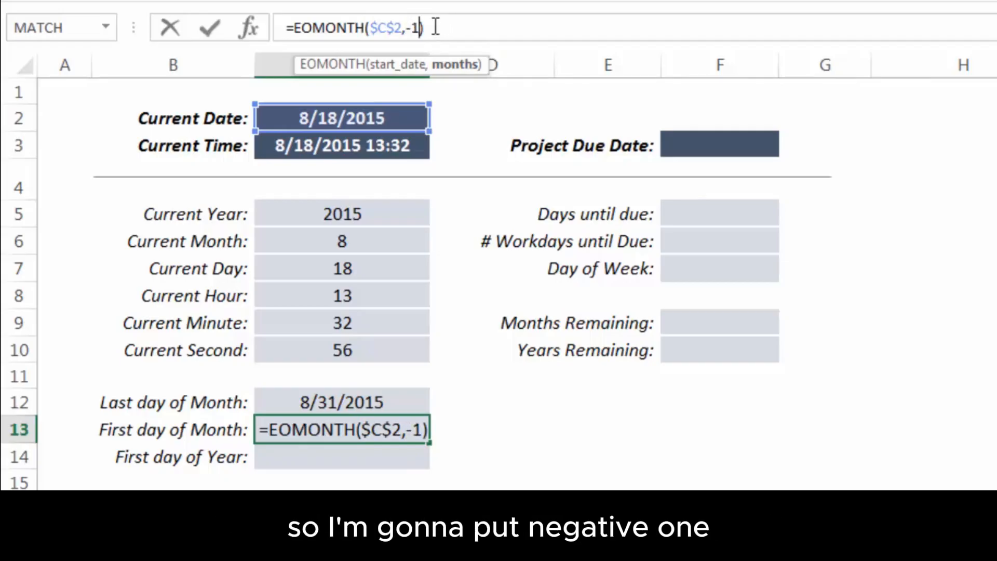
{"action": "key", "text": "Right"}
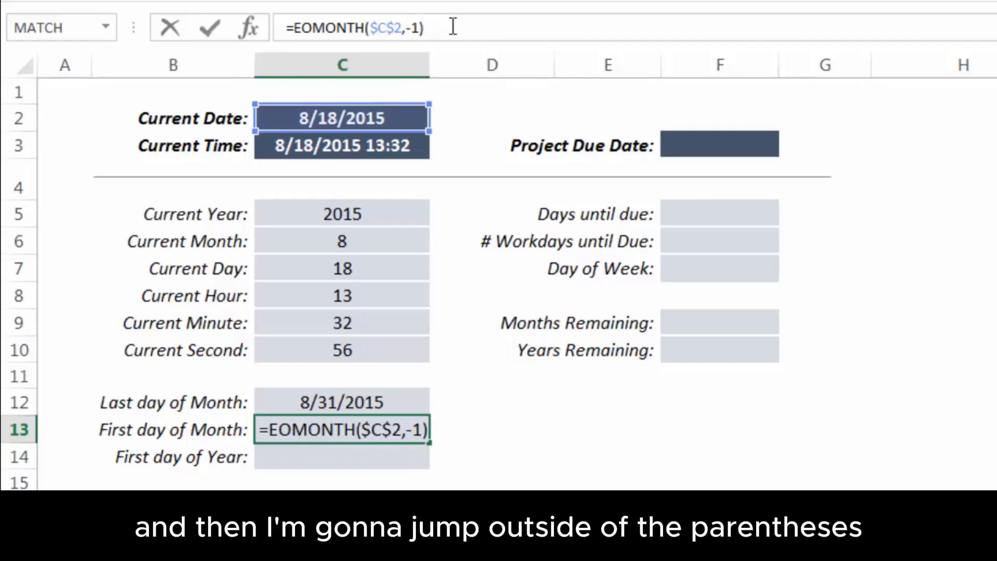
{"action": "type", "text": "+1"}
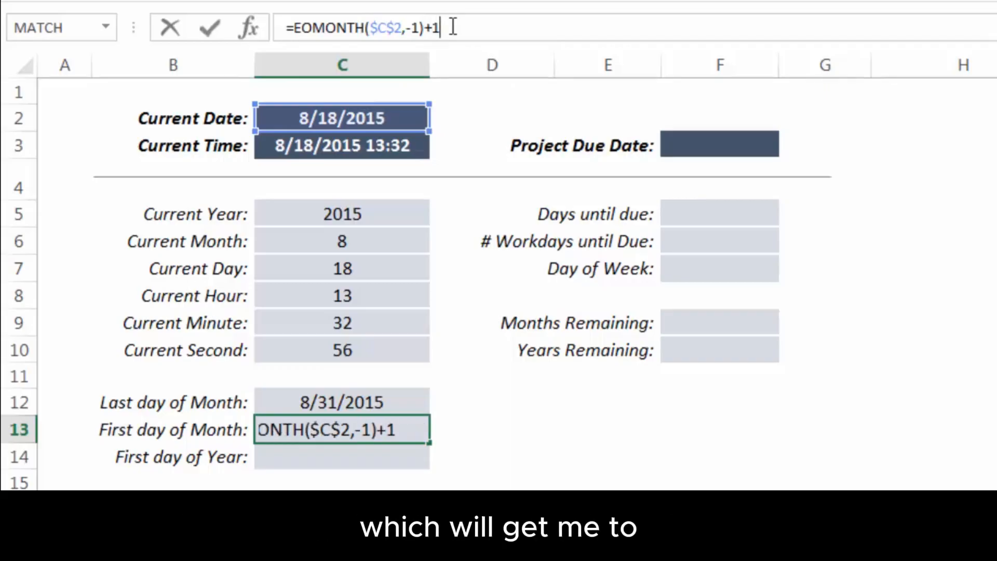
{"action": "key", "text": "Return"}
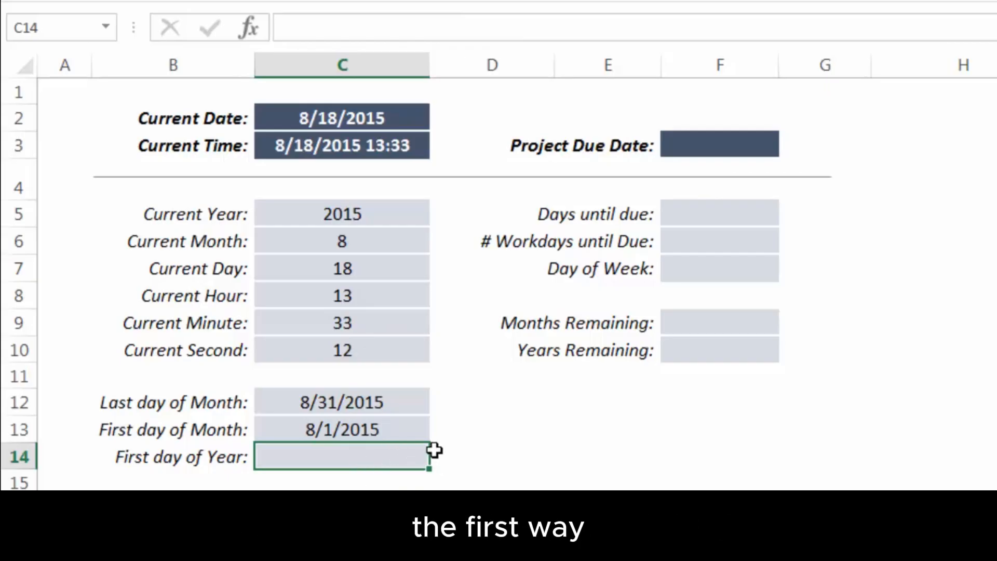
- Copy the First day of Month formula from C13 into the First day of Year cell C14
{"action": "key", "text": "Up"}
{"action": "key", "text": "ctrl+c"}
{"action": "key", "text": "Down"}
{"action": "key", "text": "ctrl+v"}
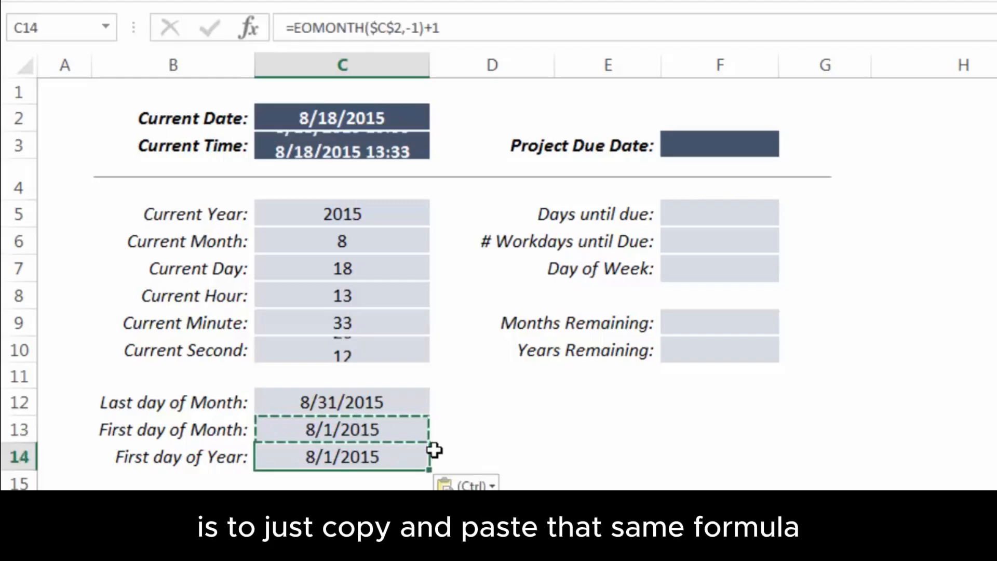
{"action": "key", "text": "Up"}
{"action": "key", "text": "Down"}
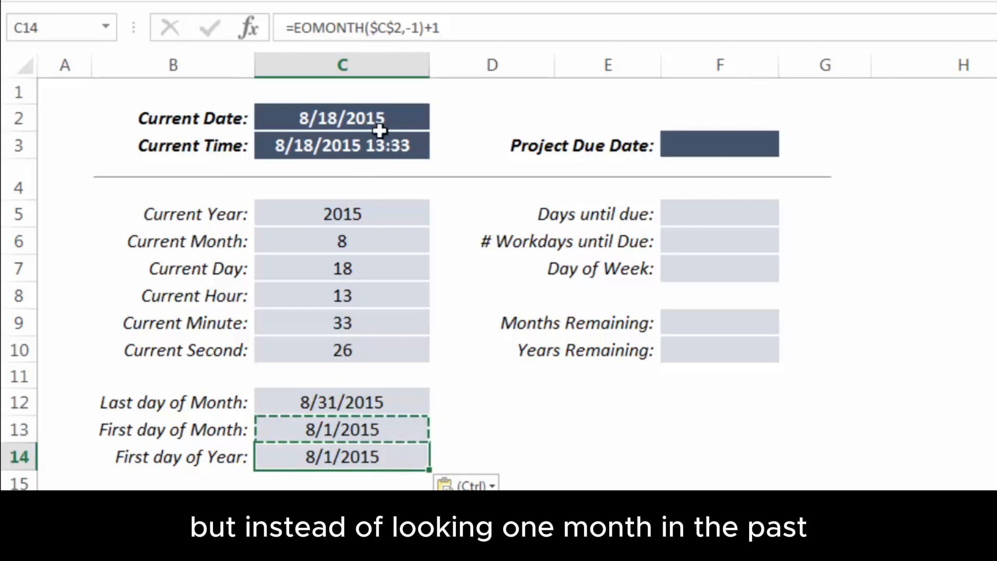
- Set the months argument of the First day of Year formula in C14 to -8, giving =EOMONTH($C$2,-8)+1
{"action": "left_click", "coordinate": [422, 27]}
{"action": "key", "text": "BackSpace"}
{"action": "type", "text": "8"}
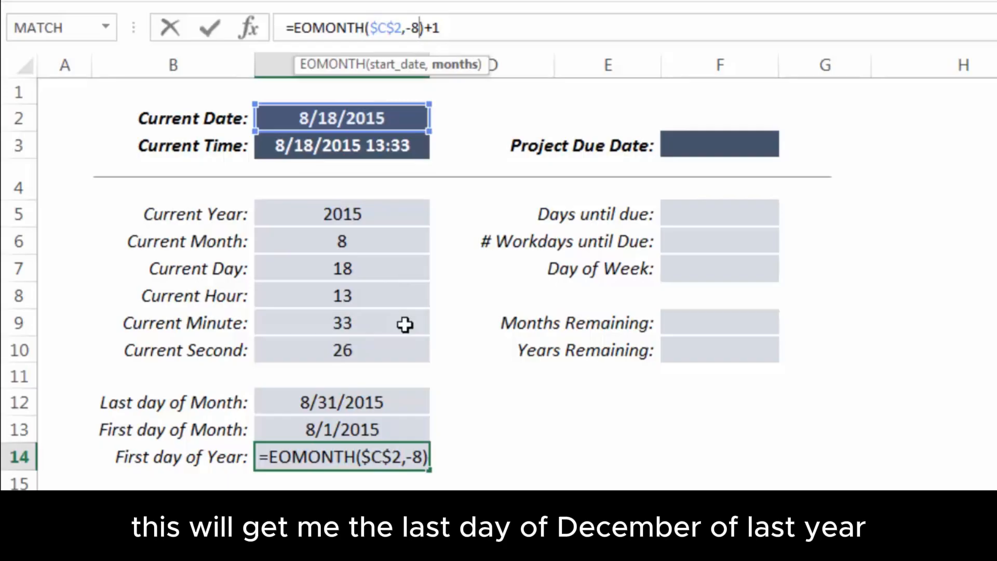
{"action": "left_click", "coordinate": [470, 27]}
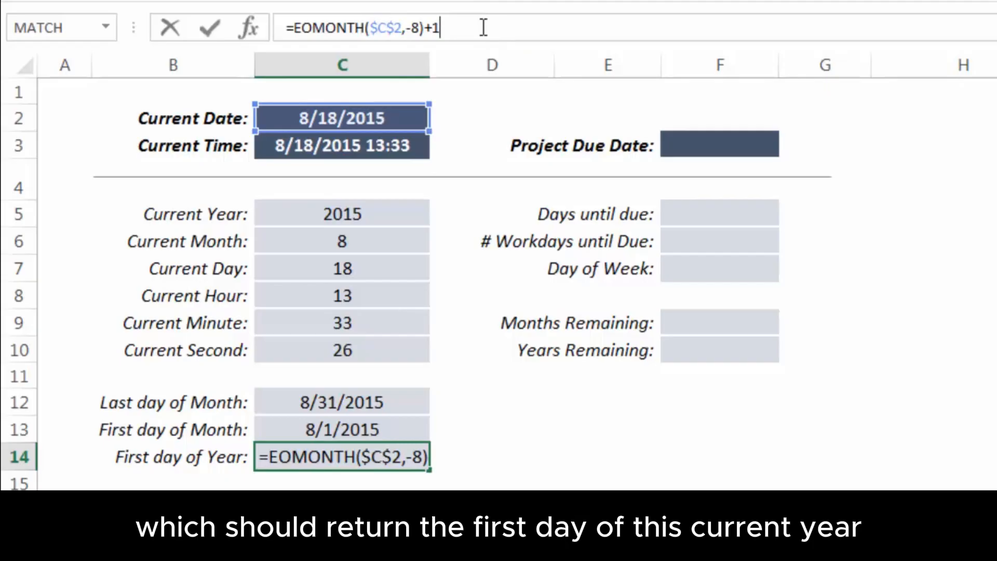
{"action": "key", "text": "Return"}
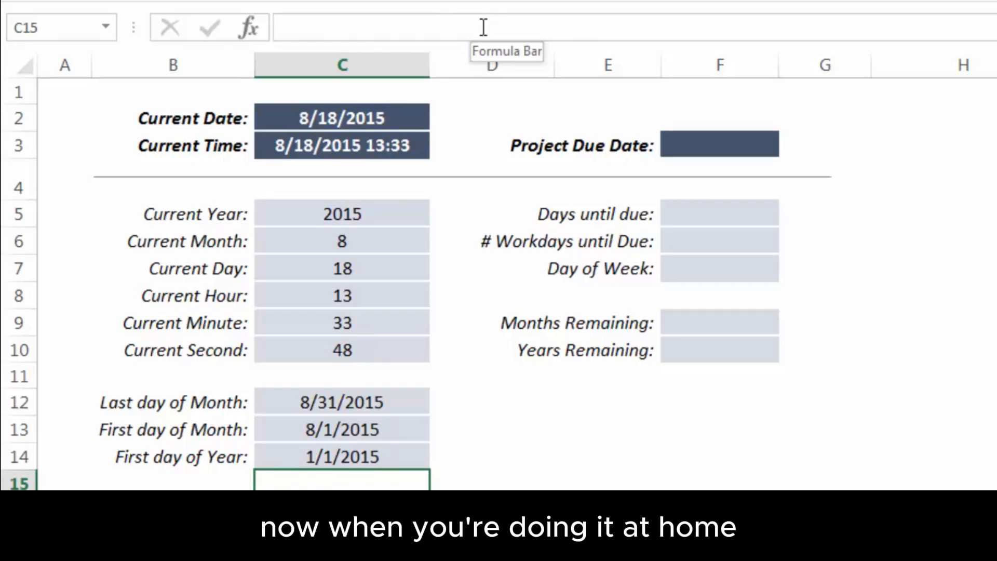
- Replace the -8 months argument in the First day of Year cell C14, giving =EOMONTH($C$2,(-1*MONTH(C2)))+1
{"action": "key", "text": "Up"}
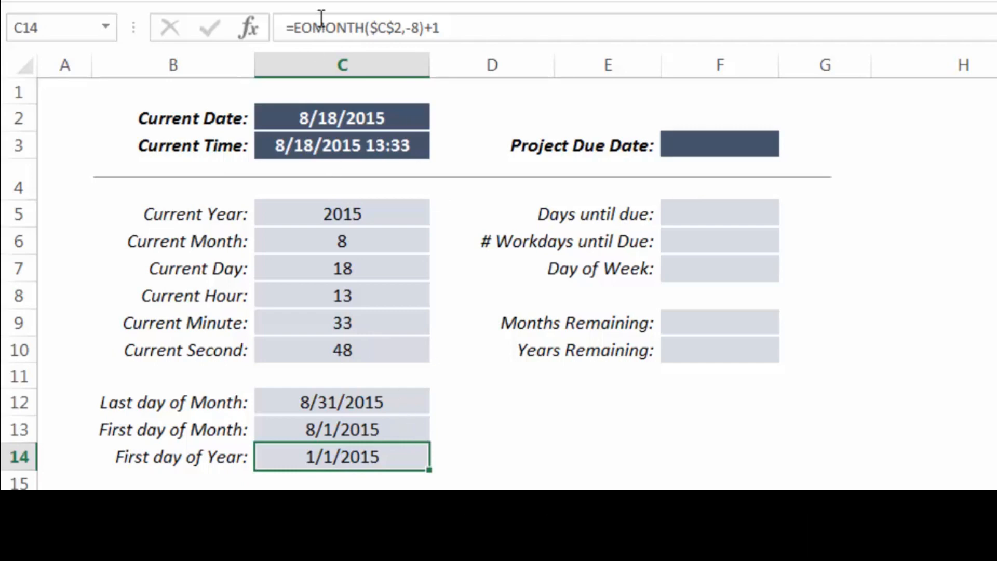
{"action": "left_click", "coordinate": [420, 27]}
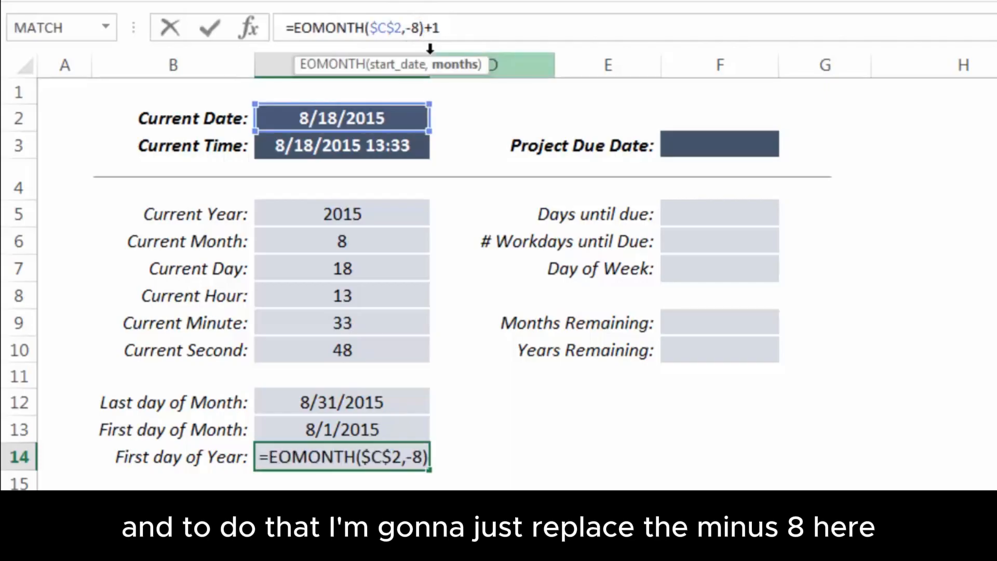
{"action": "key", "text": "BackSpace"}
{"action": "key", "text": "BackSpace"}
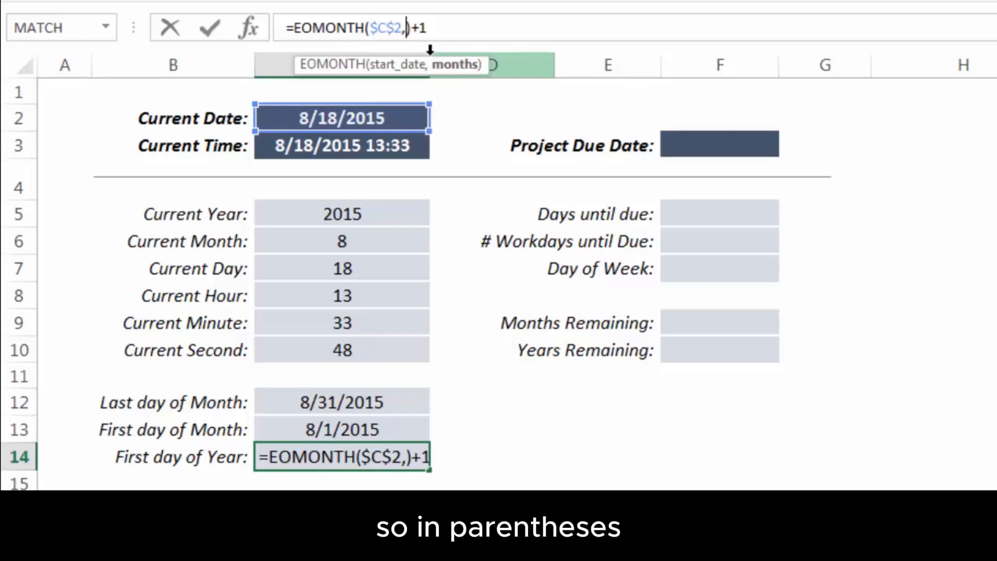
{"action": "type", "text": "(-1"}
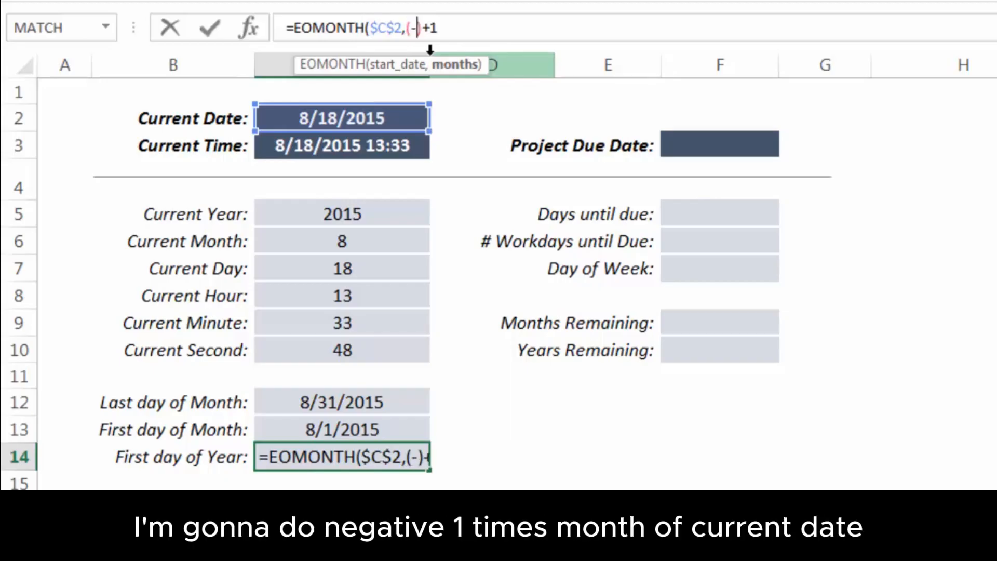
{"action": "type", "text": "*"}
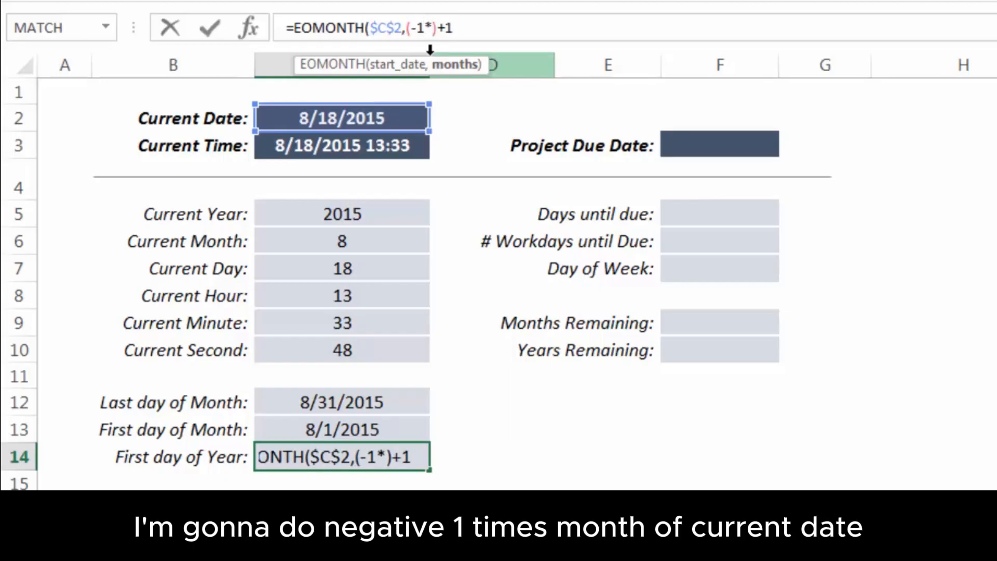
{"action": "type", "text": "MONTH("}
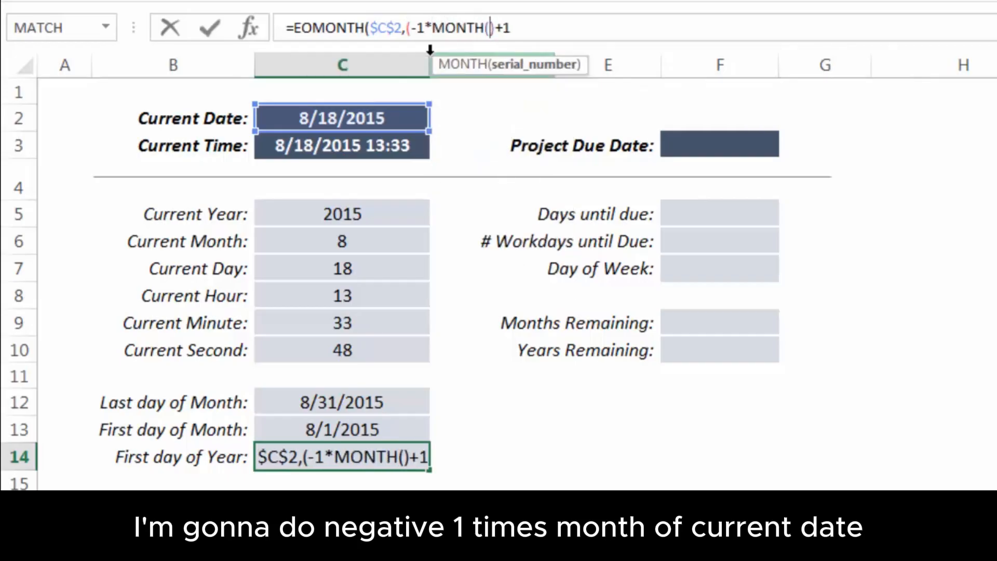
{"action": "left_click", "coordinate": [396, 118]}
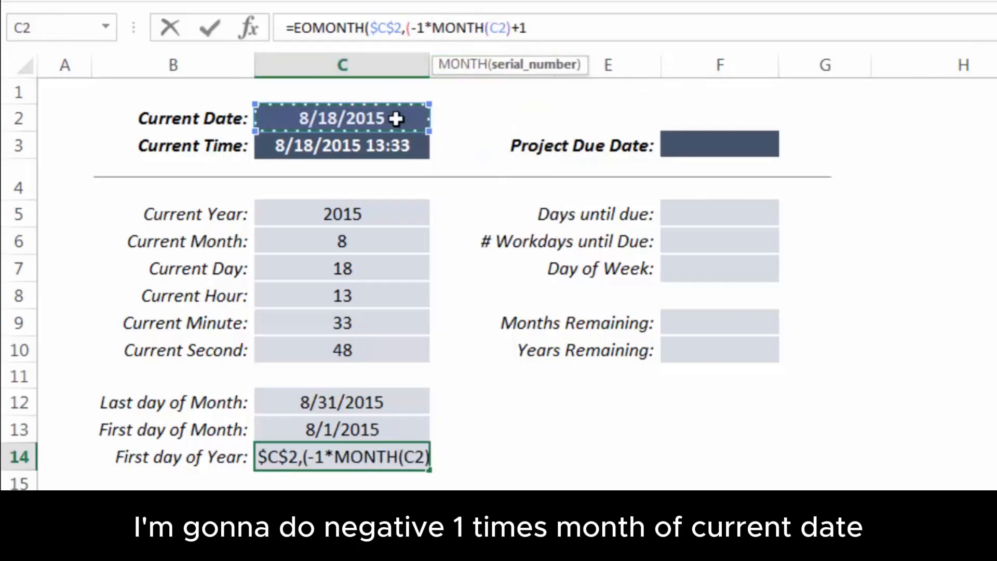
{"action": "type", "text": "))"}
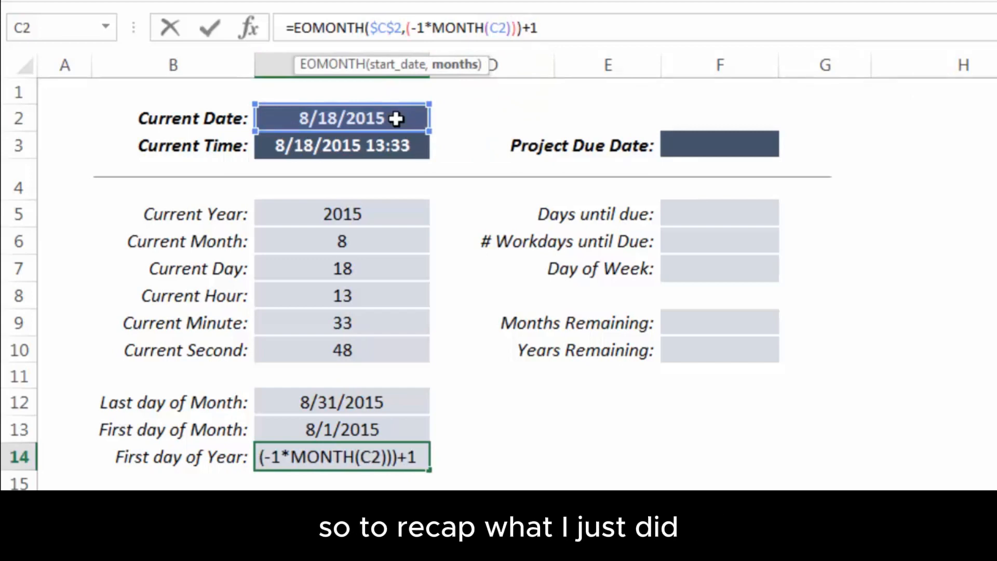
{"action": "left_click", "coordinate": [546, 30]}
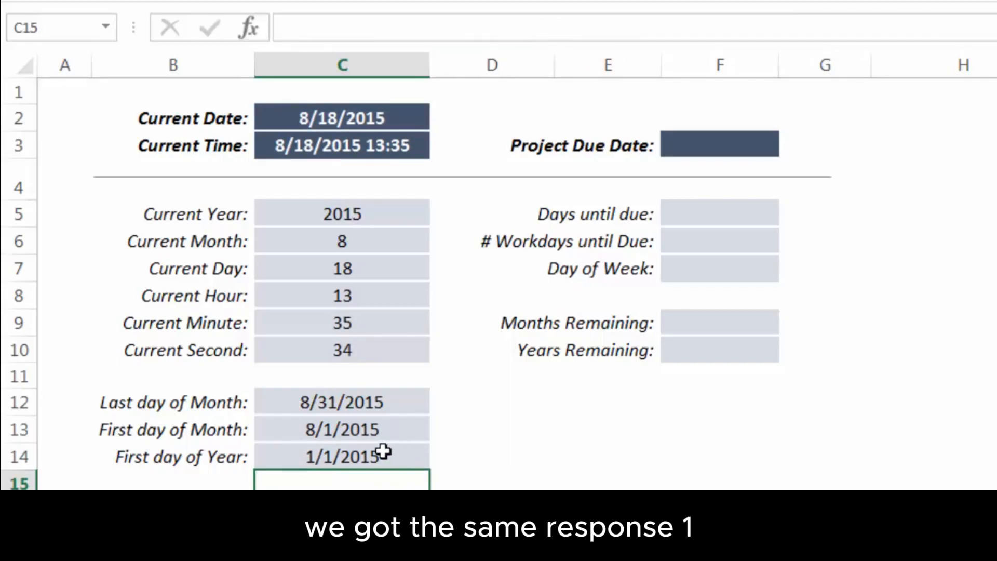
{"action": "left_click", "coordinate": [414, 461]}
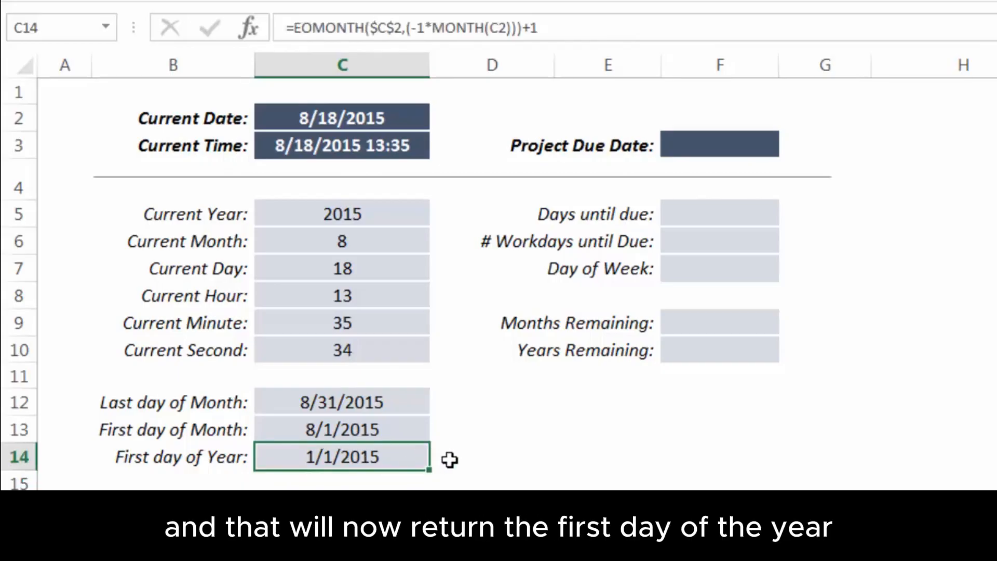
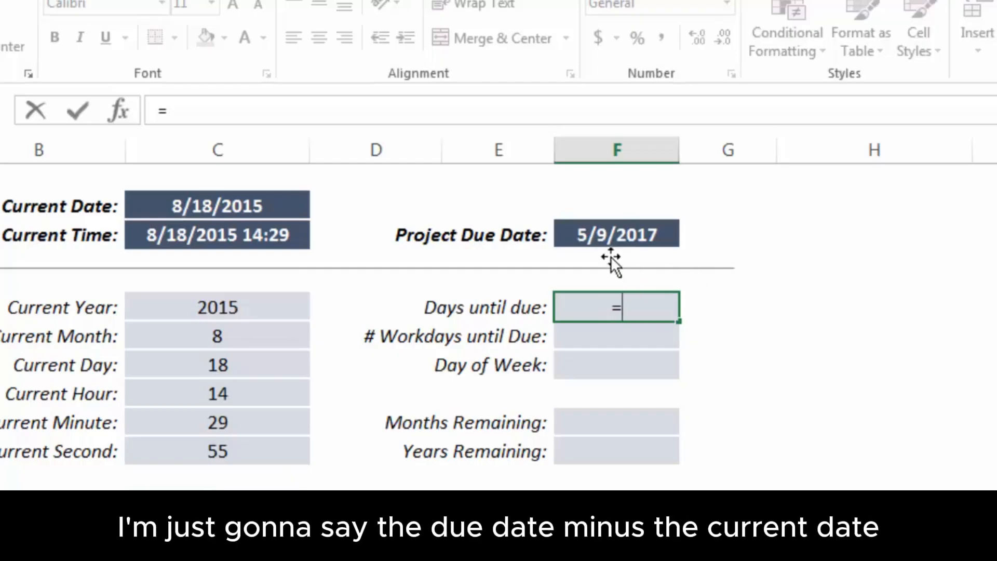
- Calculate Days until due in F5 by subtracting the current date from the project due date with =F3-C2
{"action": "left_click", "coordinate": [614, 236]}
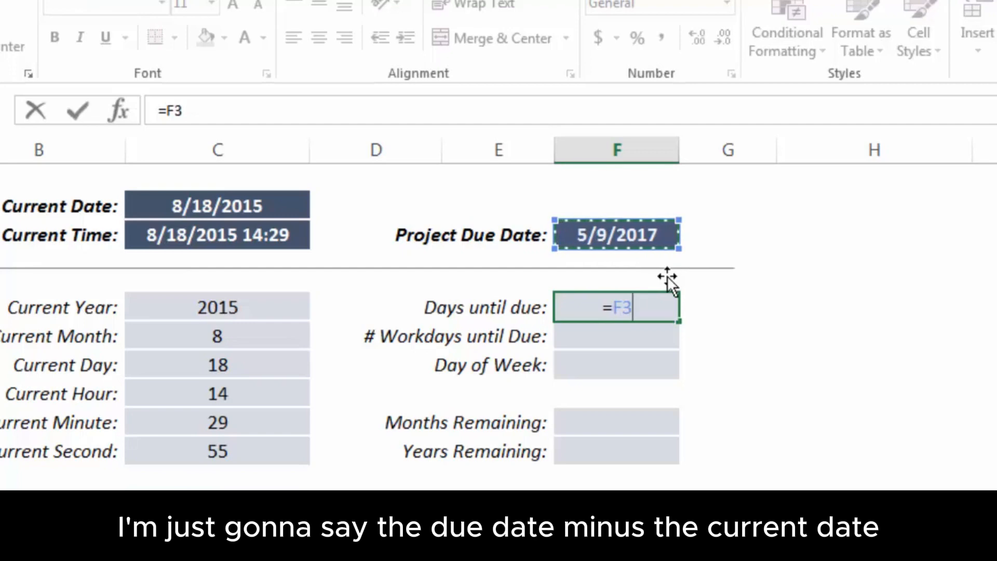
{"action": "type", "text": "-"}
{"action": "left_click", "coordinate": [304, 206]}
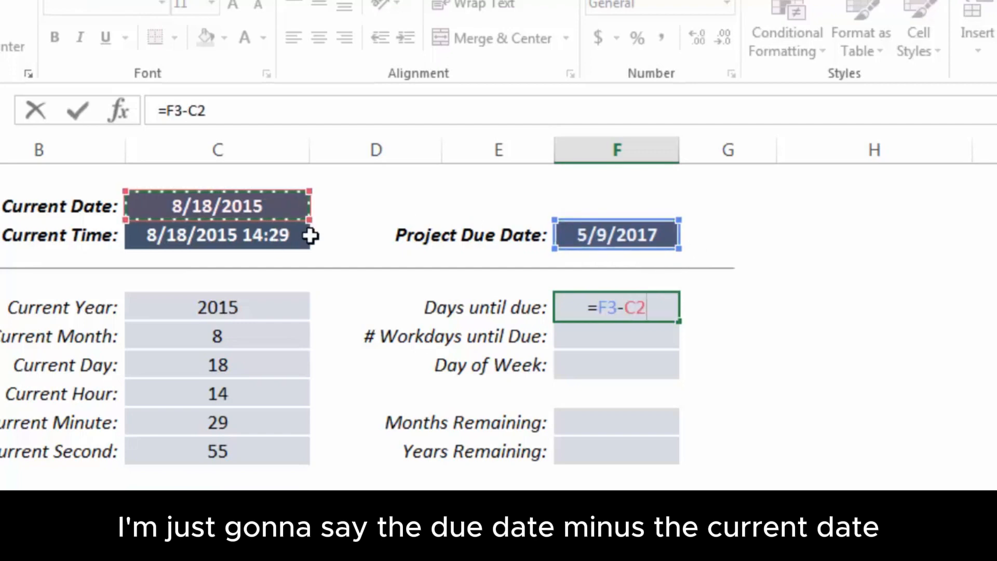
{"action": "key", "text": "Return"}
{"action": "key", "text": "Up"}
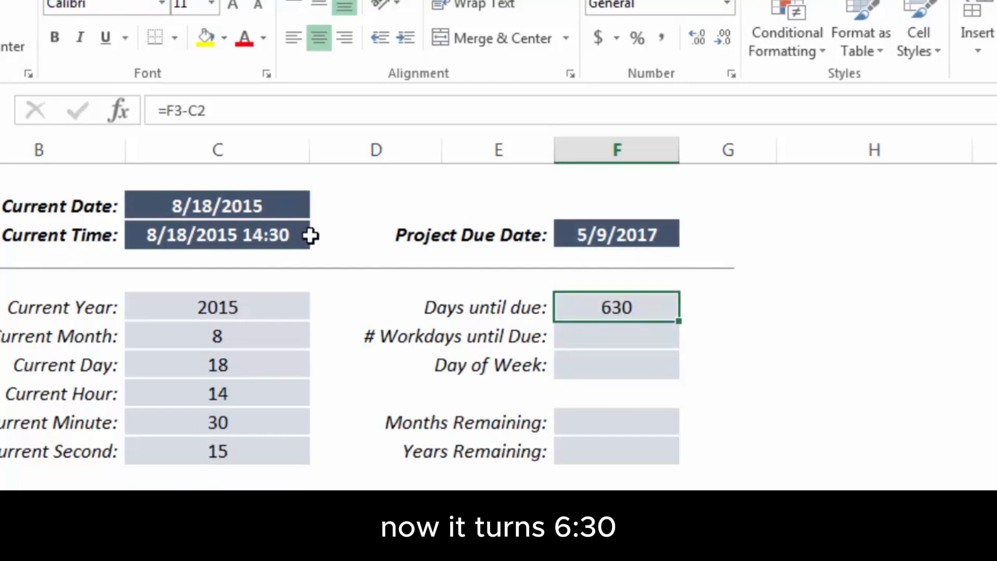
- Enter =NETWORKDAYS(C2,F3) in the # Workdays until Due cell F6, leaving out the holidays argument
{"action": "key", "text": "Down"}
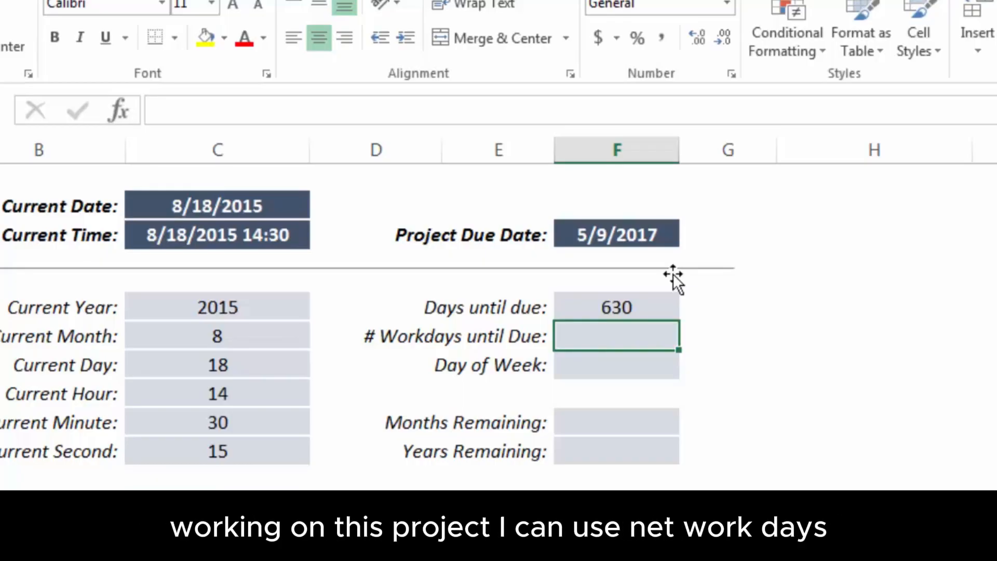
{"action": "type", "text": "=N"}
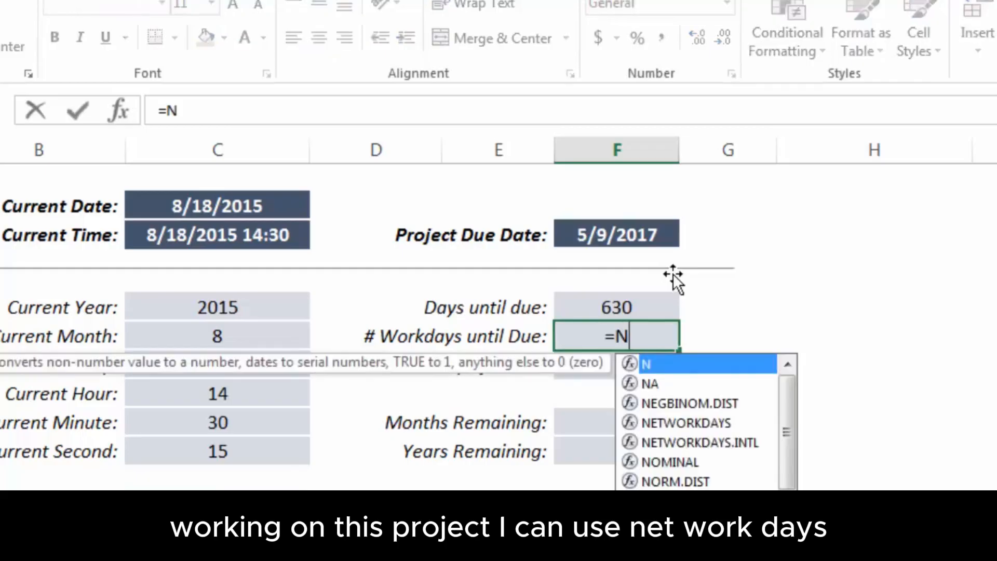
{"action": "type", "text": "ETWORKD"}
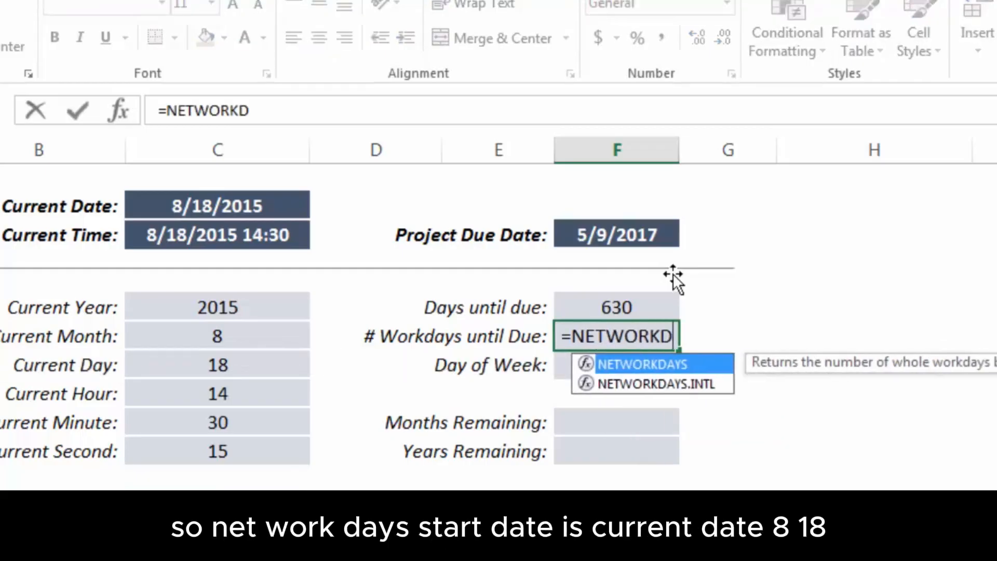
{"action": "type", "text": "AYS("}
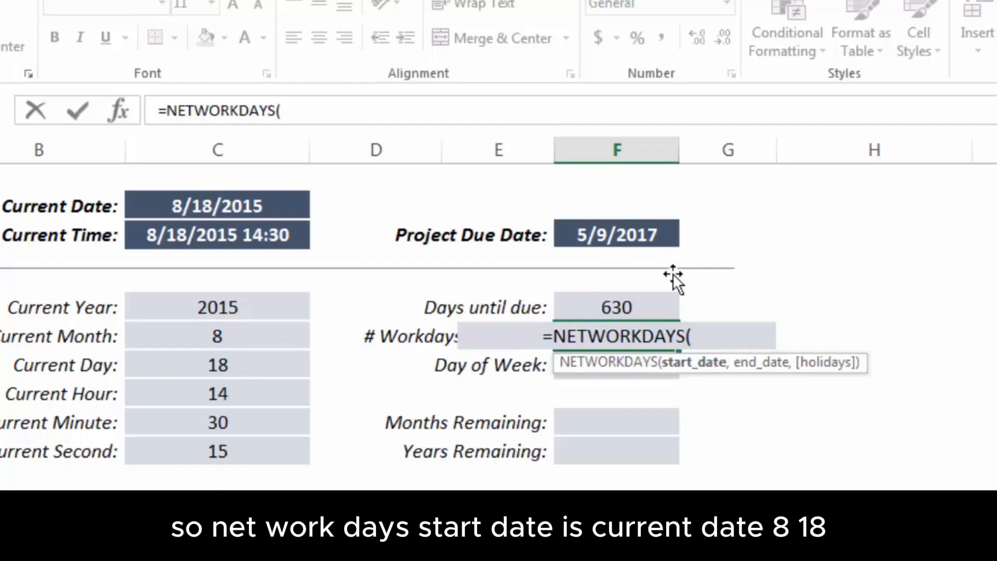
{"action": "left_click", "coordinate": [258, 208]}
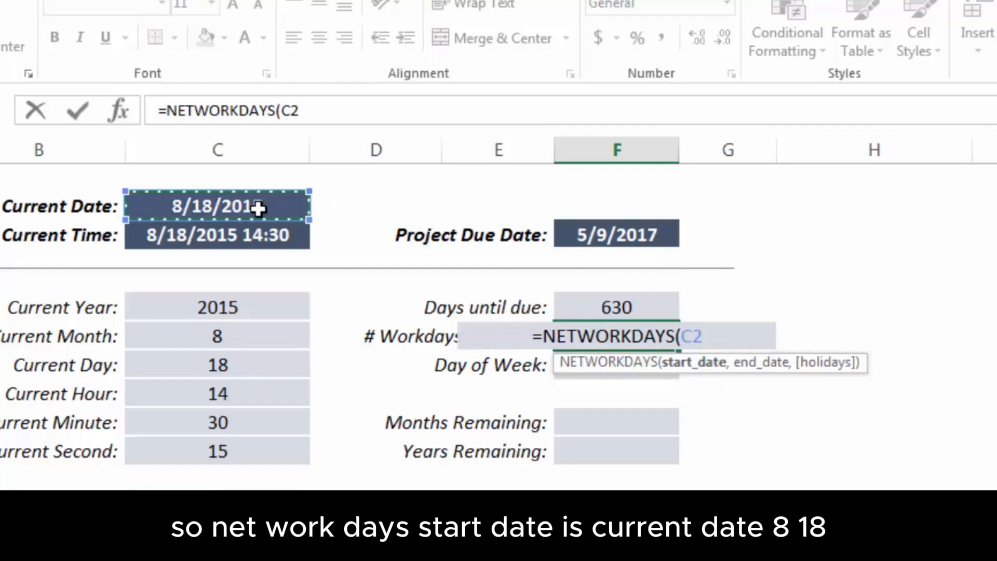
{"action": "type", "text": ","}
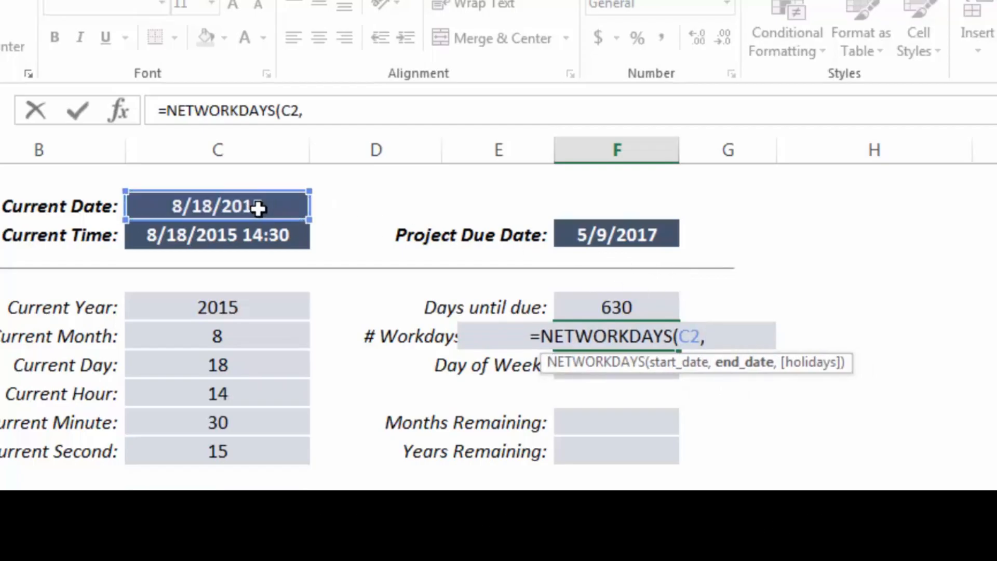
{"action": "left_click", "coordinate": [592, 238]}
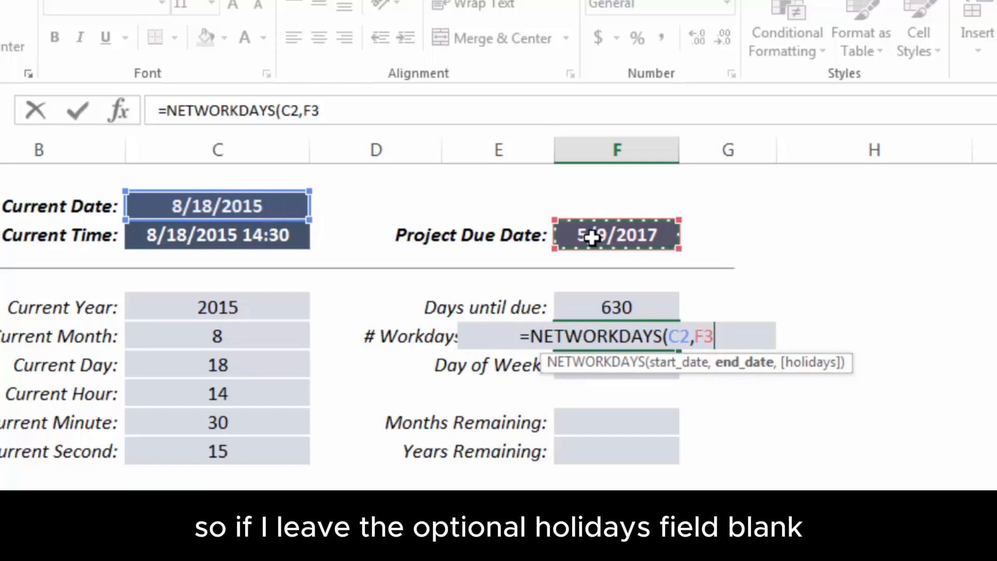
{"action": "type", "text": ")"}
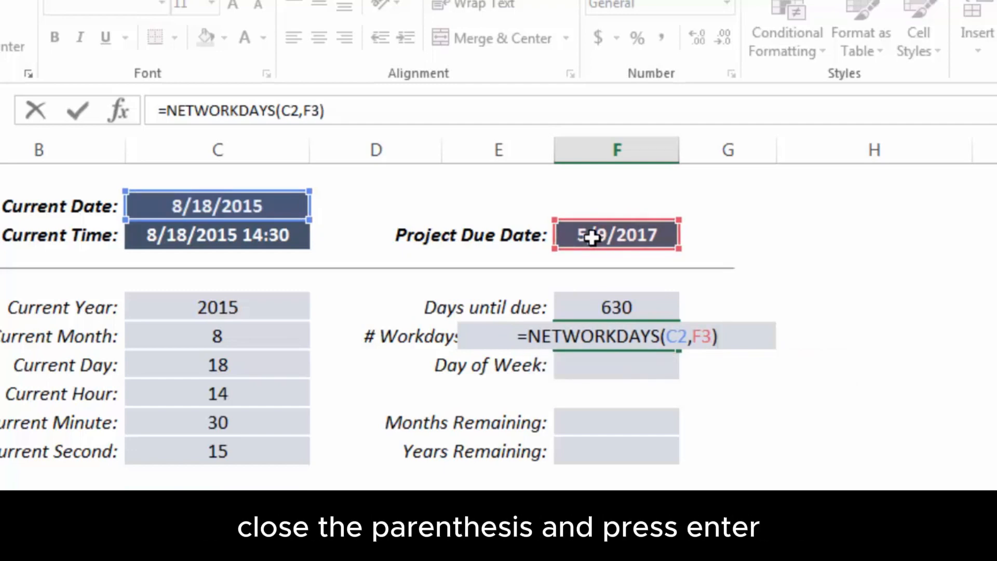
{"action": "key", "text": "Return"}
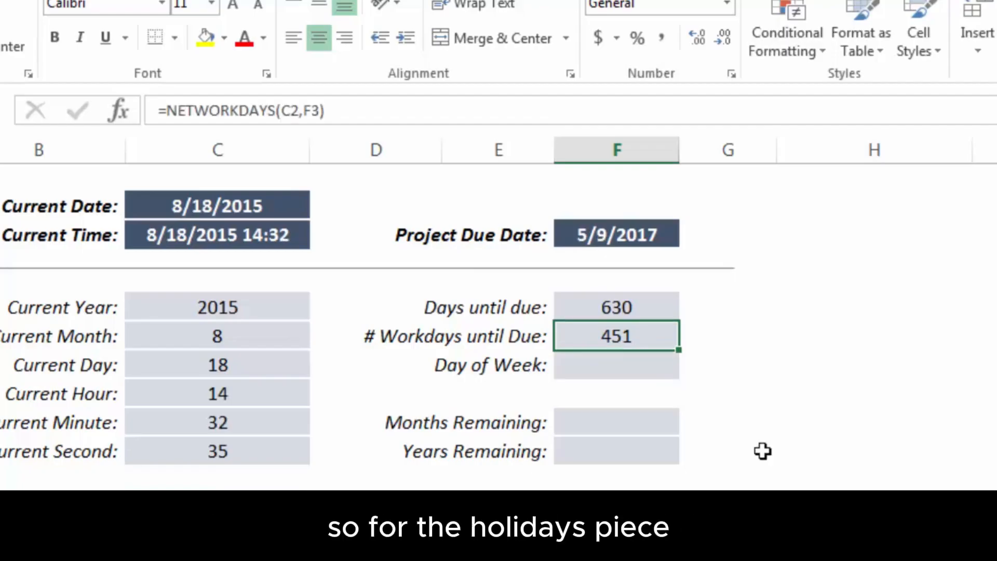
- Add 5 as the holidays argument of the # Workdays until Due formula in F6, giving =NETWORKDAYS(C2,F3,5)
{"action": "left_click", "coordinate": [321, 110]}
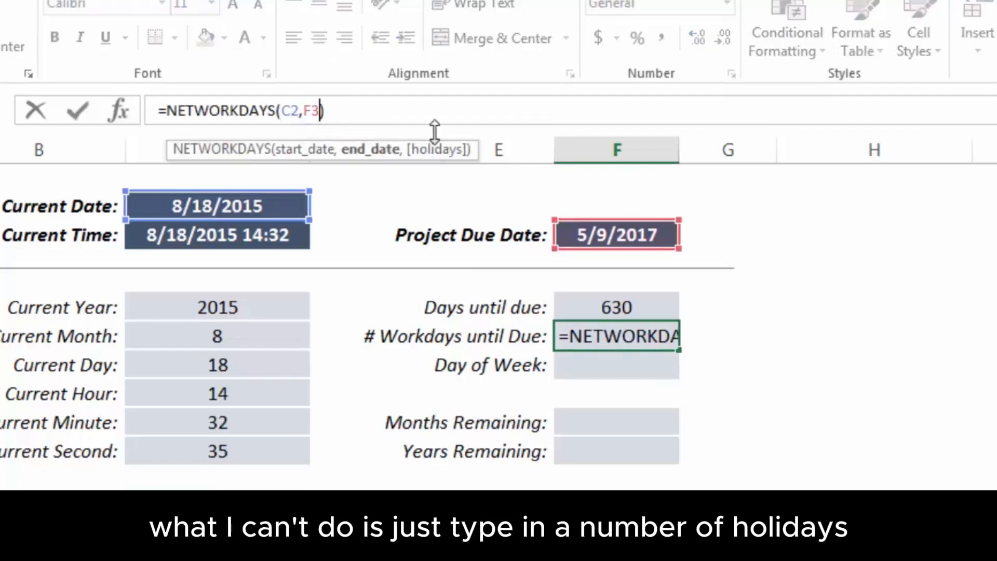
{"action": "type", "text": ","}
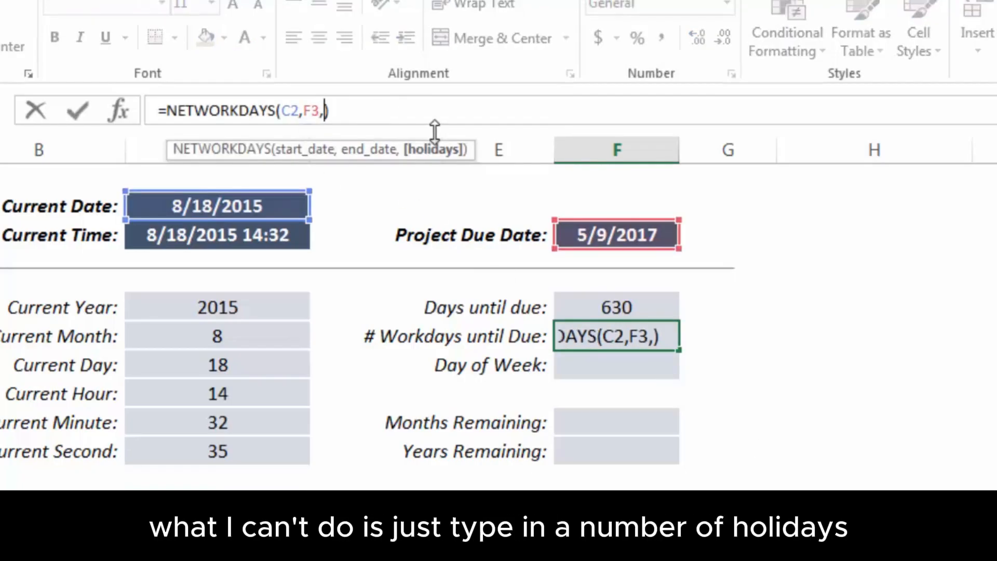
{"action": "type", "text": "5"}
{"action": "key", "text": "Return"}
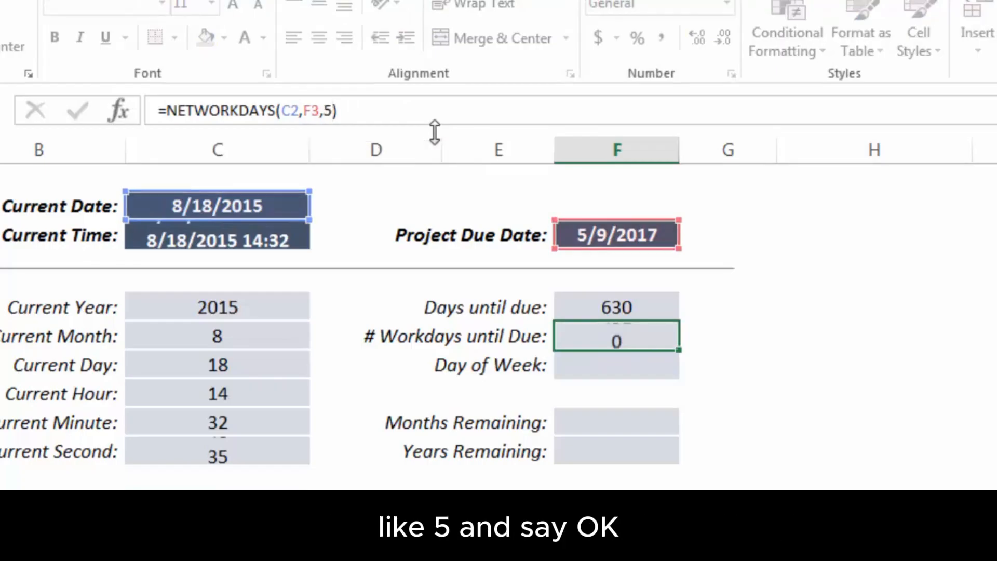
{"action": "key", "text": "Up"}
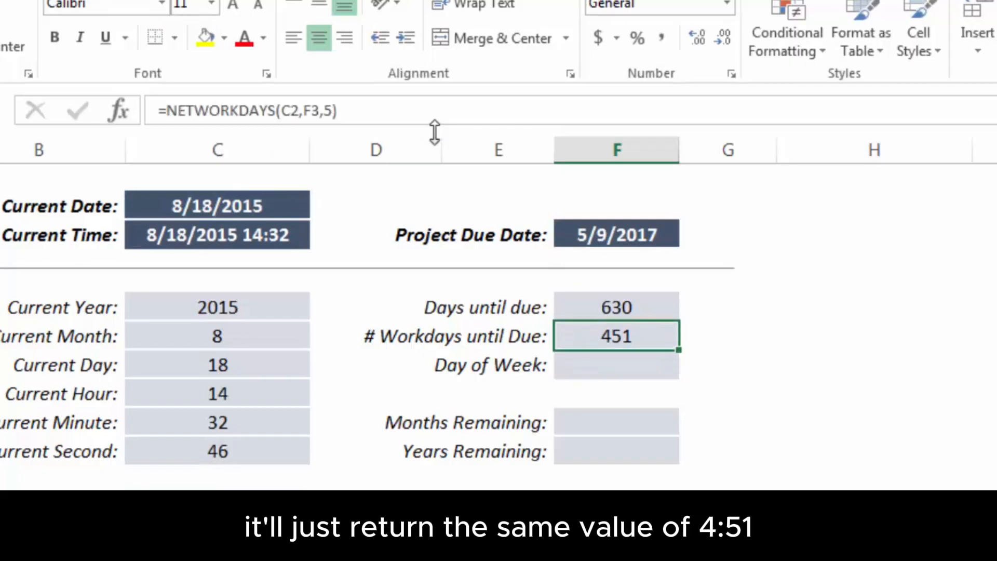
{"action": "left_click", "coordinate": [331, 111]}
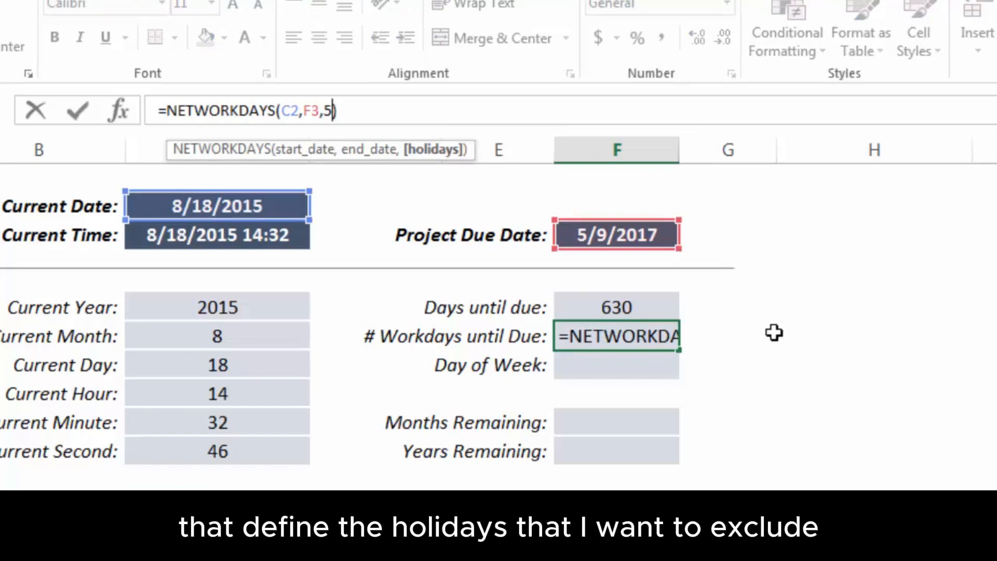
{"action": "key", "text": "Return"}
- List the holiday dates 12/25/2015 and 1/1/2016 in column H, in cells H5 and H6
{"action": "left_click", "coordinate": [844, 315]}
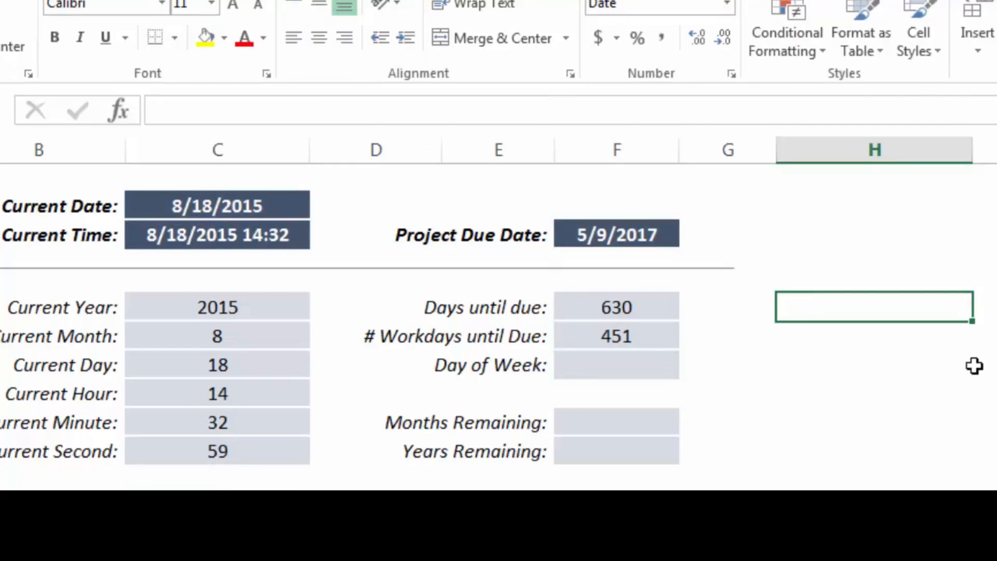
{"action": "type", "text": "12/"}
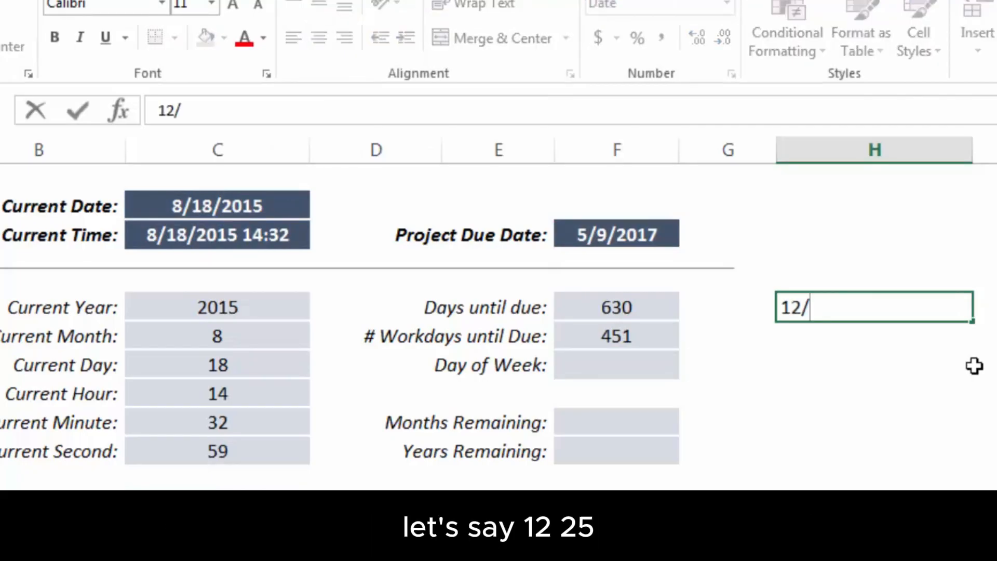
{"action": "type", "text": "25/2015"}
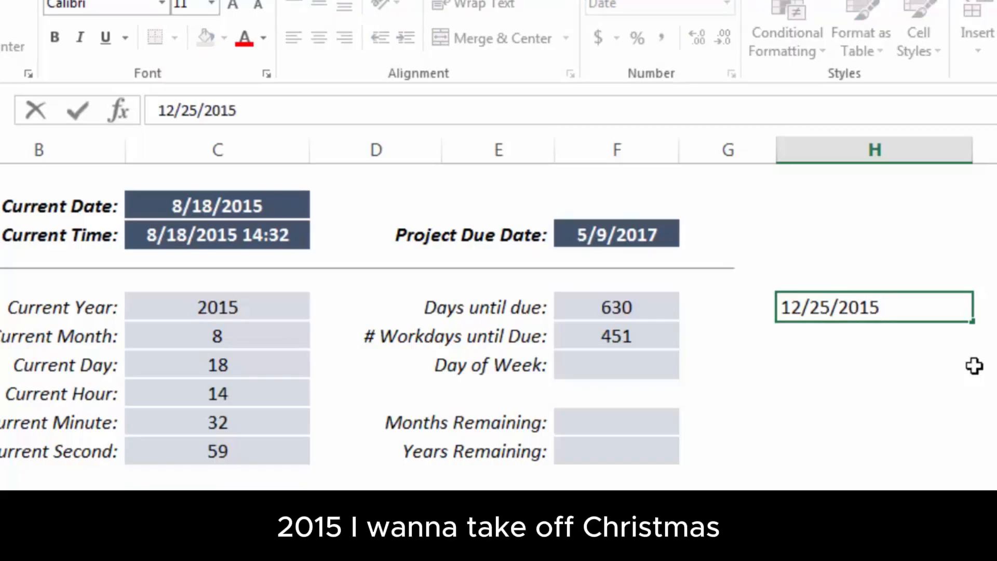
{"action": "key", "text": "Return"}
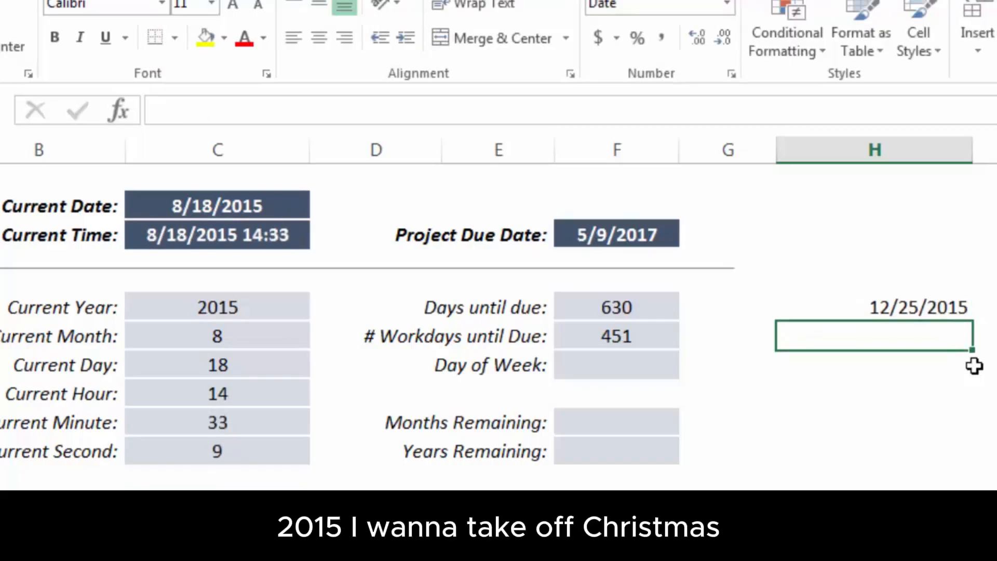
{"action": "type", "text": "1/1/"}
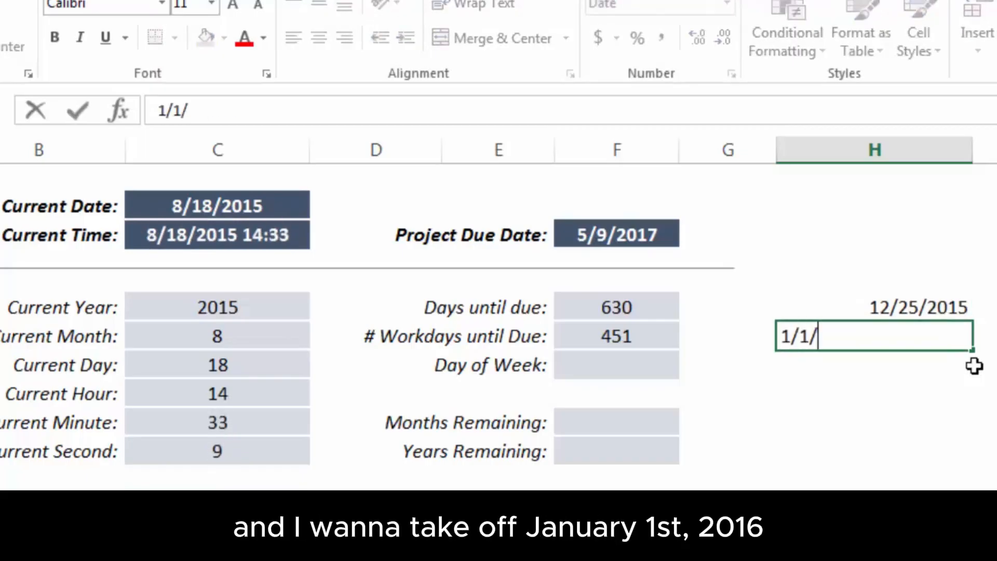
{"action": "type", "text": "2016"}
{"action": "key", "text": "Return"}
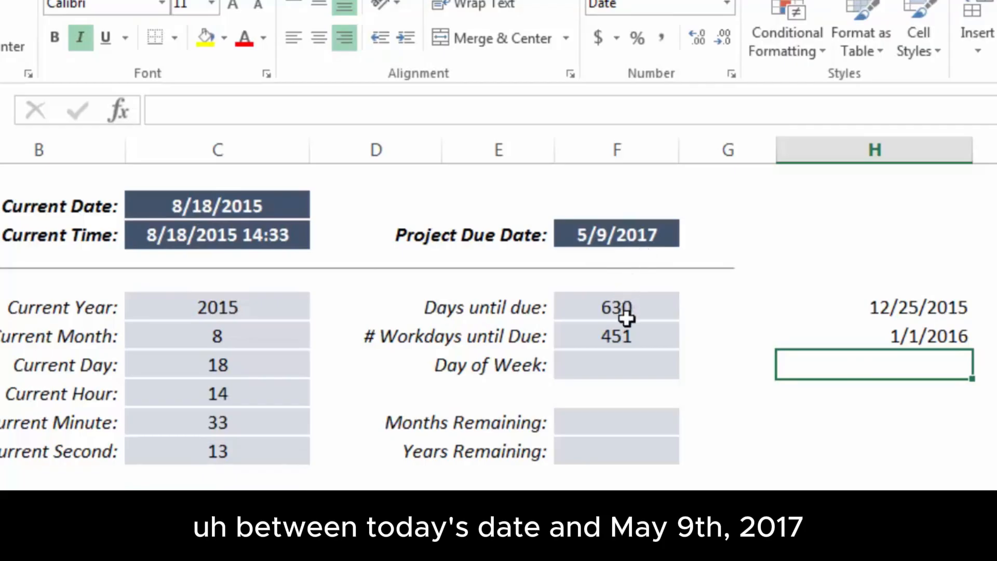
- Replace the holidays argument of the # Workdays until Due formula in F6 with the holiday dates, giving =NETWORKDAYS(C2,F3,H5:H6)
{"action": "left_click", "coordinate": [614, 346]}
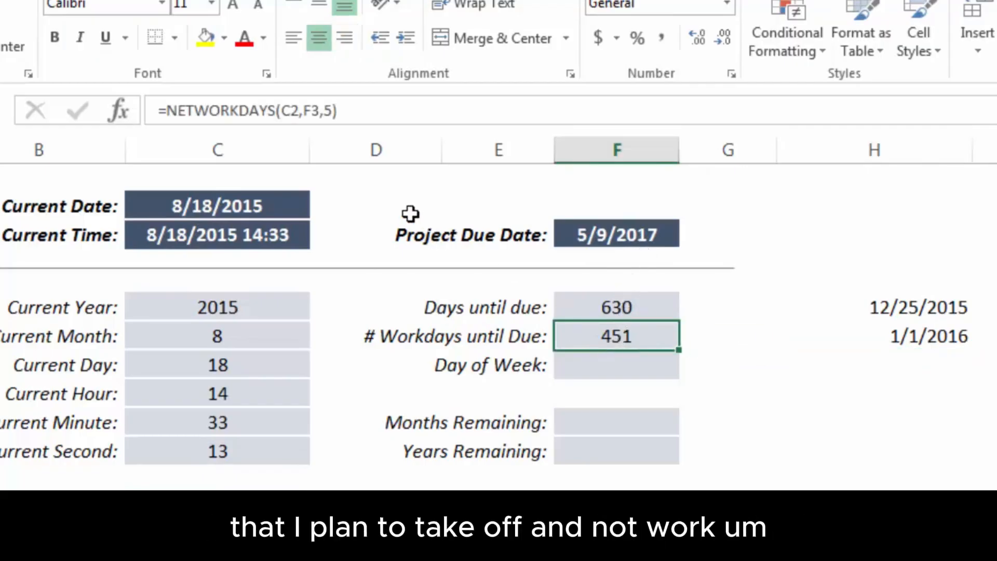
{"action": "left_click", "coordinate": [330, 111]}
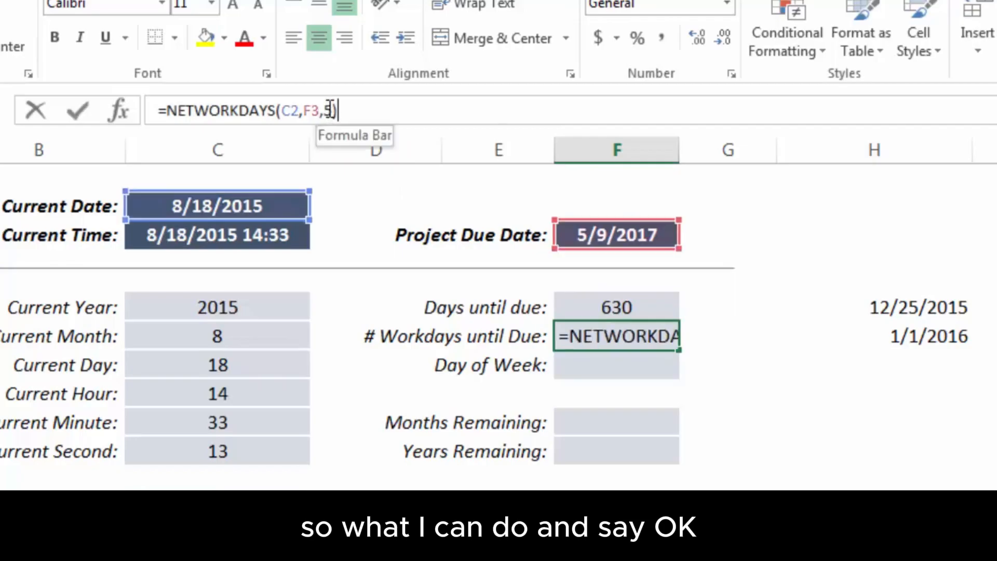
{"action": "key", "text": "Right"}
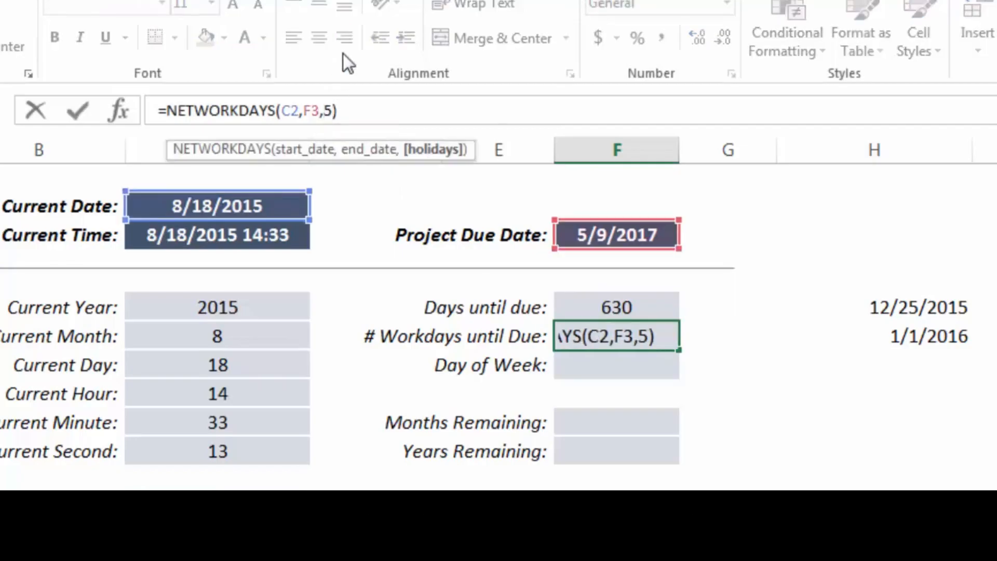
{"action": "key", "text": "BackSpace"}
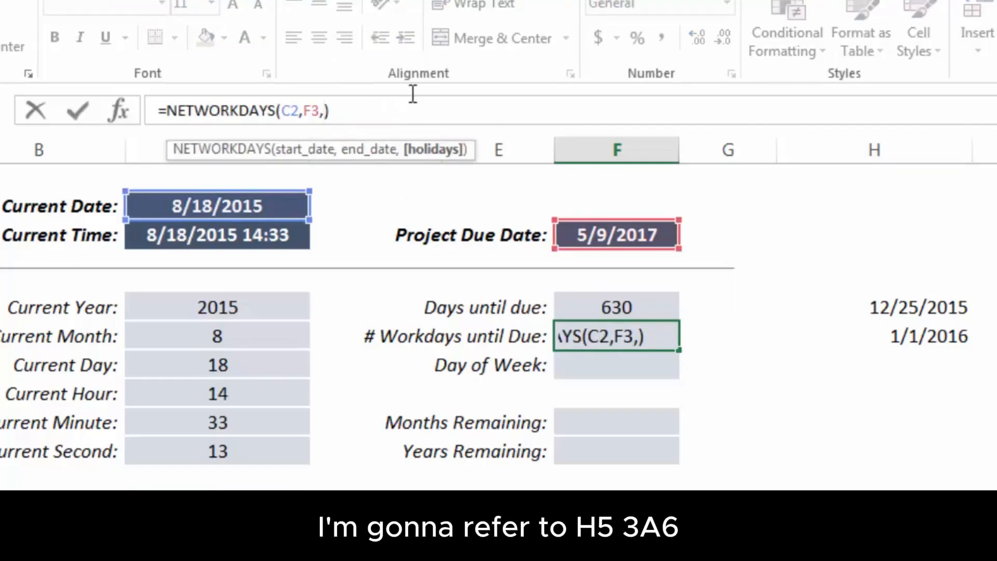
{"action": "left_click_drag", "start_coordinate": [921, 307], "coordinate": [922, 338]}
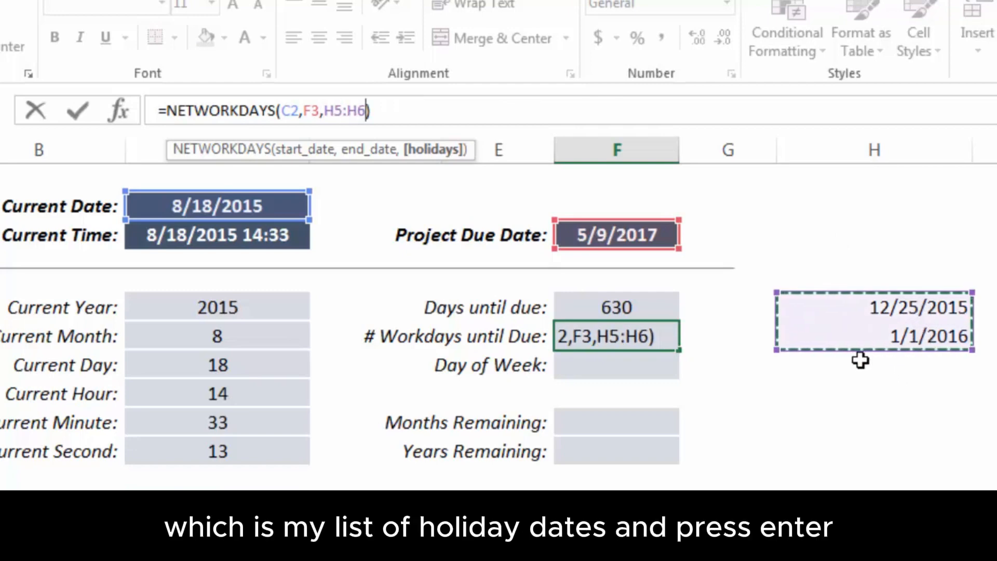
{"action": "key", "text": "Return"}
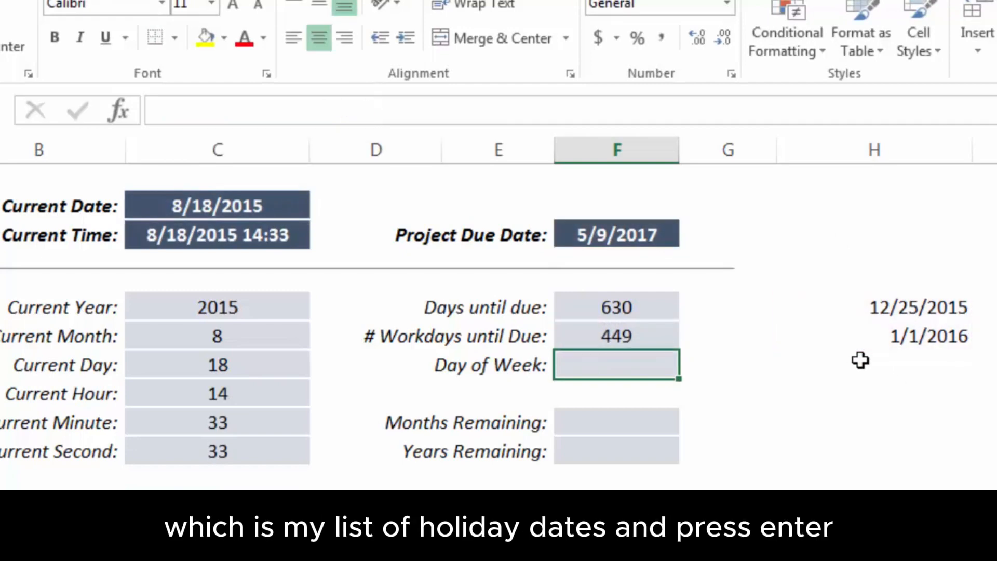
{"action": "key", "text": "Up"}
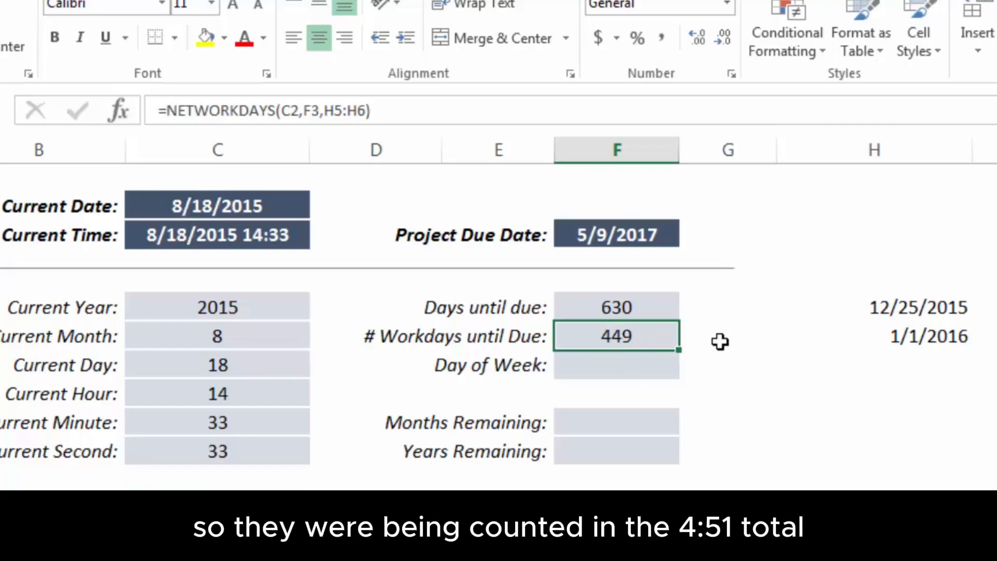
{"action": "left_click", "coordinate": [358, 115]}
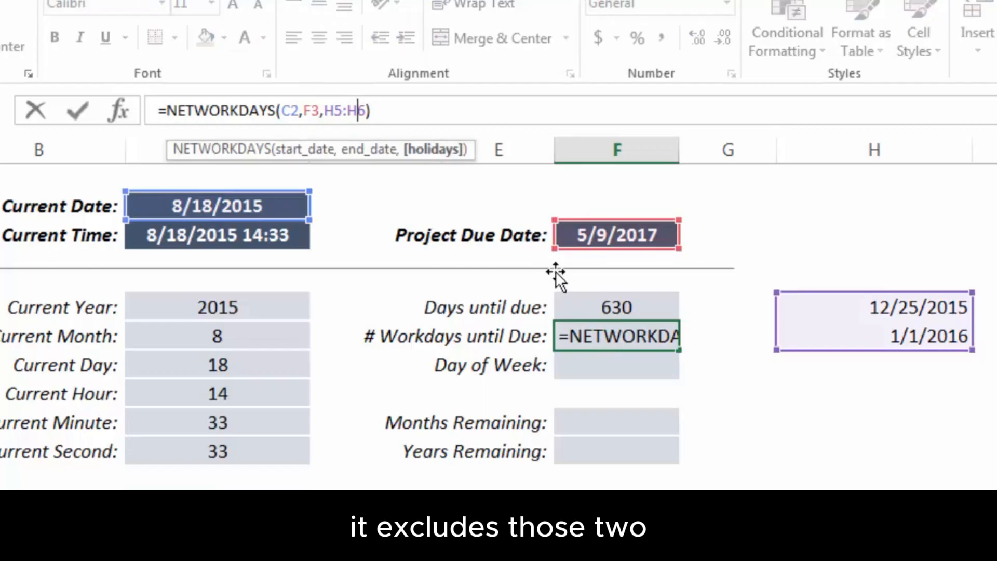
{"action": "key", "text": "Return"}
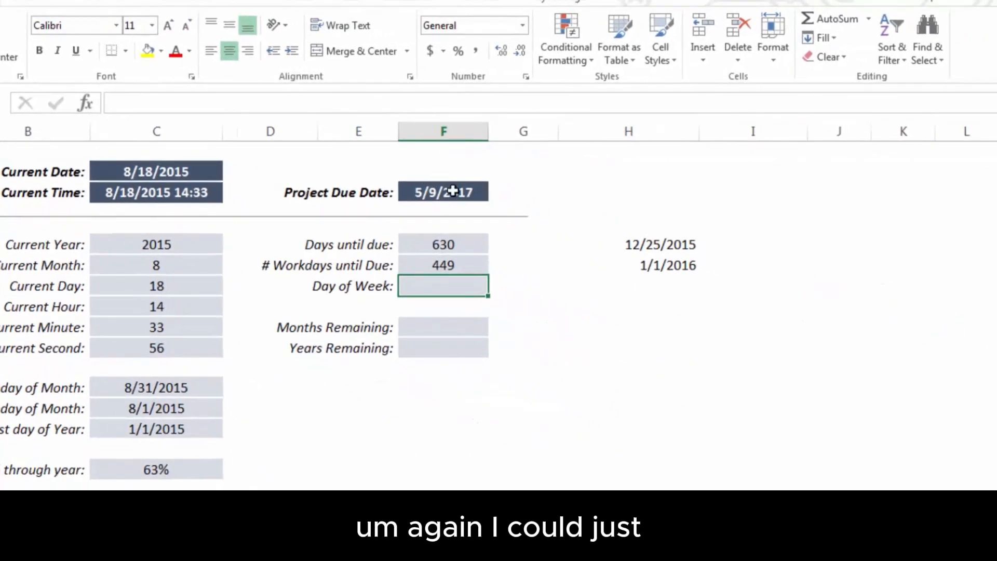
- Try the custom number format dddd on the Project Due Date in F3, and undo the formatting
{"action": "right_click", "coordinate": [452, 191]}
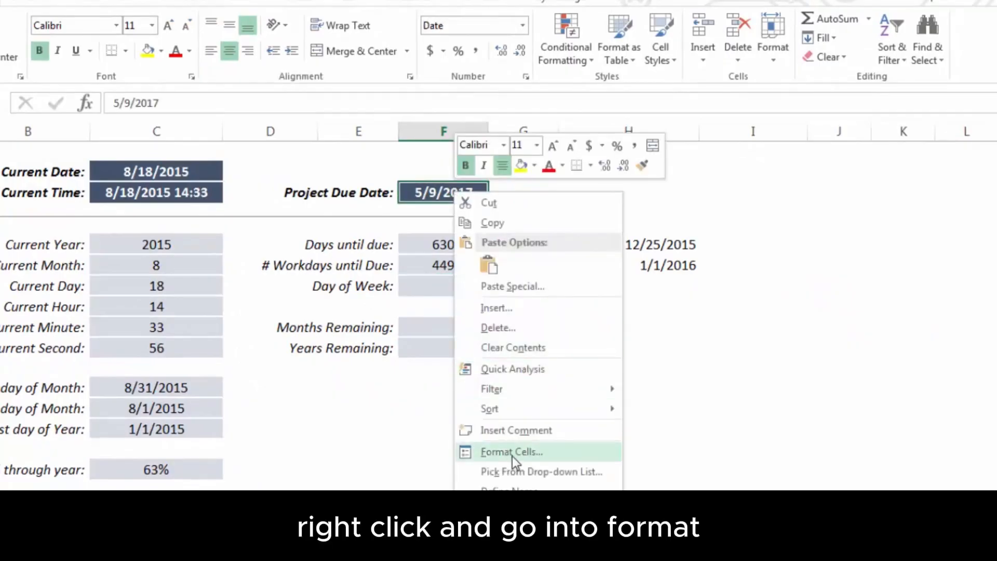
{"action": "left_click", "coordinate": [512, 456]}
{"action": "left_click_drag", "start_coordinate": [448, 199], "coordinate": [658, 135]}
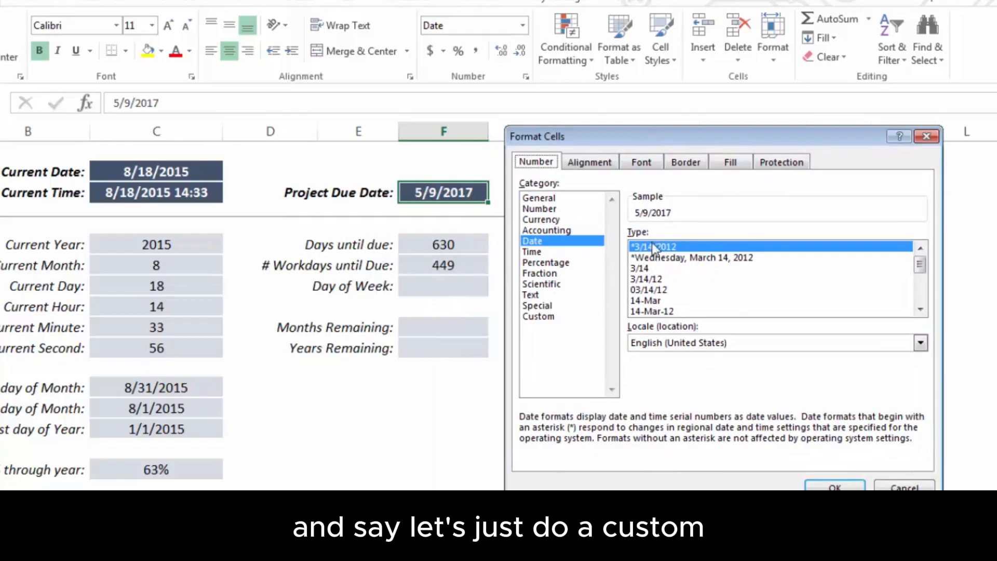
{"action": "left_click", "coordinate": [550, 316]}
{"action": "left_click_drag", "start_coordinate": [683, 247], "coordinate": [630, 248]}
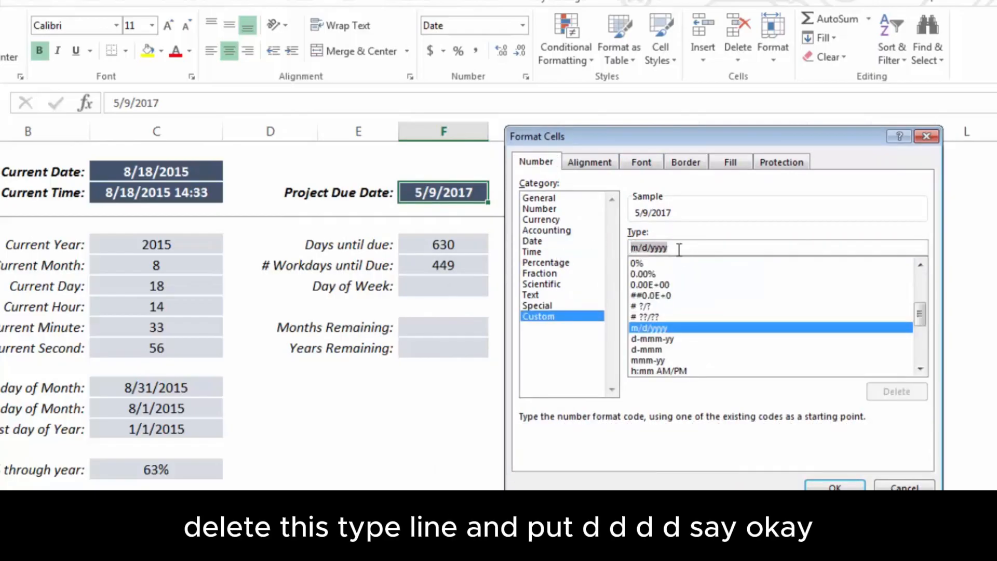
{"action": "type", "text": "dddd"}
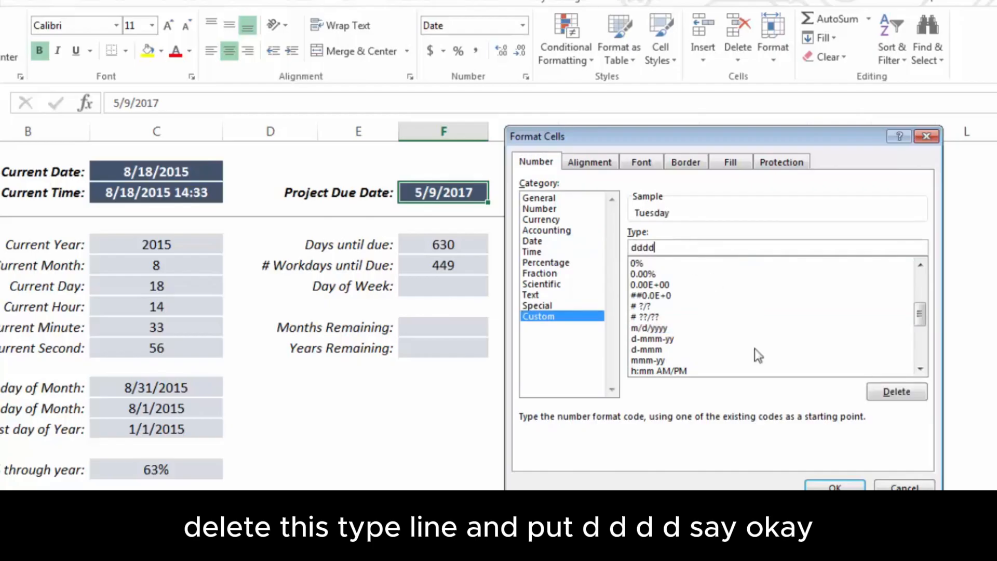
{"action": "left_click", "coordinate": [820, 485]}
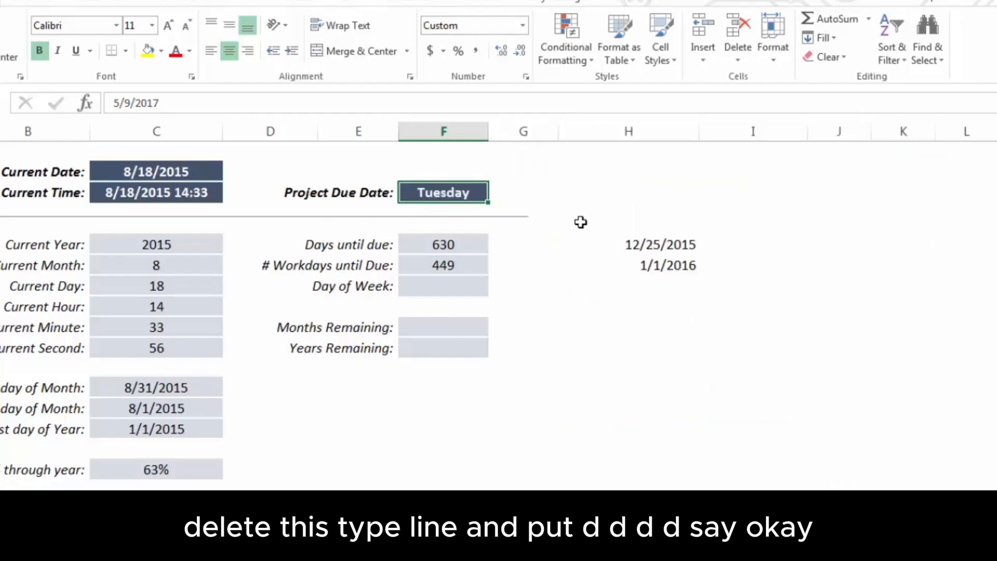
{"action": "key", "text": "ctrl+z"}
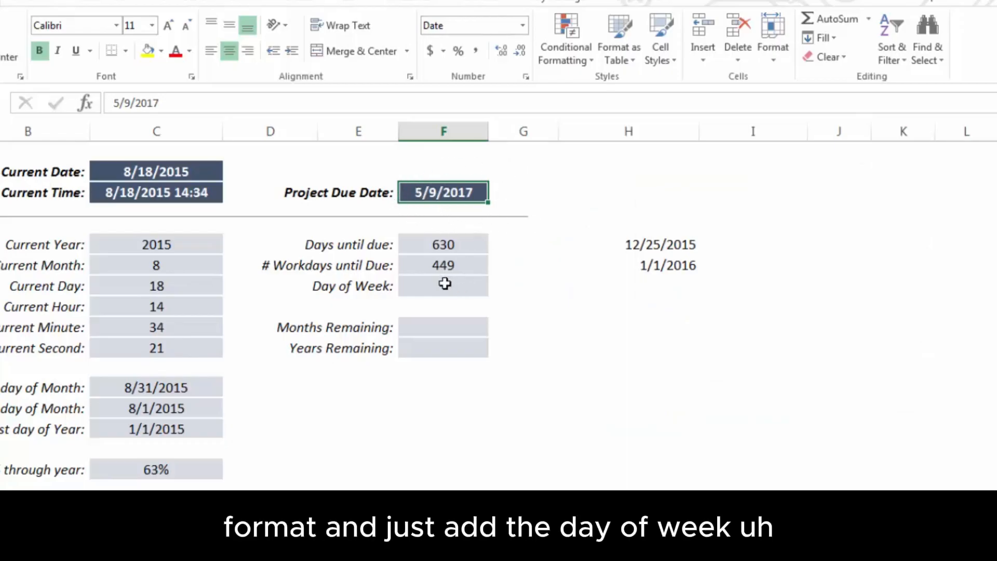
- Enter =WEEKDAY(F3) in the Day of Week cell F7, leaving the return type at its default
{"action": "left_click", "coordinate": [427, 285]}
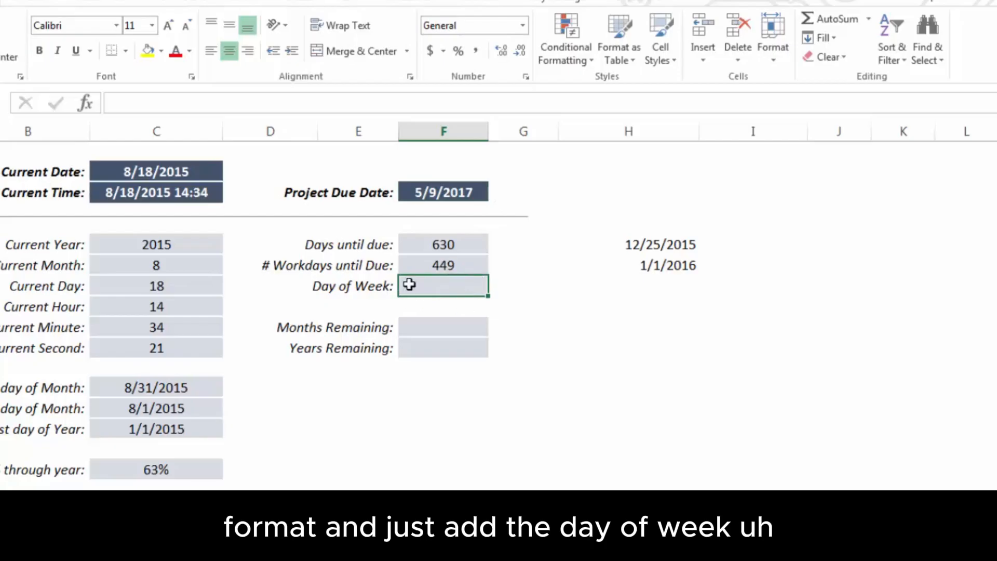
{"action": "type", "text": "="}
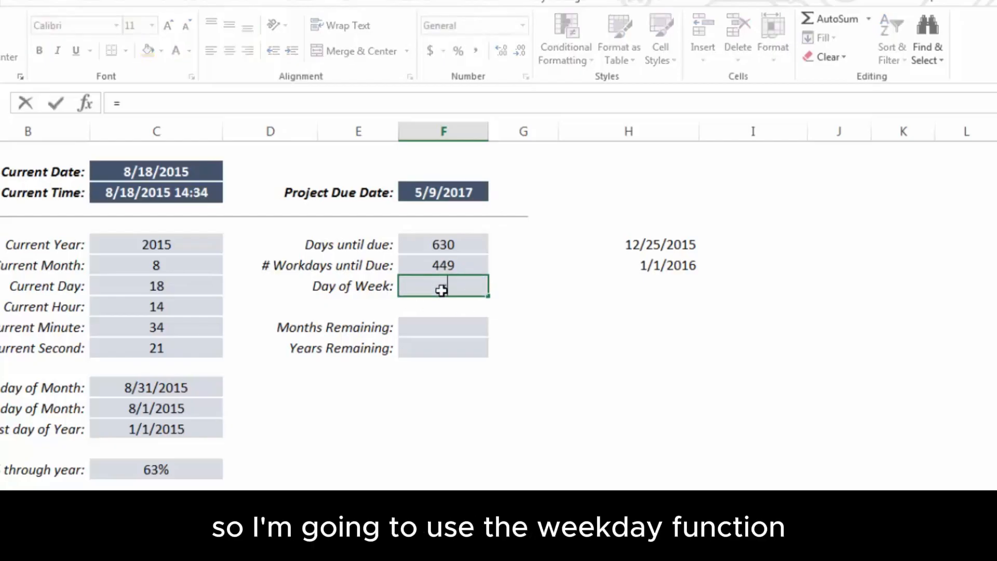
{"action": "type", "text": "WEEKDAY("}
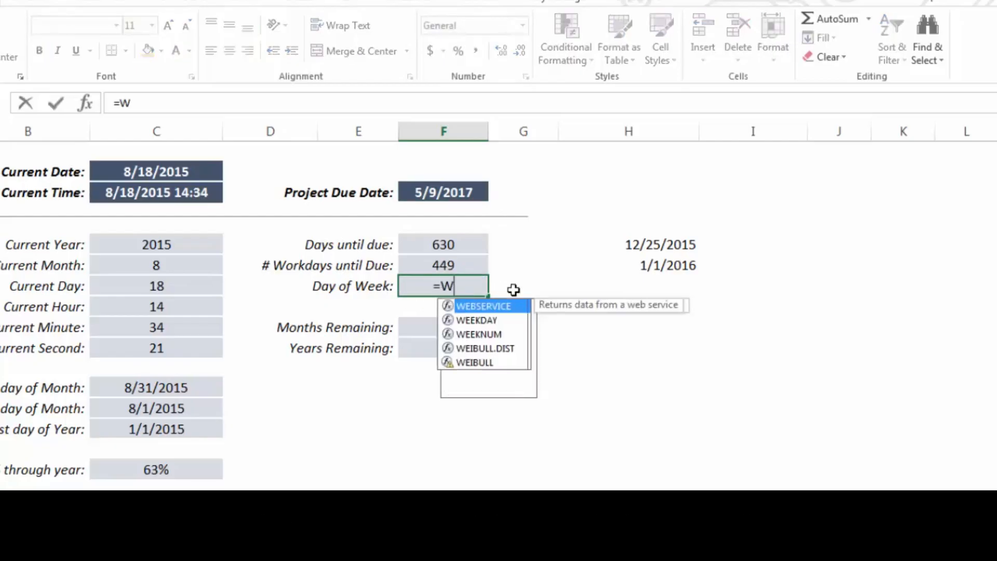
{"action": "left_click", "coordinate": [459, 193]}
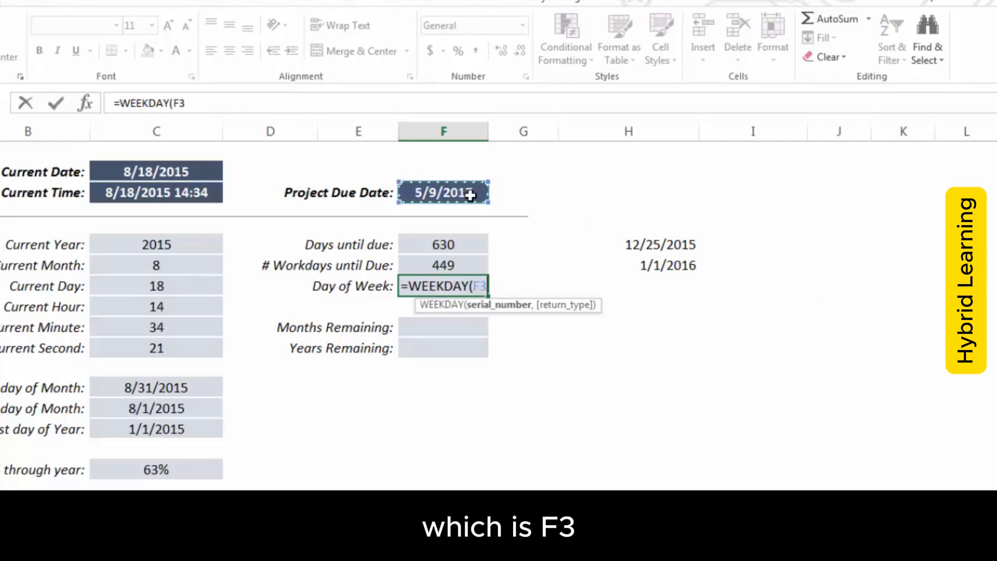
{"action": "type", "text": ")"}
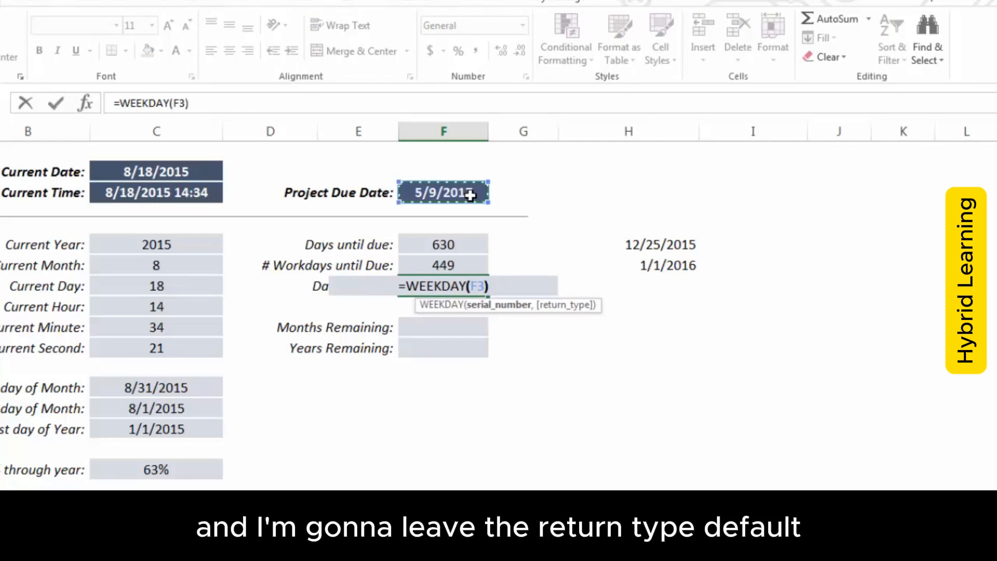
{"action": "key", "text": "Return"}
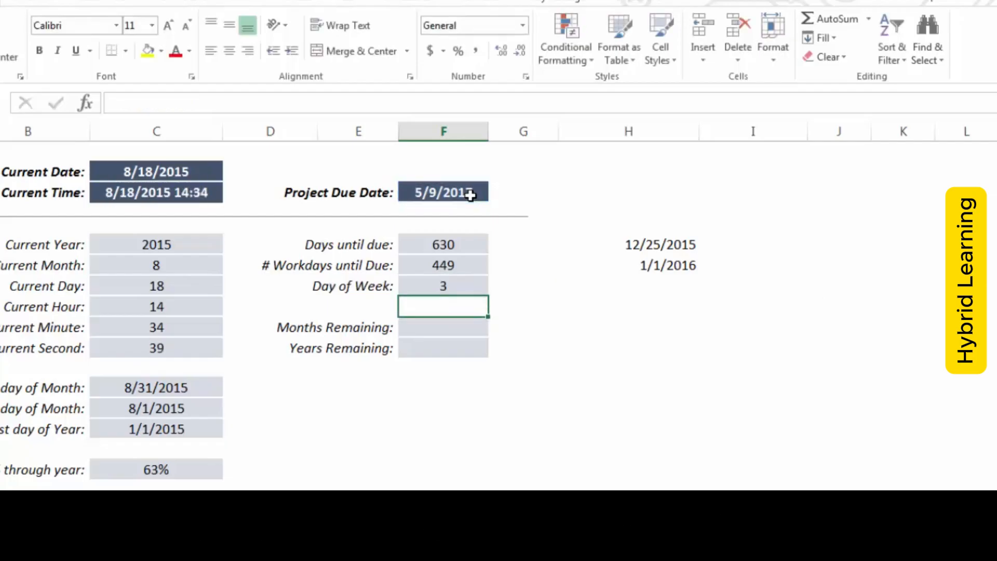
- Apply the custom number format dddd to the Day of Week cell F7 so it shows the weekday name
{"action": "key", "text": "Up"}
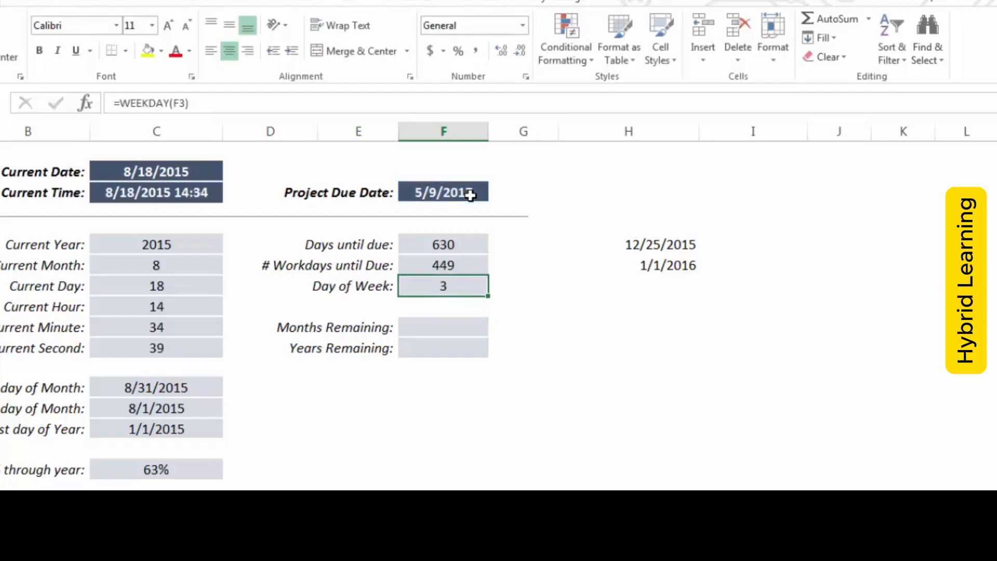
{"action": "right_click", "coordinate": [459, 283]}
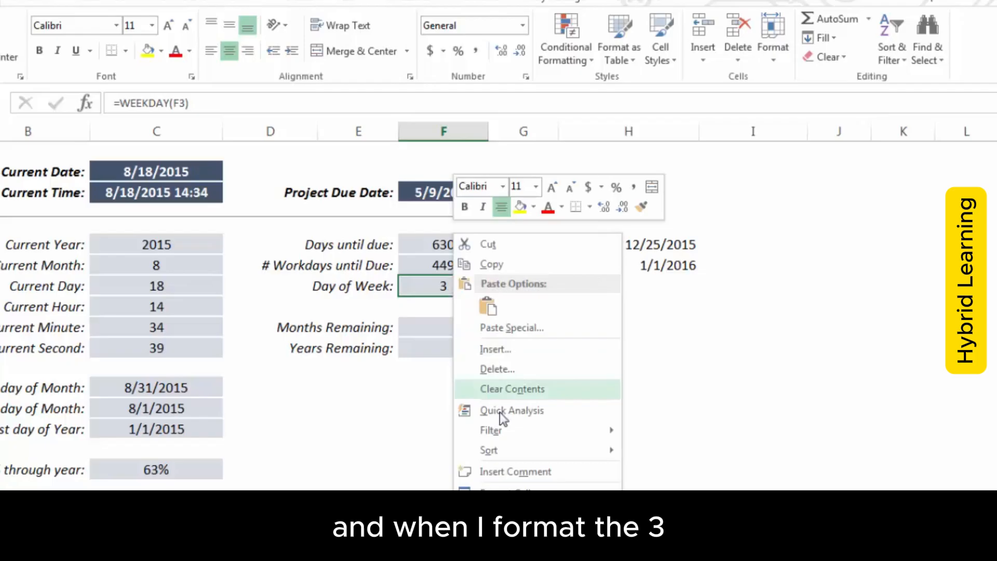
{"action": "left_click", "coordinate": [511, 490]}
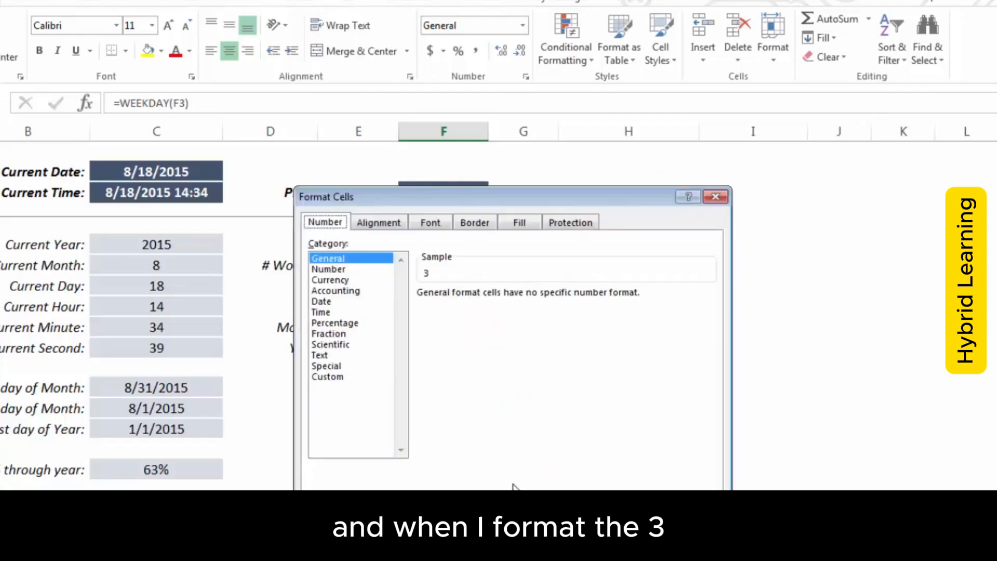
{"action": "left_click", "coordinate": [327, 376]}
{"action": "left_click_drag", "start_coordinate": [472, 306], "coordinate": [382, 306]}
{"action": "type", "text": "dddd"}
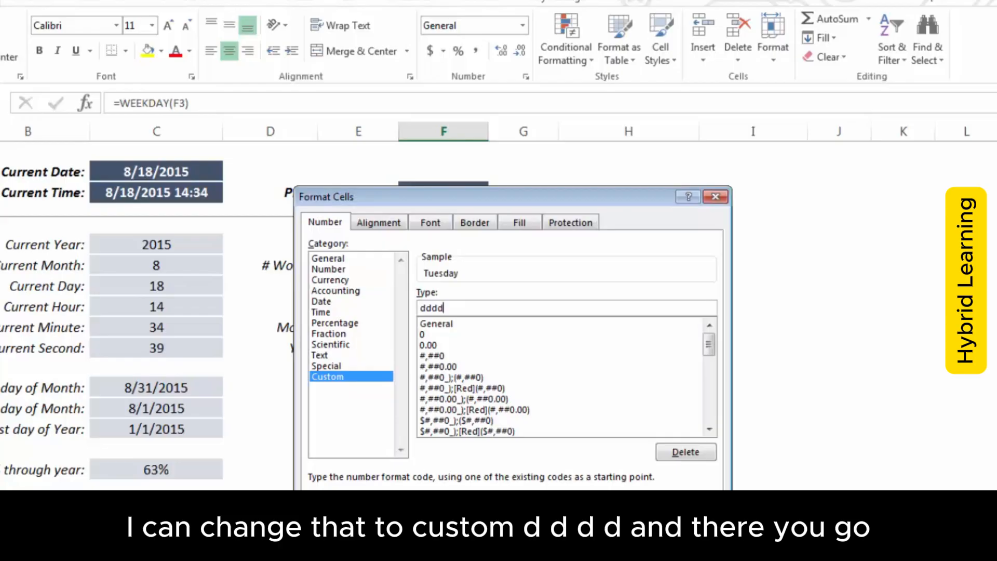
{"action": "key", "text": "Return"}
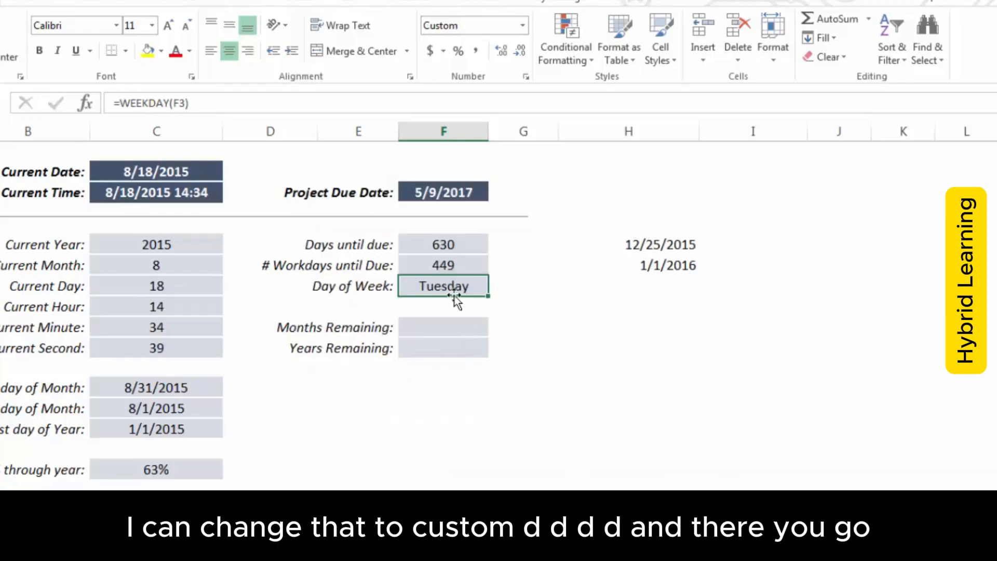
{"action": "left_click", "coordinate": [516, 285]}
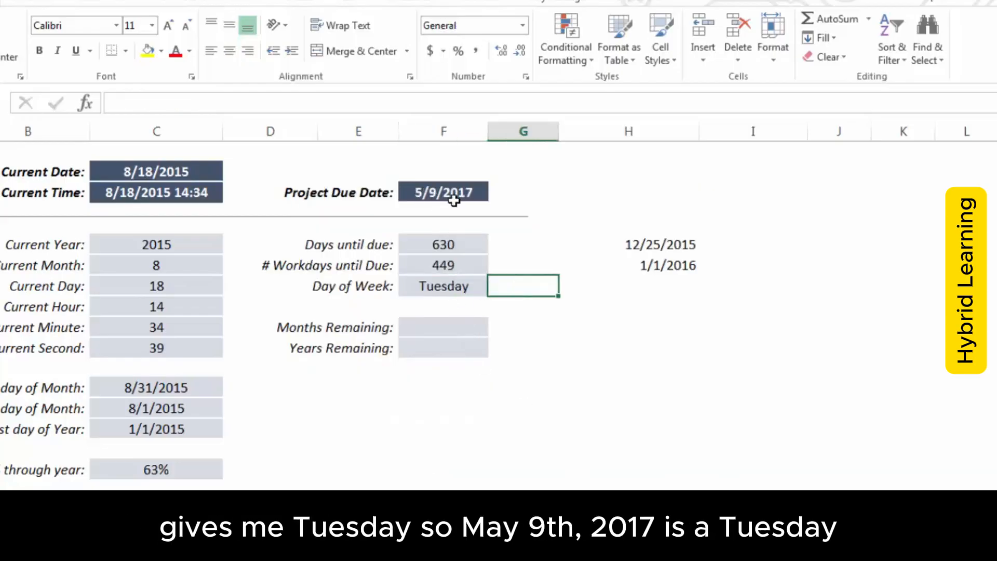
{"action": "left_click", "coordinate": [445, 287]}
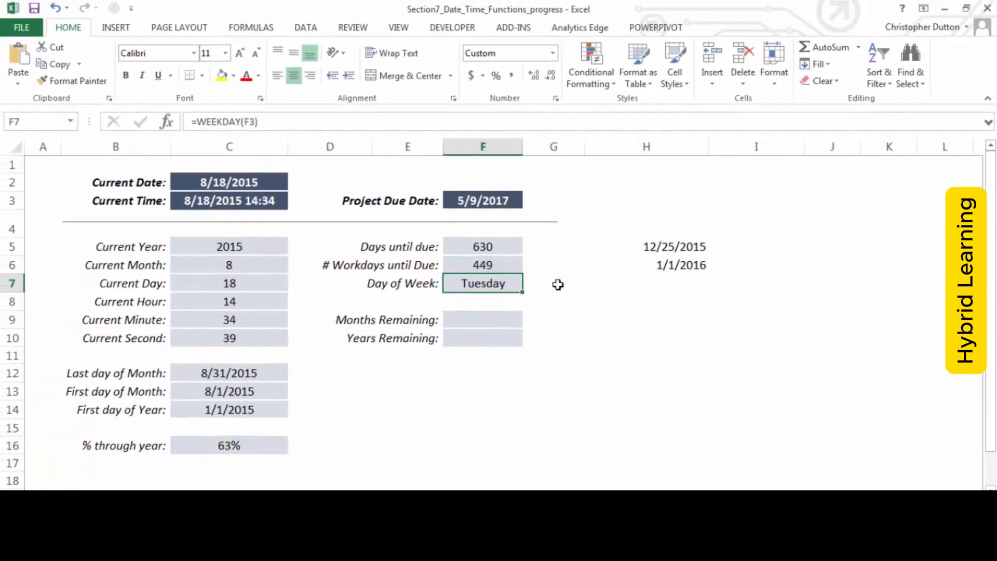
{"action": "left_click", "coordinate": [558, 284]}
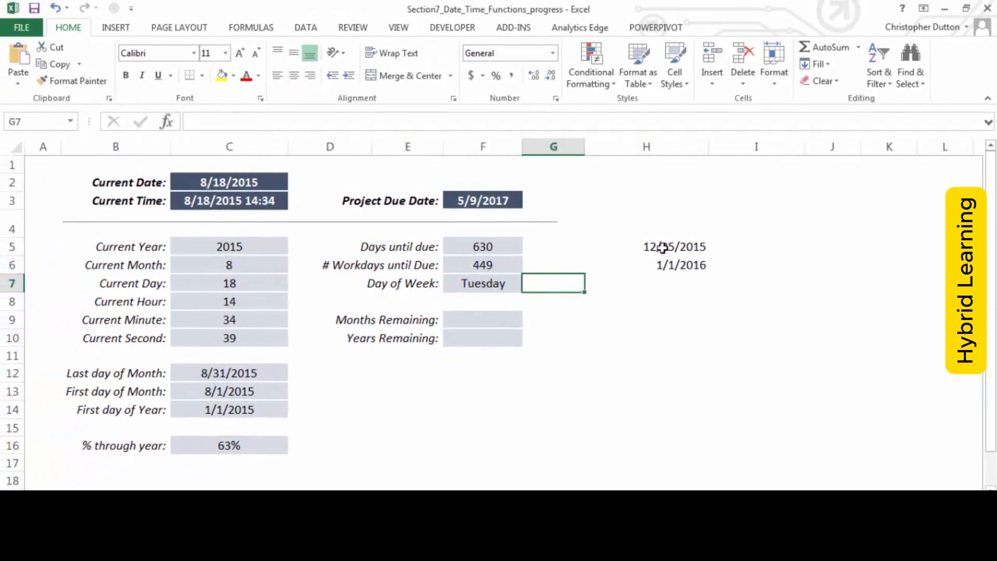
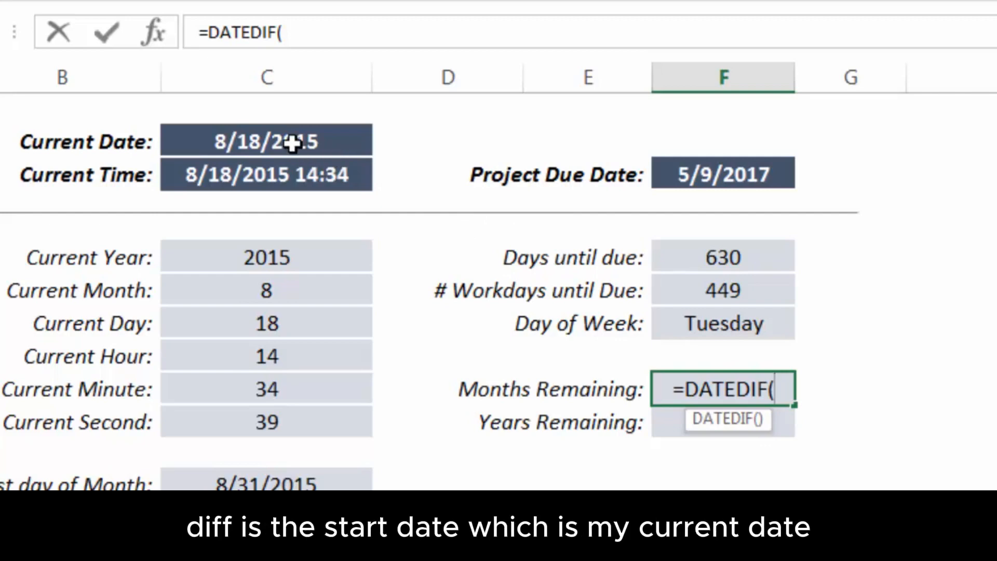
- Complete the Months Remaining formula in F9 as =DATEDIF(C2,F3,"M"), from the current date to the project due date
{"action": "left_click", "coordinate": [291, 139]}
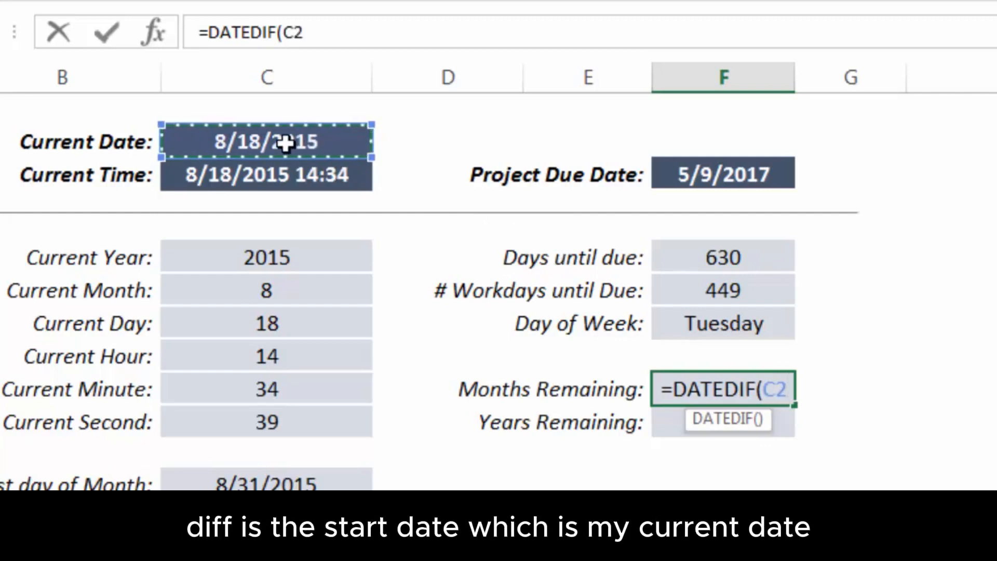
{"action": "type", "text": ","}
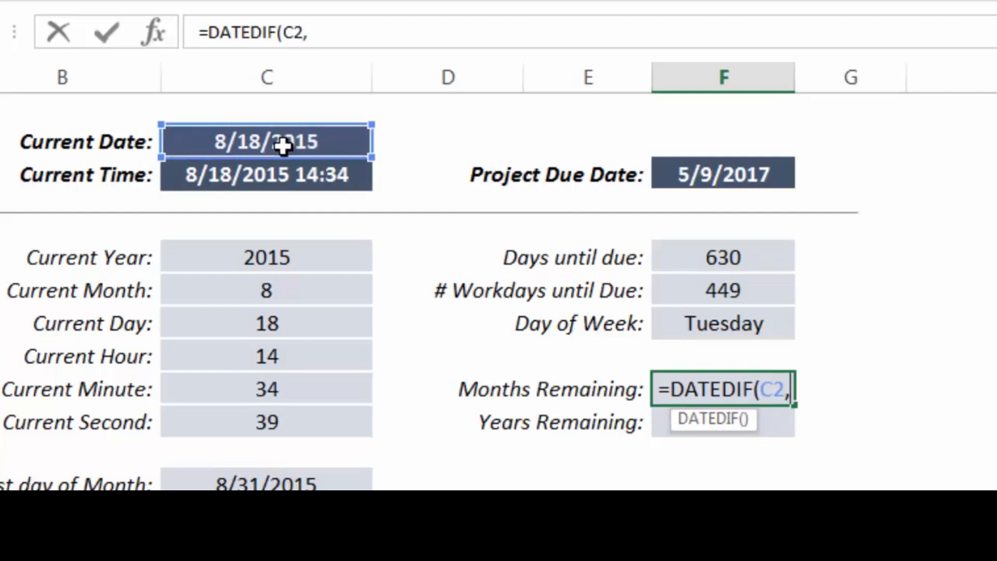
{"action": "left_click", "coordinate": [740, 174]}
{"action": "type", "text": ","}
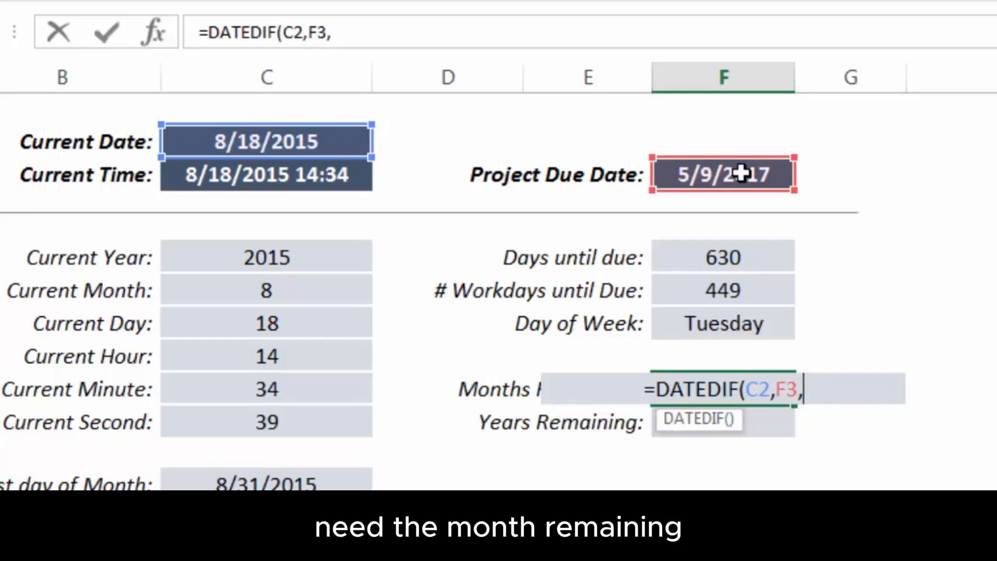
{"action": "type", "text": "\"M\""}
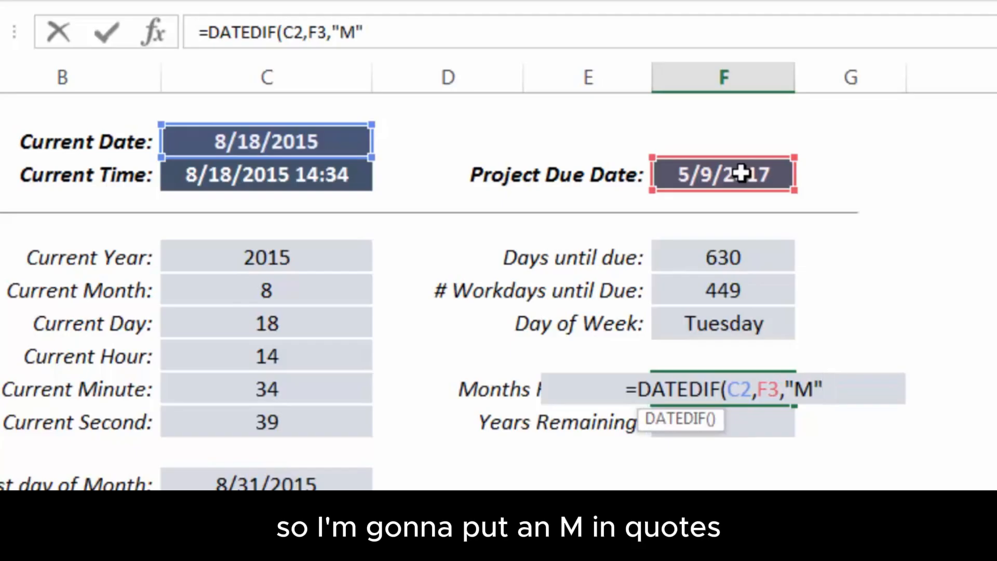
{"action": "type", "text": ")"}
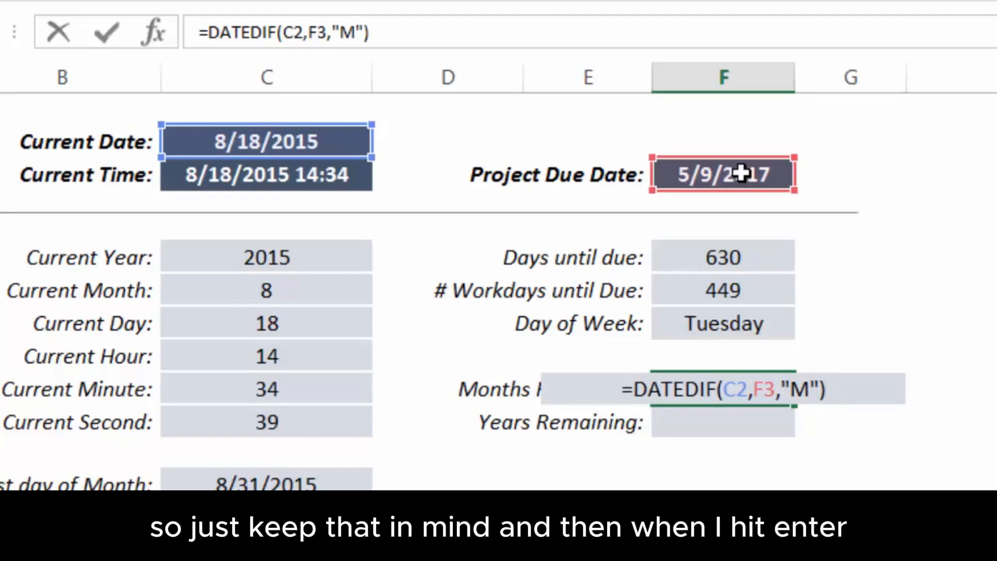
{"action": "key", "text": "Return"}
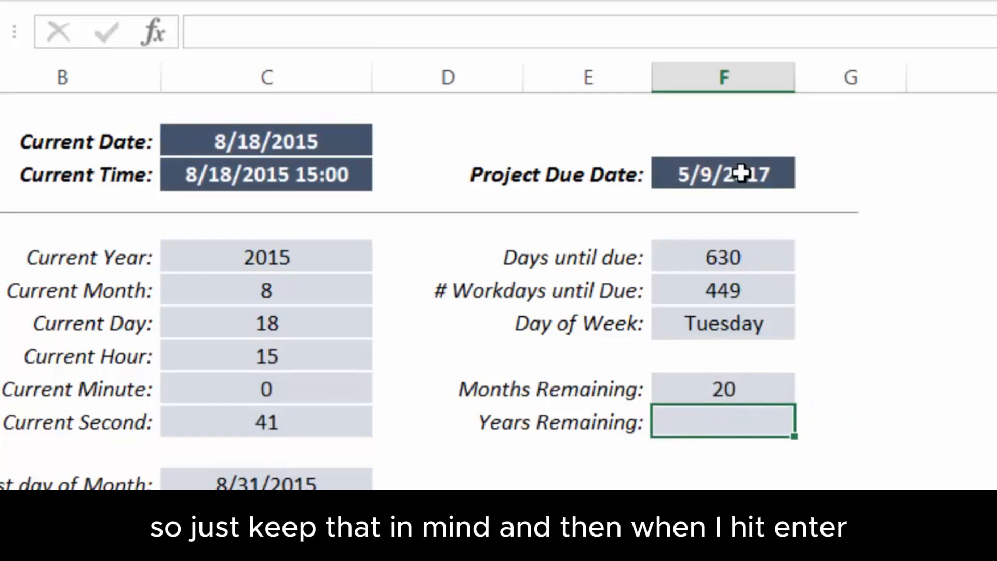
{"action": "key", "text": "Up"}
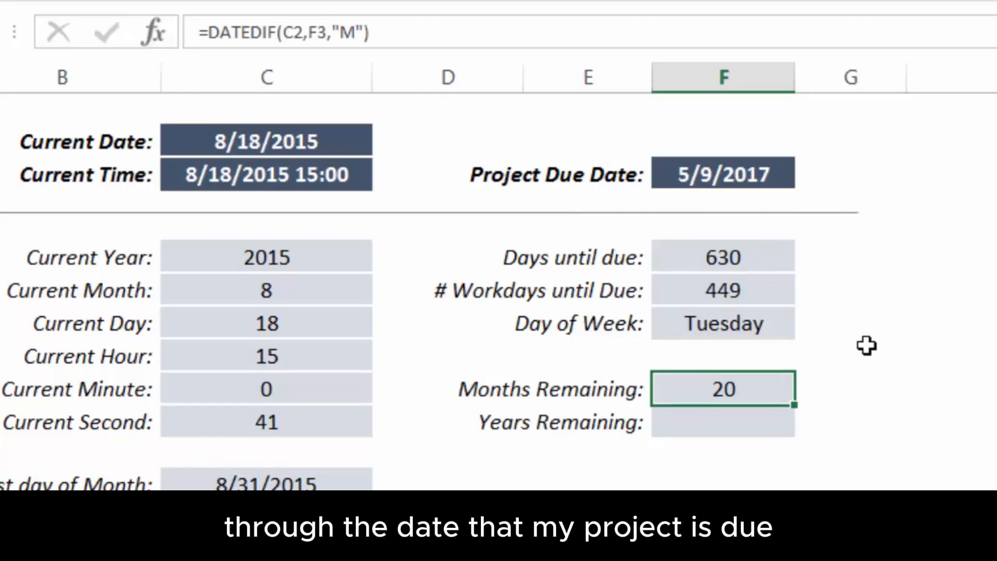
{"action": "key", "text": "Down"}
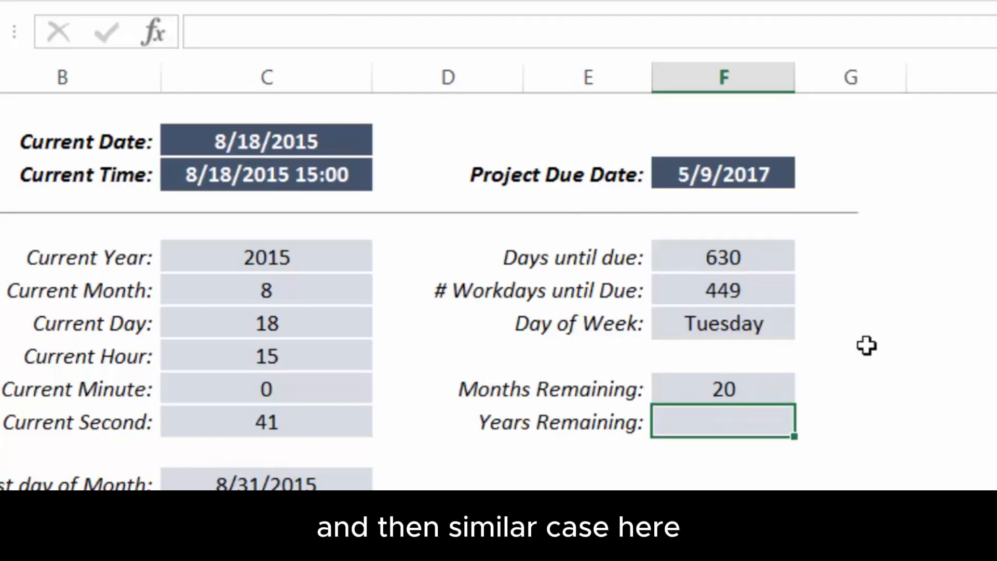
{"action": "key", "text": "Up"}
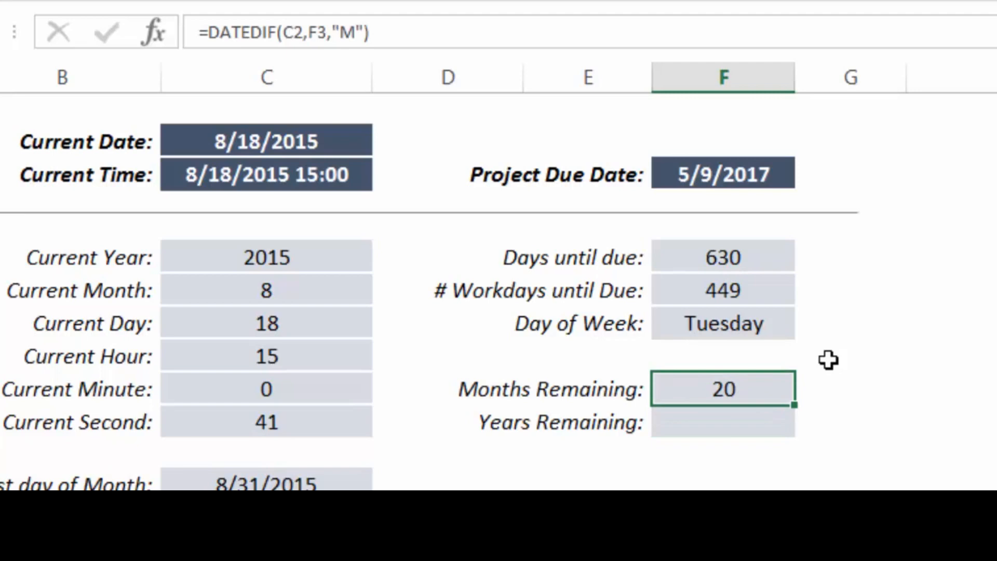
- Make both date references in the Months Remaining formula absolute, giving =DATEDIF($C$2,$F$3,"M")
{"action": "left_click", "coordinate": [749, 424]}
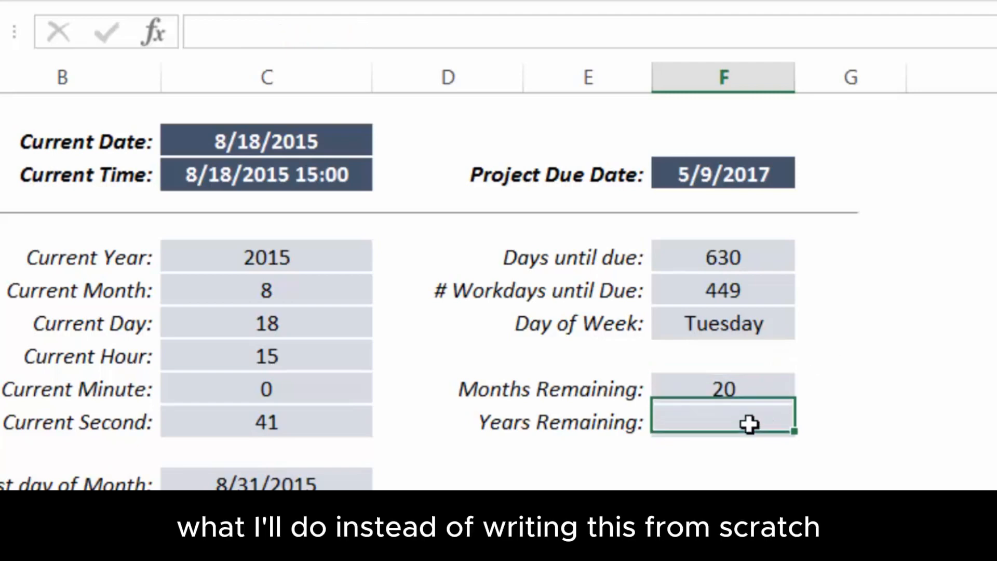
{"action": "left_click", "coordinate": [746, 387]}
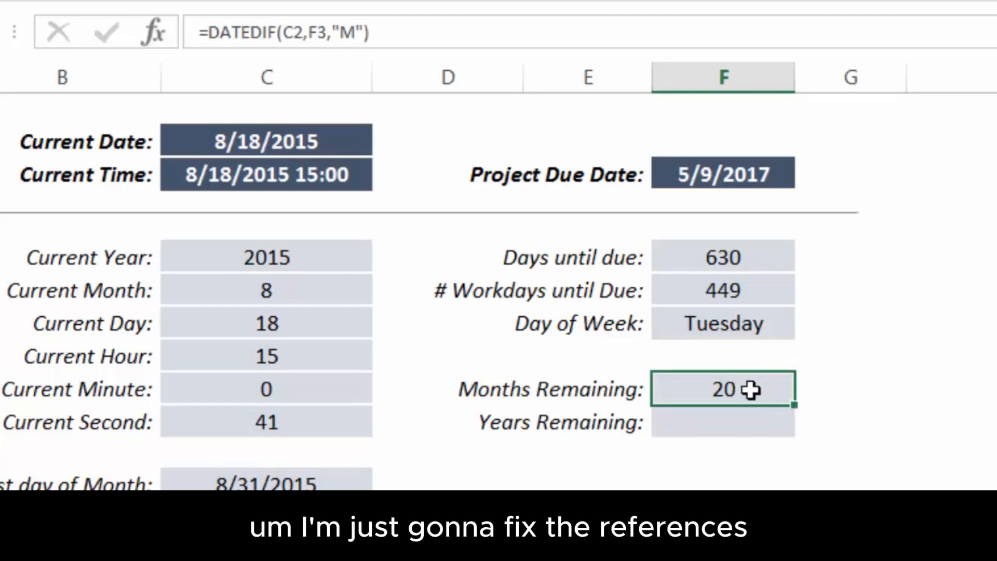
{"action": "left_click", "coordinate": [297, 31]}
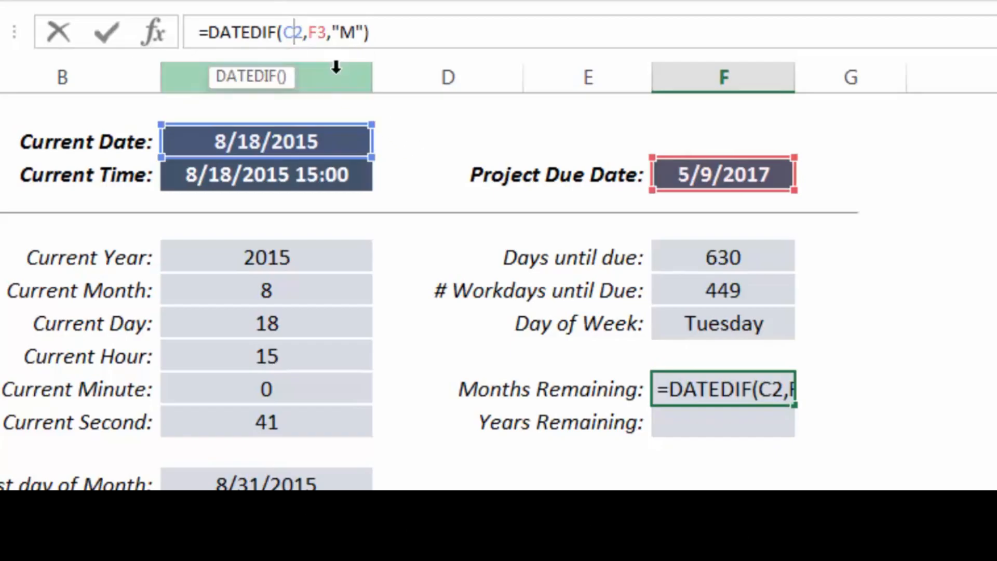
{"action": "key", "text": "F4"}
{"action": "left_click", "coordinate": [330, 39]}
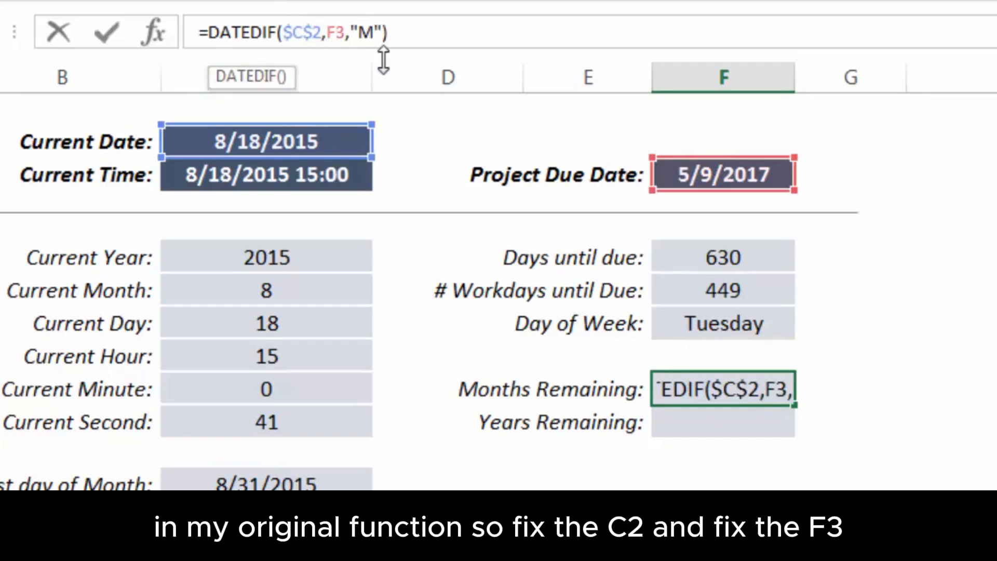
{"action": "key", "text": "F4"}
{"action": "key", "text": "Return"}
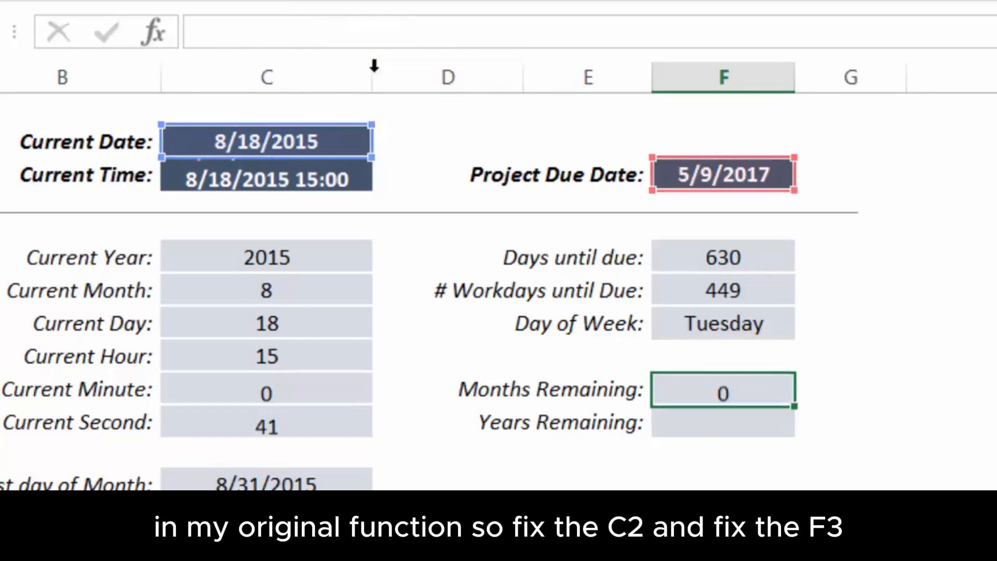
- Copy the Months Remaining formula into the Years Remaining cell F10 and change its unit argument to "Y"
{"action": "key", "text": "Up"}
{"action": "key", "text": "ctrl+c"}
{"action": "key", "text": "Down"}
{"action": "key", "text": "ctrl+v"}
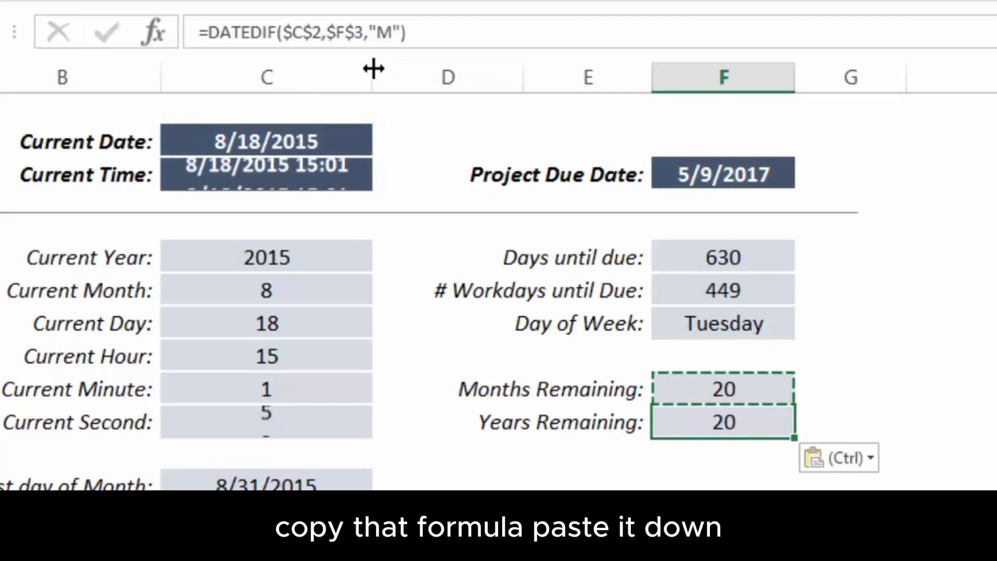
{"action": "left_click", "coordinate": [391, 33]}
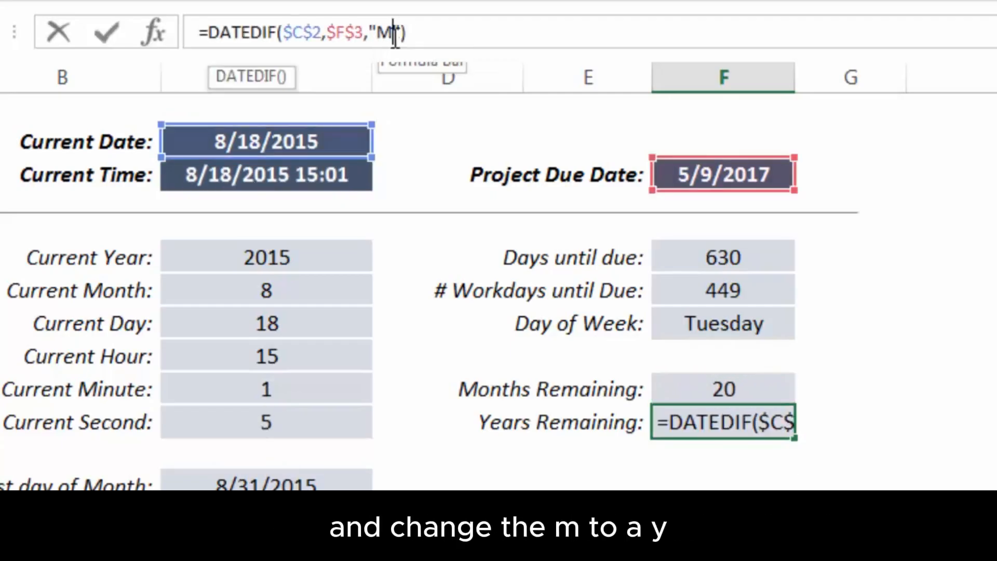
{"action": "key", "text": "BackSpace"}
{"action": "type", "text": "Y"}
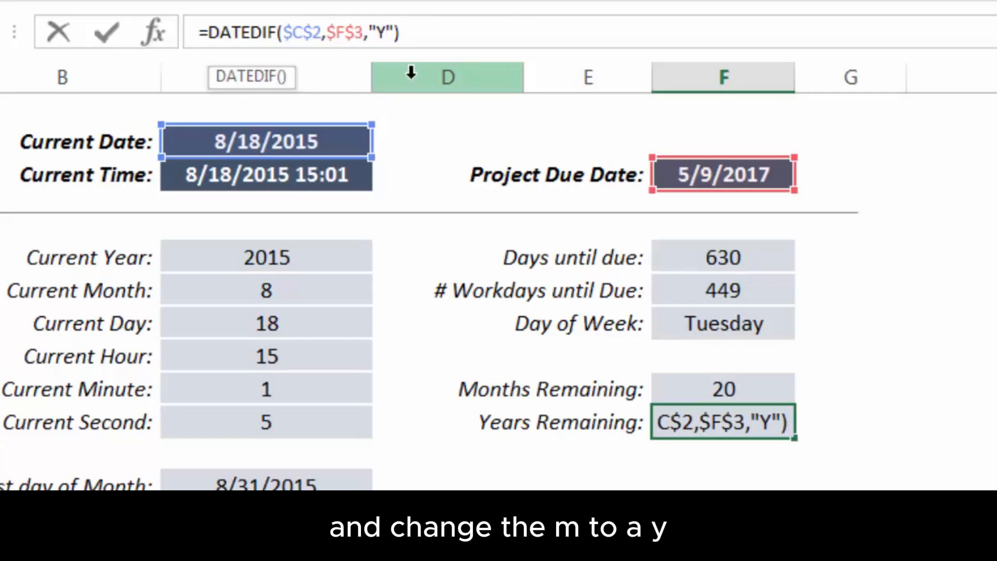
{"action": "key", "text": "Return"}
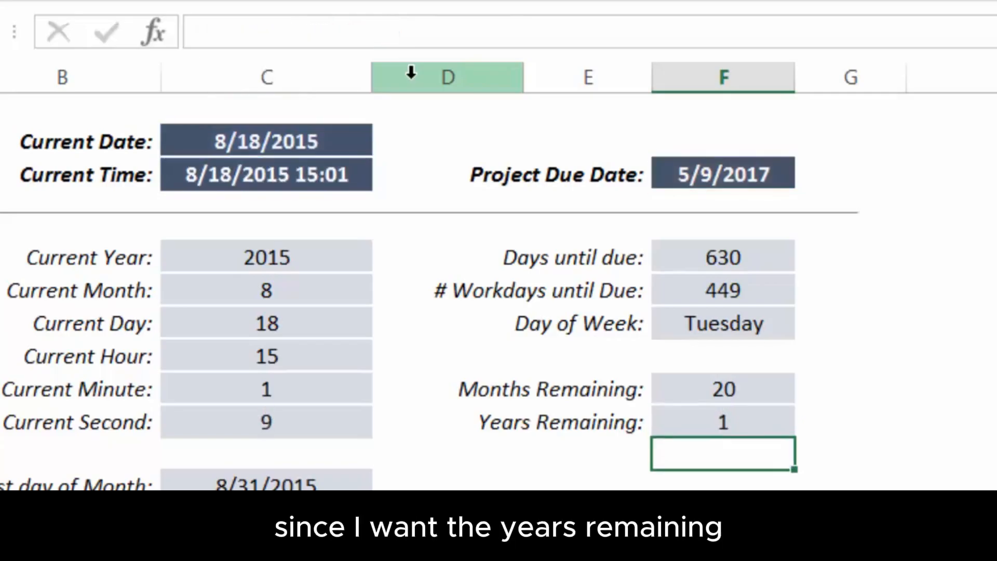
{"action": "left_click", "coordinate": [741, 422]}
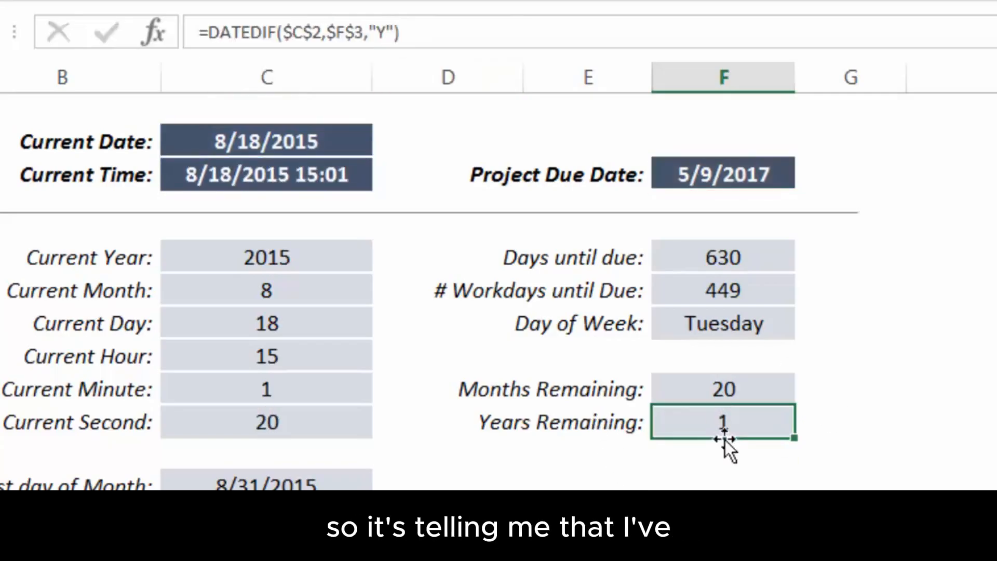
{"action": "left_click", "coordinate": [728, 466]}
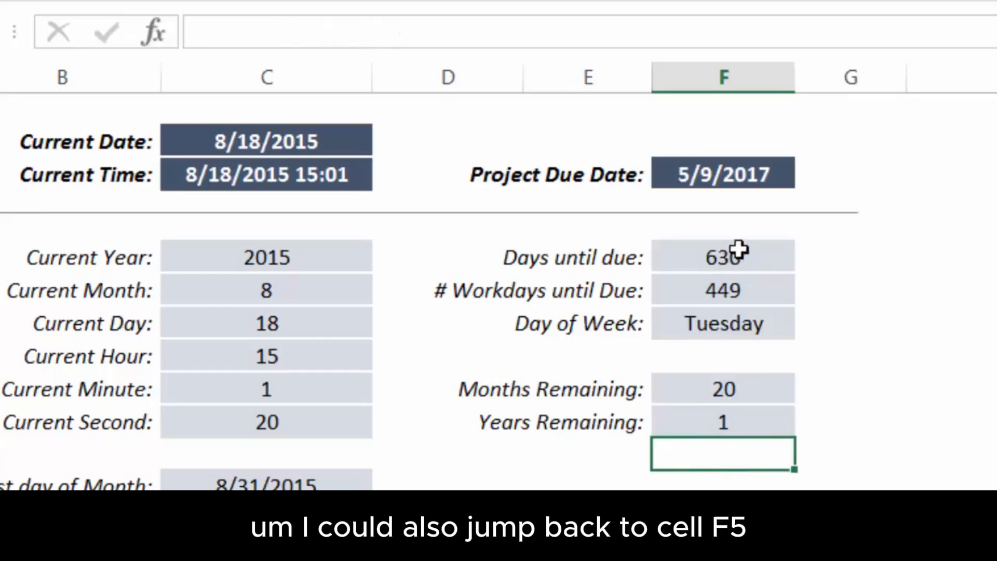
- Try replacing the Days until due formula in F5 with =DATEDIF(C2,F3,"D")
{"action": "left_click", "coordinate": [768, 260]}
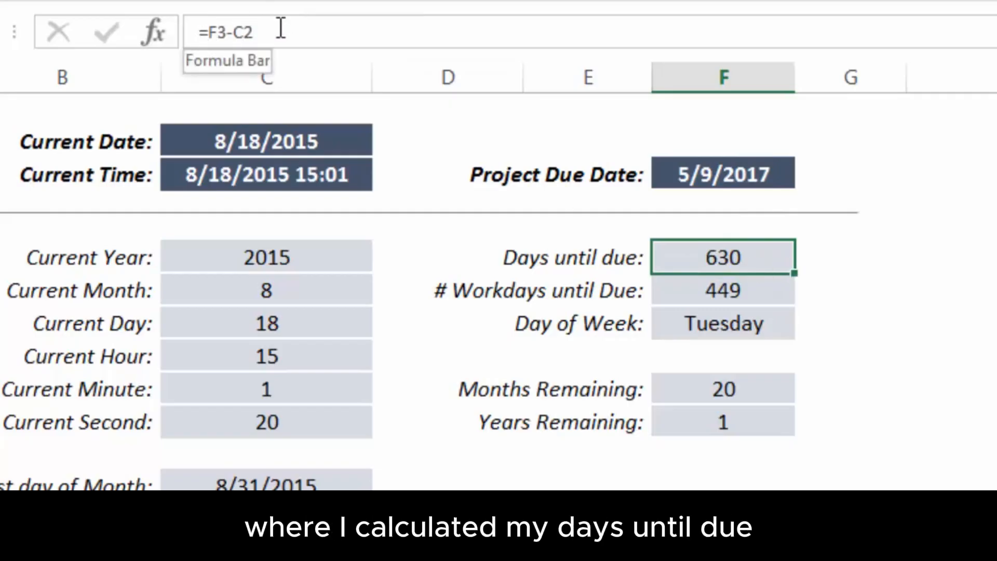
{"action": "left_click", "coordinate": [229, 29]}
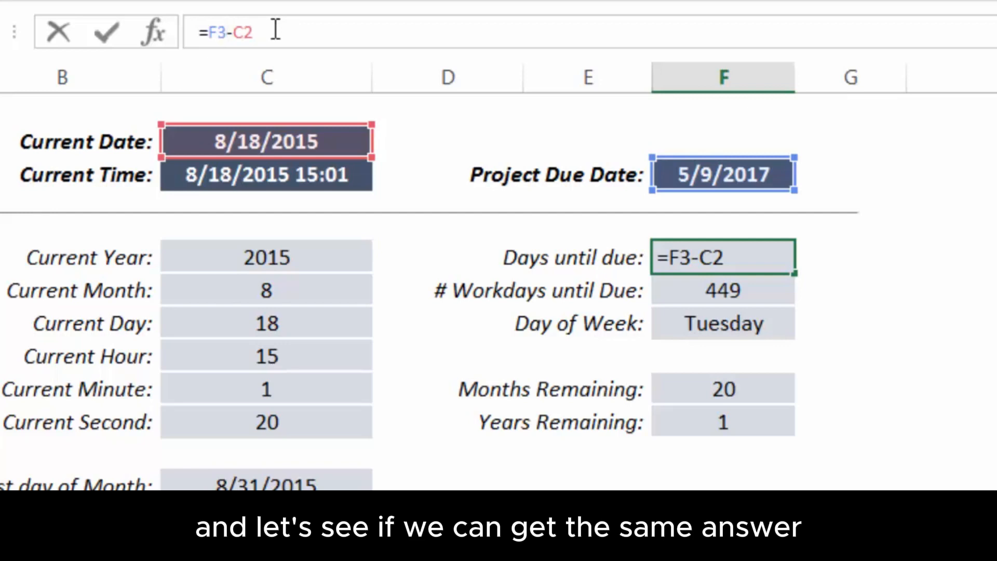
{"action": "key", "text": "Return"}
{"action": "key", "text": "Up"}
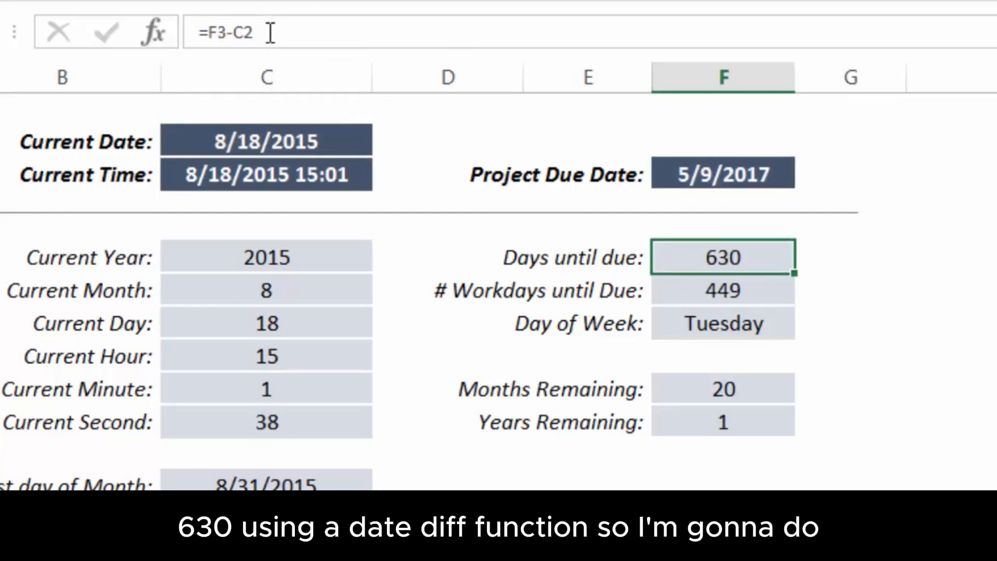
{"action": "left_click_drag", "start_coordinate": [270, 32], "coordinate": [207, 32]}
{"action": "type", "text": "D"}
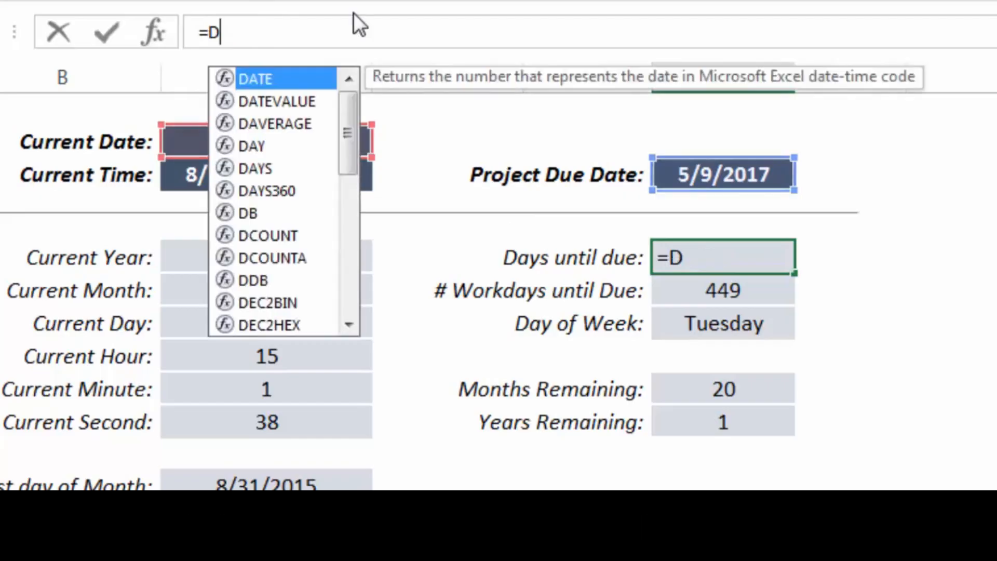
{"action": "type", "text": "ATEDIF"}
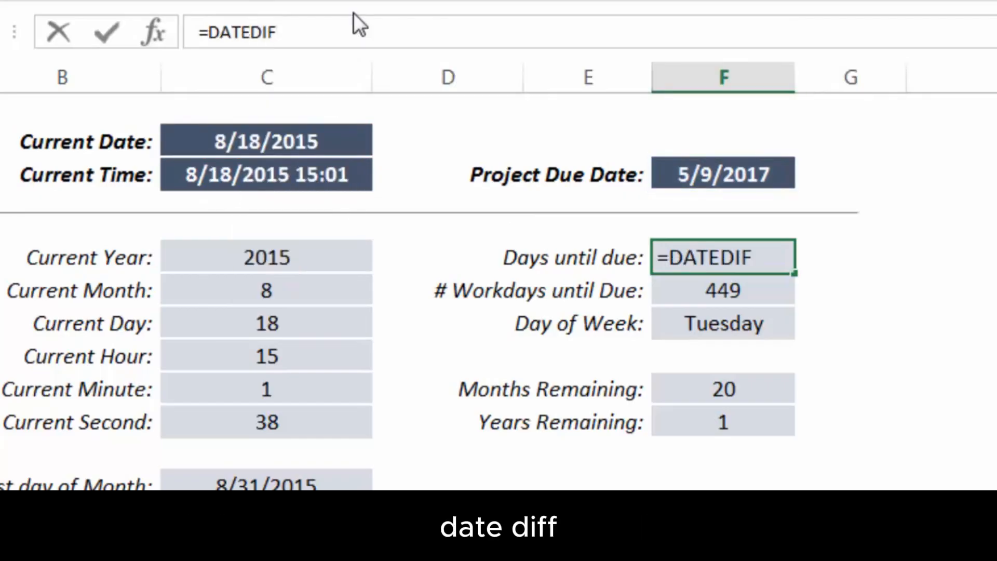
{"action": "type", "text": "("}
{"action": "left_click", "coordinate": [297, 141]}
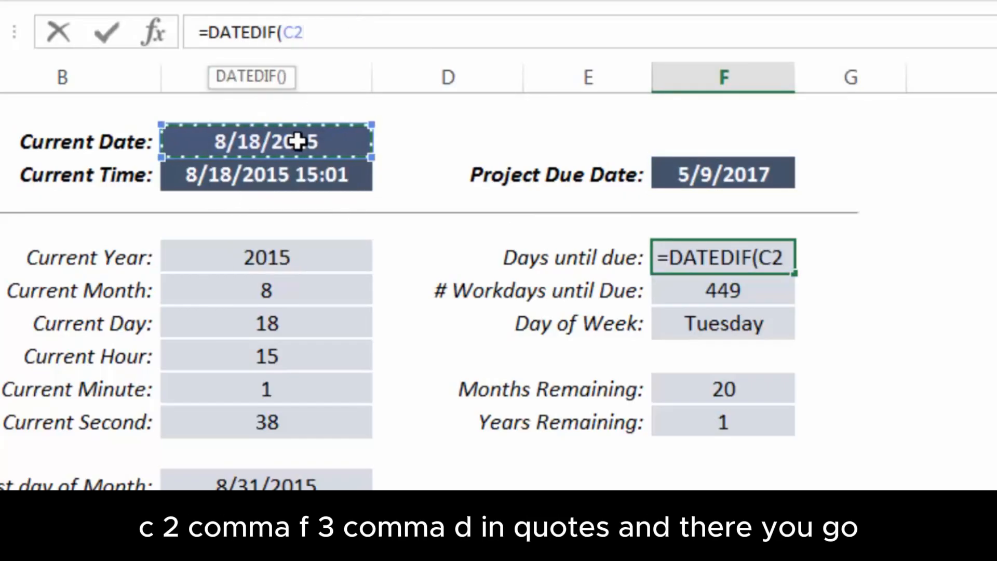
{"action": "type", "text": ","}
{"action": "left_click", "coordinate": [694, 171]}
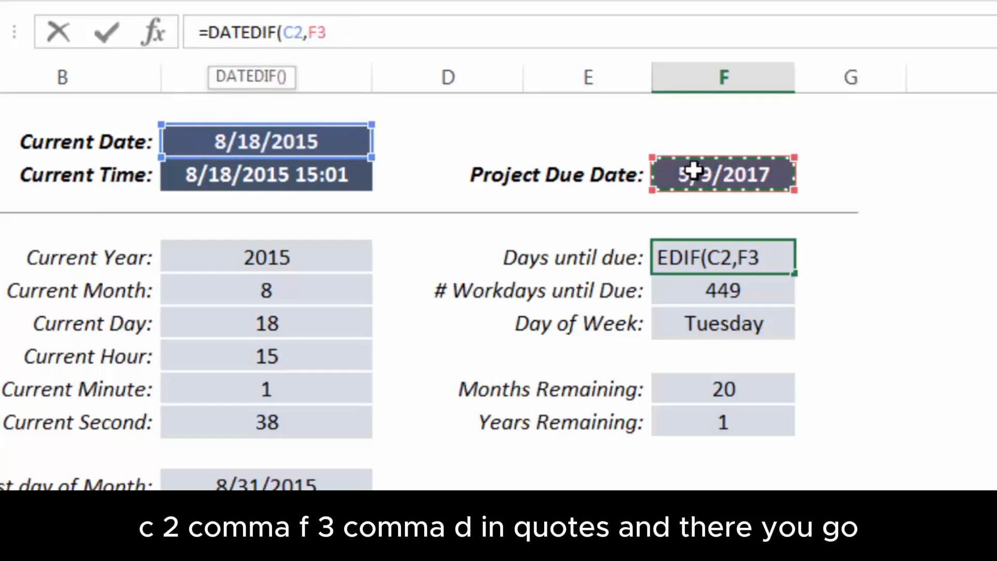
{"action": "type", "text": ",\"D\""}
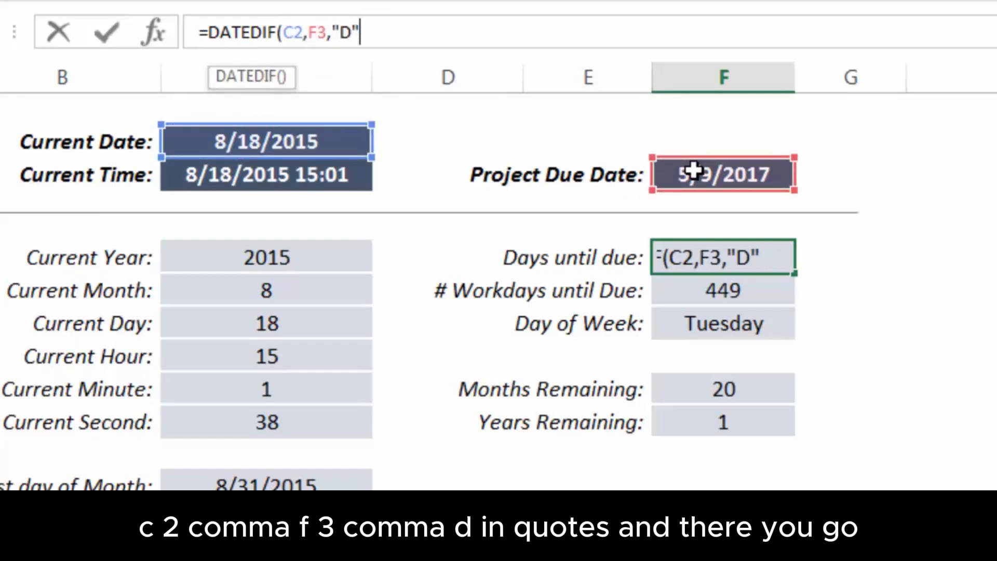
{"action": "type", "text": ")"}
{"action": "key", "text": "Return"}
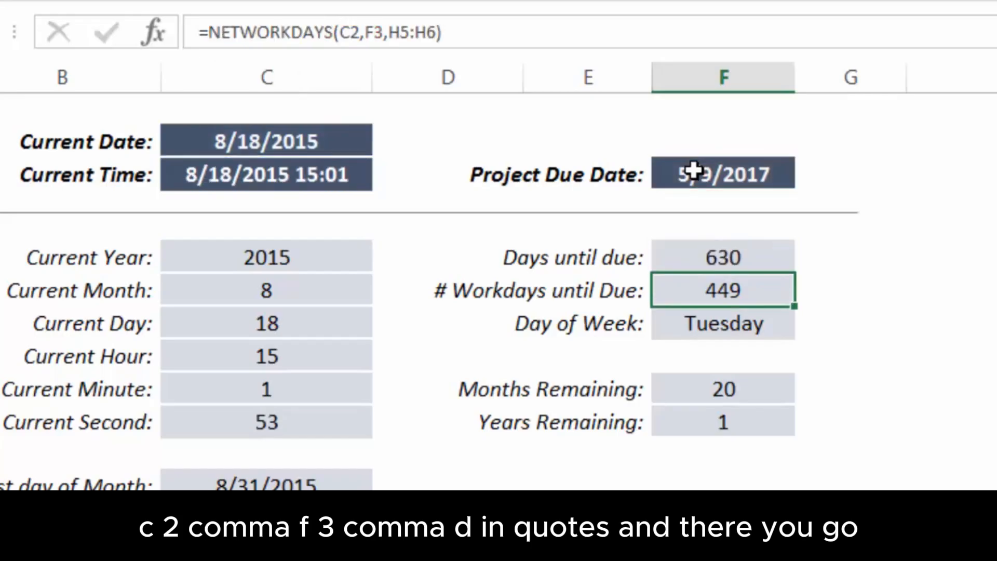
{"action": "left_click", "coordinate": [781, 259]}
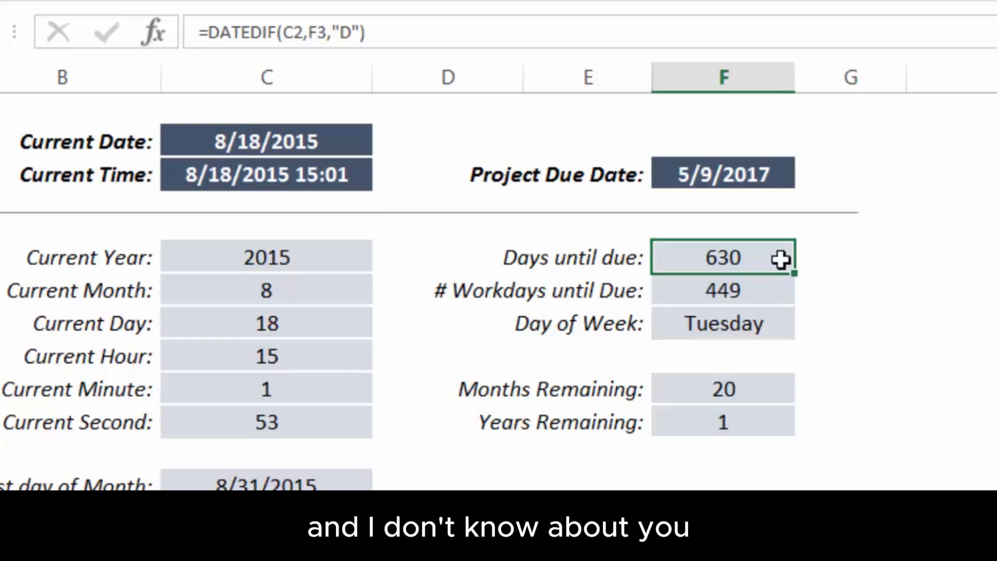
- Enter the simple subtraction =F3-C2 in the Days until due cell F5 in place of the DATEDIF formula
{"action": "type", "text": "="}
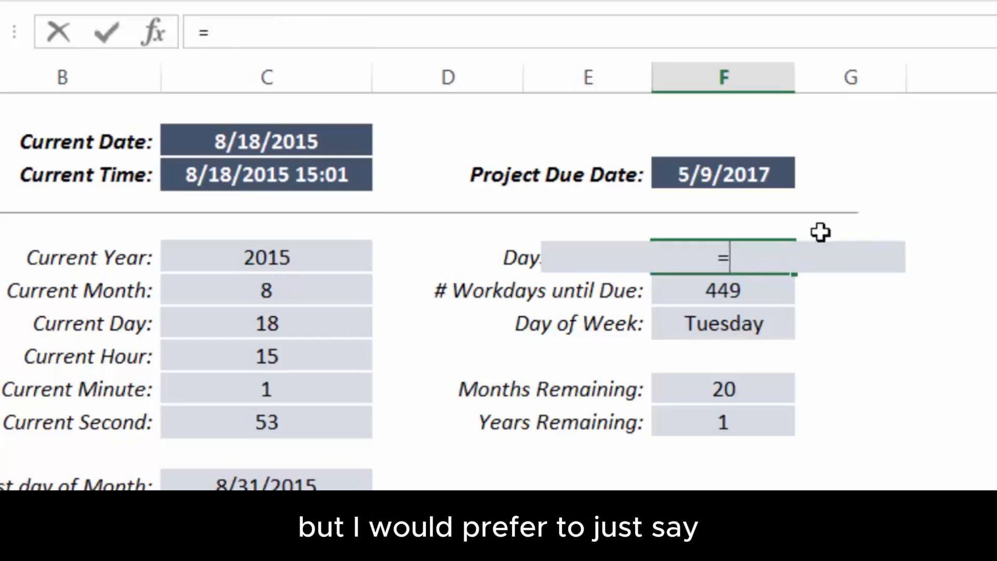
{"action": "left_click", "coordinate": [758, 171]}
{"action": "type", "text": "-"}
{"action": "left_click", "coordinate": [316, 134]}
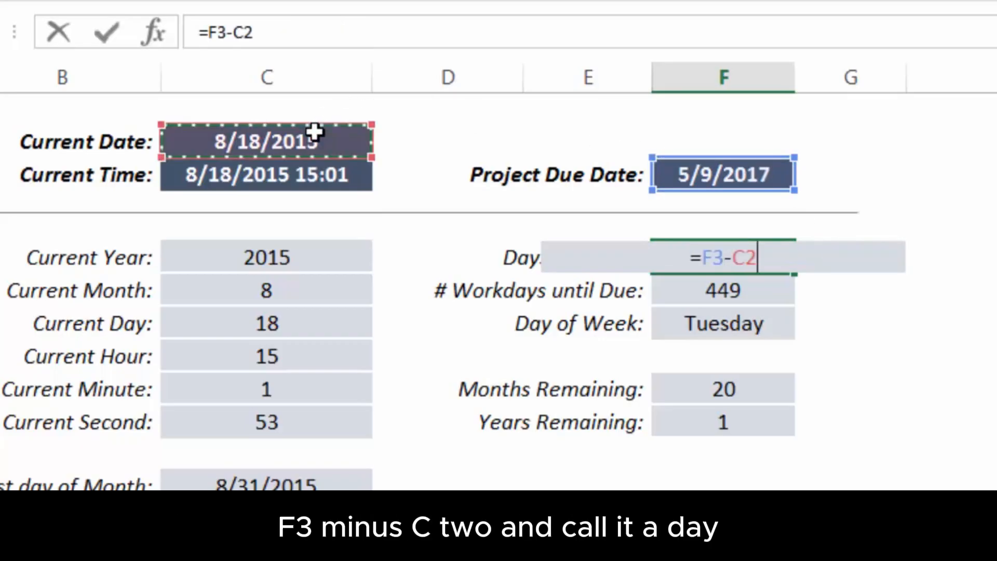
{"action": "key", "text": "Return"}
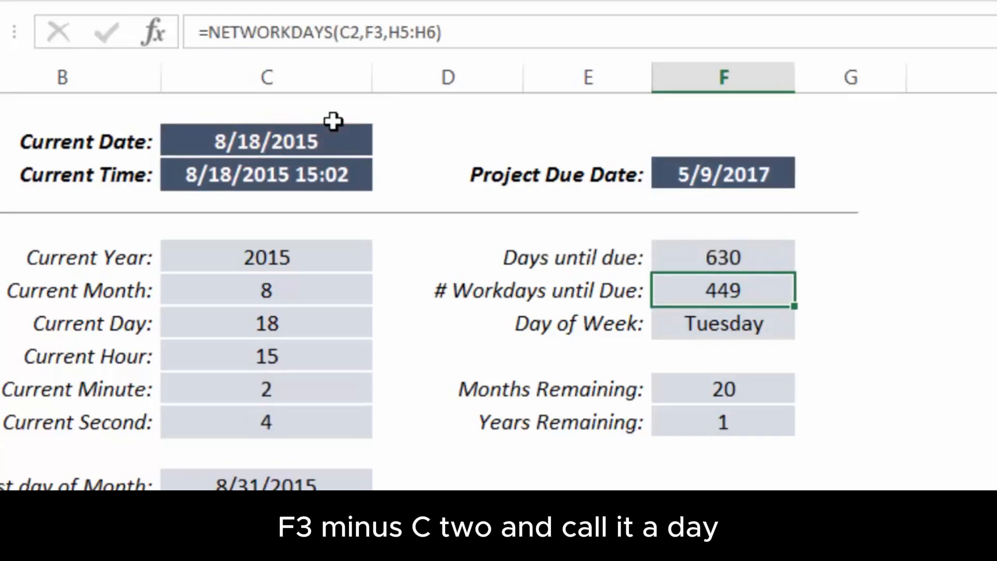
{"action": "left_click", "coordinate": [718, 462]}
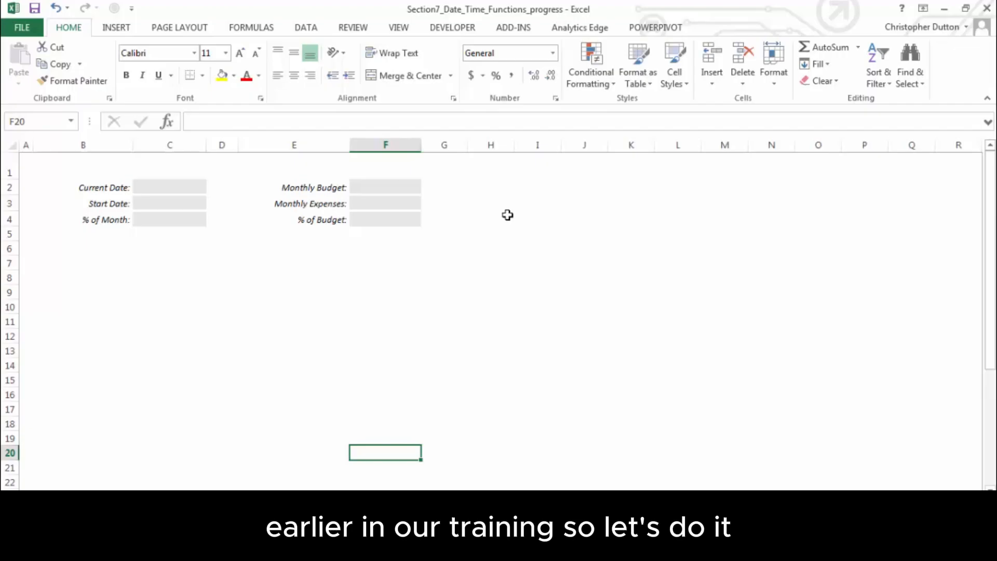
- Return the latest date from column A of the Sample Data sheet in Current Date cell C2 with =MAX('Sample Data'!A:A)
{"action": "left_click", "coordinate": [156, 190]}
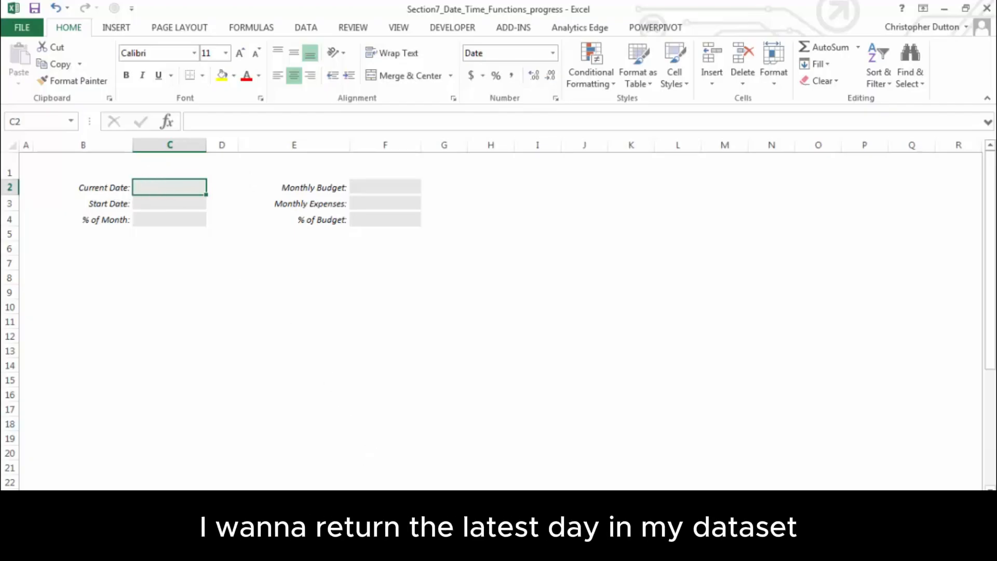
{"action": "left_click", "coordinate": [94, 501]}
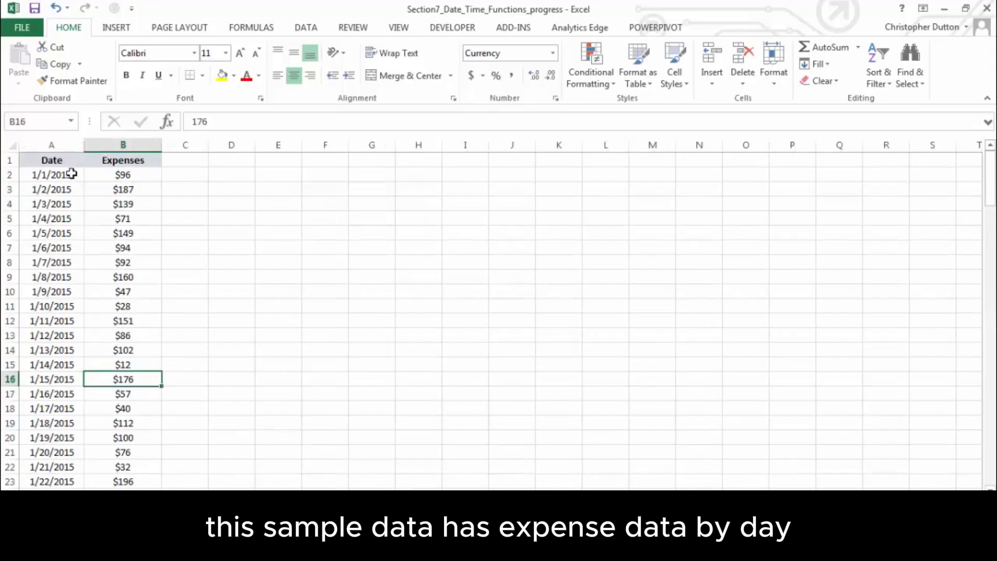
{"action": "scroll", "coordinate": [122, 239], "scroll_direction": "down", "scroll_amount": 20}
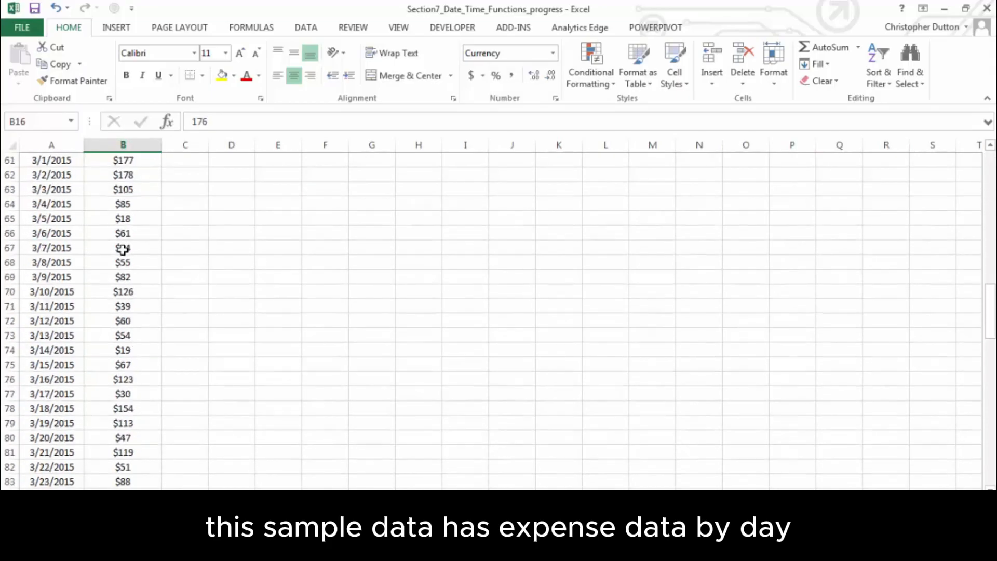
{"action": "scroll", "coordinate": [123, 249], "scroll_direction": "down", "scroll_amount": 20}
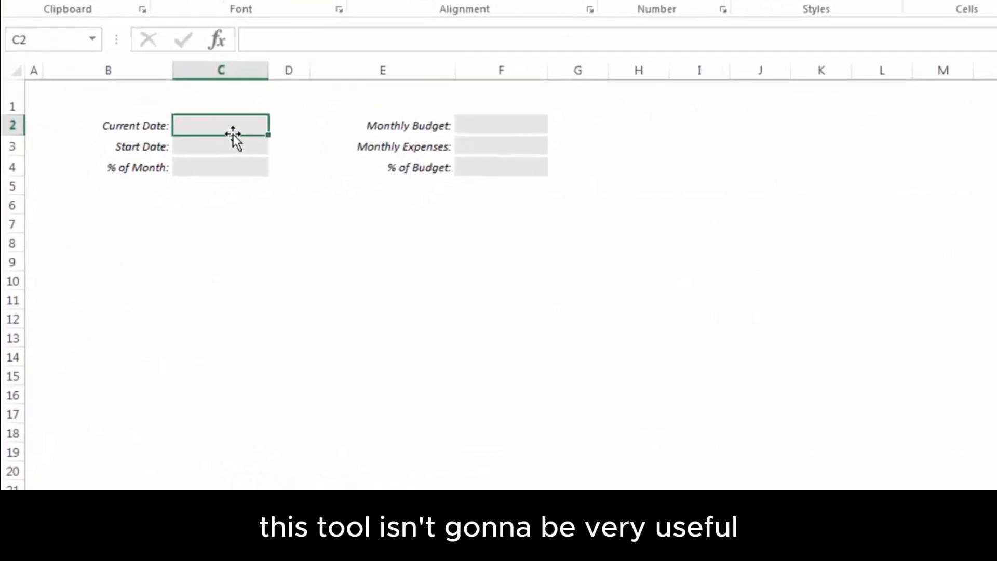
{"action": "type", "text": "=MAX("}
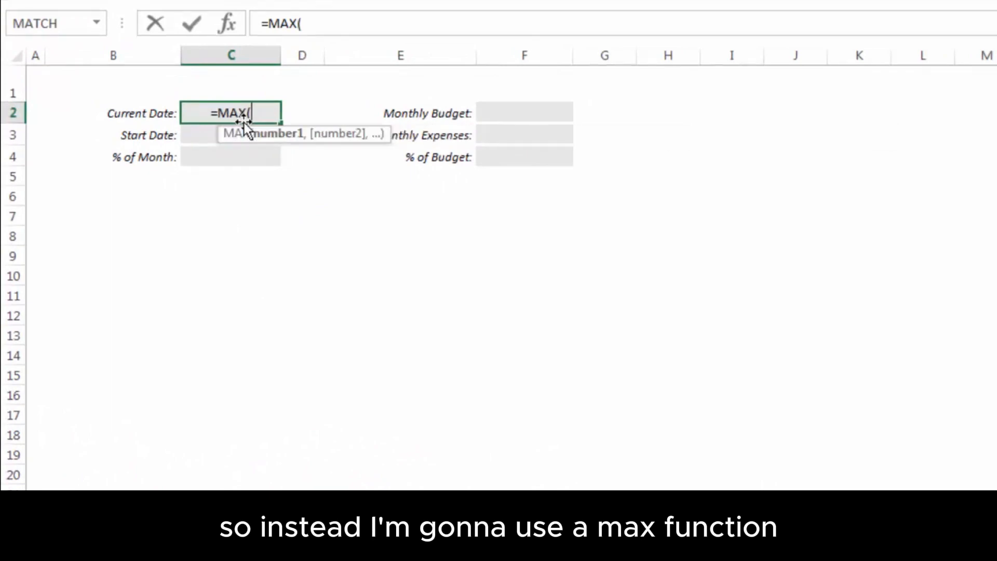
{"action": "key", "text": "ctrl+Page_Down"}
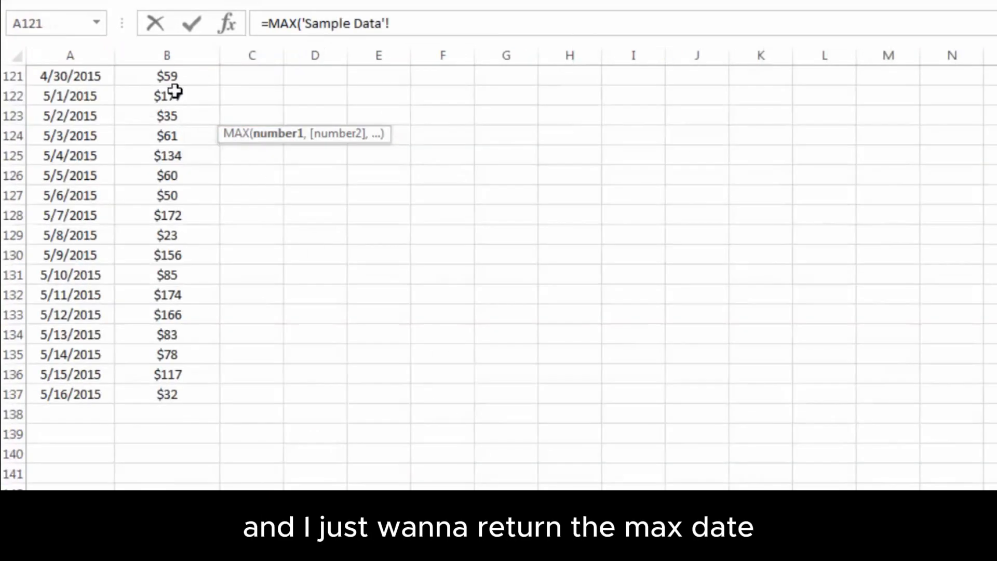
{"action": "left_click", "coordinate": [66, 52]}
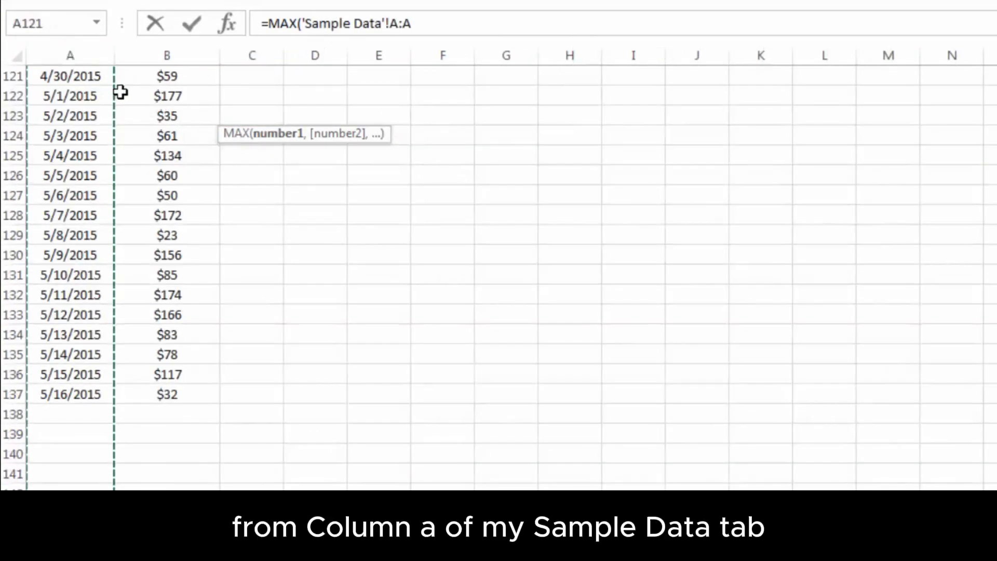
{"action": "type", "text": ")"}
{"action": "key", "text": "Return"}
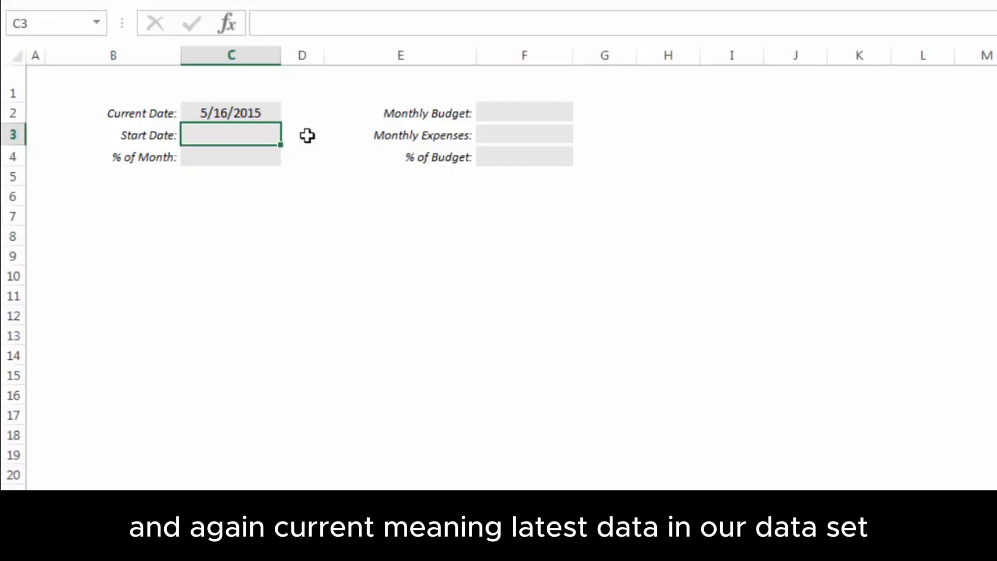
- Calculate the first day of the current month in Start Date cell C3 with =EOMONTH(C2,-1)+1
{"action": "type", "text": "=EOMO"}
{"action": "type", "text": "NTH"}
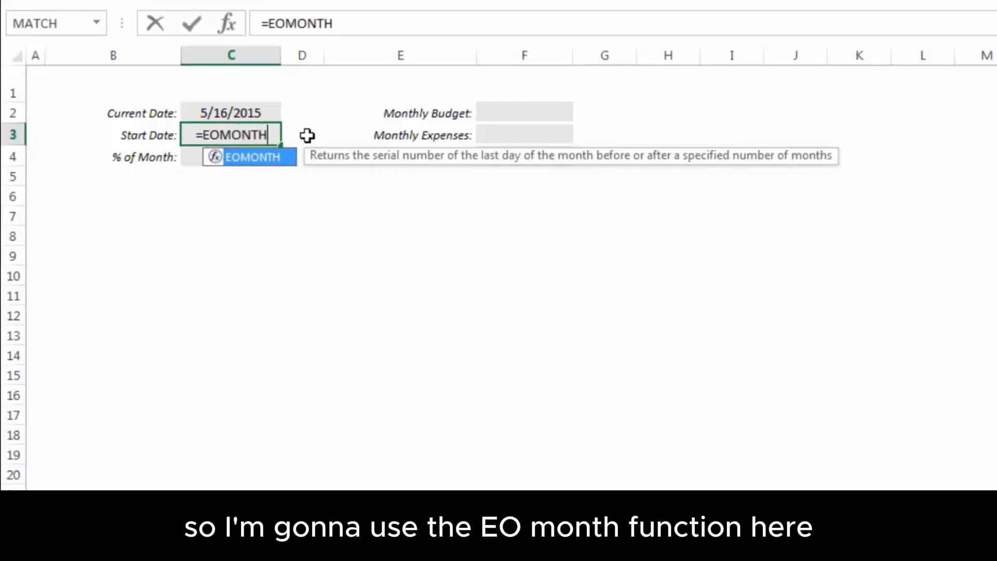
{"action": "type", "text": "("}
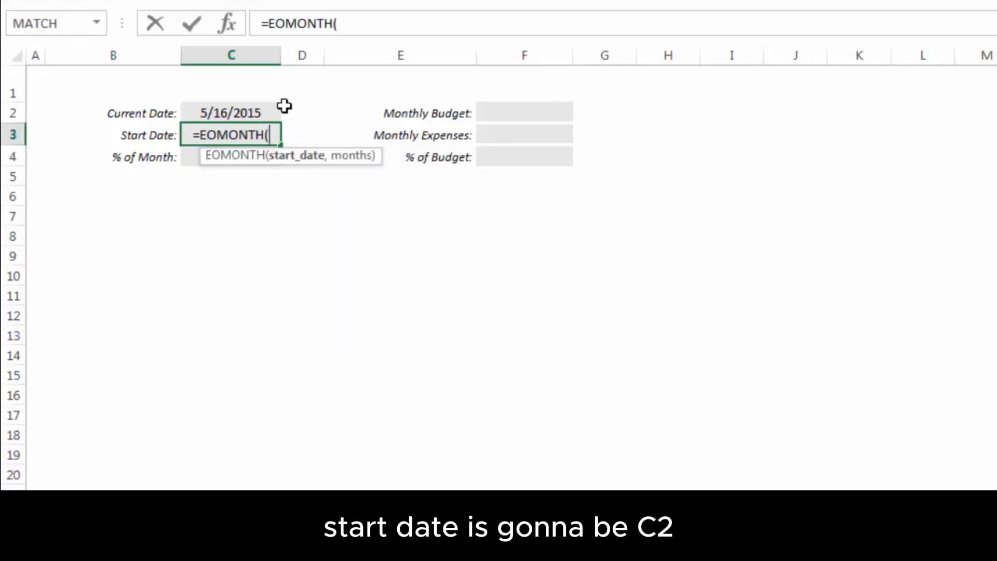
{"action": "left_click", "coordinate": [271, 115]}
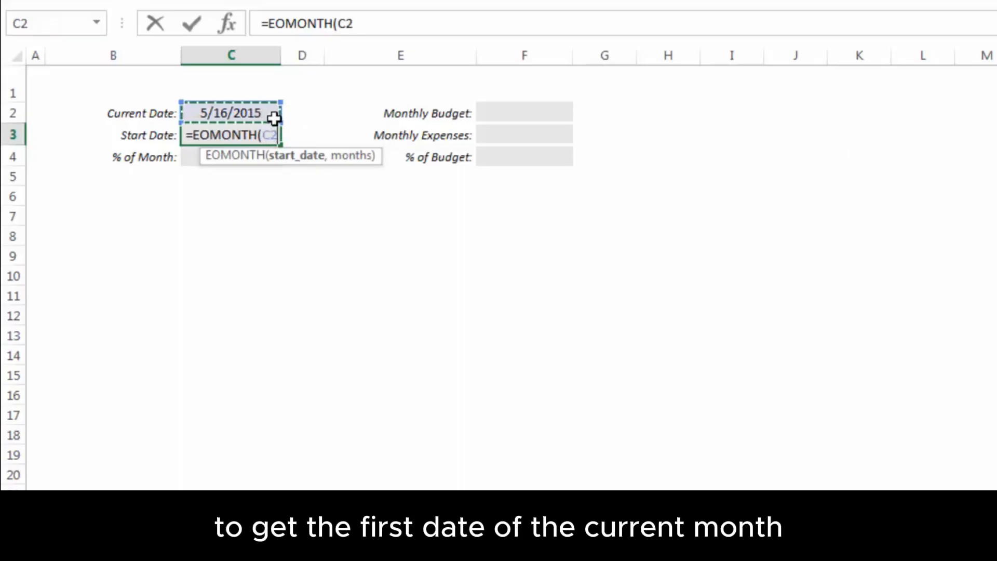
{"action": "type", "text": ","}
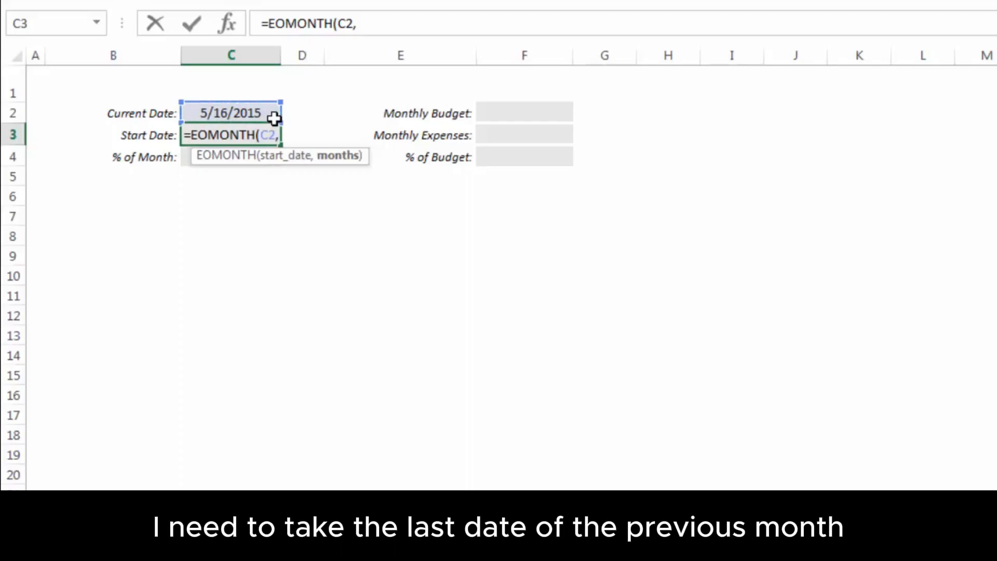
{"action": "type", "text": "-1"}
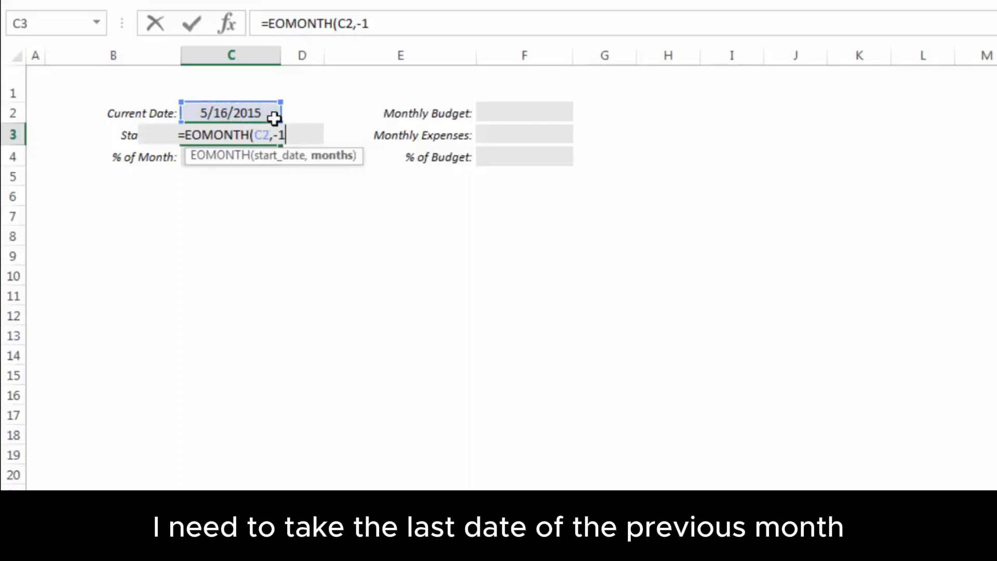
{"action": "type", "text": ")"}
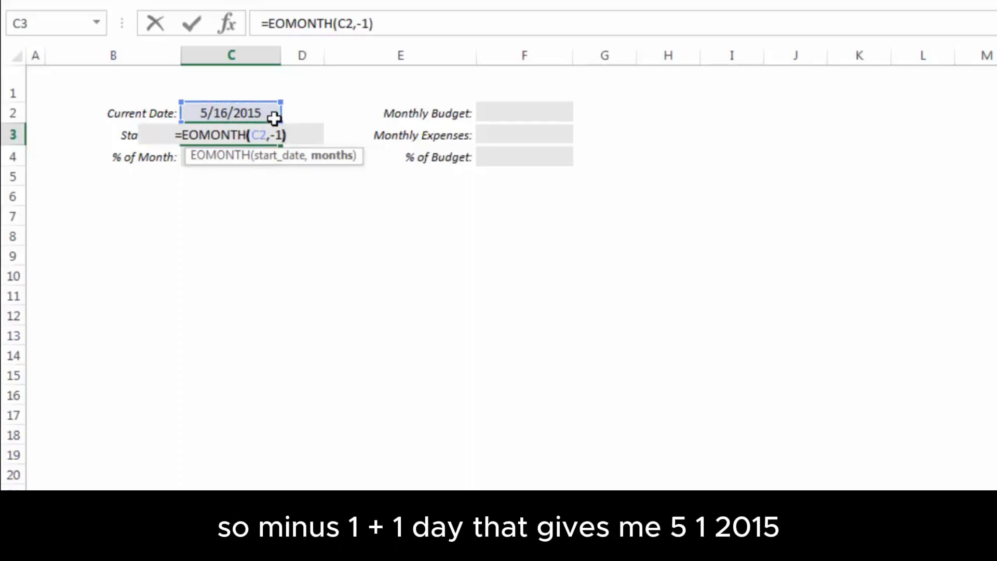
{"action": "type", "text": "+1"}
{"action": "key", "text": "Return"}
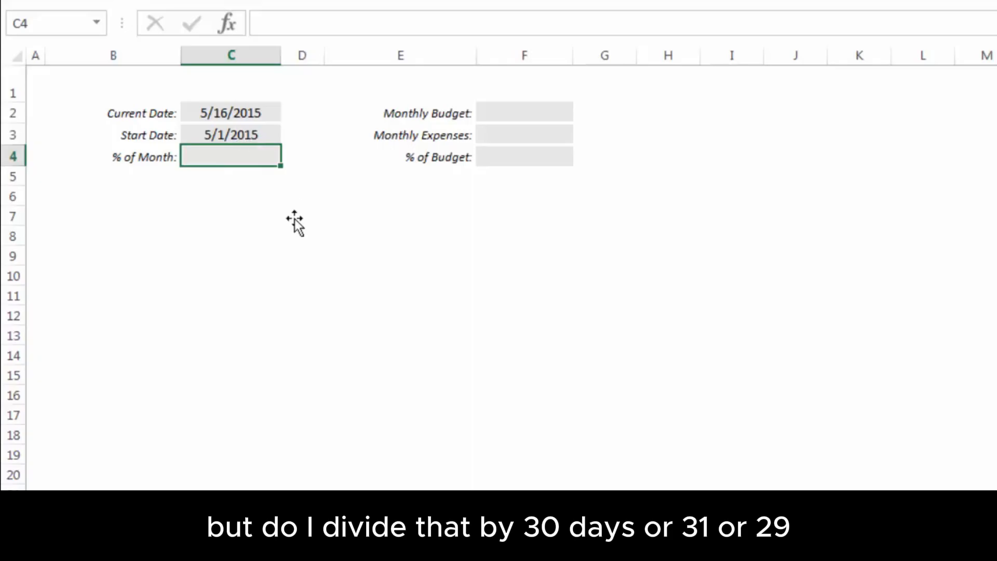
- Begin the % of Month formula in C4 with the days elapsed between the start and current dates, =(C2-C3)
{"action": "scroll", "coordinate": [295, 219], "scroll_direction": "down", "scroll_amount": 5}
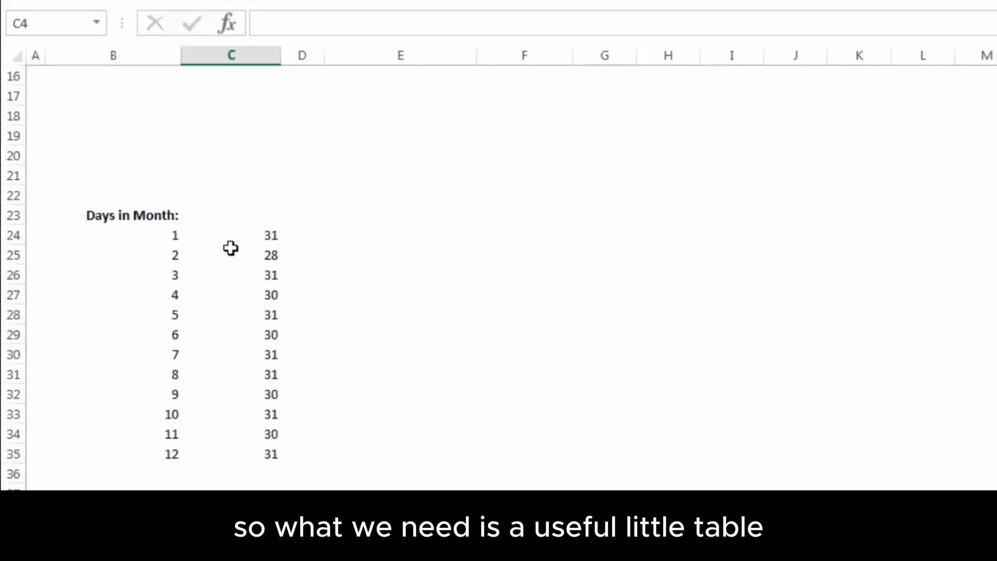
{"action": "left_click_drag", "start_coordinate": [154, 234], "coordinate": [270, 450]}
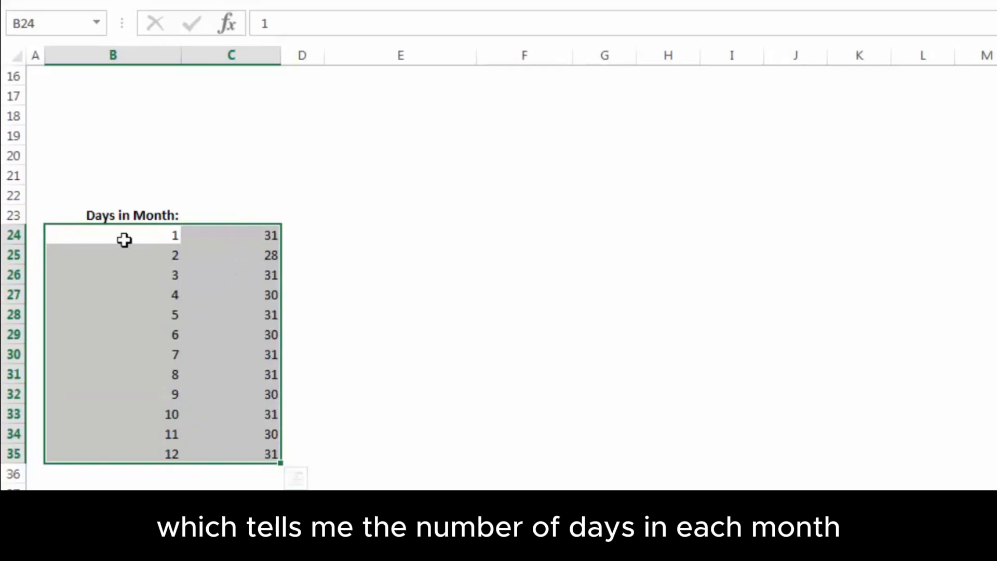
{"action": "left_click", "coordinate": [218, 242]}
{"action": "scroll", "coordinate": [282, 363], "scroll_direction": "up", "scroll_amount": 5}
{"action": "left_click", "coordinate": [233, 160]}
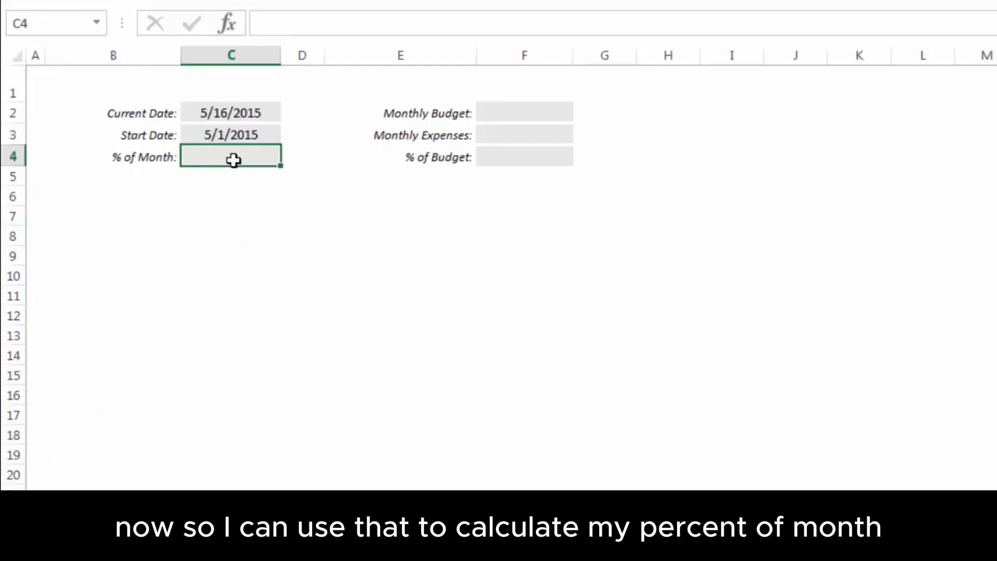
{"action": "type", "text": "="}
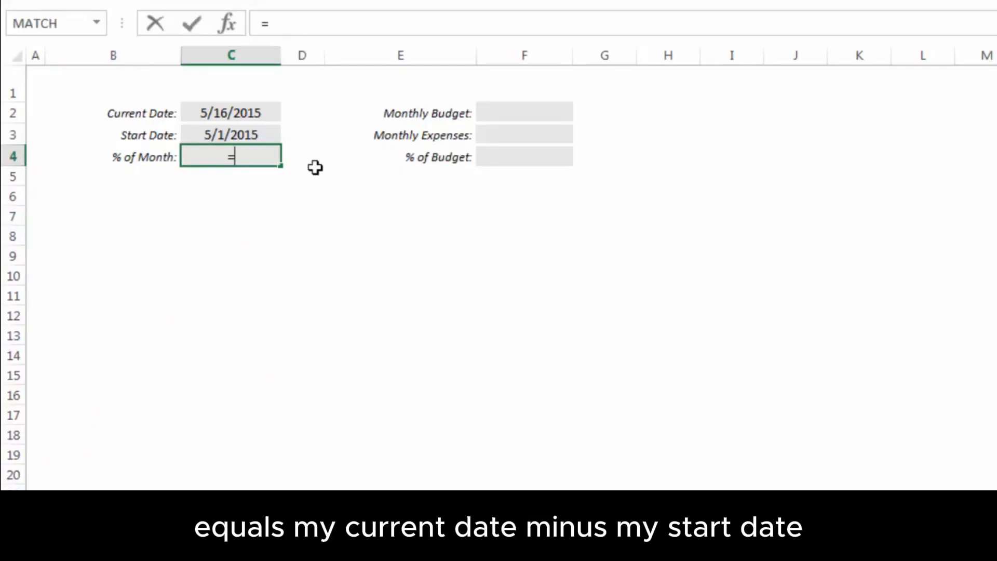
{"action": "type", "text": "("}
{"action": "key", "text": "Up"}
{"action": "key", "text": "Up"}
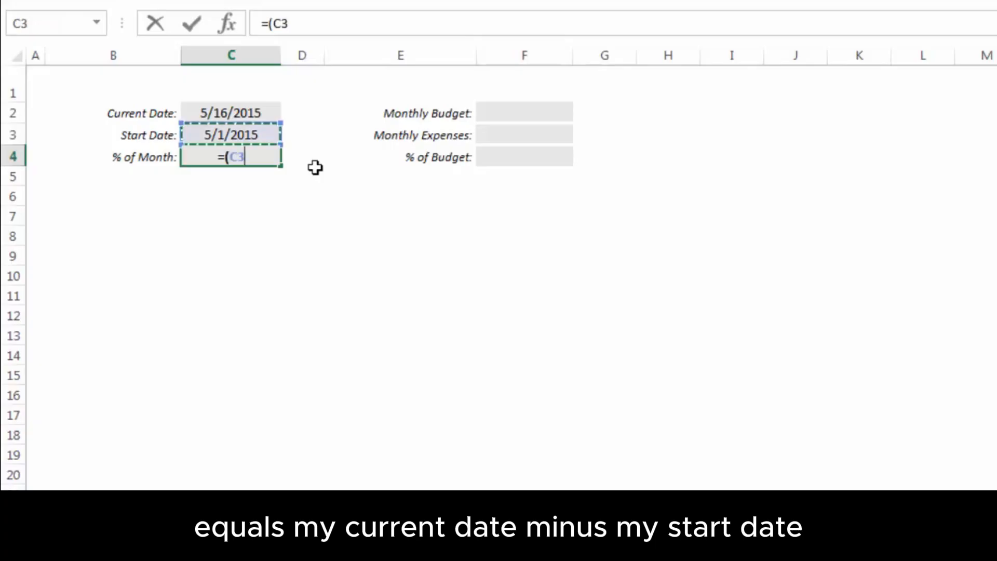
{"action": "type", "text": "-"}
{"action": "key", "text": "Up"}
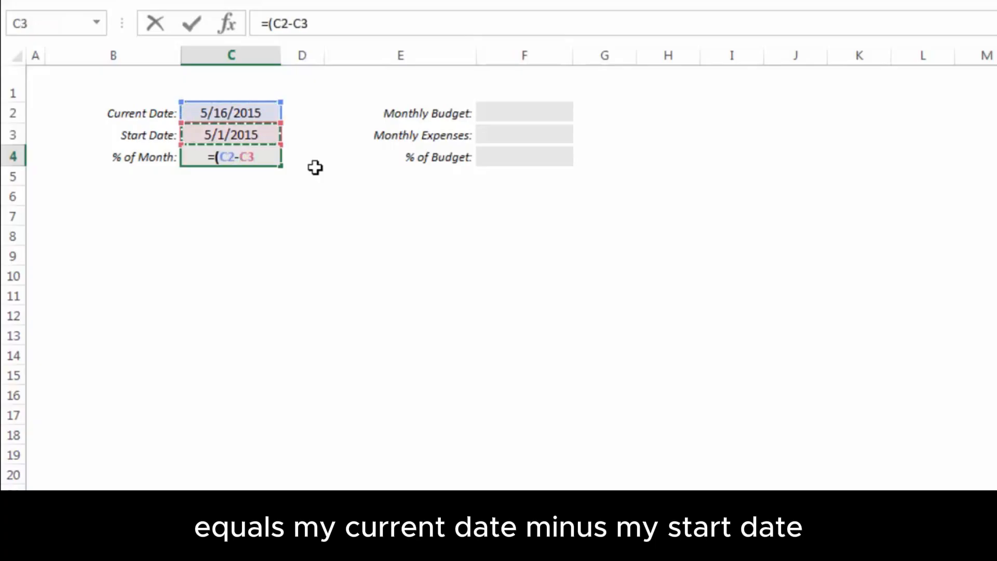
{"action": "type", "text": ")"}
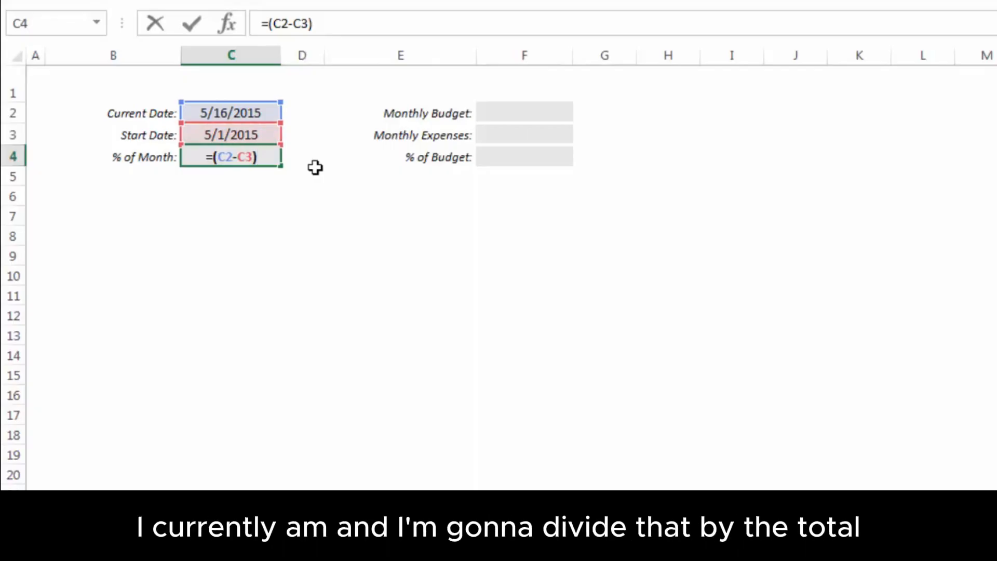
- Divide the elapsed days in the C4 formula by a VLOOKUP that uses MONTH(C2) as its lookup value
{"action": "type", "text": "/"}
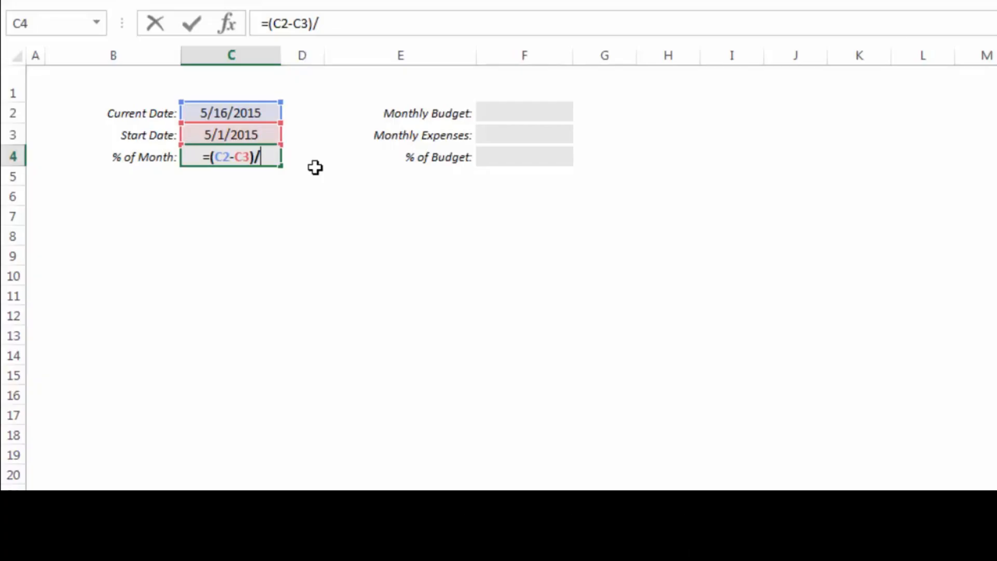
{"action": "type", "text": "VLOOKUP("}
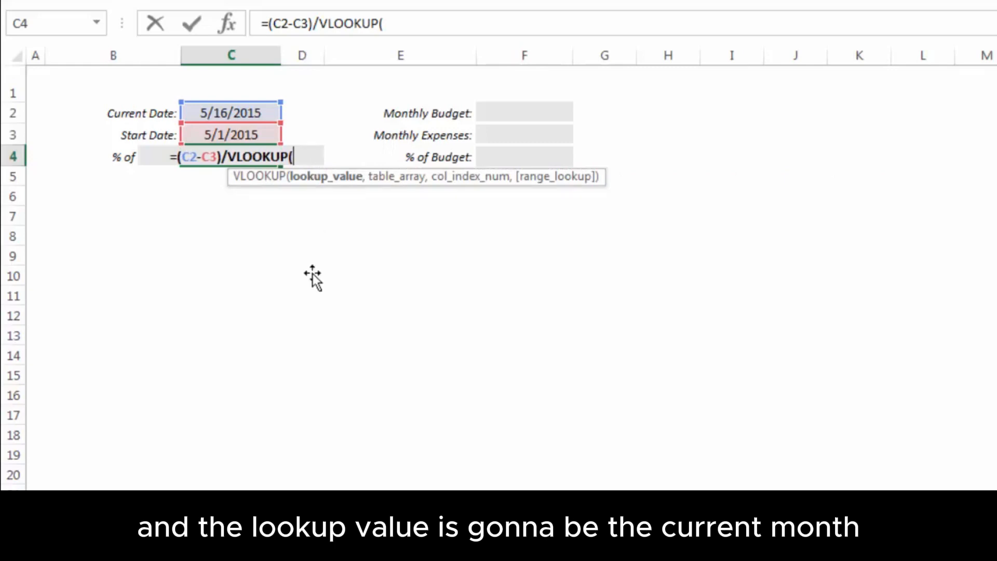
{"action": "type", "text": "MONTH("}
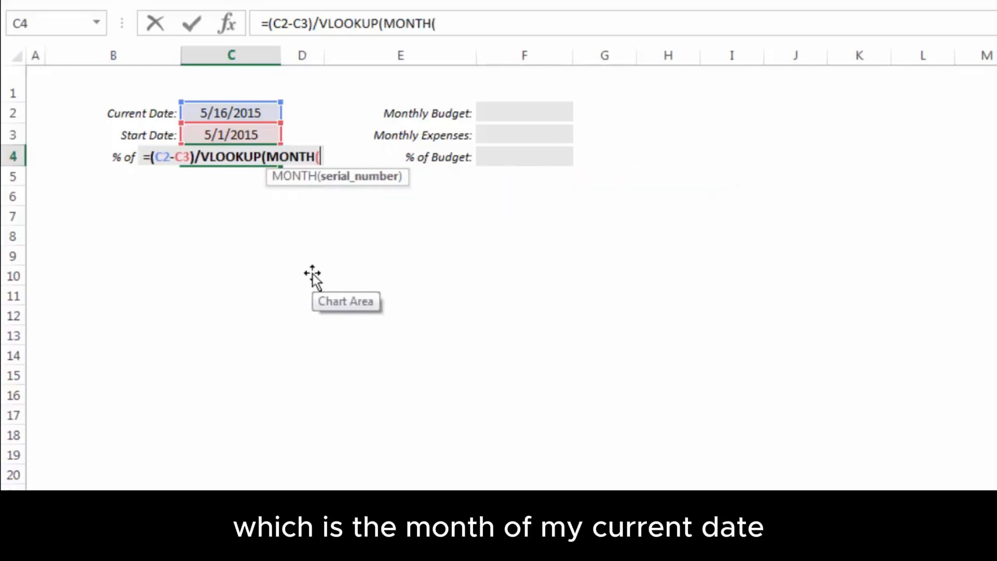
{"action": "left_click", "coordinate": [244, 112]}
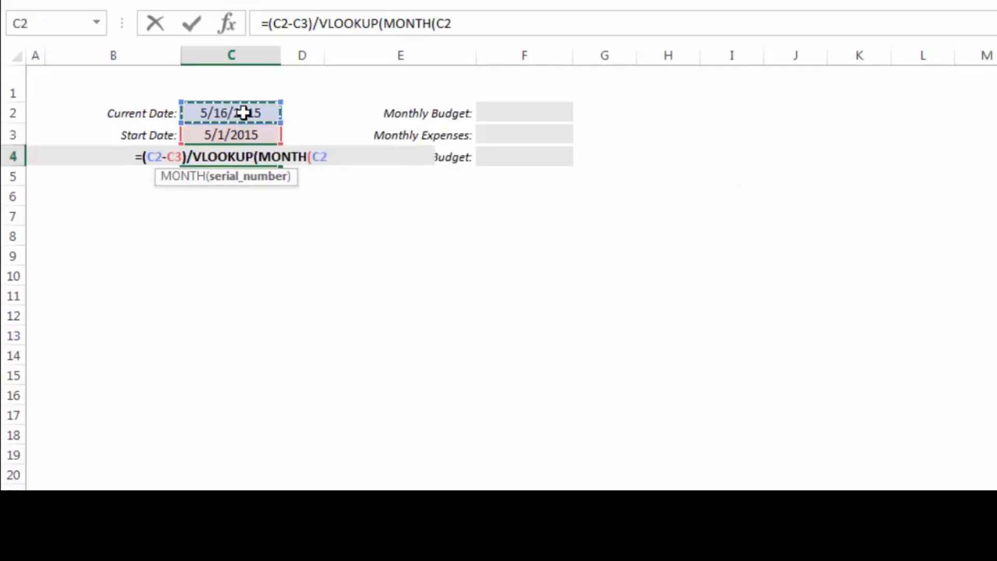
{"action": "type", "text": ")"}
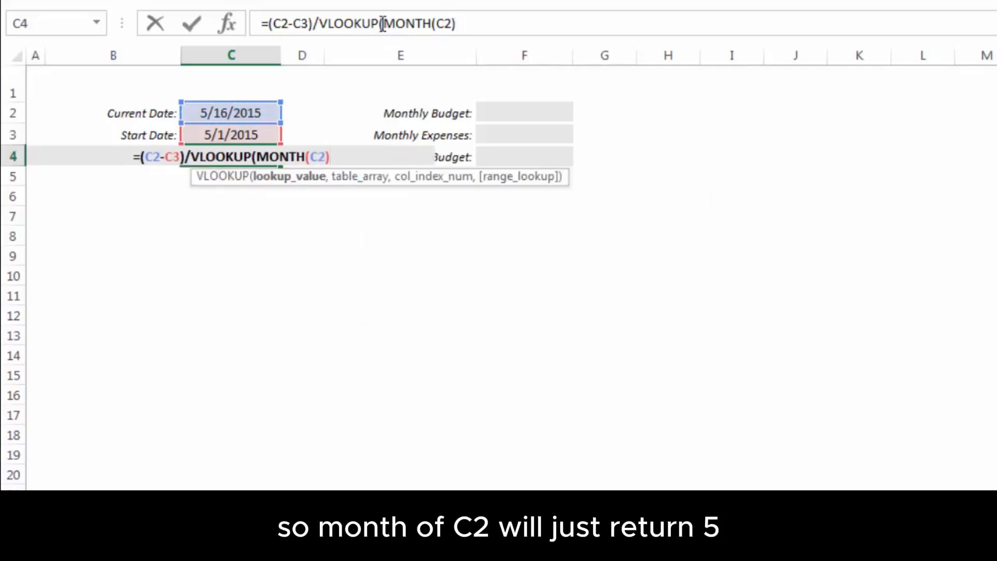
{"action": "left_click", "coordinate": [464, 21]}
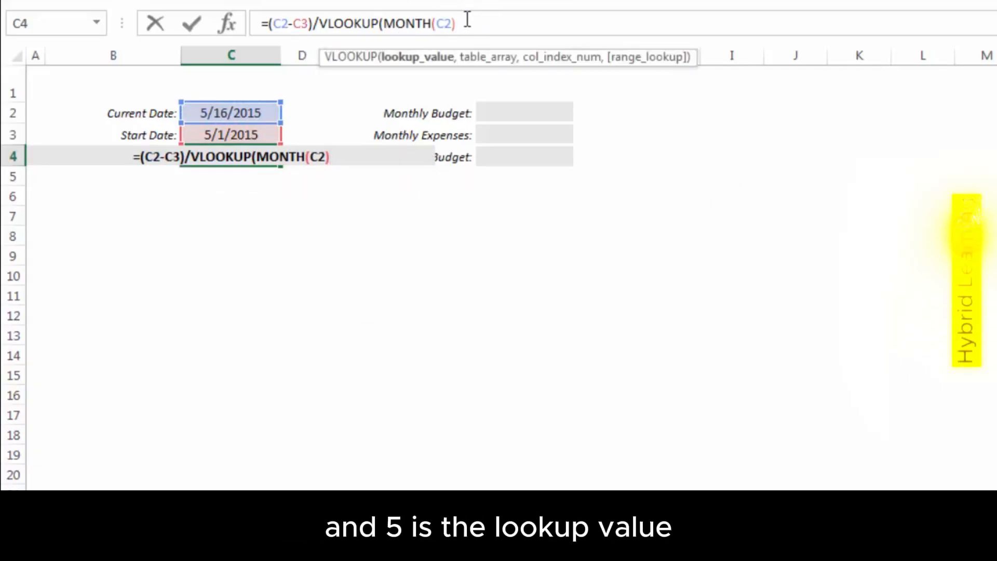
{"action": "type", "text": ","}
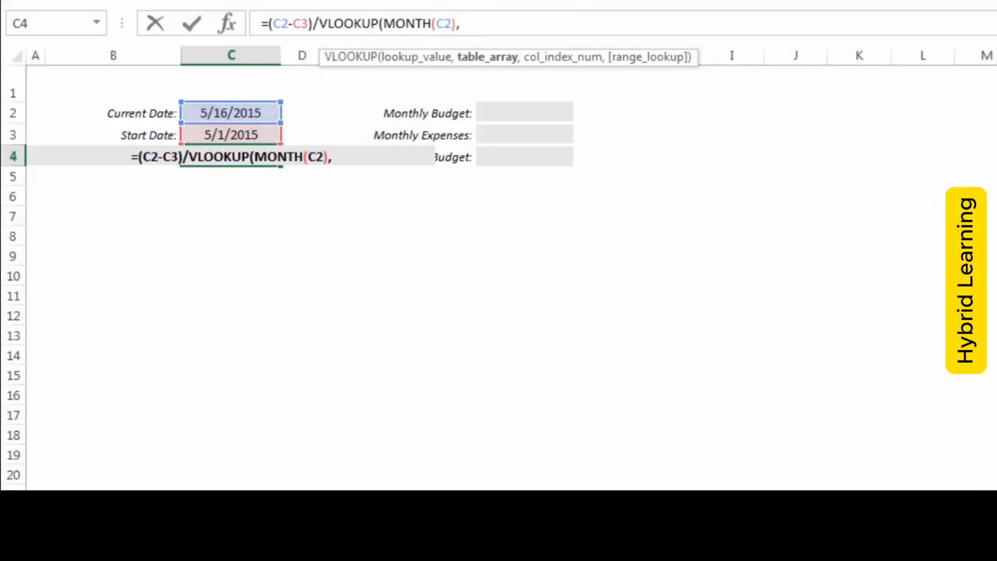
- Complete the VLOOKUP in C4 with the Days in Month table B24:C35, column index 2 and exact match 0
{"action": "scroll", "coordinate": [294, 315], "scroll_direction": "down", "scroll_amount": 4}
{"action": "left_click_drag", "start_coordinate": [162, 294], "coordinate": [249, 513]}
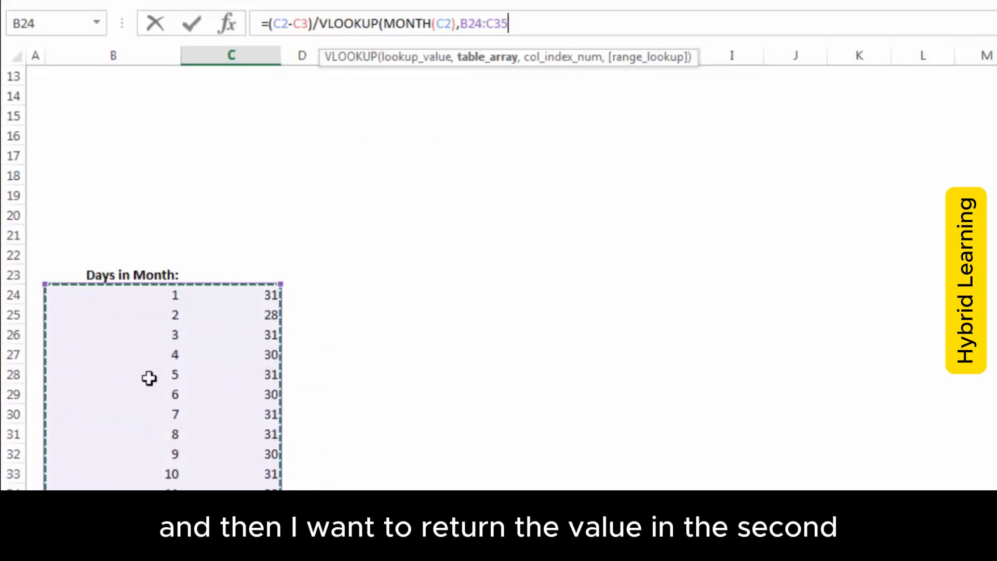
{"action": "type", "text": ","}
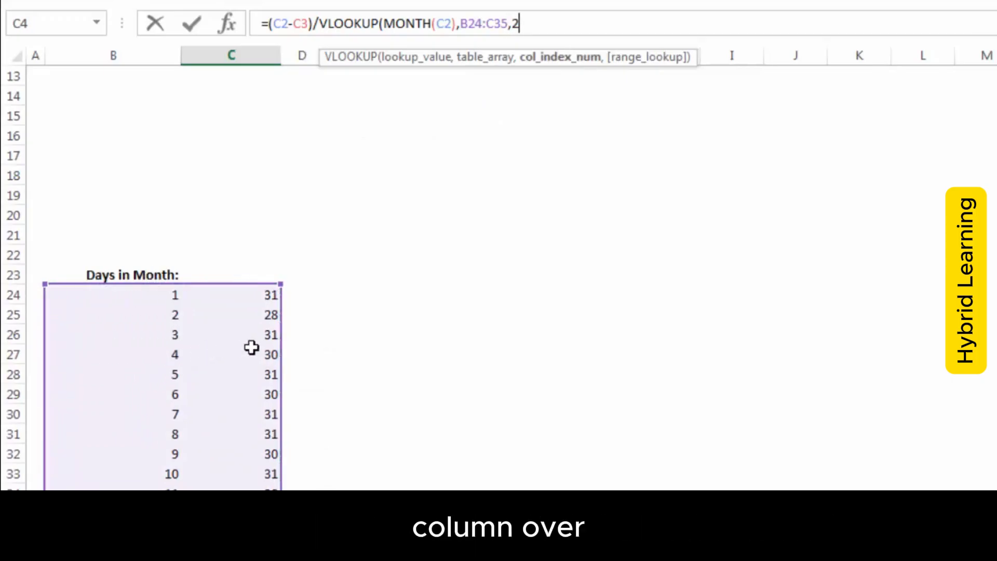
{"action": "type", "text": "2"}
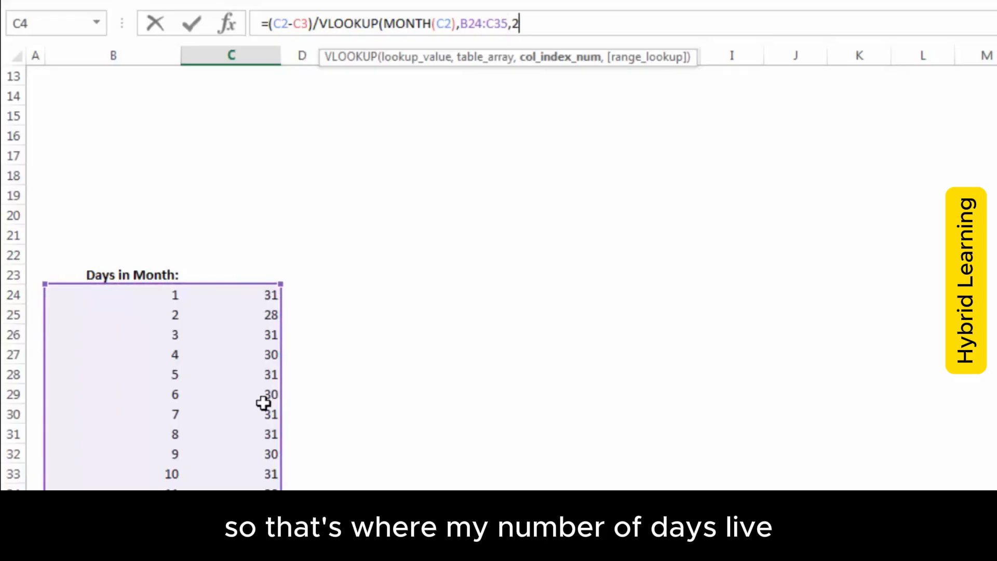
{"action": "type", "text": ","}
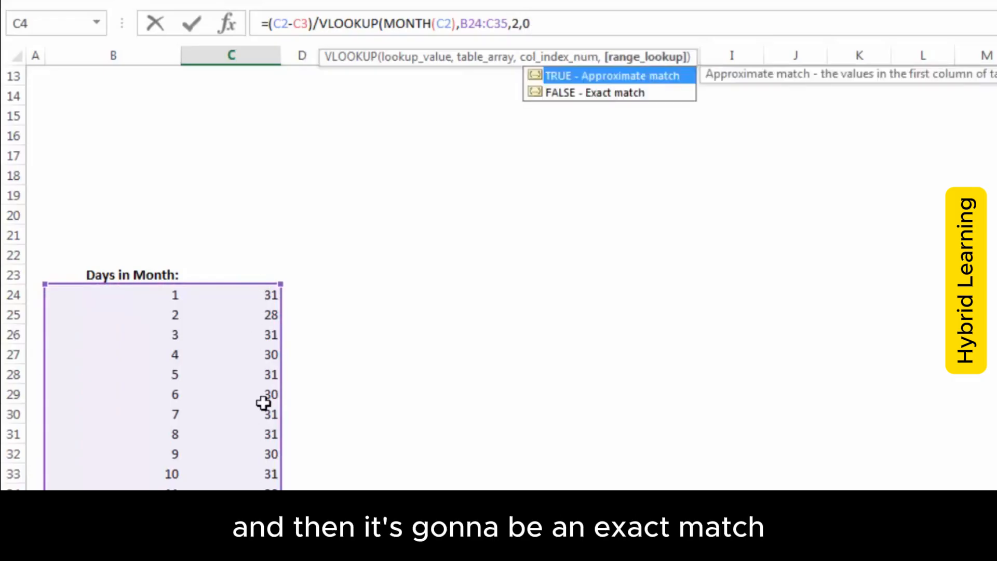
{"action": "type", "text": "0)"}
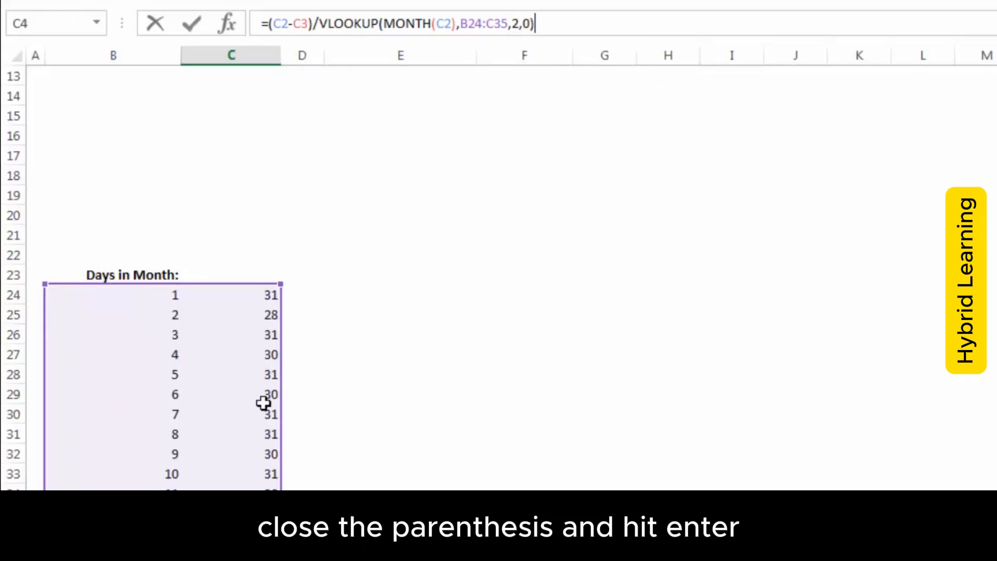
{"action": "key", "text": "Return"}
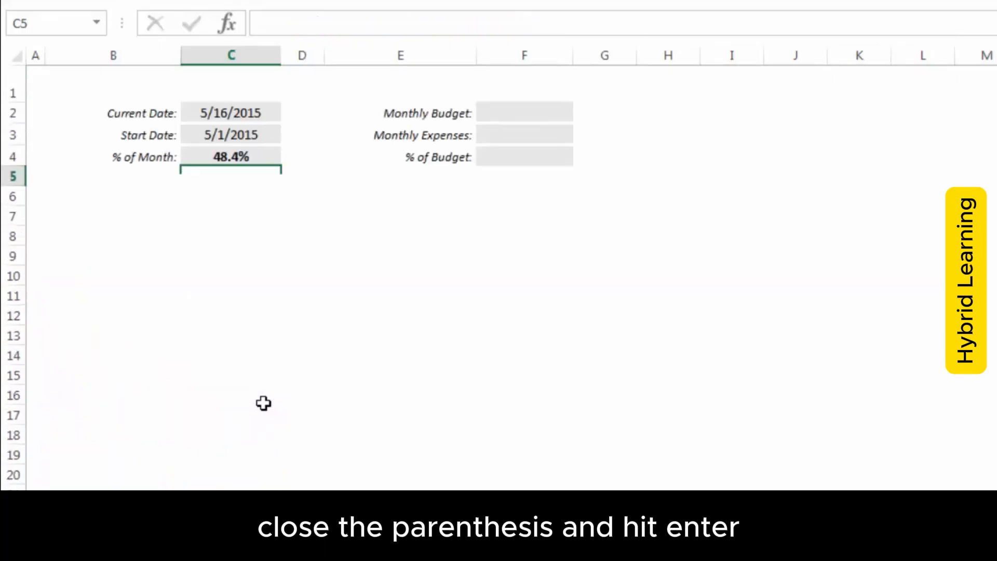
- Review the % of Month formula in C4 and the Days in Month table that its VLOOKUP references
{"action": "left_click", "coordinate": [264, 154]}
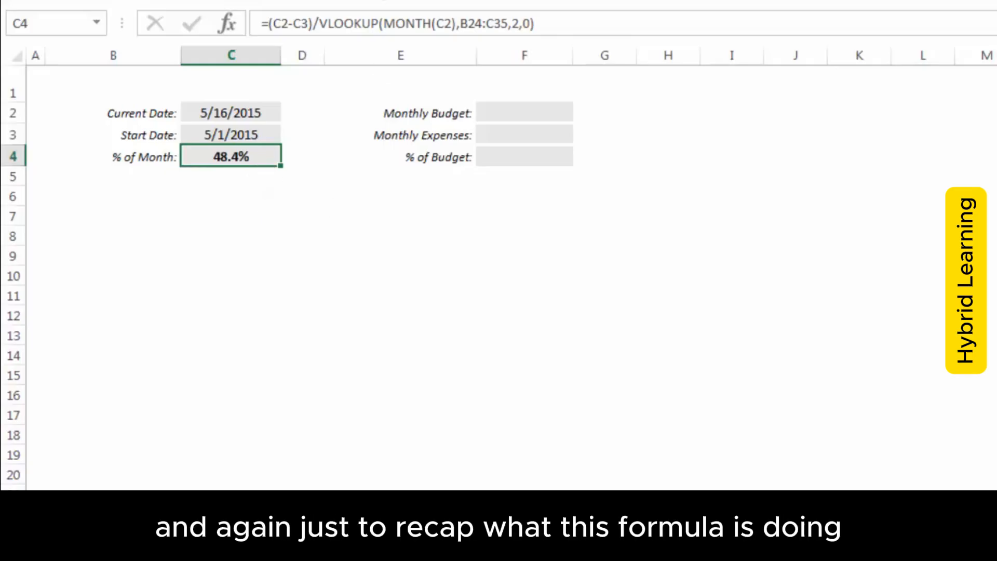
{"action": "left_click", "coordinate": [338, 23]}
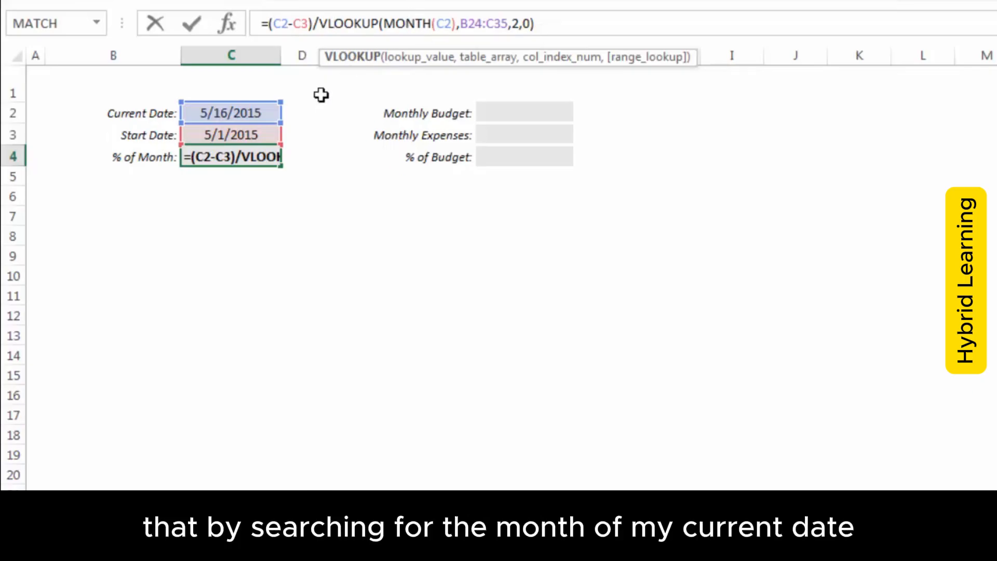
{"action": "scroll", "coordinate": [320, 96], "scroll_direction": "down", "scroll_amount": 4}
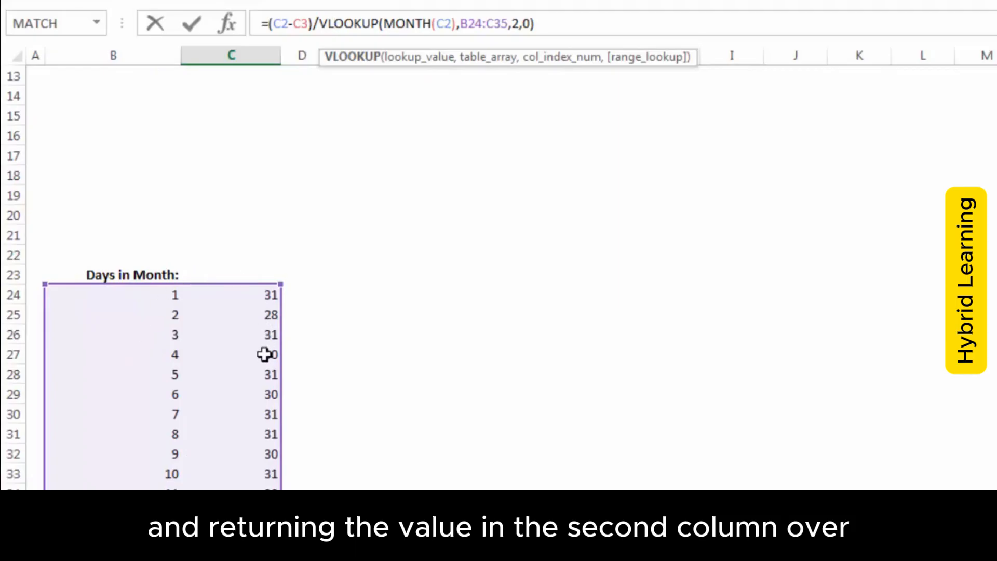
{"action": "key", "text": "Return"}
{"action": "scroll", "coordinate": [262, 276], "scroll_direction": "up", "scroll_amount": 2}
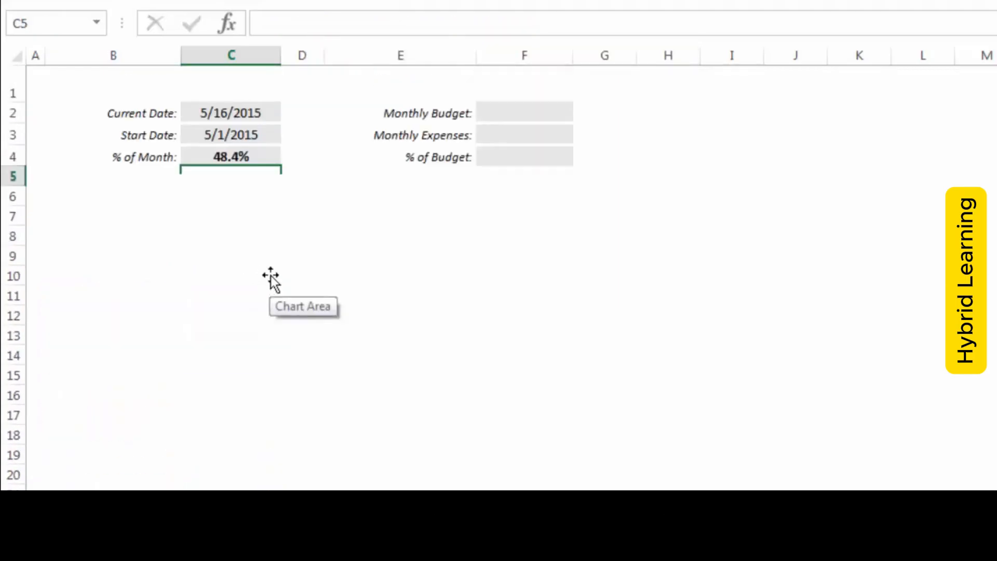
{"action": "left_click", "coordinate": [272, 156]}
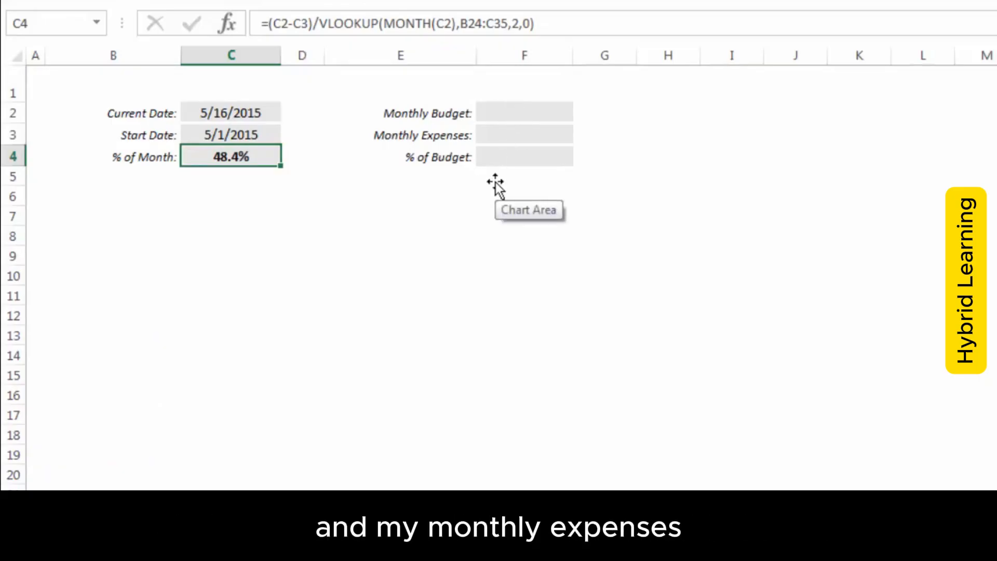
- Enter a Monthly Budget of 2500 in cell F2
{"action": "left_click", "coordinate": [501, 115]}
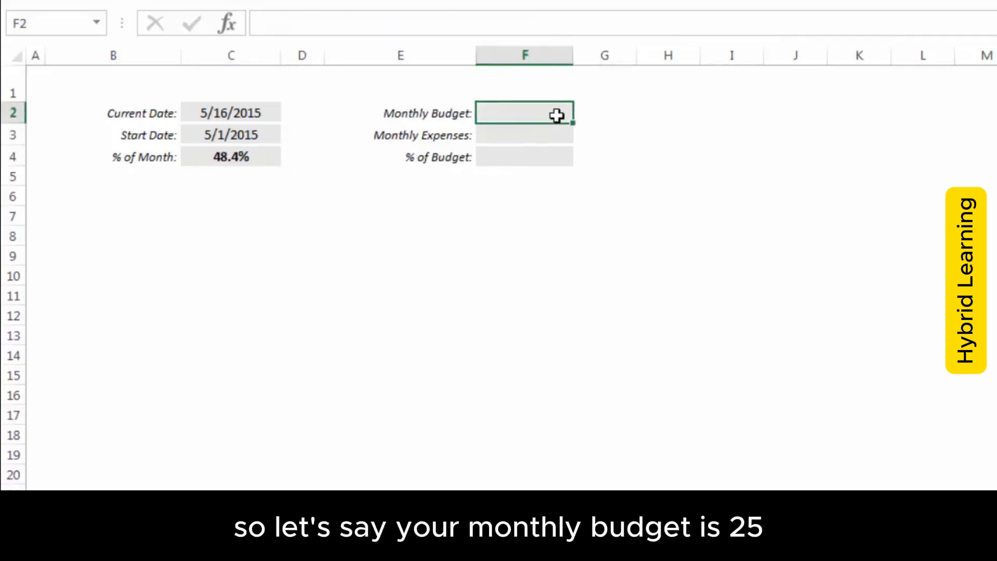
{"action": "type", "text": "2500"}
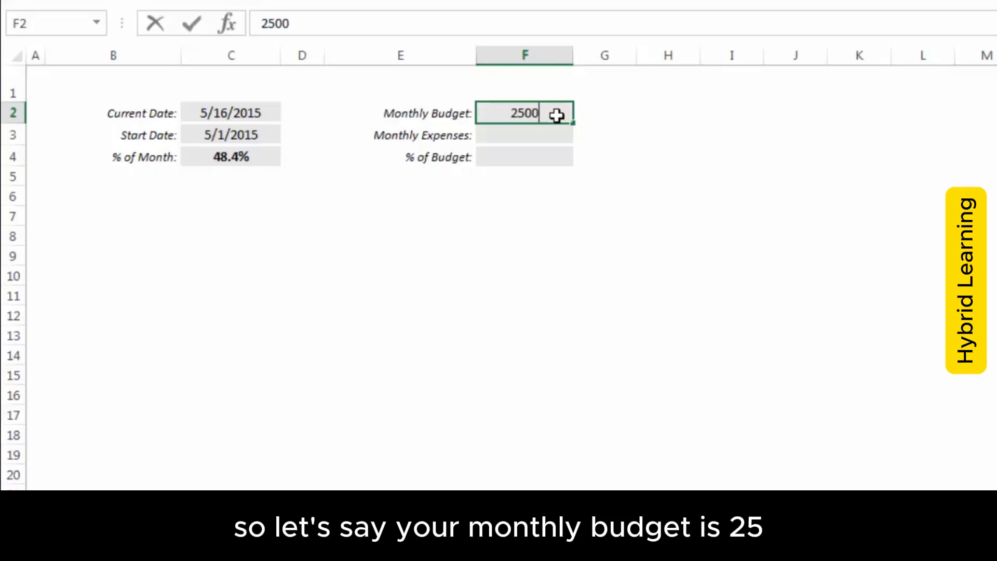
{"action": "key", "text": "Return"}
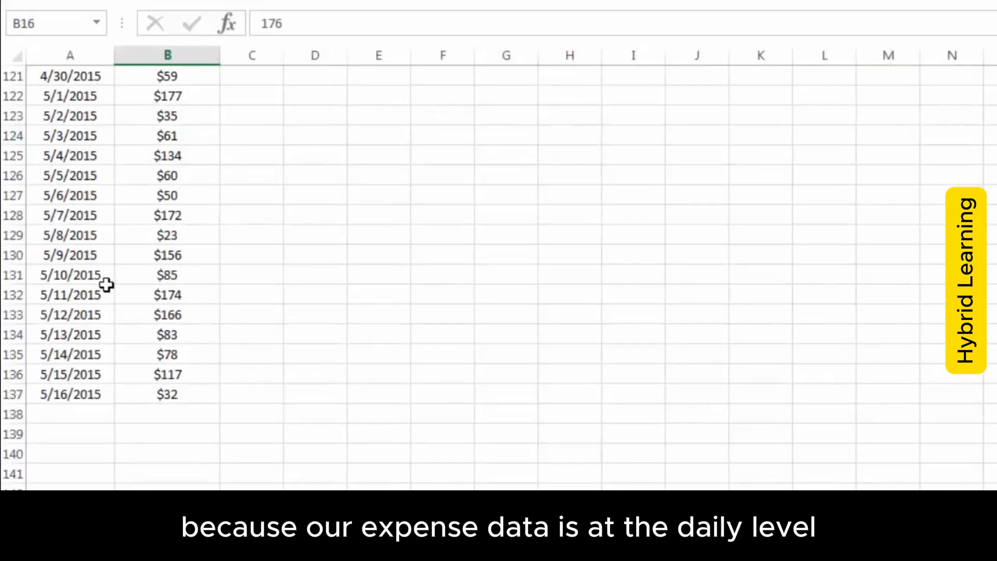
- Insert a new column before the Date column in the Sample Data sheet and head it Month
{"action": "scroll", "coordinate": [105, 290], "scroll_direction": "up", "scroll_amount": 7}
{"action": "scroll", "coordinate": [107, 295], "scroll_direction": "up", "scroll_amount": 20}
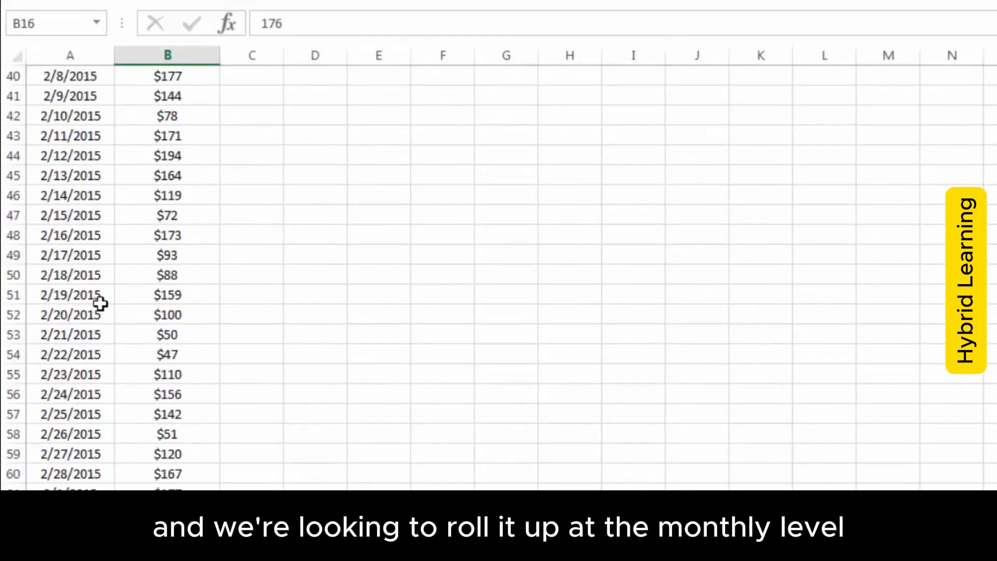
{"action": "scroll", "coordinate": [101, 303], "scroll_direction": "up", "scroll_amount": 1}
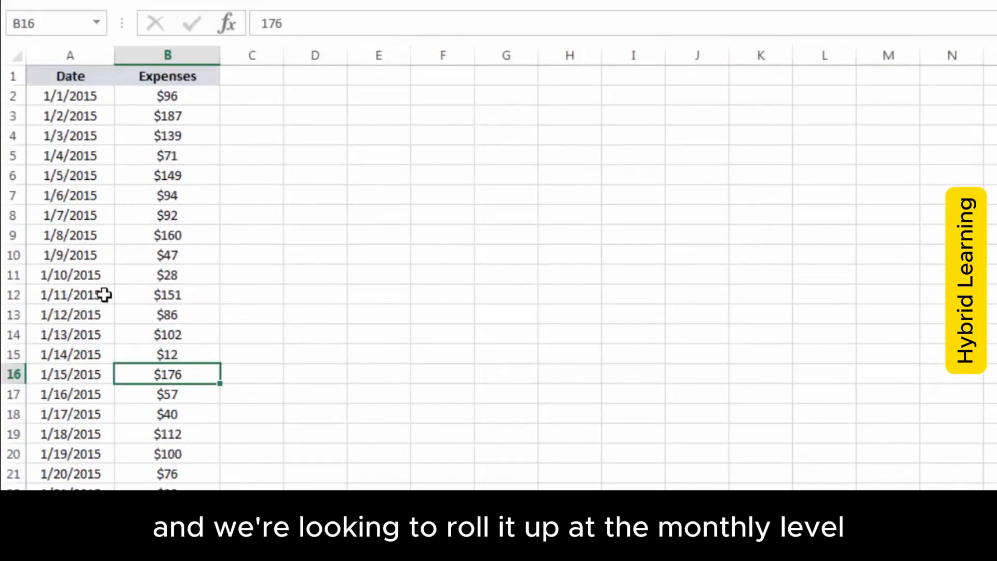
{"action": "right_click", "coordinate": [66, 54]}
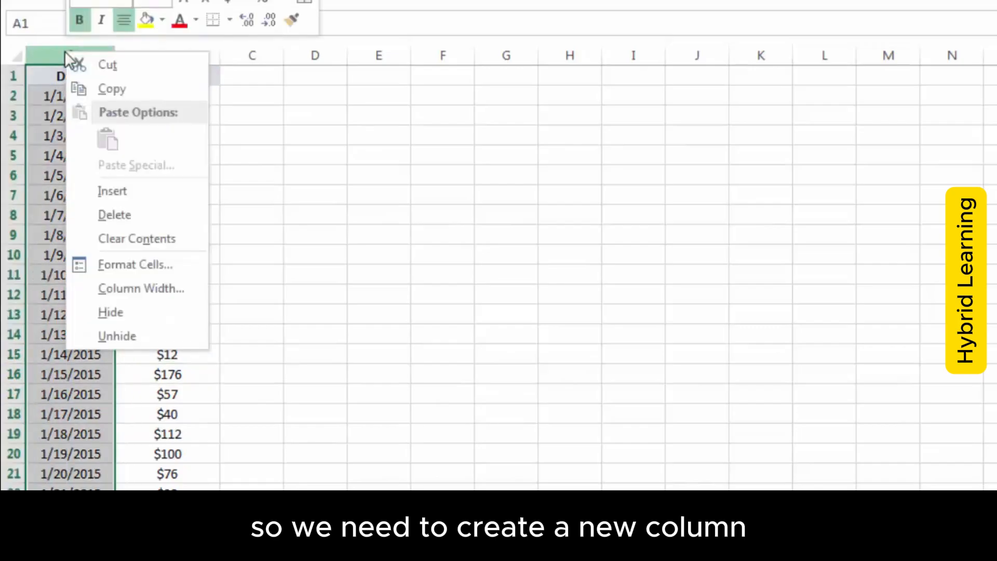
{"action": "left_click", "coordinate": [122, 193]}
{"action": "left_click", "coordinate": [65, 78]}
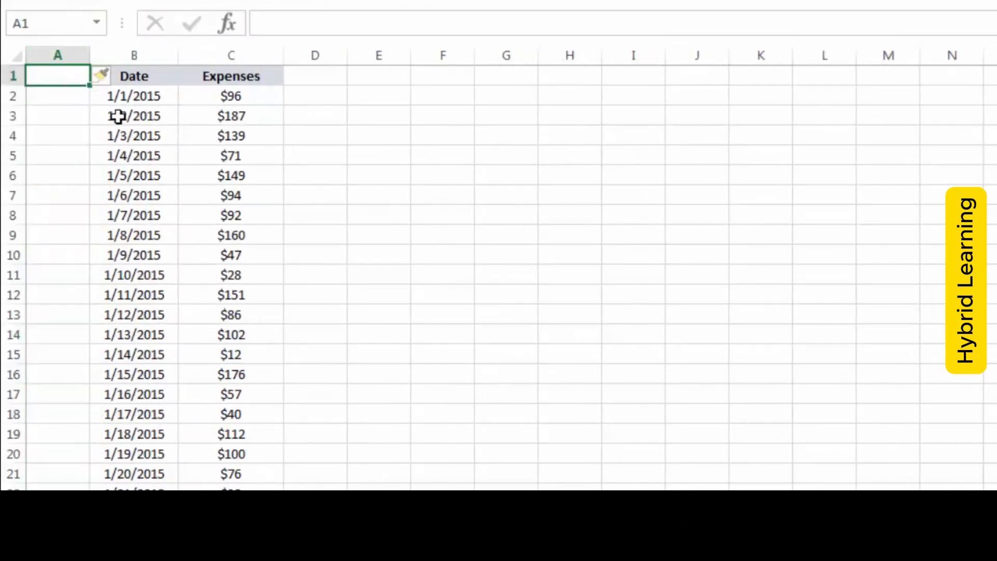
{"action": "type", "text": "Month"}
{"action": "key", "text": "Return"}
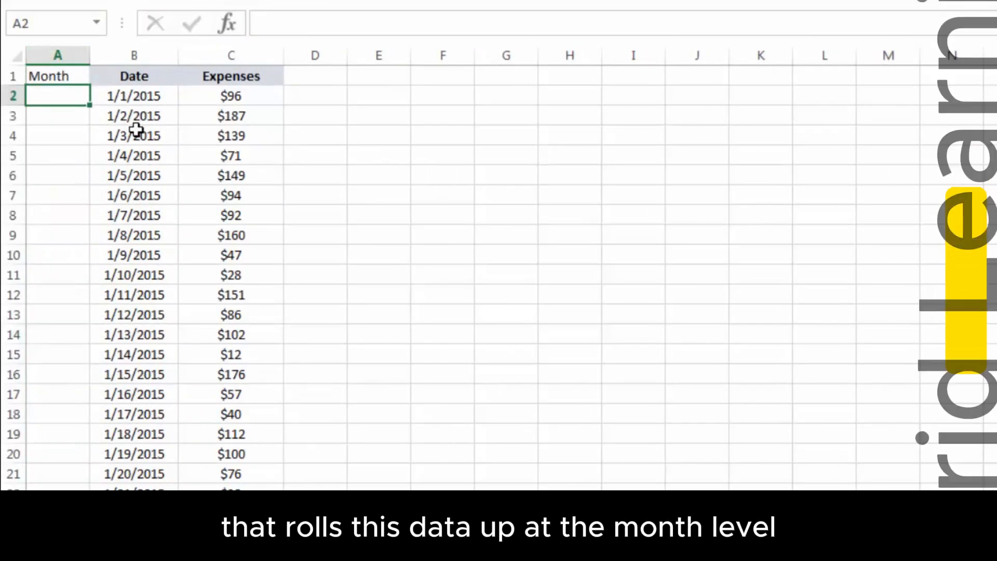
- Calculate each date's month number in the Month column with =MONTH(B2), filled down through all expense rows
{"action": "type", "text": "="}
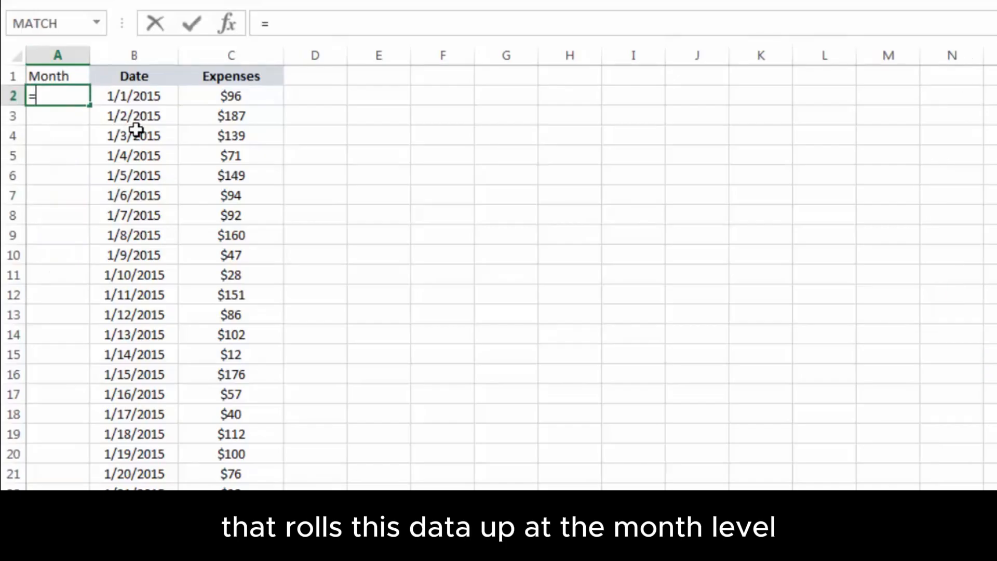
{"action": "type", "text": "MONTH(B2"}
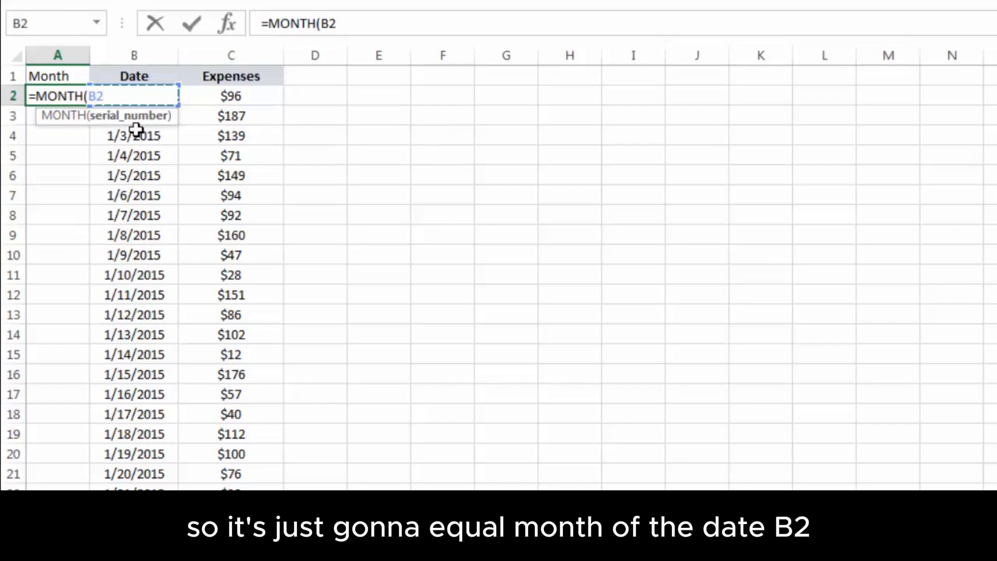
{"action": "type", "text": ")"}
{"action": "key", "text": "Return"}
{"action": "left_click", "coordinate": [83, 100]}
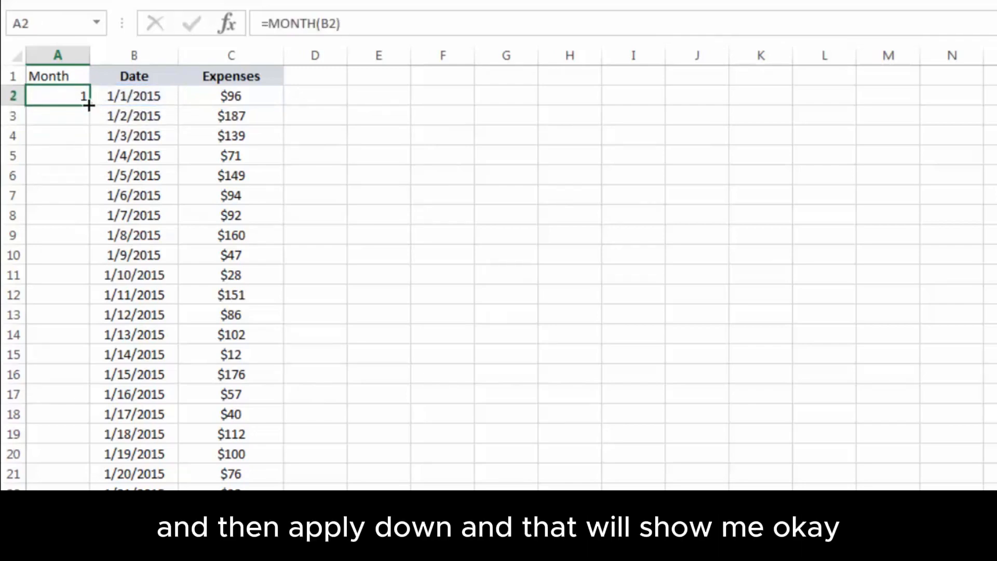
{"action": "double_click", "coordinate": [91, 107]}
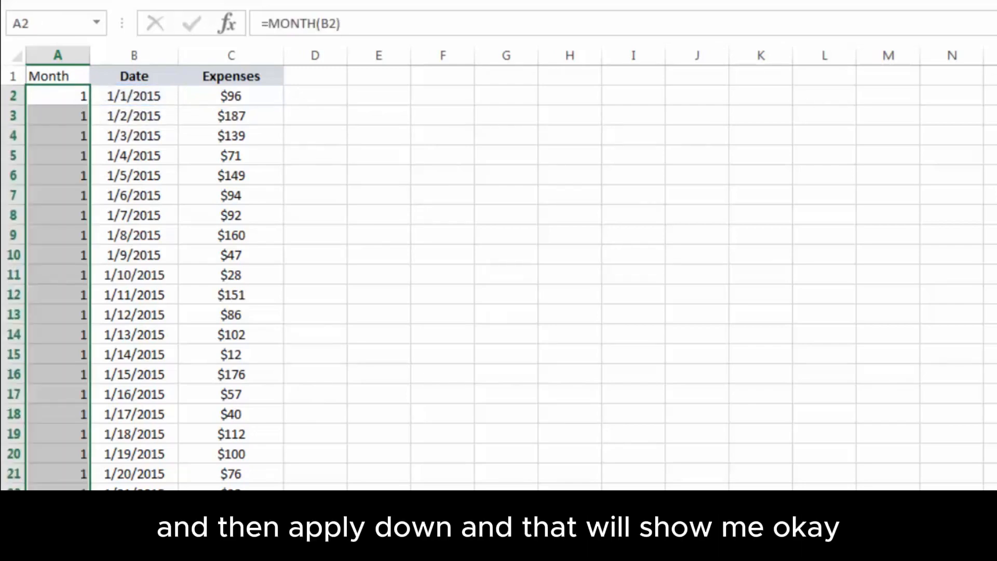
{"action": "scroll", "coordinate": [498, 275], "scroll_direction": "down", "scroll_amount": 12}
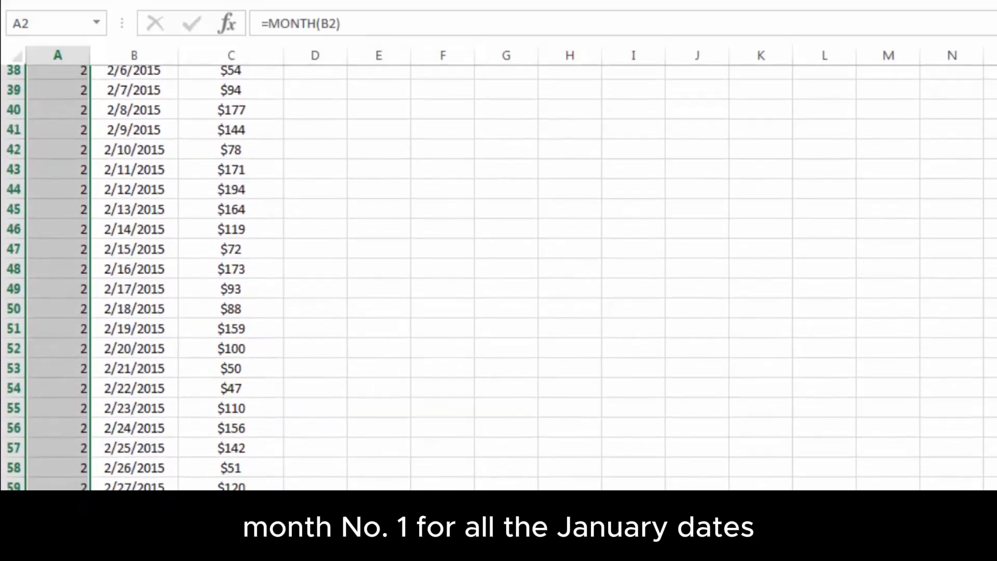
{"action": "scroll", "coordinate": [498, 275], "scroll_direction": "down", "scroll_amount": 7}
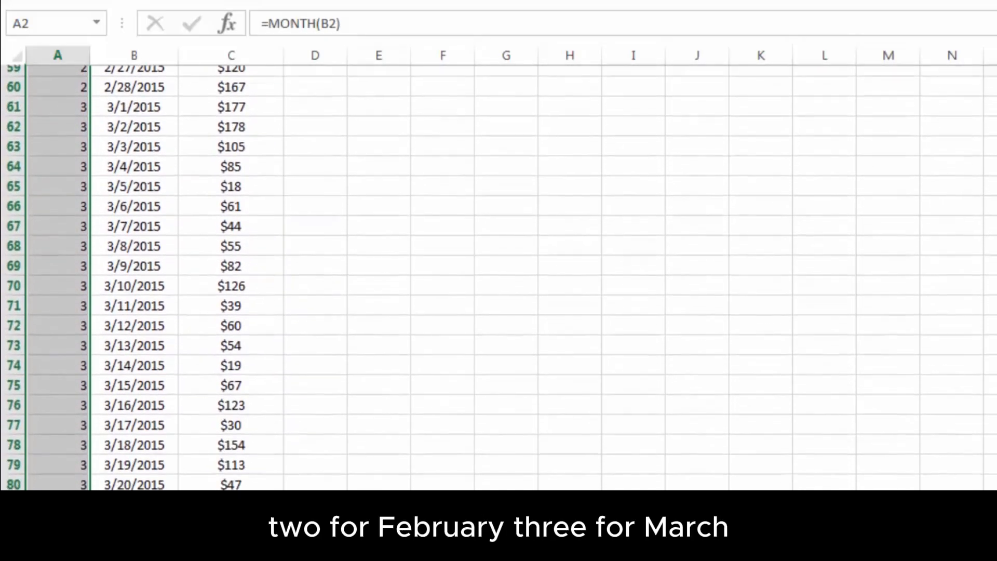
{"action": "scroll", "coordinate": [498, 277], "scroll_direction": "down", "scroll_amount": 19}
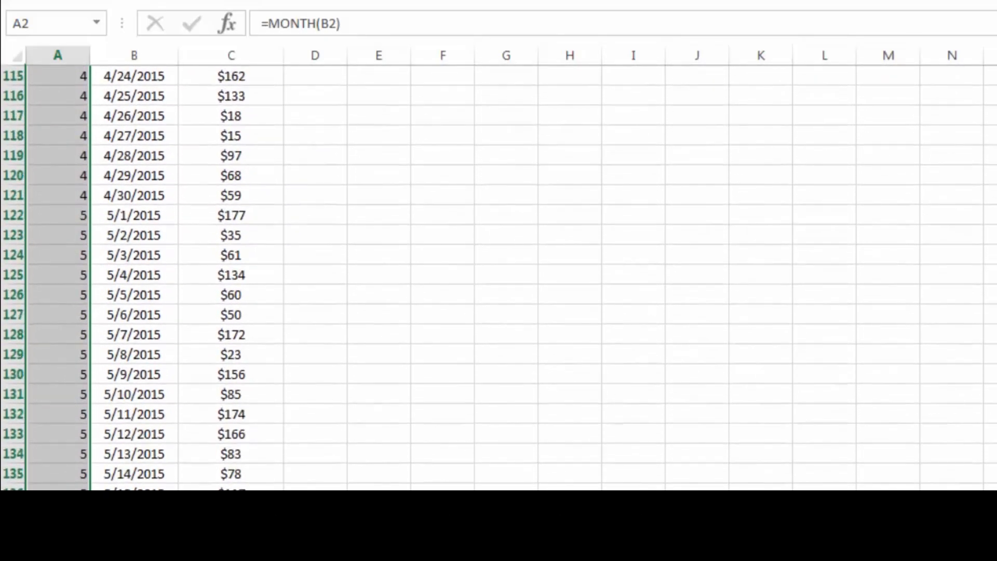
{"action": "scroll", "coordinate": [498, 275], "scroll_direction": "up", "scroll_amount": 20}
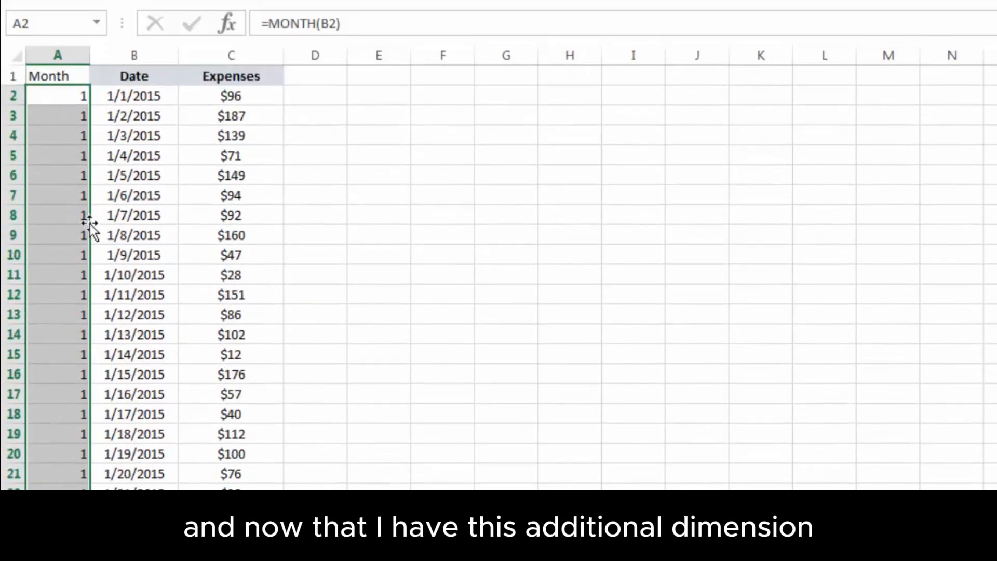
- Begin a SUMIFS formula in Monthly Expenses cell F3 with Sample Data column C as sum range and column A as criteria range
{"action": "left_click", "coordinate": [117, 99]}
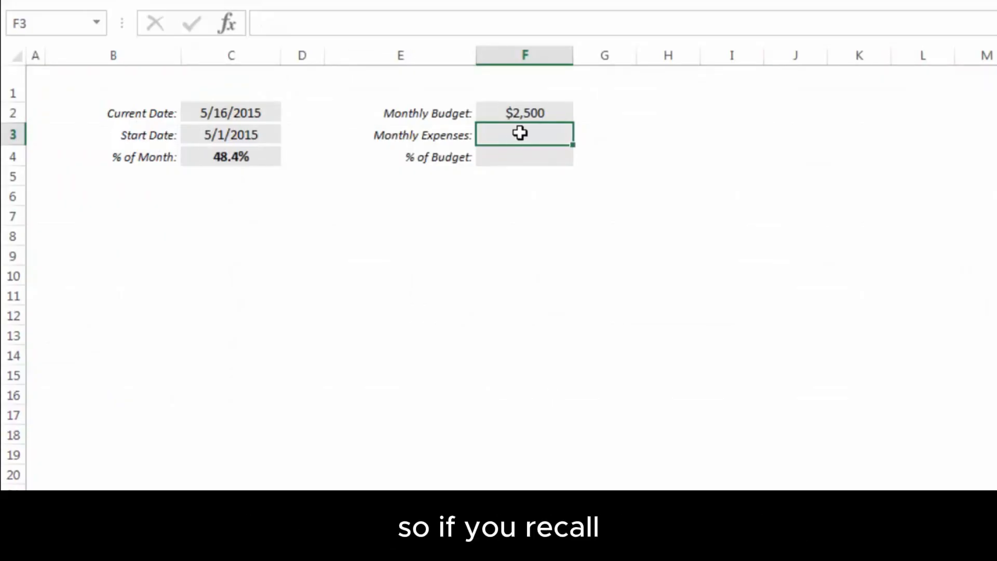
{"action": "type", "text": "="}
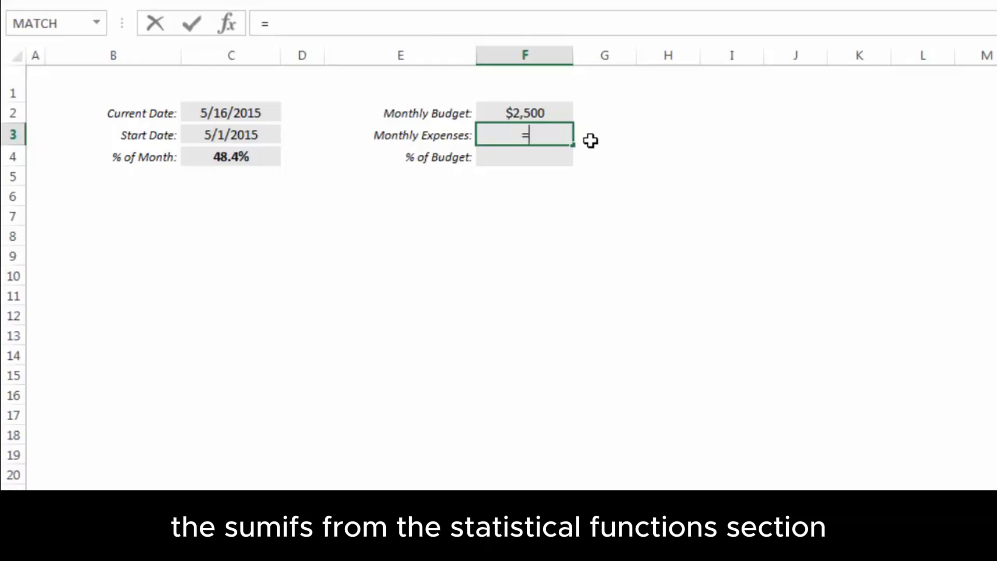
{"action": "type", "text": "SUMIFS("}
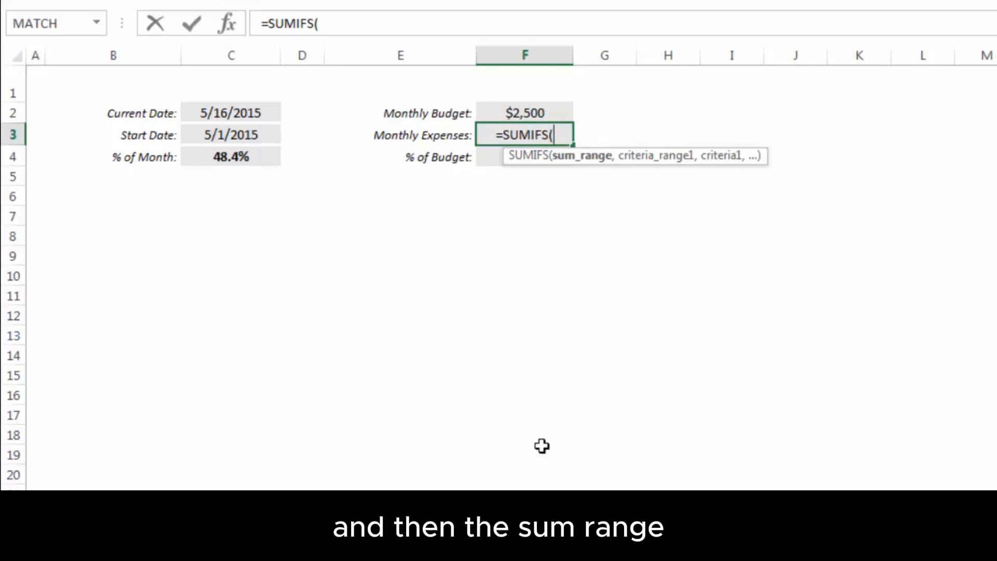
{"action": "left_click", "coordinate": [410, 519]}
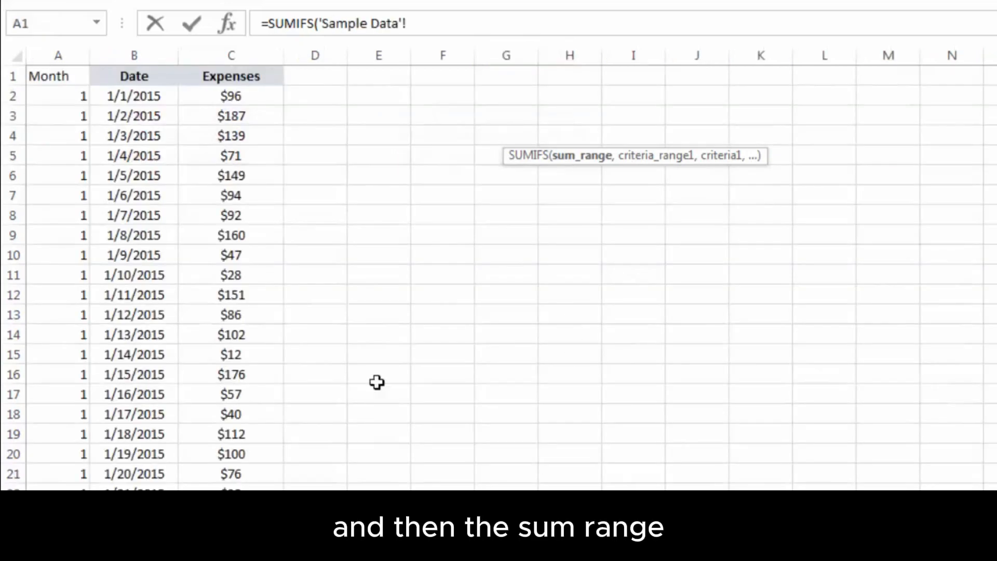
{"action": "left_click", "coordinate": [230, 59]}
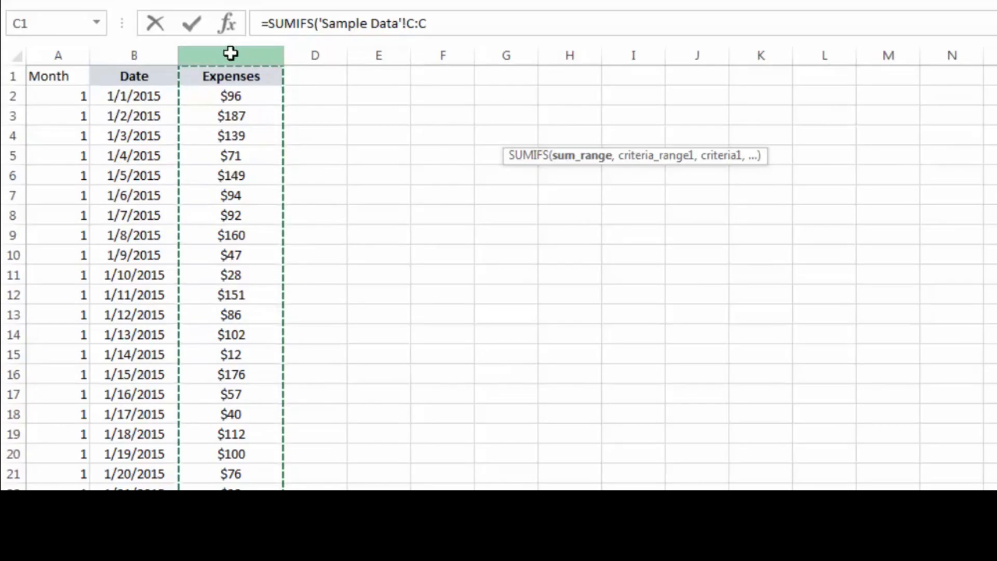
{"action": "type", "text": ","}
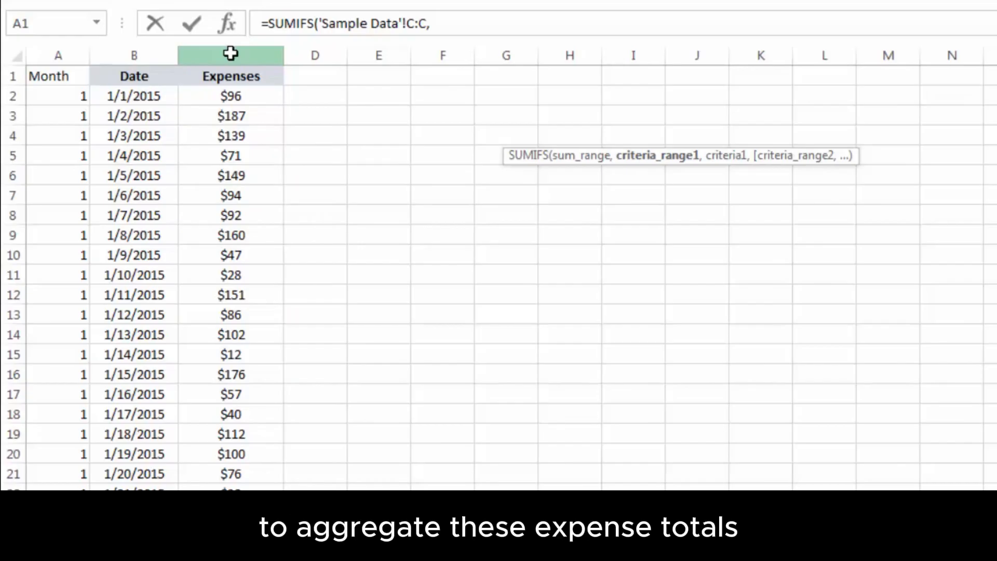
{"action": "left_click", "coordinate": [60, 54]}
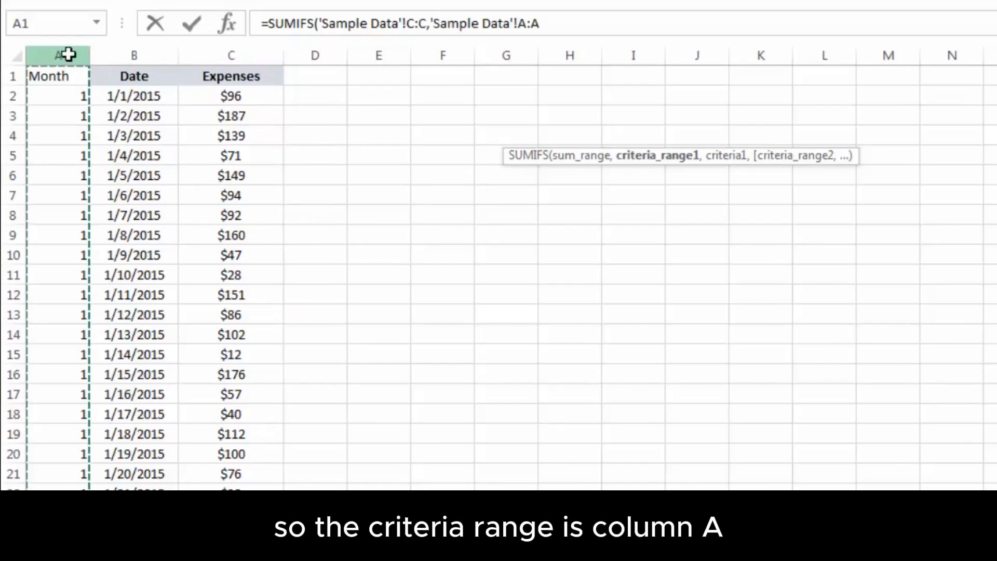
{"action": "type", "text": ","}
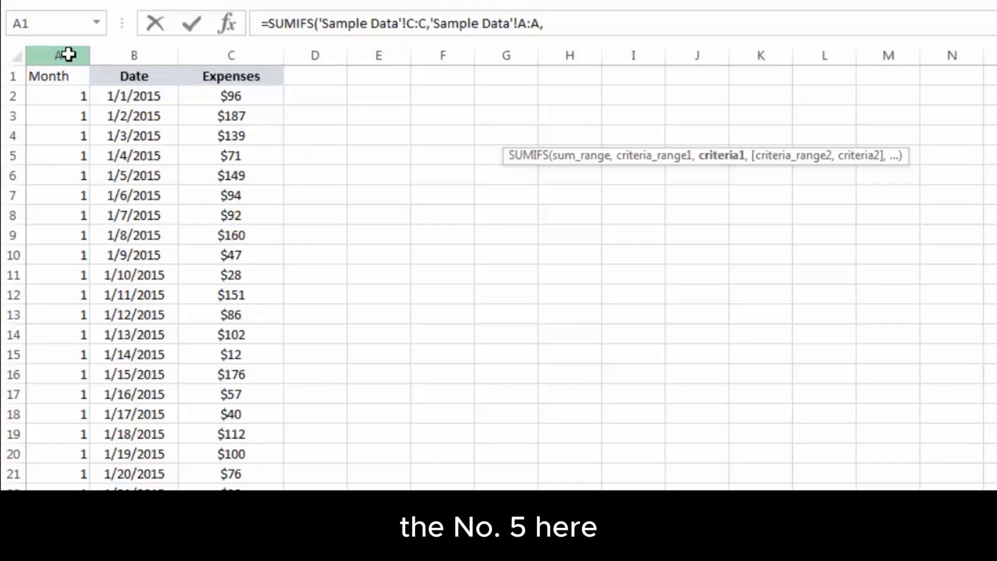
- Complete the SUMIFS formula in F3 with the month of the current date, MONTH('Monthly Budget Pacing Tool'!C2), as its criterion
{"action": "left_click", "coordinate": [540, 23]}
{"action": "type", "text": ",MONTH("}
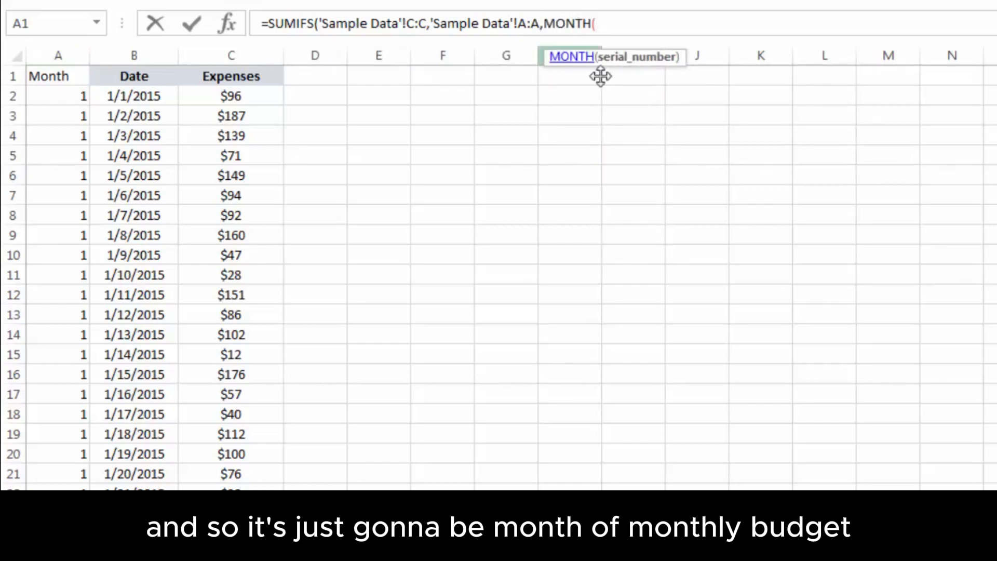
{"action": "key", "text": "ctrl+Page_Up"}
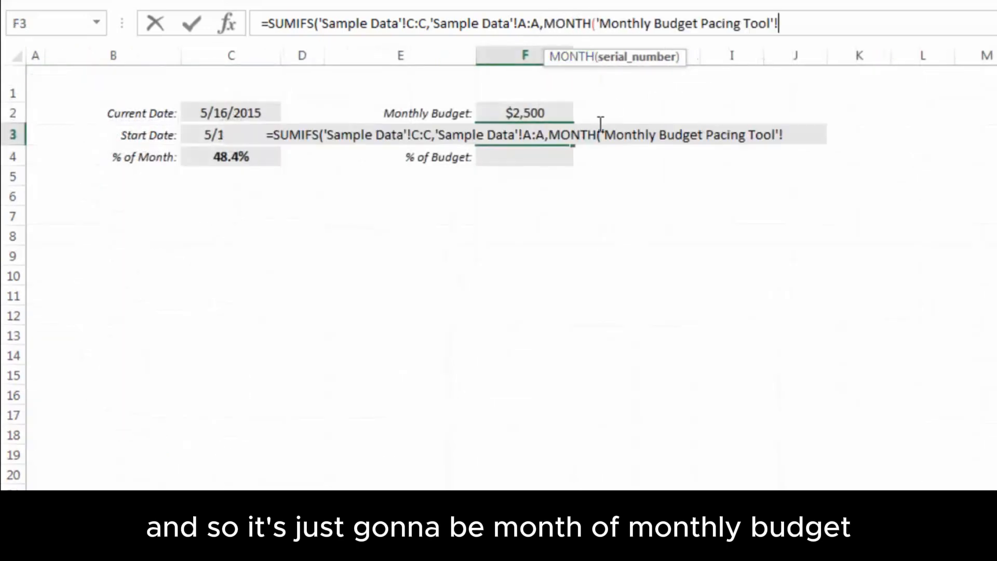
{"action": "left_click", "coordinate": [233, 110]}
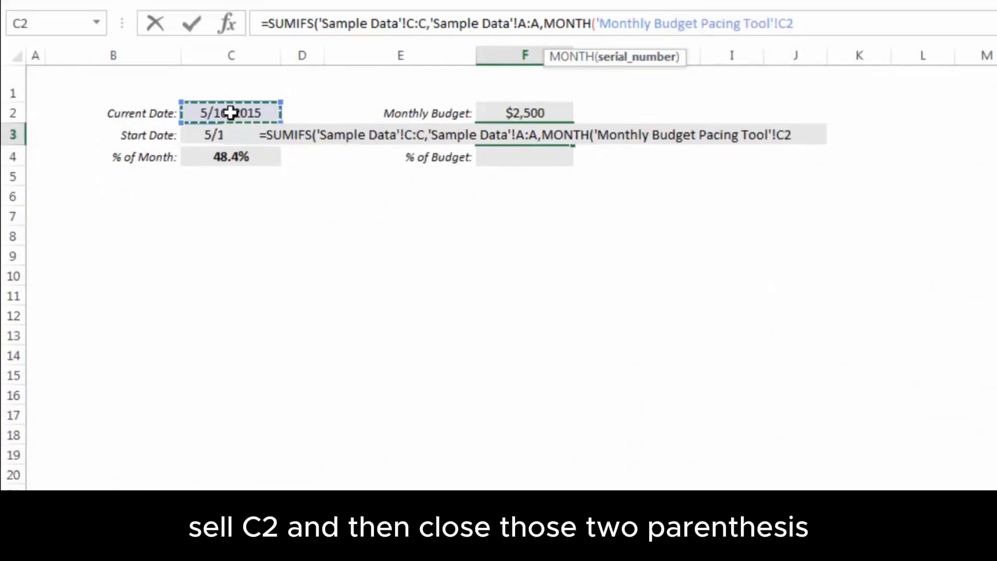
{"action": "type", "text": "))"}
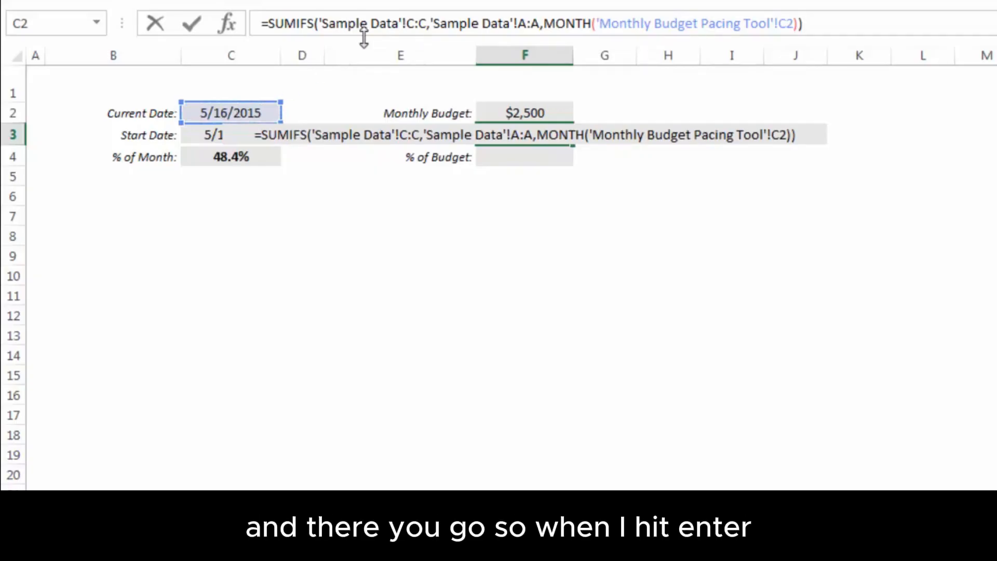
{"action": "key", "text": "Return"}
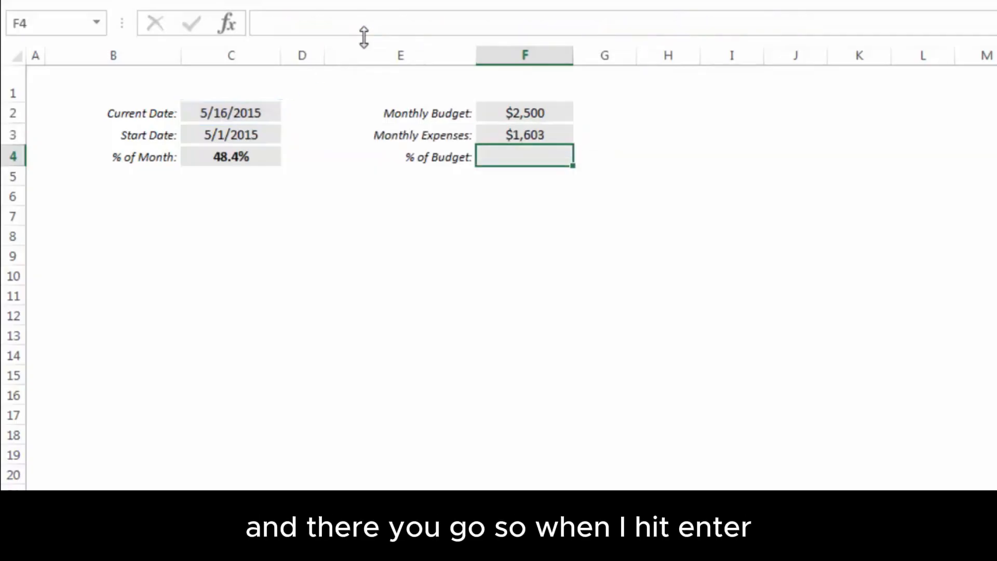
{"action": "left_click", "coordinate": [556, 134]}
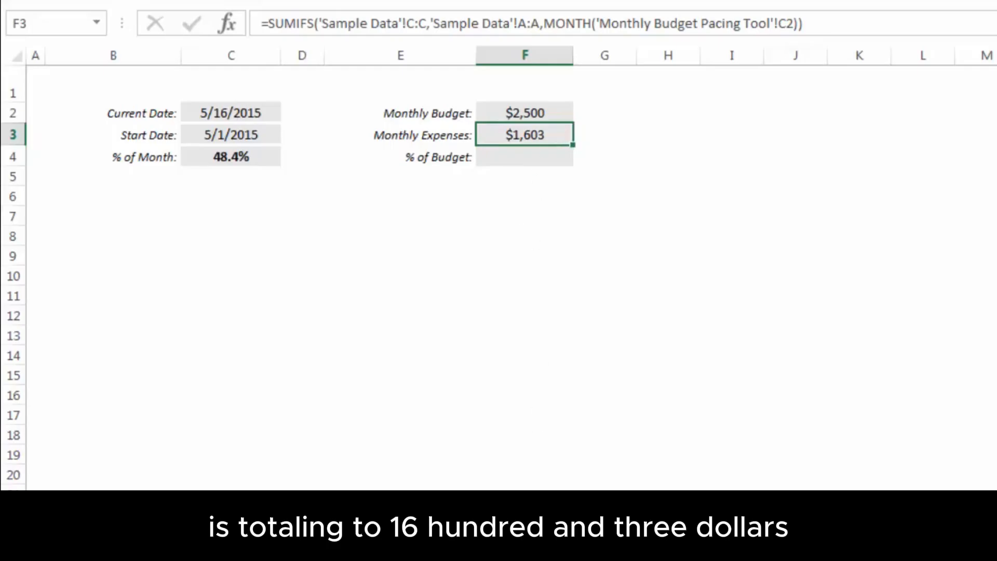
- Check the May total in the Sample Data sheet by selecting the May expense amounts, C122:C137
{"action": "scroll", "coordinate": [183, 291], "scroll_direction": "down", "scroll_amount": 20}
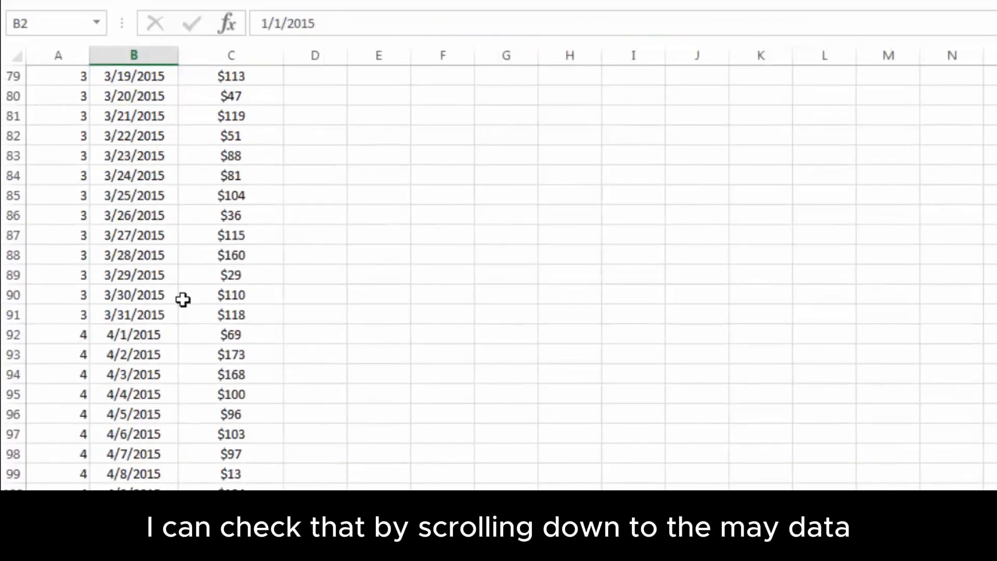
{"action": "scroll", "coordinate": [182, 299], "scroll_direction": "down", "scroll_amount": 14}
{"action": "scroll", "coordinate": [87, 182], "scroll_direction": "up", "scroll_amount": 1}
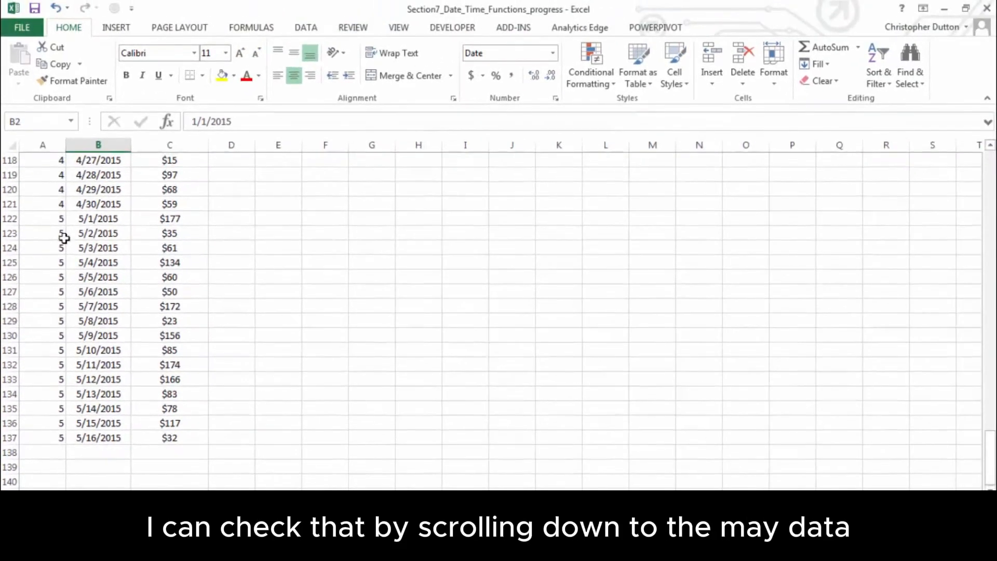
{"action": "left_click_drag", "start_coordinate": [172, 219], "coordinate": [166, 438]}
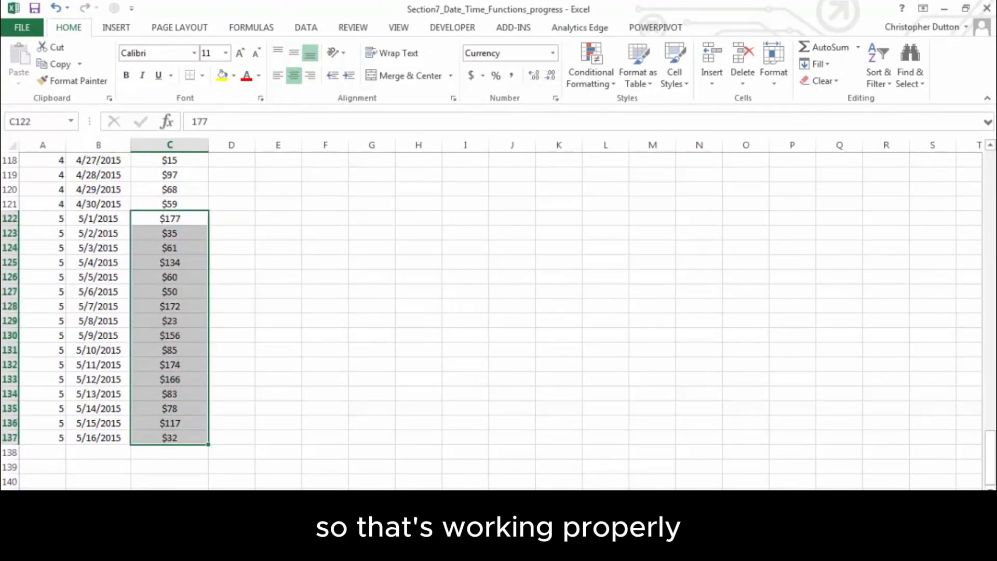
- Return to the Monthly Budget Pacing Tool sheet and calculate the current date's month number in D2 with =MONTH(C2)
{"action": "left_click", "coordinate": [231, 499]}
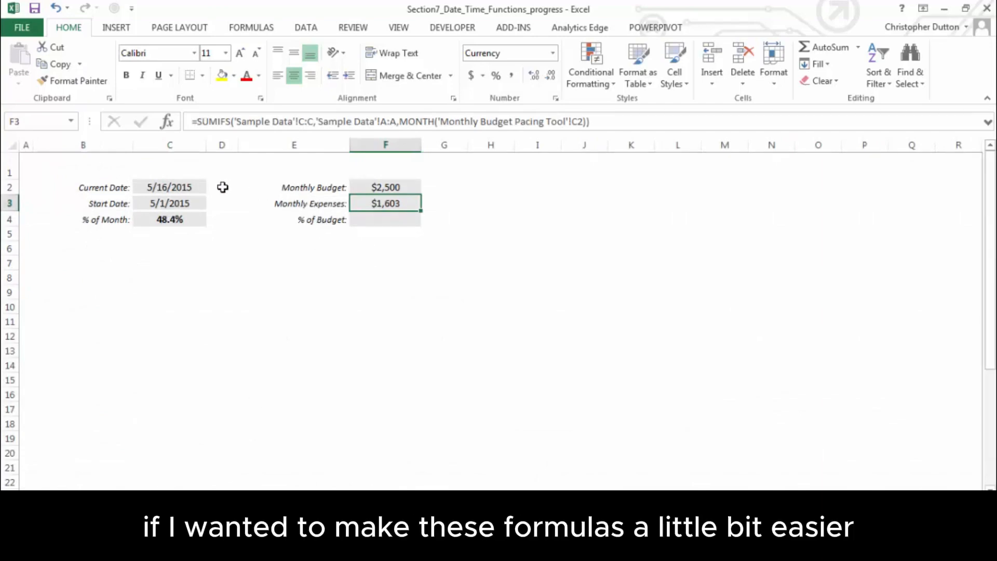
{"action": "left_click", "coordinate": [223, 187]}
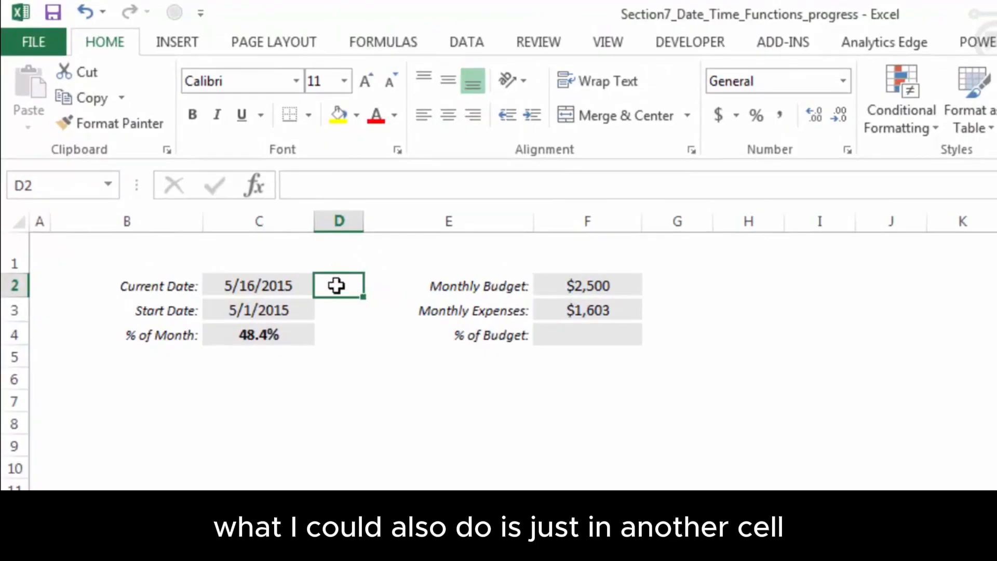
{"action": "type", "text": "=MONTH("}
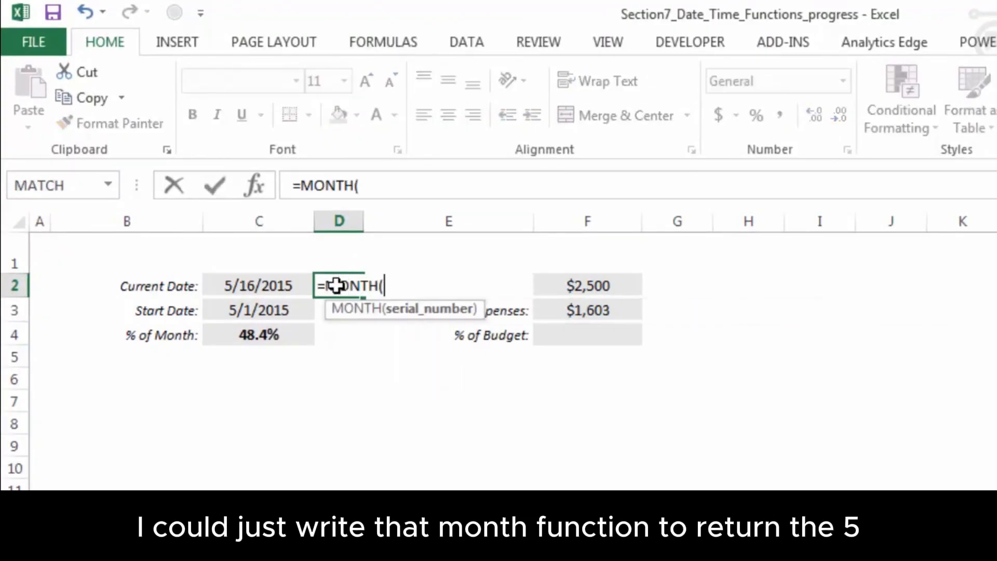
{"action": "key", "text": "Left"}
{"action": "type", "text": ")"}
{"action": "key", "text": "Return"}
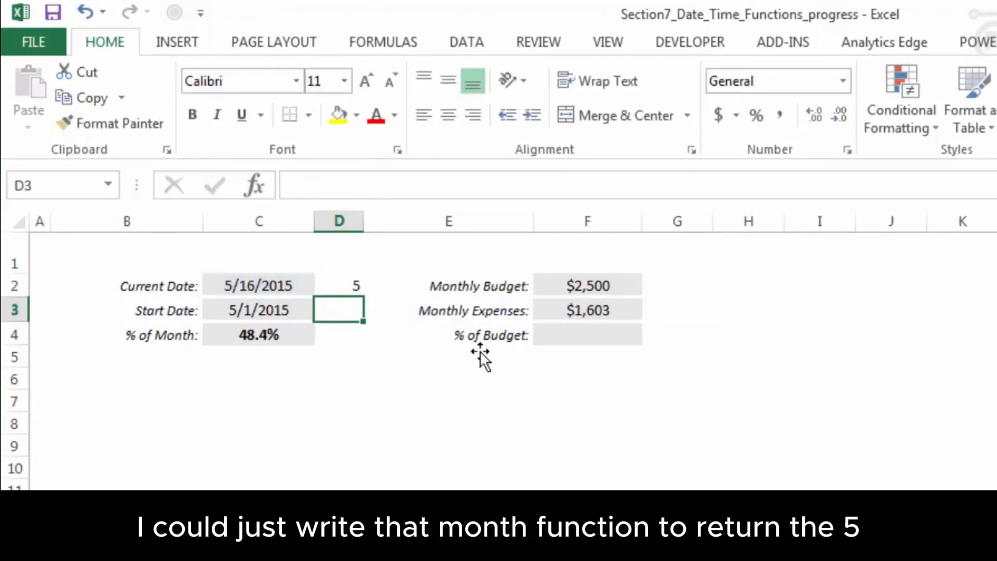
- Replace the MONTH expression in the Monthly Expenses SUMIFS formula in F3 with a reference to cell D2
{"action": "left_click", "coordinate": [583, 310]}
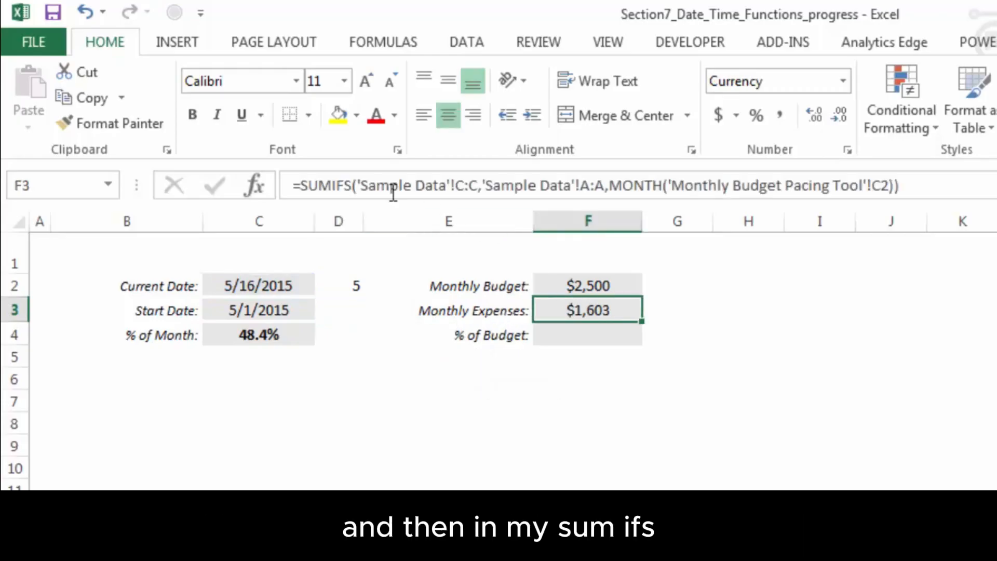
{"action": "left_click_drag", "start_coordinate": [609, 186], "coordinate": [891, 176]}
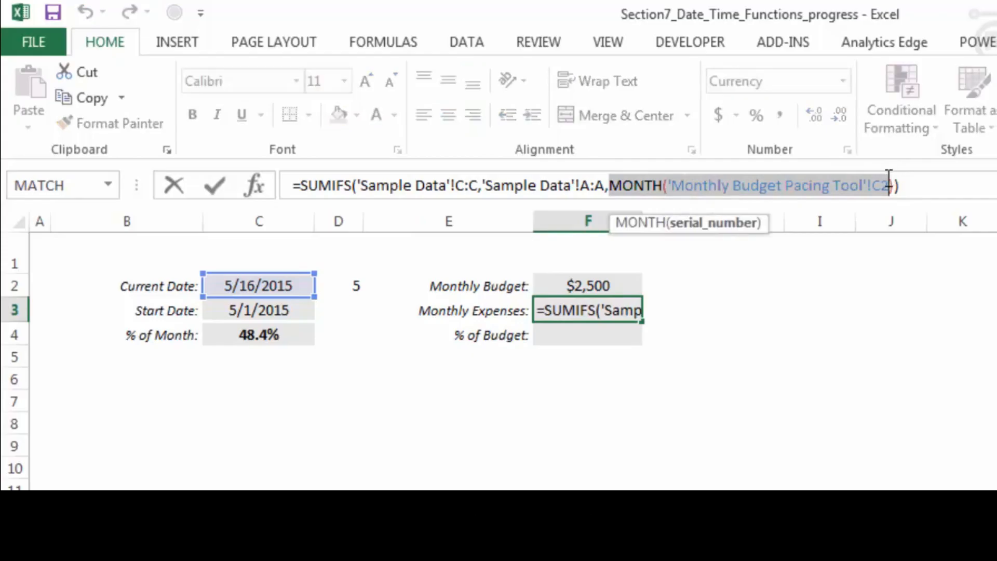
{"action": "key", "text": "Delete"}
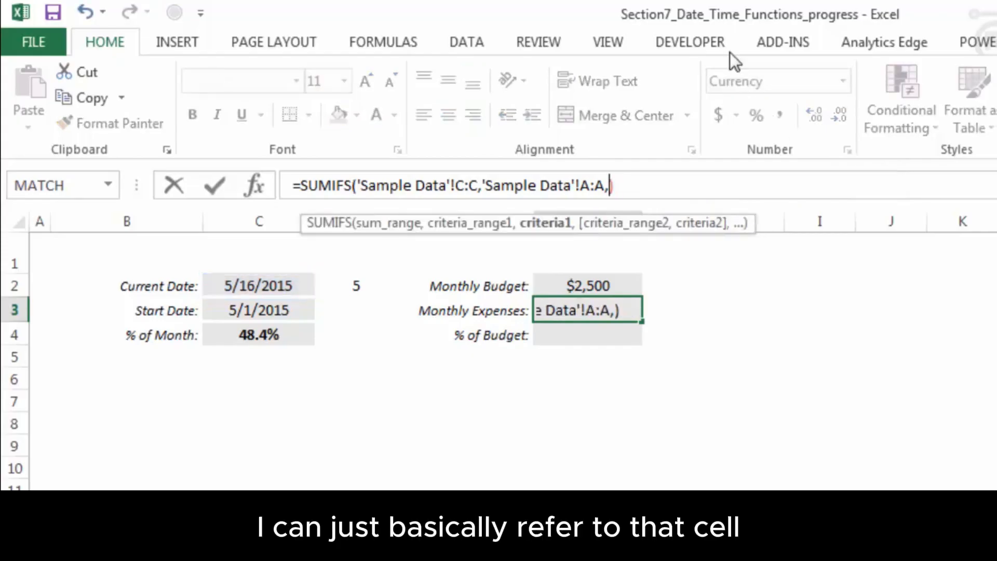
{"action": "left_click", "coordinate": [365, 286]}
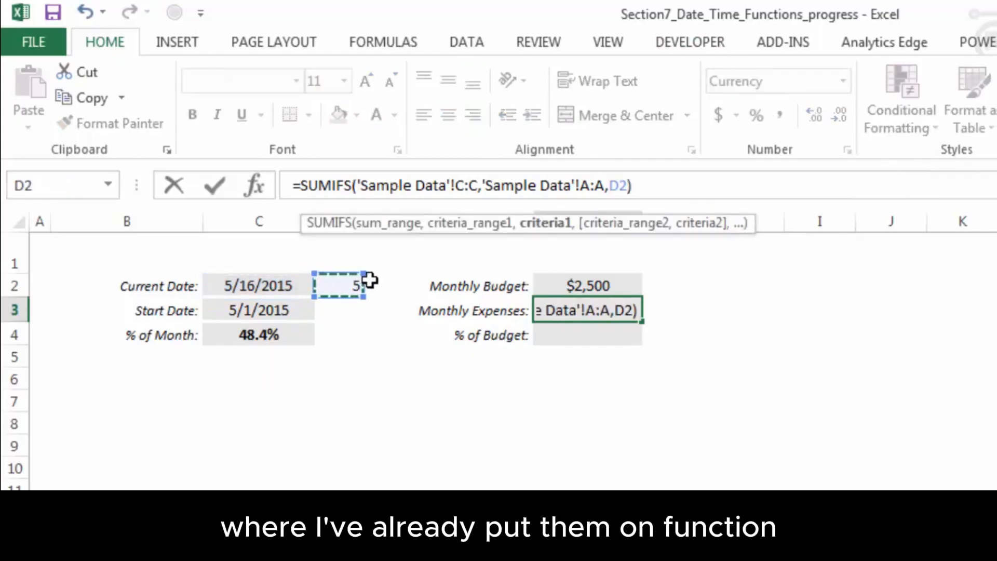
{"action": "key", "text": "Return"}
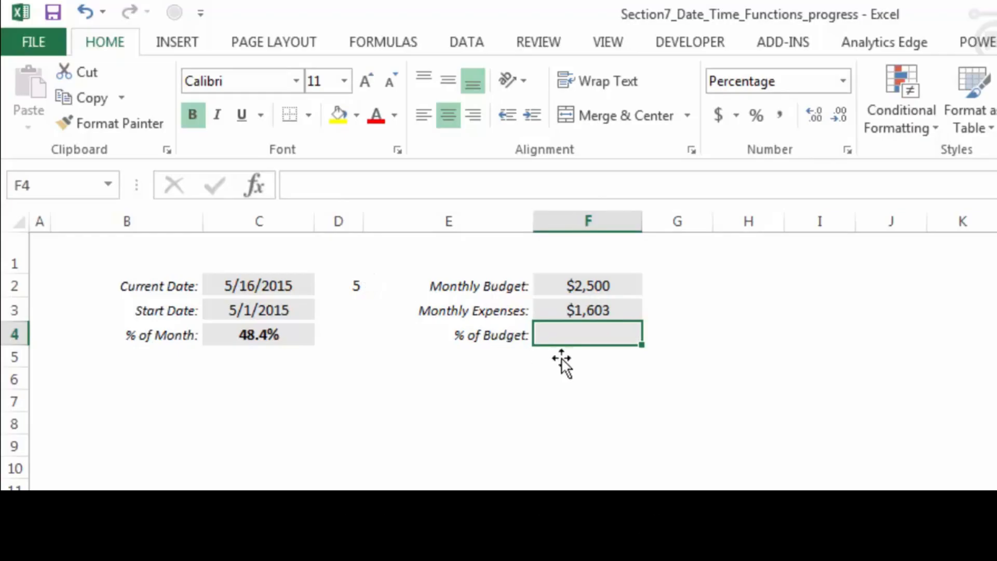
- Calculate % of Budget in F4 by dividing monthly expenses by monthly budget, =F3/F2
{"action": "type", "text": "="}
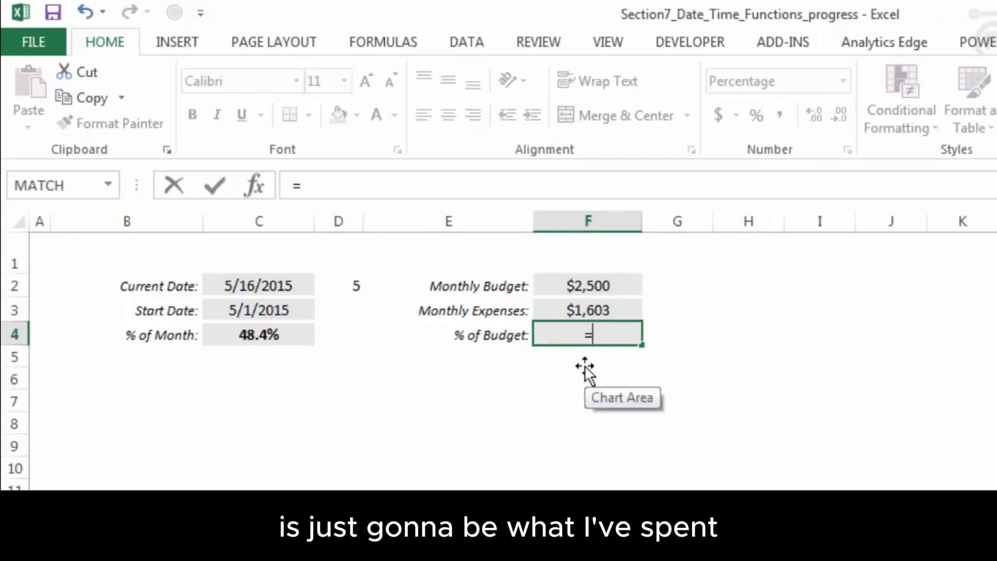
{"action": "key", "text": "Up"}
{"action": "type", "text": "/"}
{"action": "key", "text": "Up"}
{"action": "key", "text": "Up"}
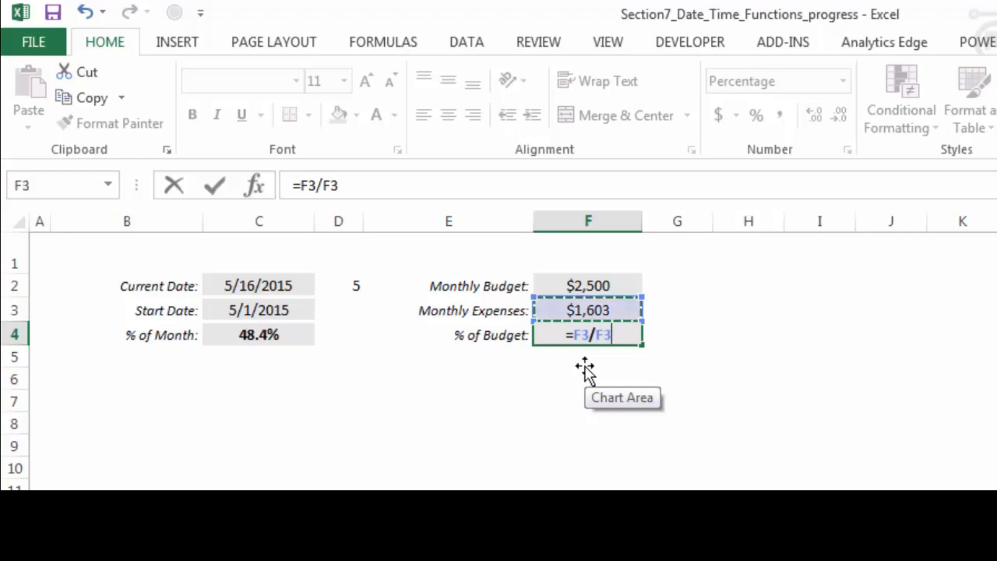
{"action": "key", "text": "Return"}
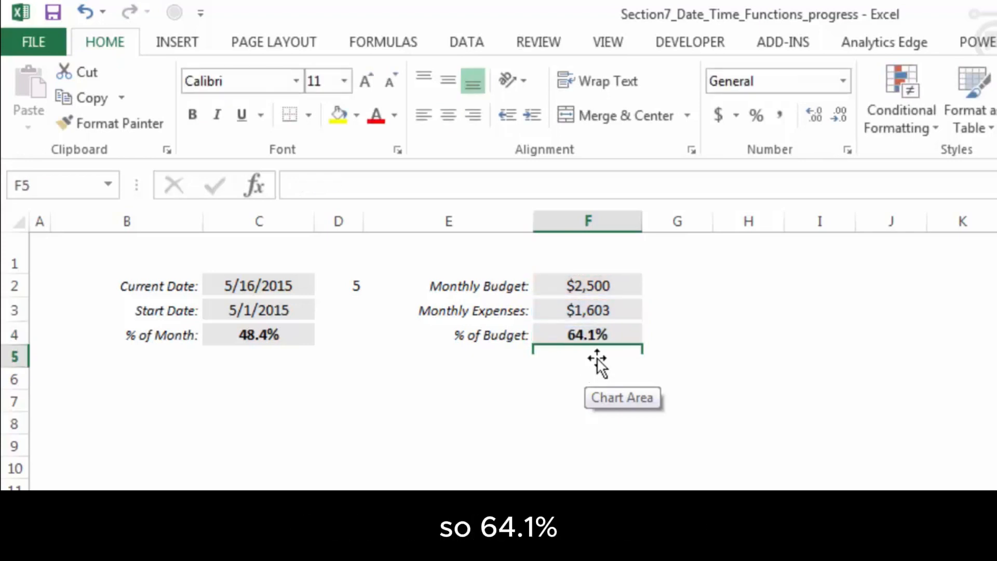
- Add a data series to the blank chart below the figures, named from B4 (% of Month) with its value from C4
{"action": "left_click", "coordinate": [436, 420]}
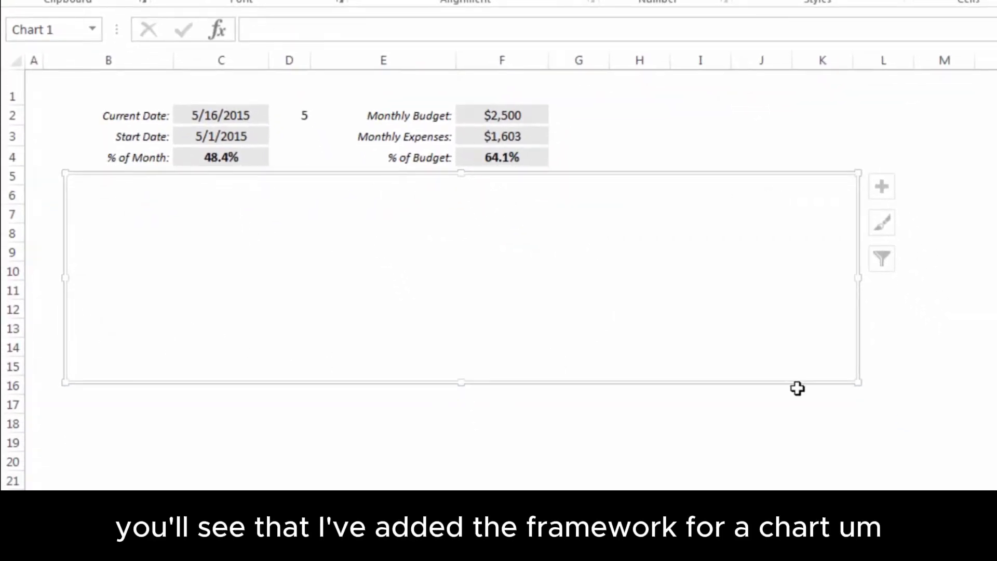
{"action": "right_click", "coordinate": [326, 236]}
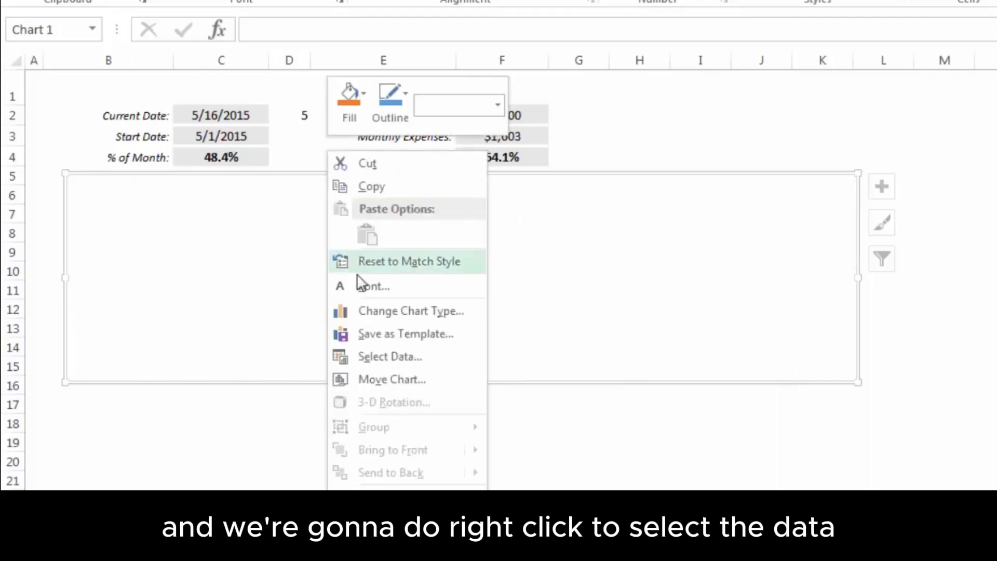
{"action": "left_click", "coordinate": [420, 359]}
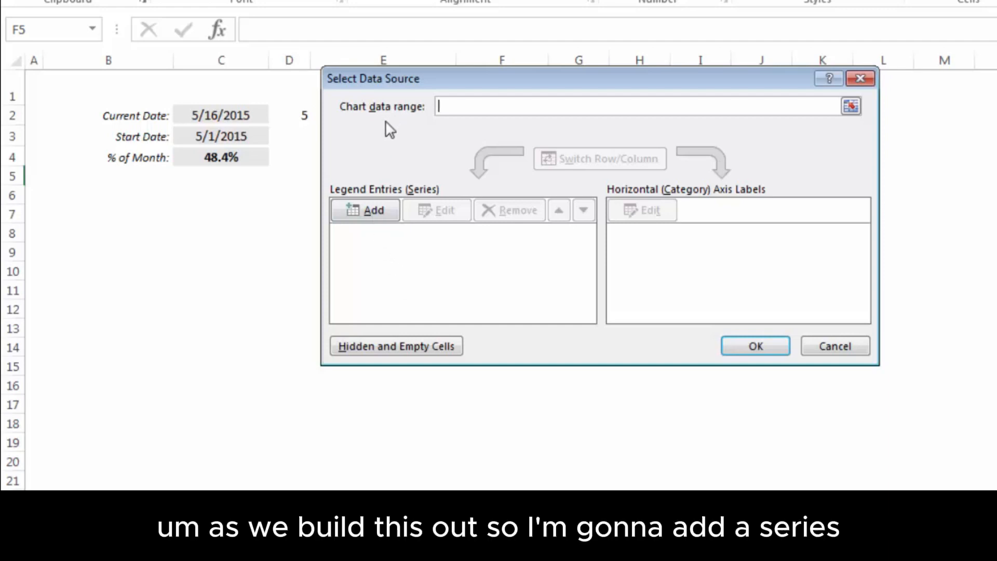
{"action": "left_click", "coordinate": [371, 211]}
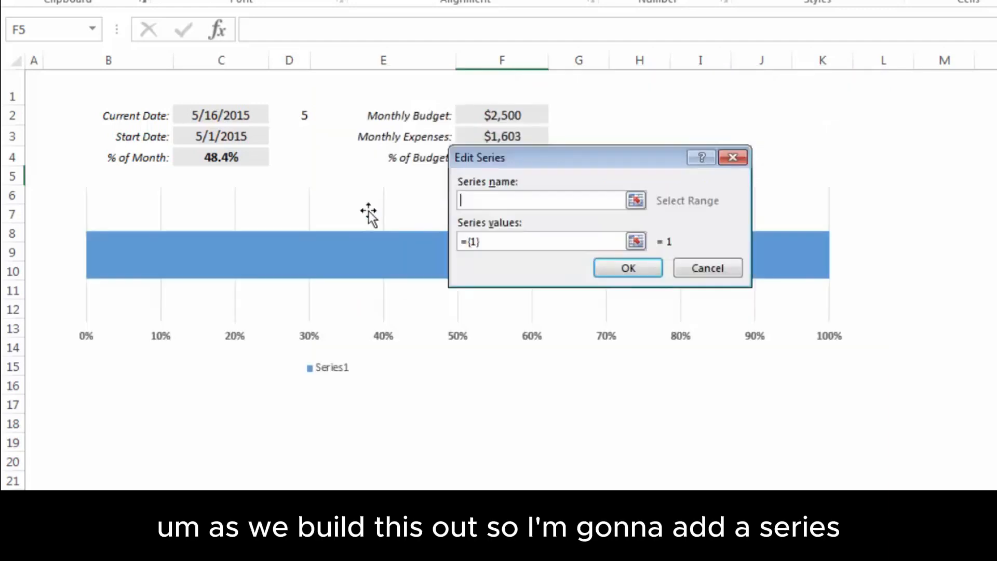
{"action": "left_click", "coordinate": [636, 200]}
{"action": "left_click", "coordinate": [131, 158]}
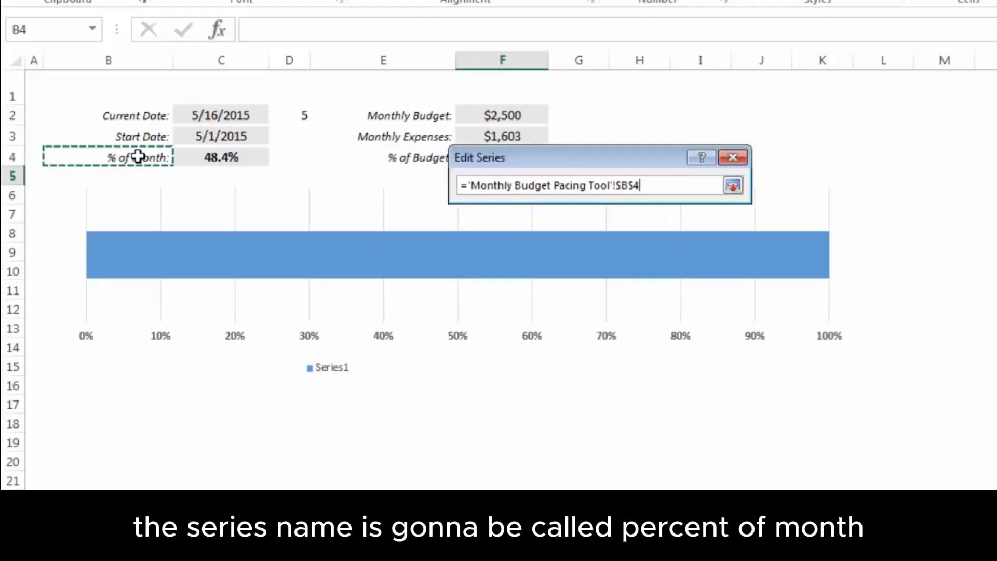
{"action": "left_click", "coordinate": [733, 185]}
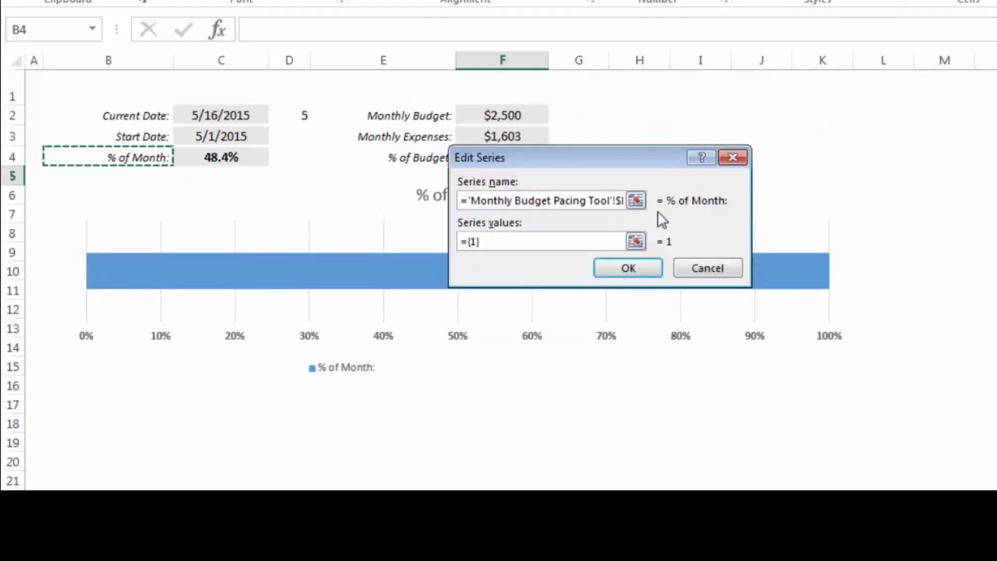
{"action": "left_click", "coordinate": [635, 241]}
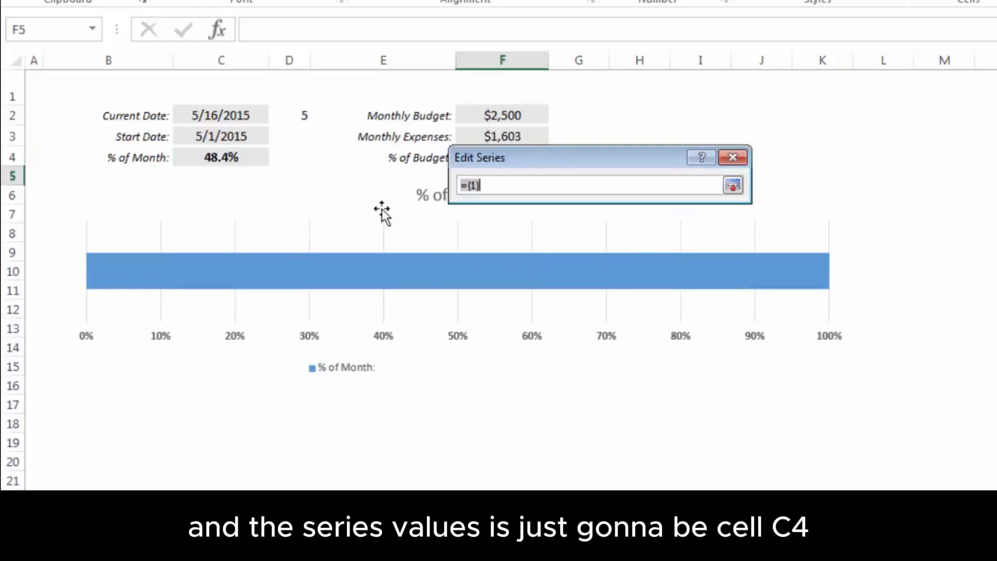
{"action": "left_click", "coordinate": [225, 161]}
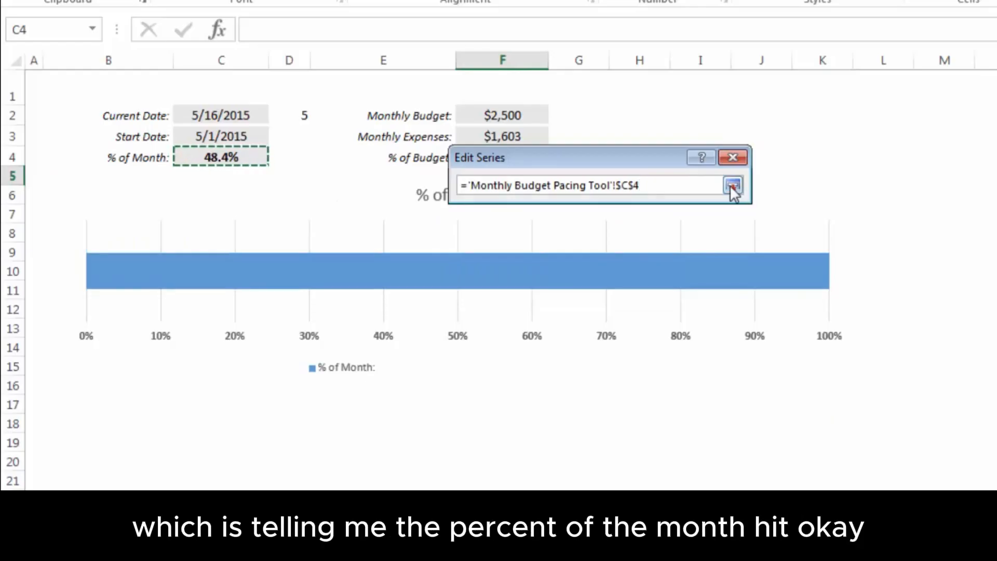
{"action": "left_click", "coordinate": [731, 185]}
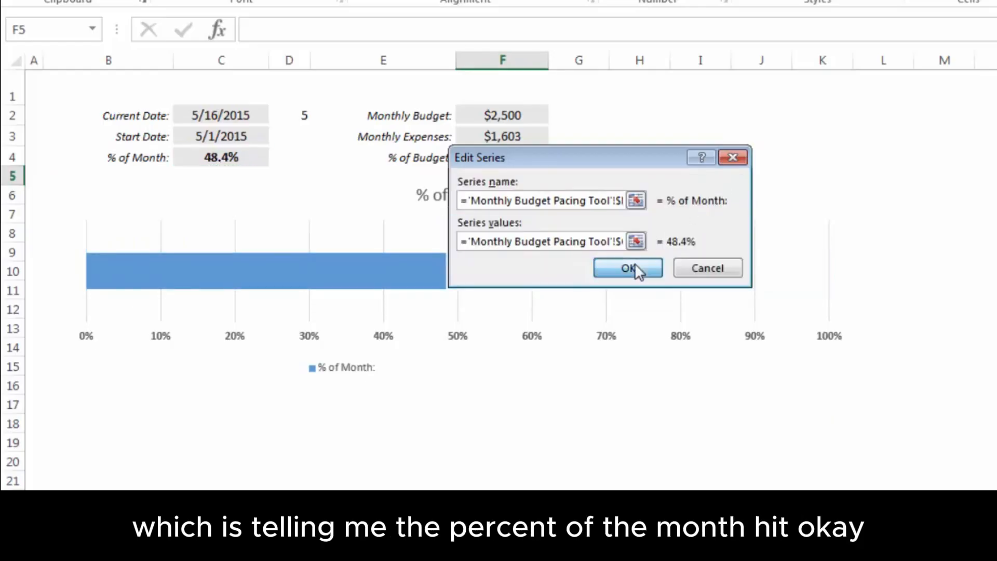
{"action": "left_click", "coordinate": [635, 265]}
- Add a second chart series named from E4 (% of Budget) with its value from F4, and apply the chart's data source
{"action": "left_click", "coordinate": [361, 209]}
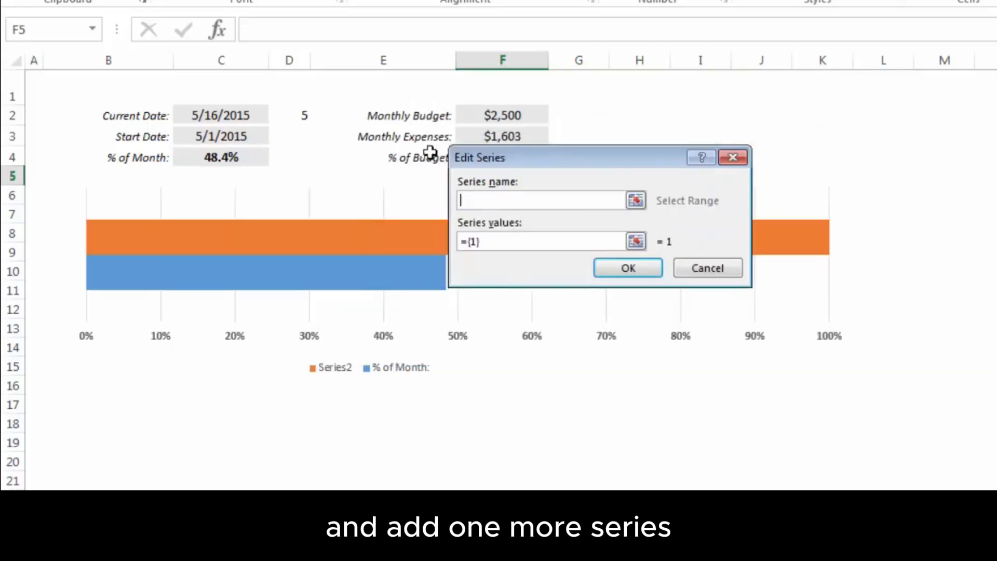
{"action": "left_click_drag", "start_coordinate": [510, 161], "coordinate": [632, 143]}
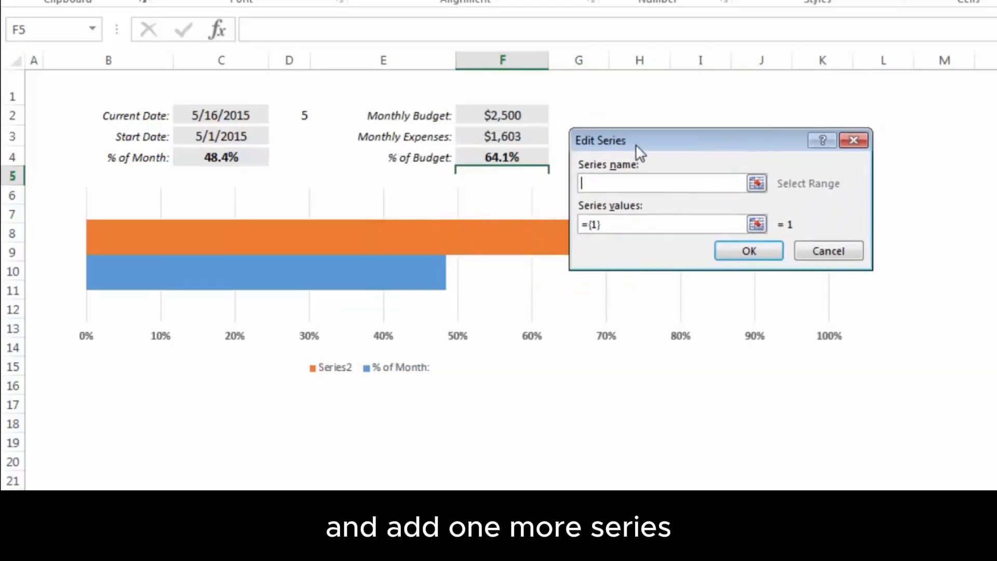
{"action": "left_click", "coordinate": [756, 181]}
{"action": "left_click", "coordinate": [436, 159]}
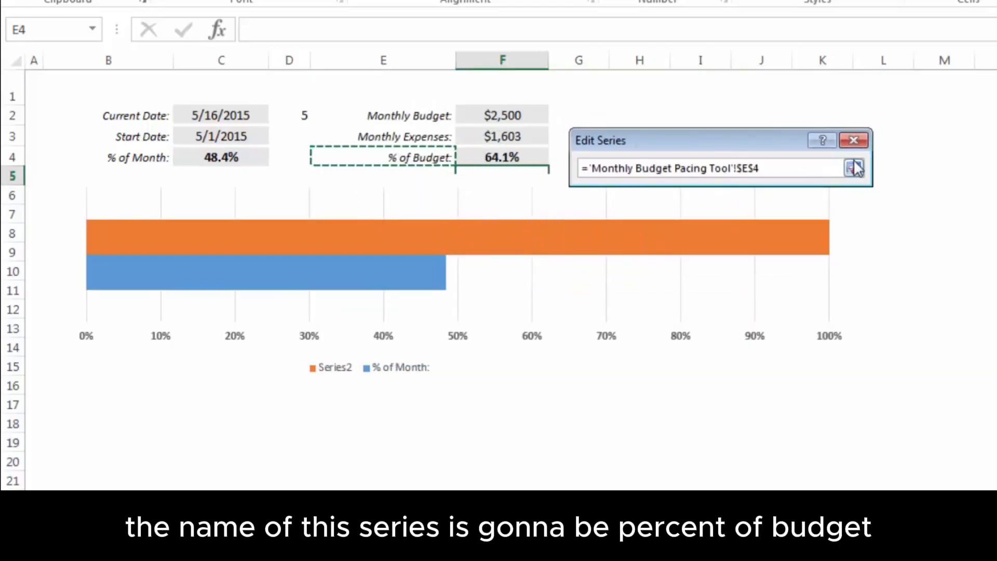
{"action": "left_click", "coordinate": [853, 168]}
{"action": "left_click", "coordinate": [757, 222]}
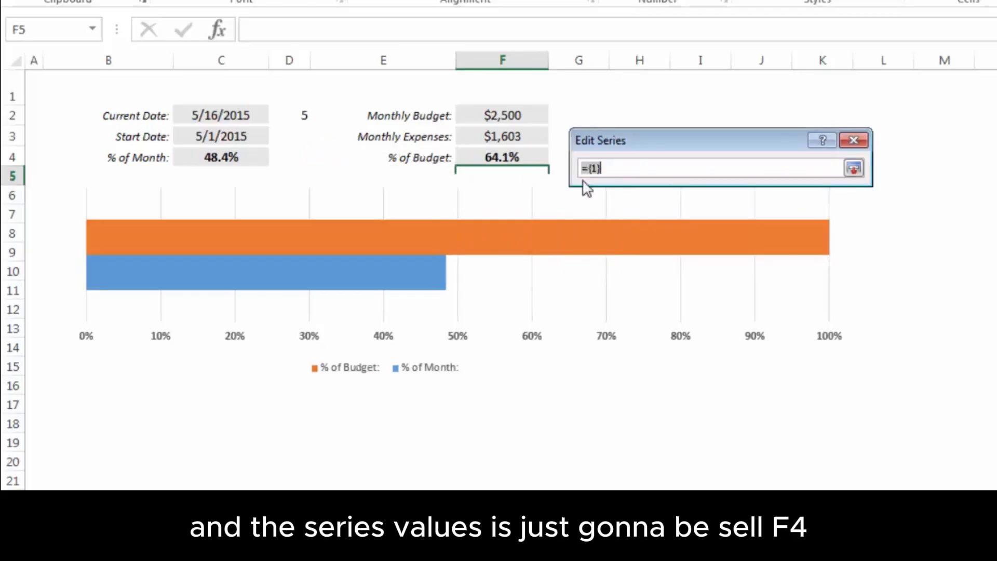
{"action": "left_click", "coordinate": [521, 155]}
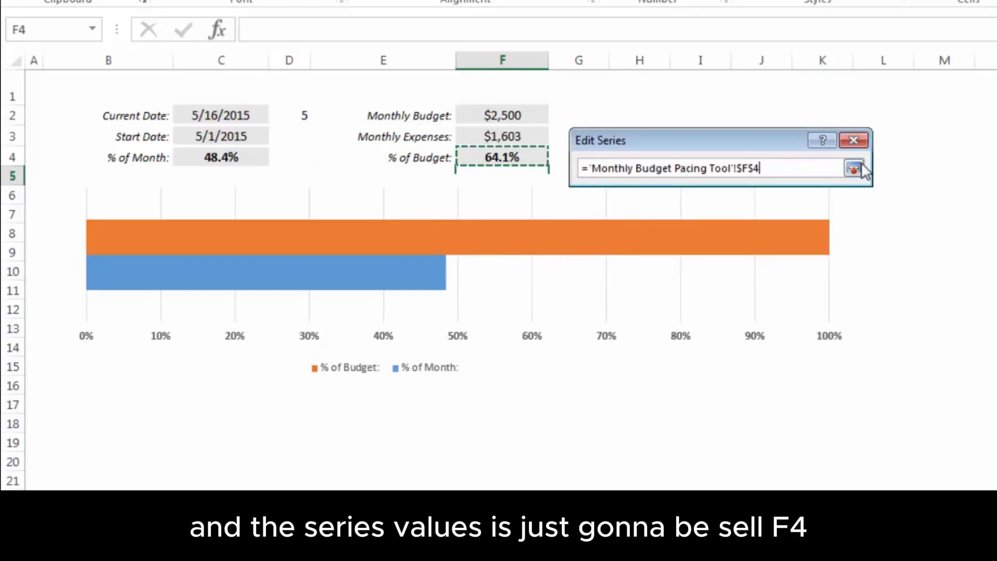
{"action": "left_click", "coordinate": [853, 168]}
{"action": "left_click", "coordinate": [757, 251]}
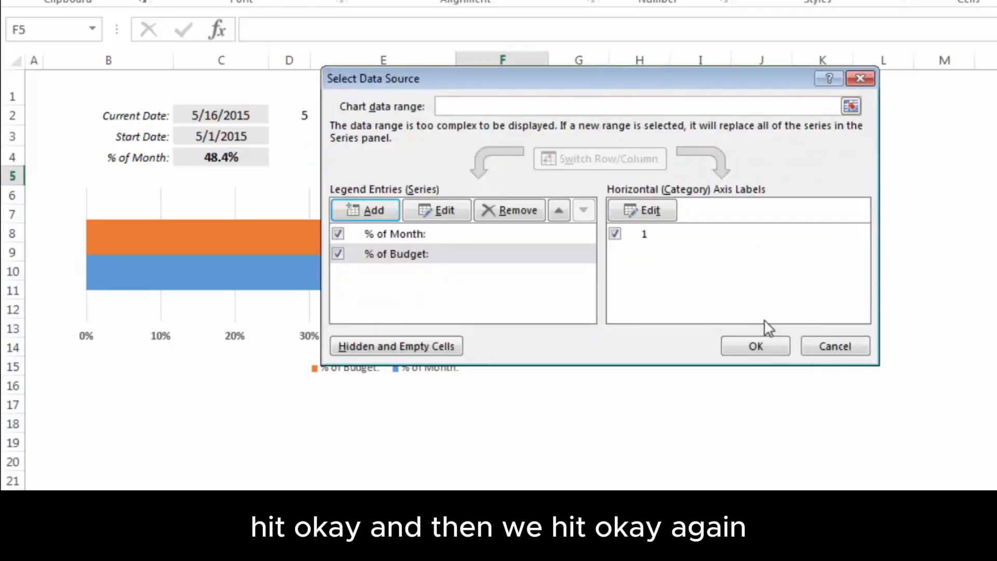
{"action": "left_click", "coordinate": [763, 345]}
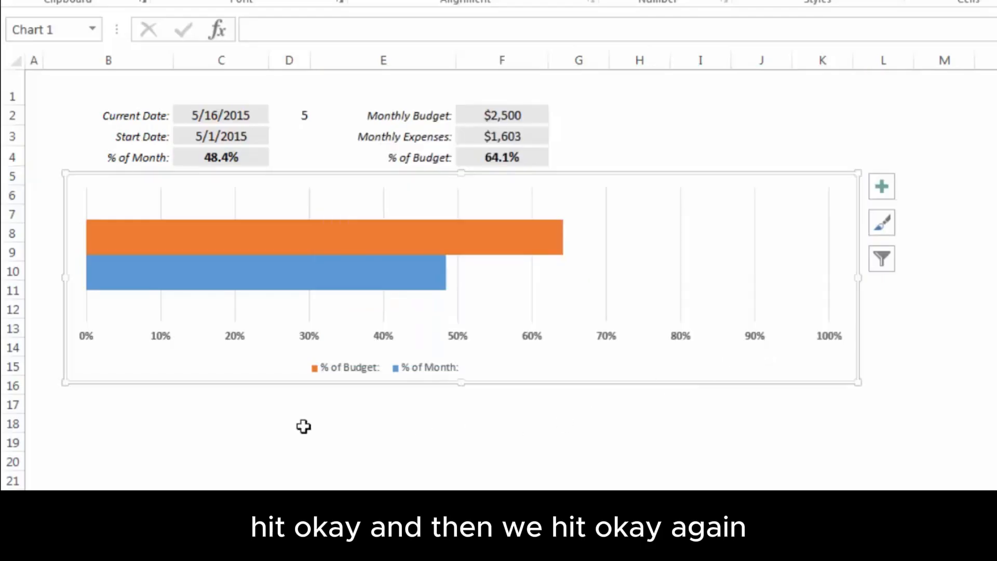
- Widen the chart's legend to spread out the % of Budget and % of Month entries, and deselect the chart
{"action": "left_click", "coordinate": [443, 370]}
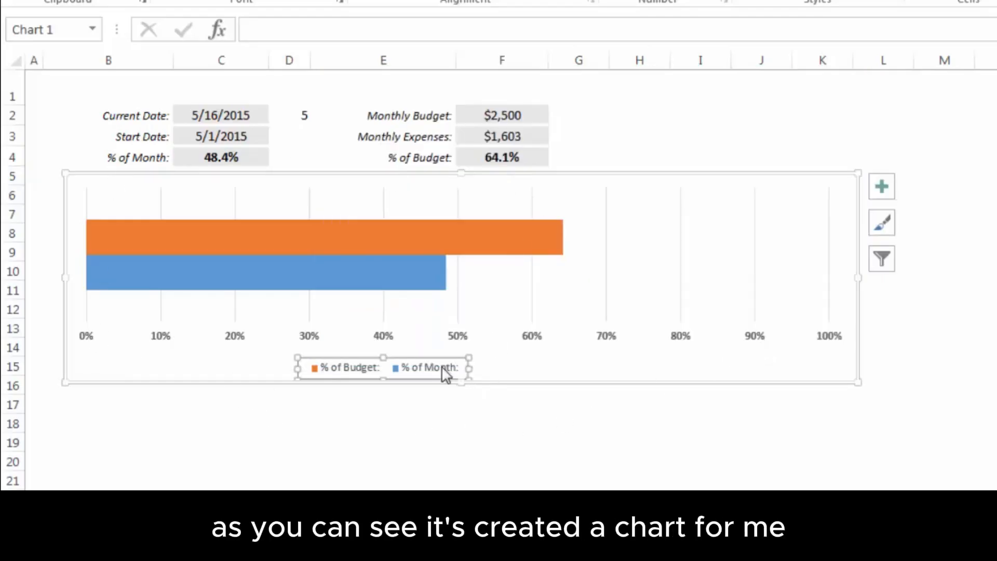
{"action": "left_click_drag", "start_coordinate": [468, 368], "coordinate": [568, 369]}
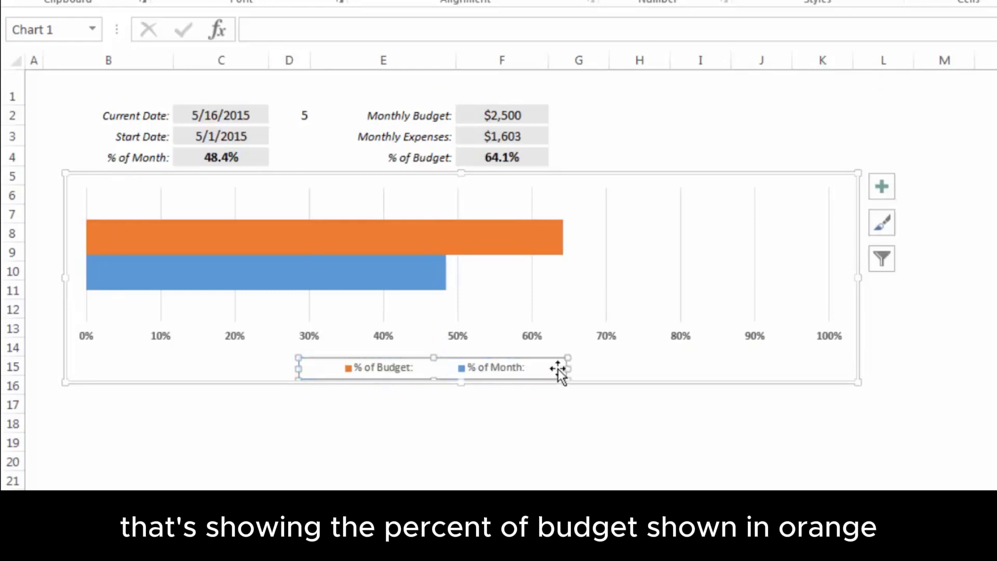
{"action": "mouse_move", "coordinate": [395, 280]}
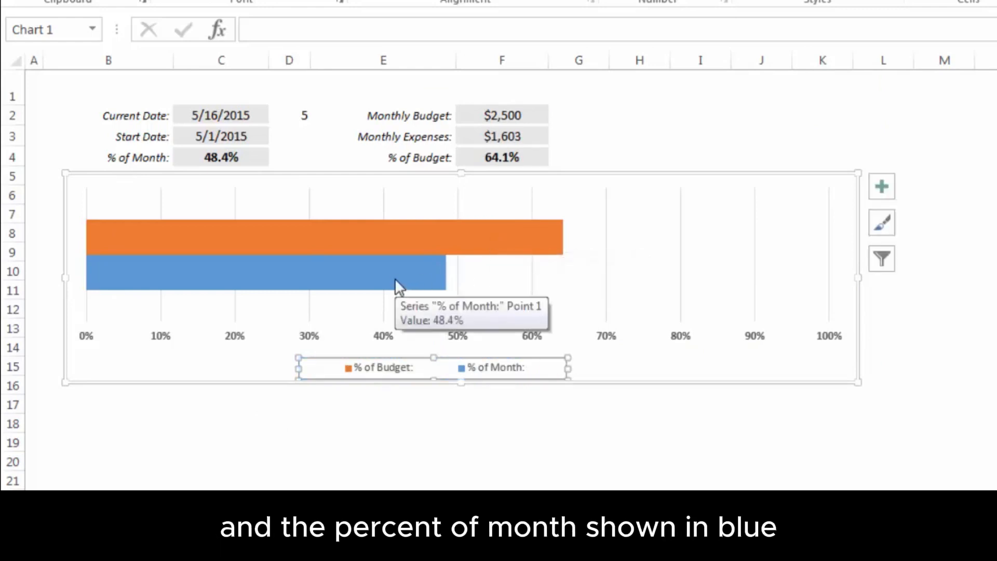
{"action": "left_click", "coordinate": [461, 456]}
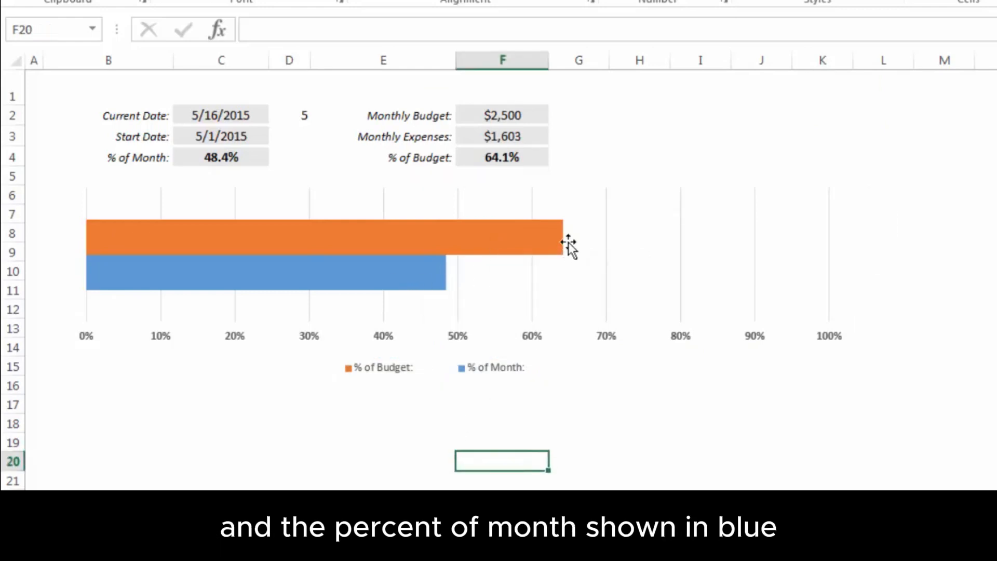
- Calculate the difference between % of Budget and % of Month in merged cell H2 with =F4-C4, and reselect that cell
{"action": "left_click", "coordinate": [674, 125]}
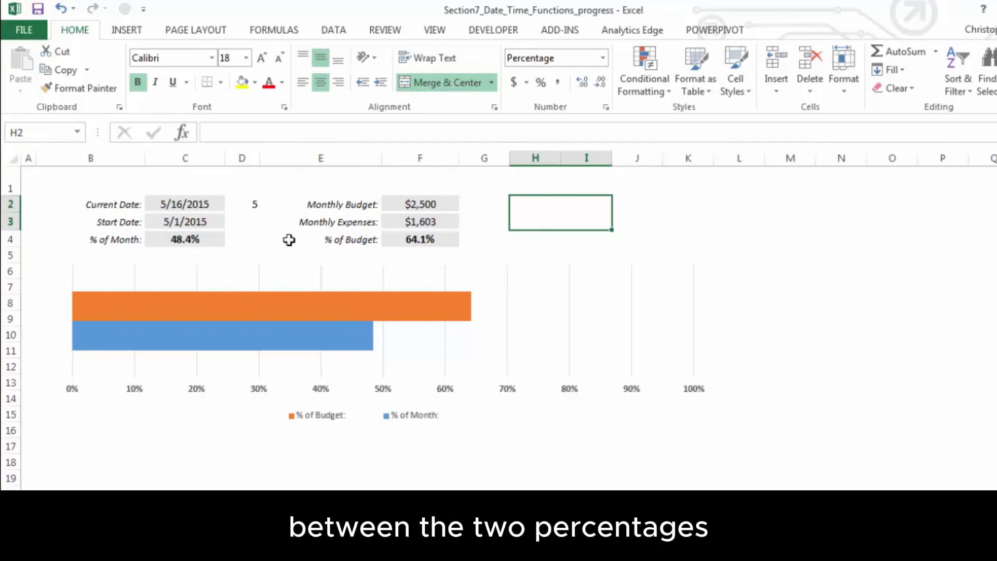
{"action": "type", "text": "="}
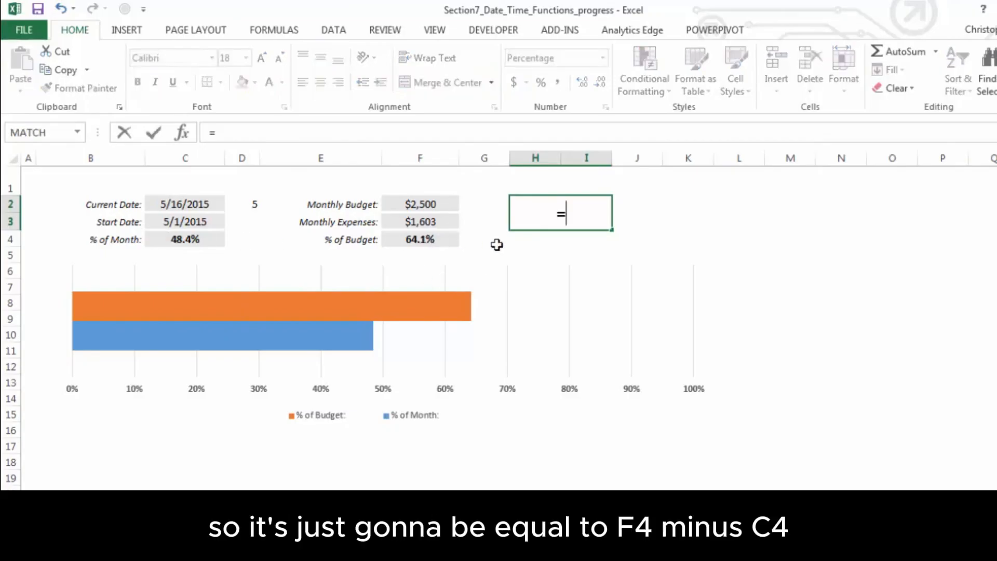
{"action": "left_click", "coordinate": [420, 238]}
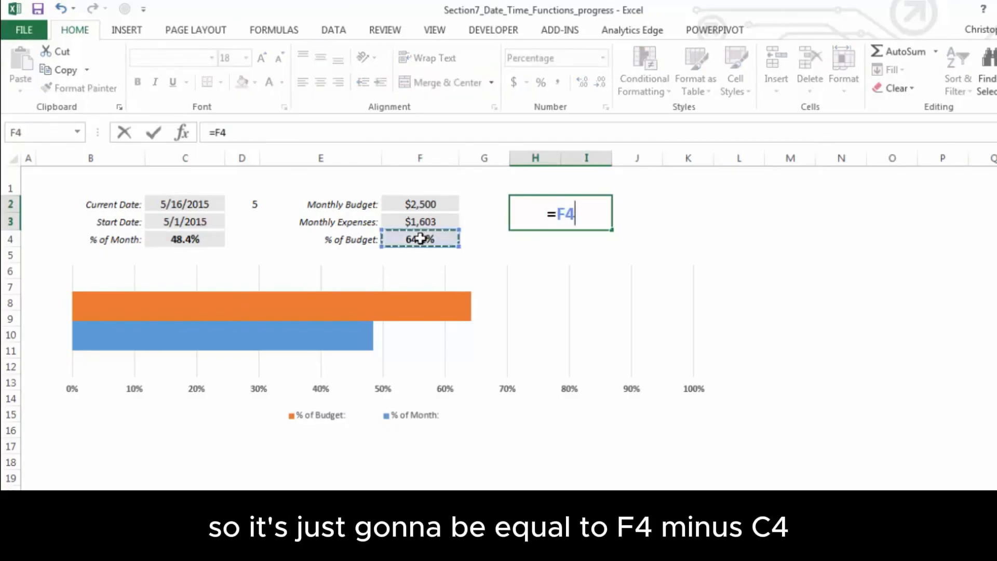
{"action": "type", "text": "-"}
{"action": "left_click", "coordinate": [194, 237]}
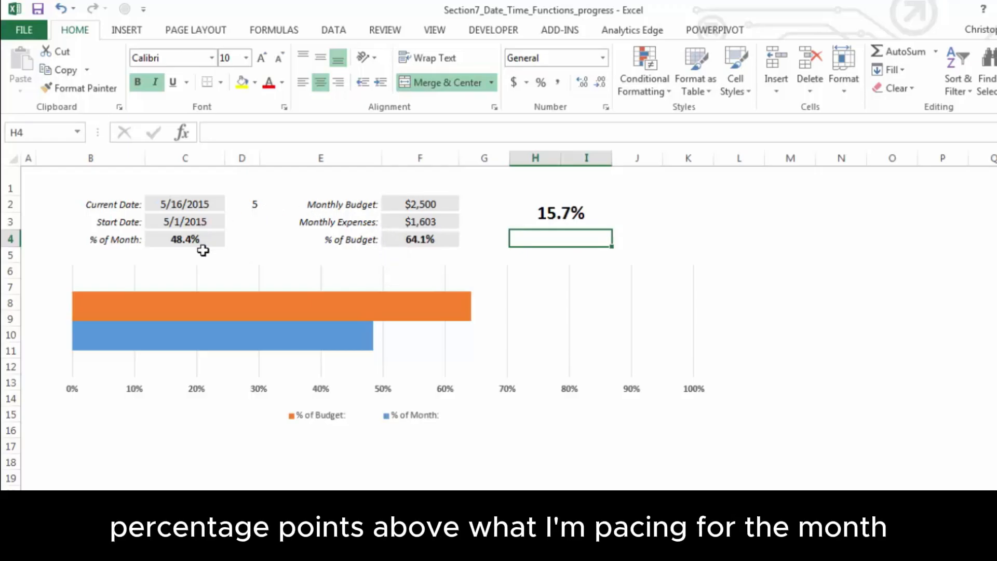
{"action": "left_click", "coordinate": [534, 211]}
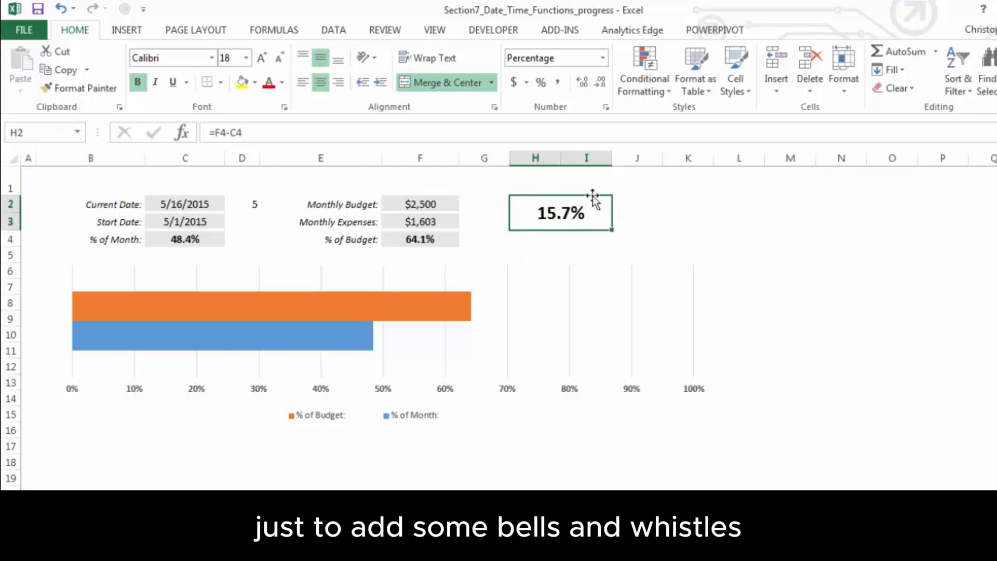
- Add a conditional formatting rule to cell H2 giving values greater than 0 Light Red Fill with Dark Red Text
{"action": "left_click", "coordinate": [646, 92]}
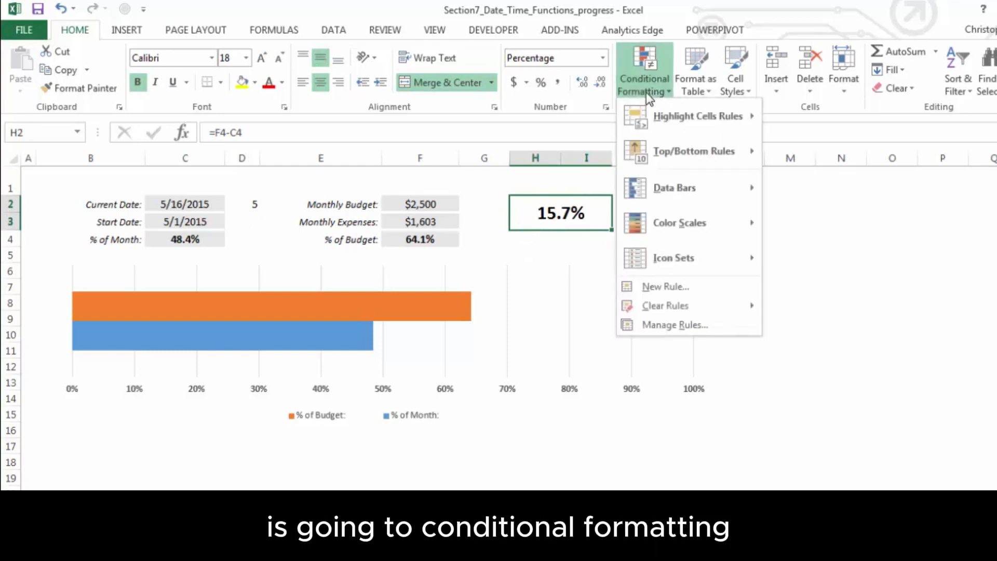
{"action": "mouse_move", "coordinate": [676, 120]}
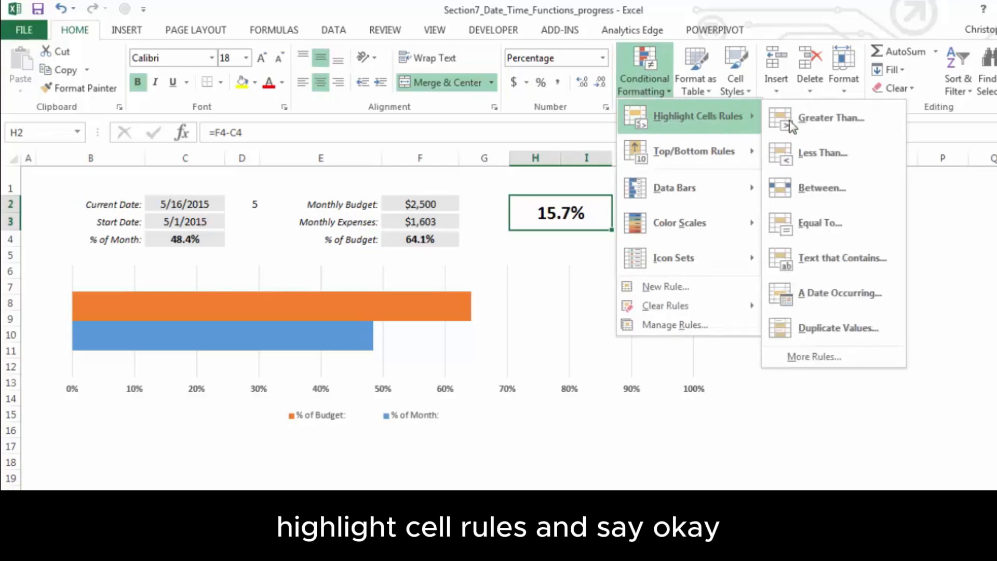
{"action": "left_click", "coordinate": [830, 120]}
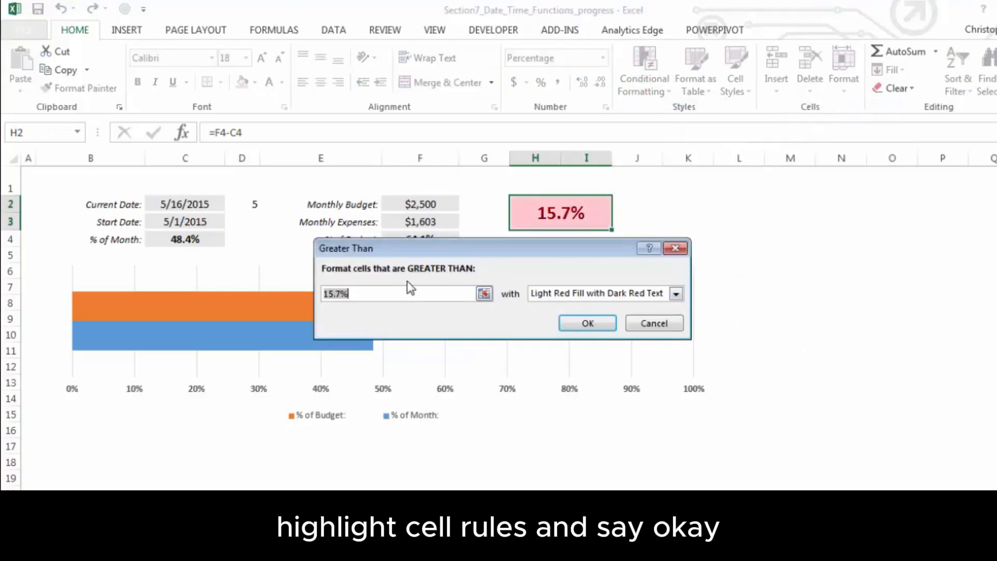
{"action": "type", "text": "0"}
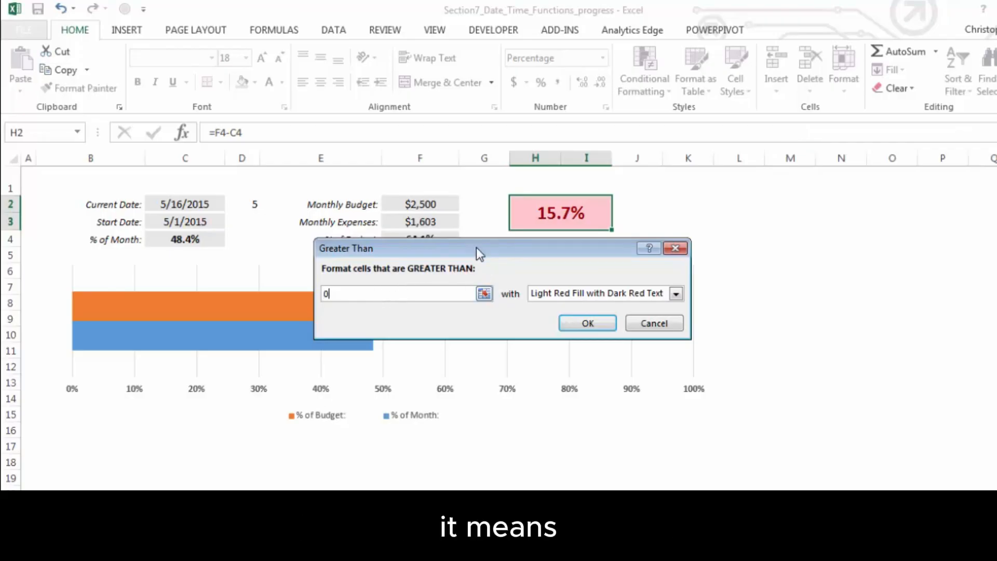
{"action": "left_click_drag", "start_coordinate": [480, 255], "coordinate": [475, 280]}
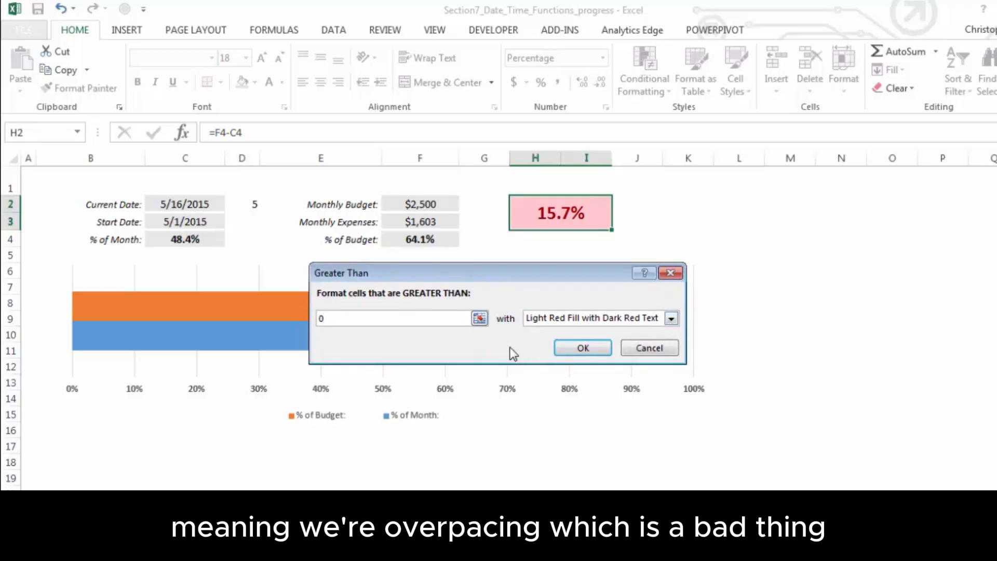
{"action": "left_click", "coordinate": [671, 319]}
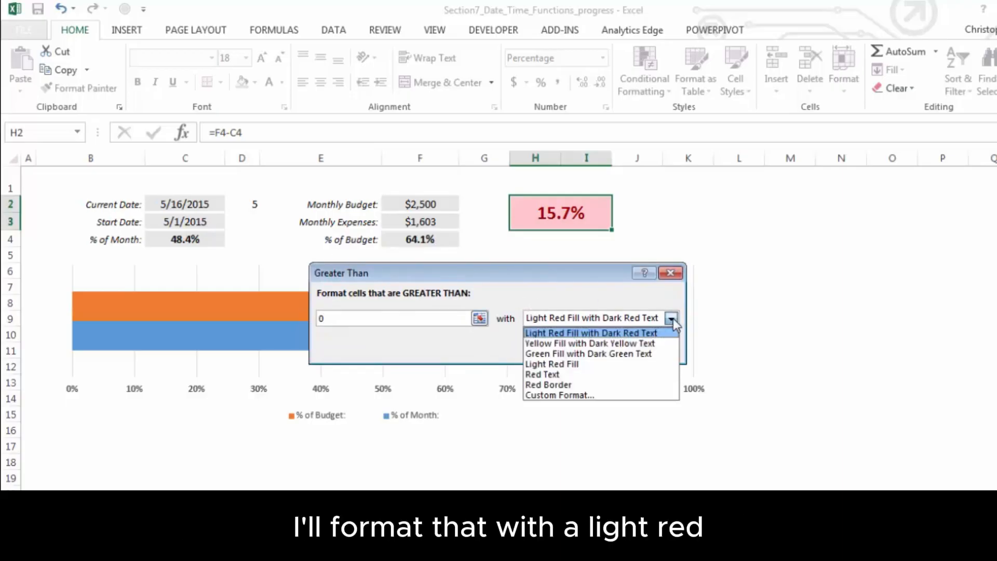
{"action": "left_click", "coordinate": [591, 333]}
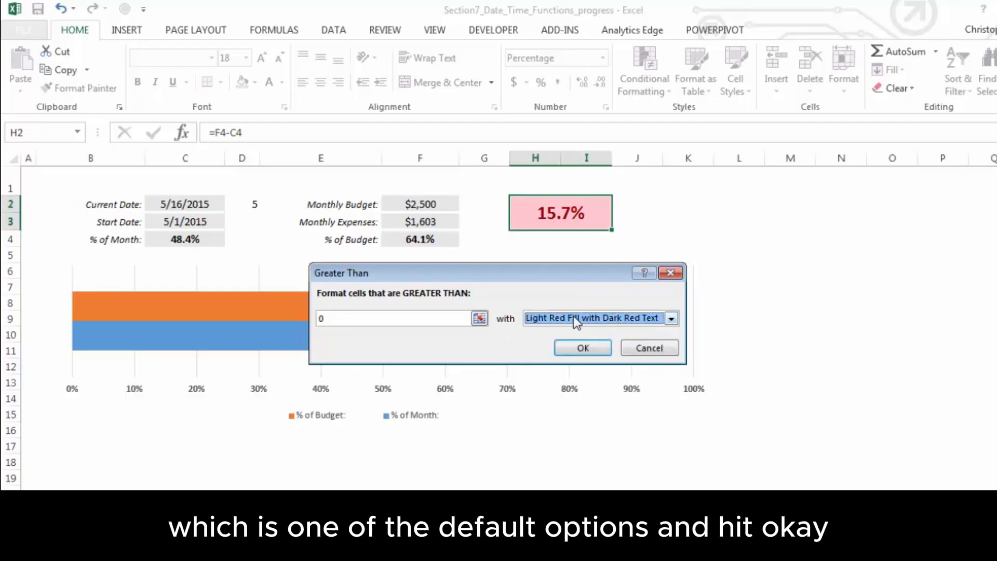
{"action": "left_click", "coordinate": [583, 348]}
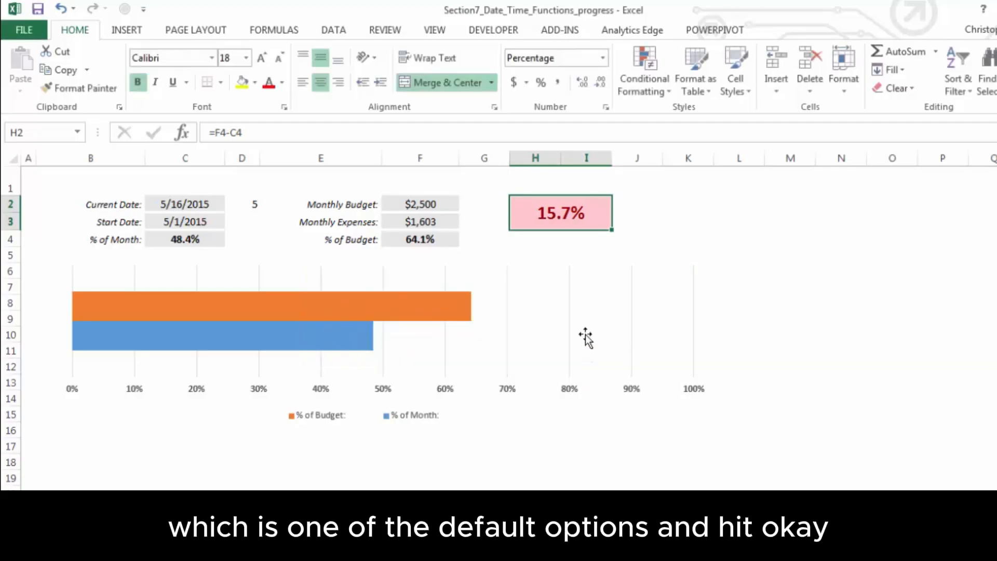
- Add a second conditional formatting rule to cell H2 giving values less than 0 Green Fill with Dark Green Text
{"action": "left_click", "coordinate": [648, 94]}
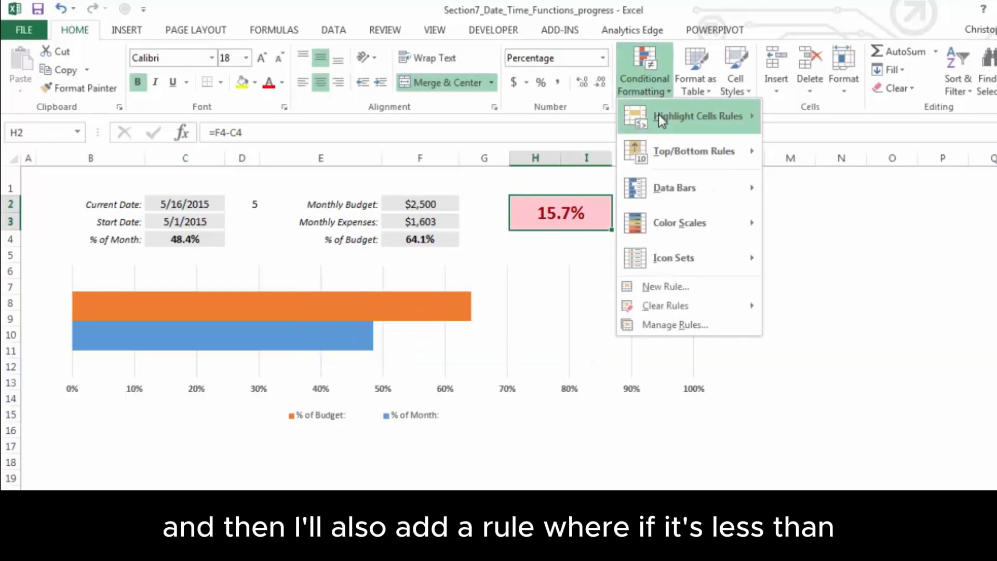
{"action": "mouse_move", "coordinate": [684, 118]}
{"action": "left_click", "coordinate": [855, 151]}
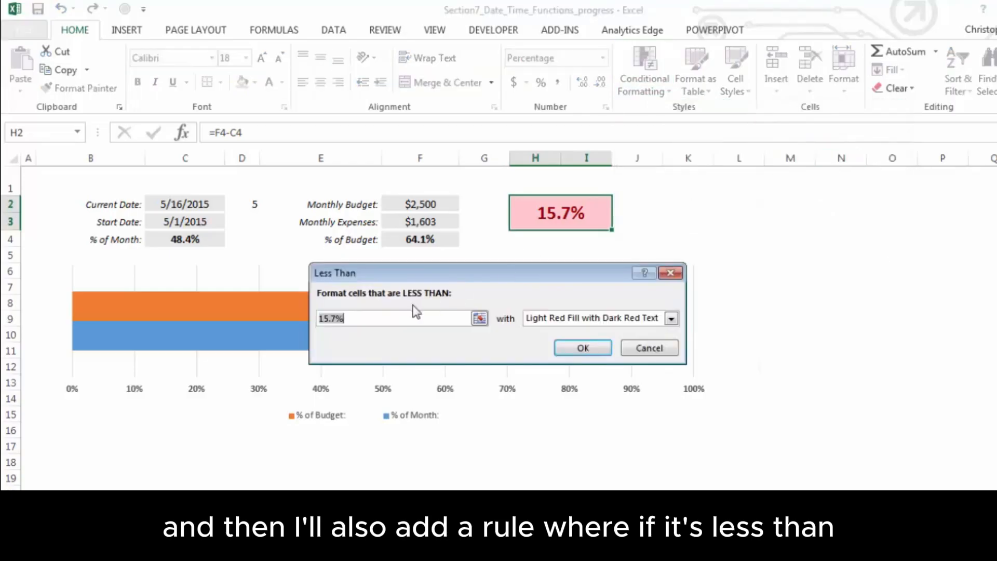
{"action": "type", "text": "0"}
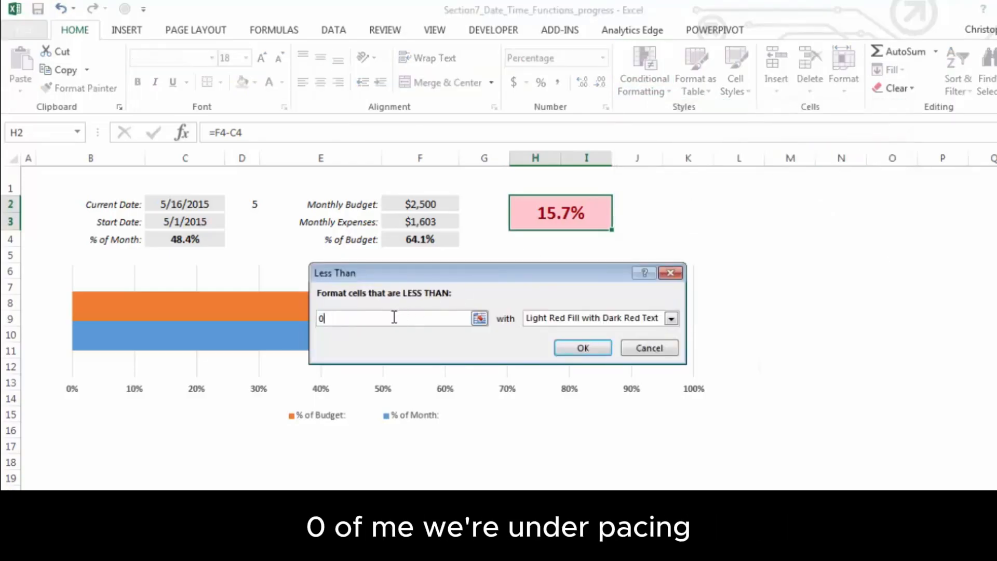
{"action": "left_click", "coordinate": [669, 319]}
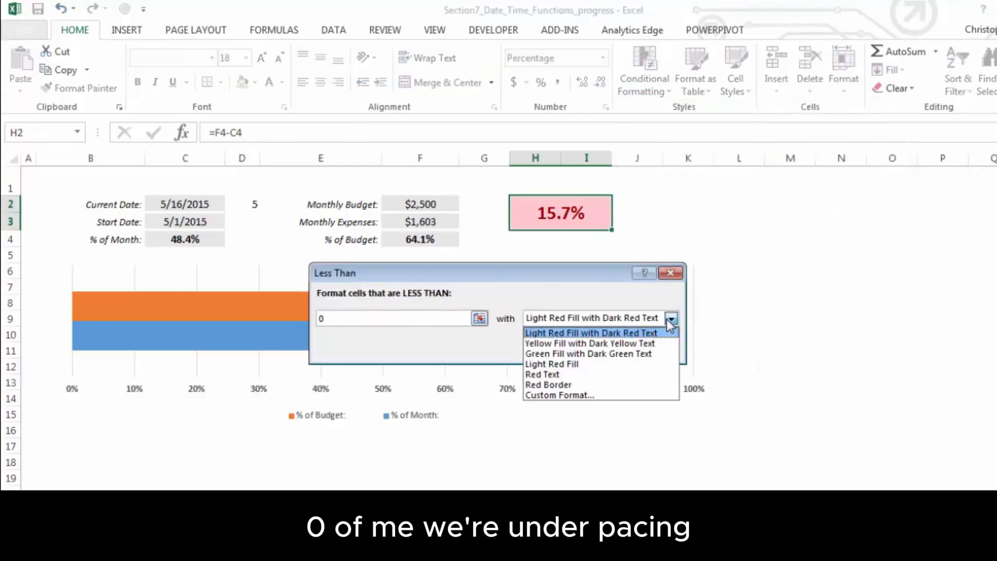
{"action": "left_click", "coordinate": [616, 355]}
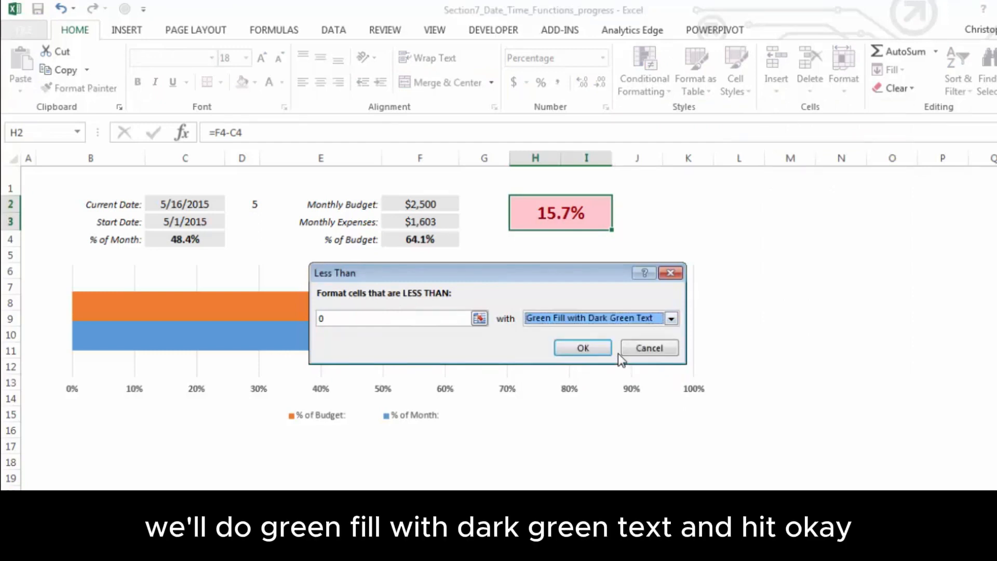
{"action": "left_click", "coordinate": [584, 348]}
- Test the pacing colours by setting the monthly budget in F2 first to 5000 and after that to 4000
{"action": "left_click", "coordinate": [421, 205]}
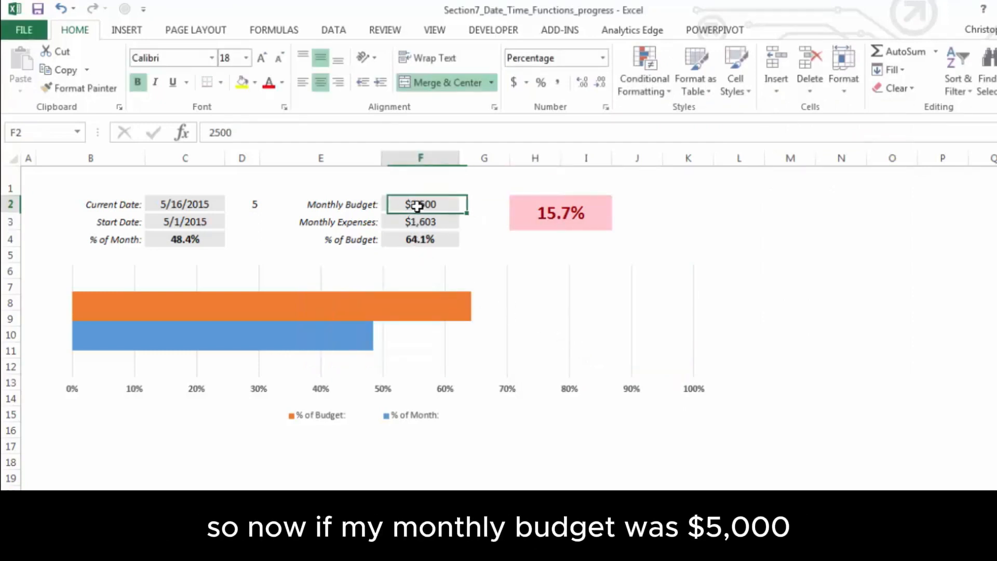
{"action": "type", "text": "5000"}
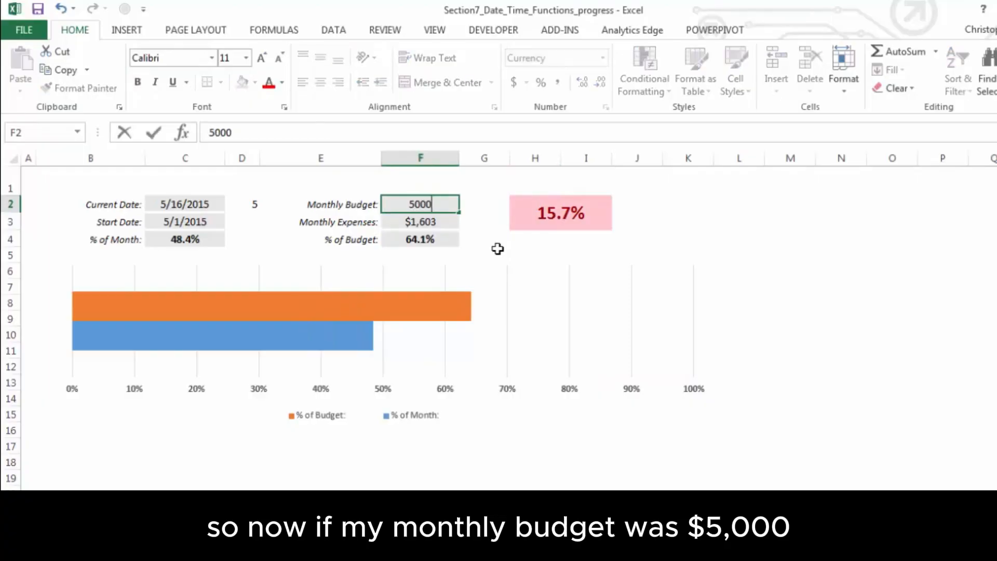
{"action": "key", "text": "Return"}
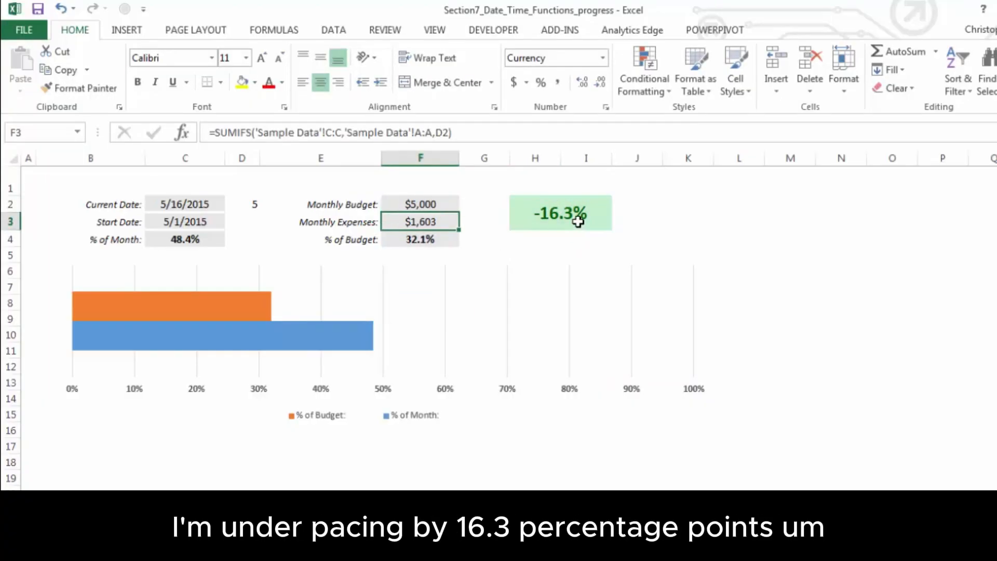
{"action": "left_click", "coordinate": [442, 205]}
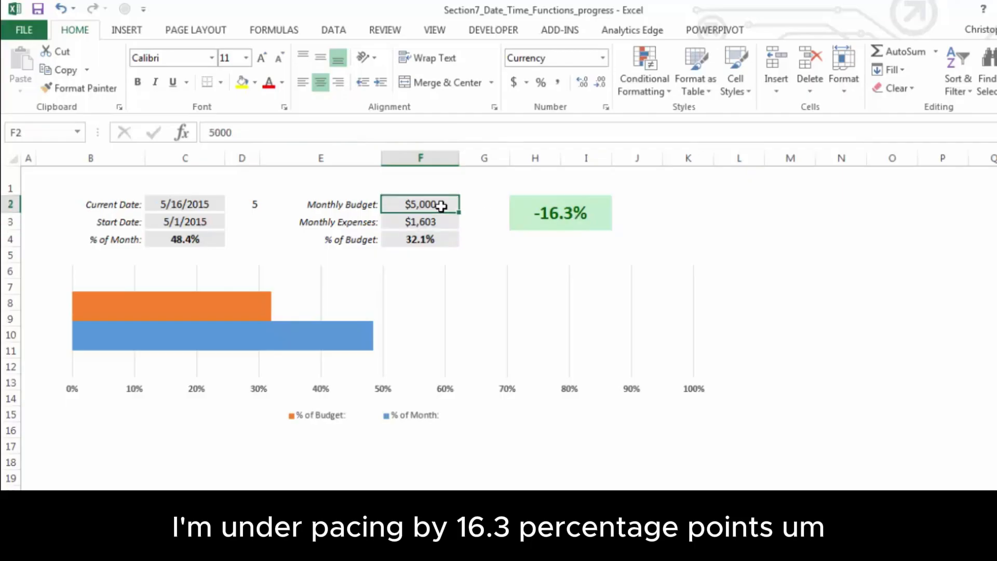
{"action": "type", "text": "4000"}
{"action": "key", "text": "Return"}
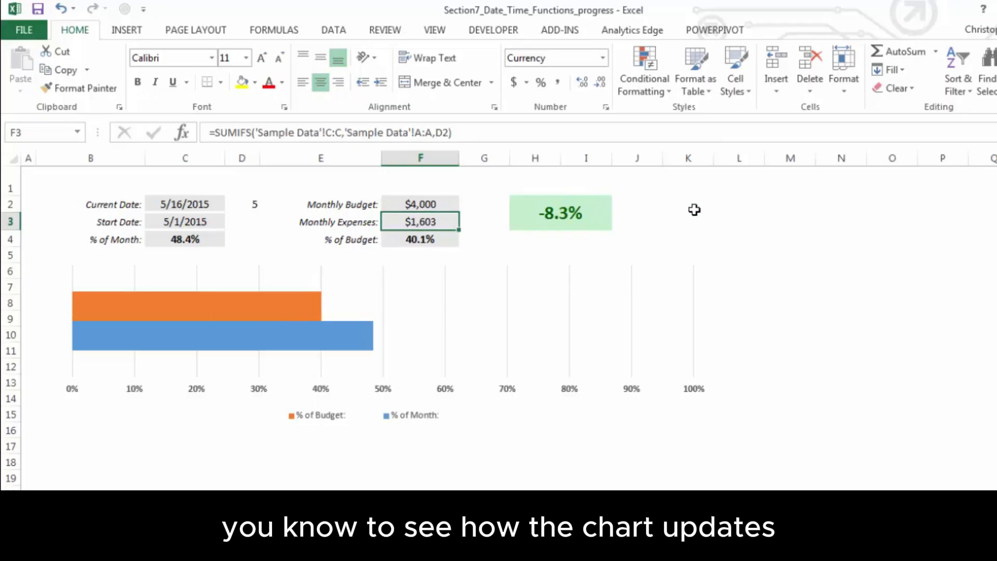
- Enter the label formula =IF(H2>0,"OVERPACING","UNDERPACING") in the merged cell H4 below the pacing percentage
{"action": "left_click", "coordinate": [574, 237]}
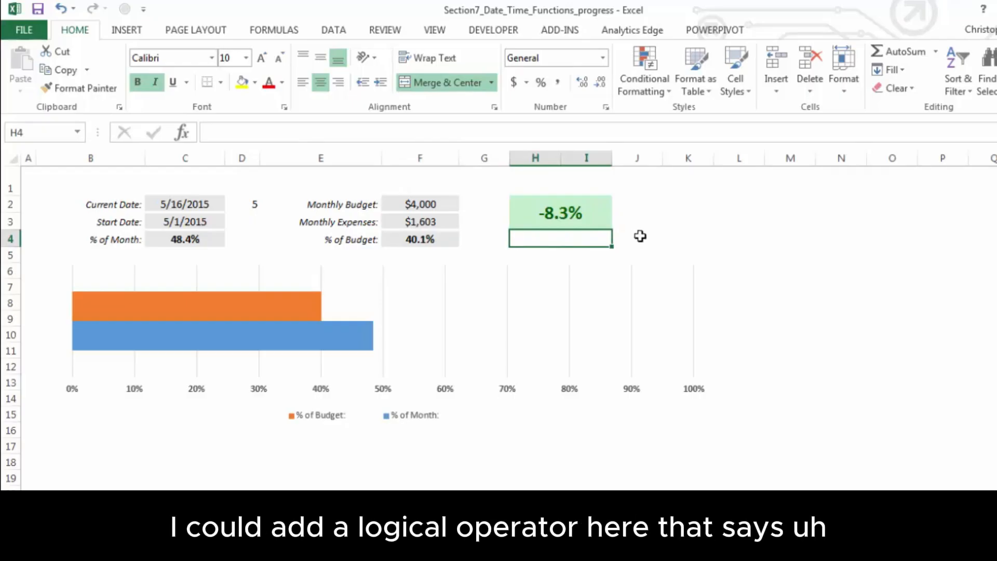
{"action": "type", "text": "="}
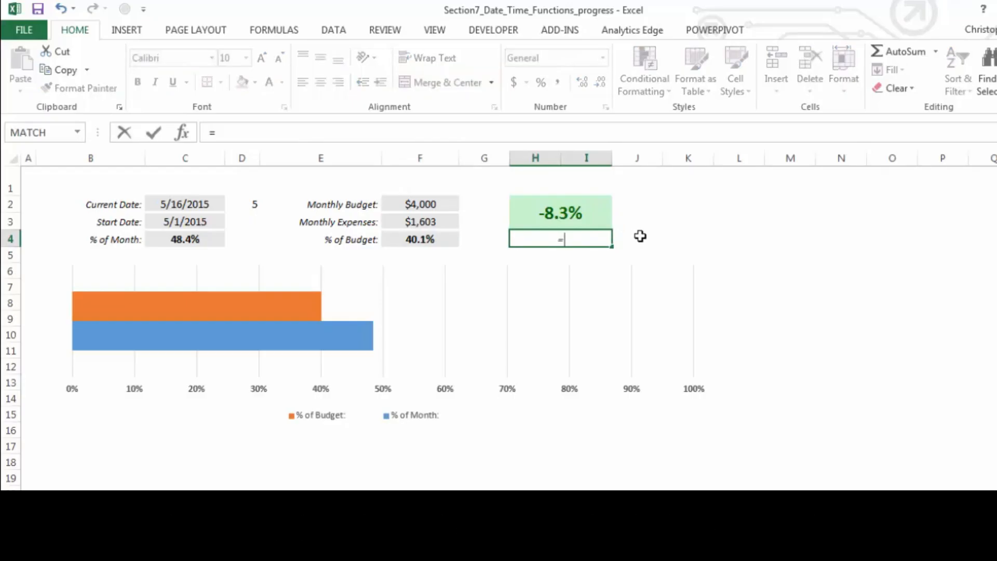
{"action": "type", "text": "if"}
{"action": "key", "text": "Tab"}
{"action": "key", "text": "Up"}
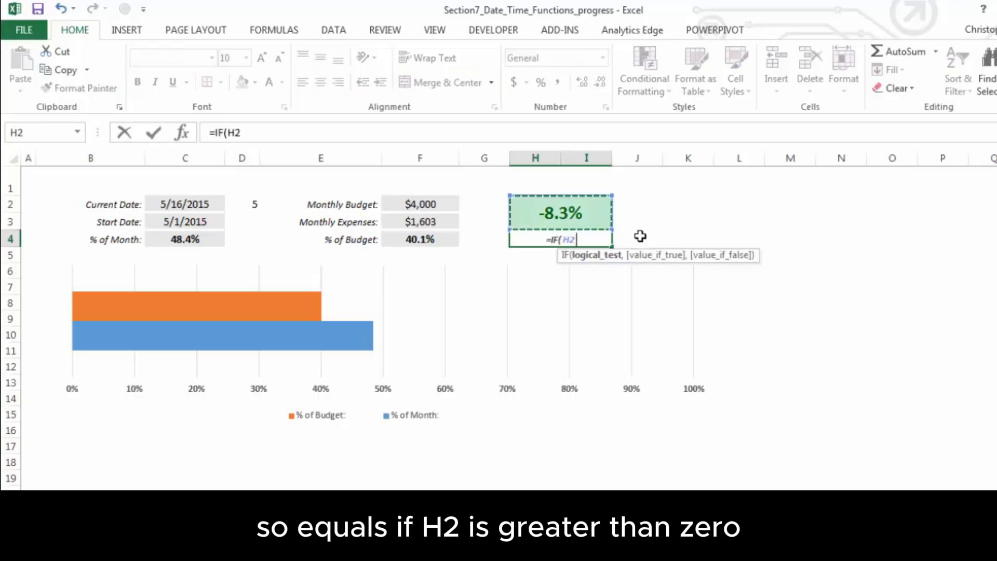
{"action": "type", "text": ">0"}
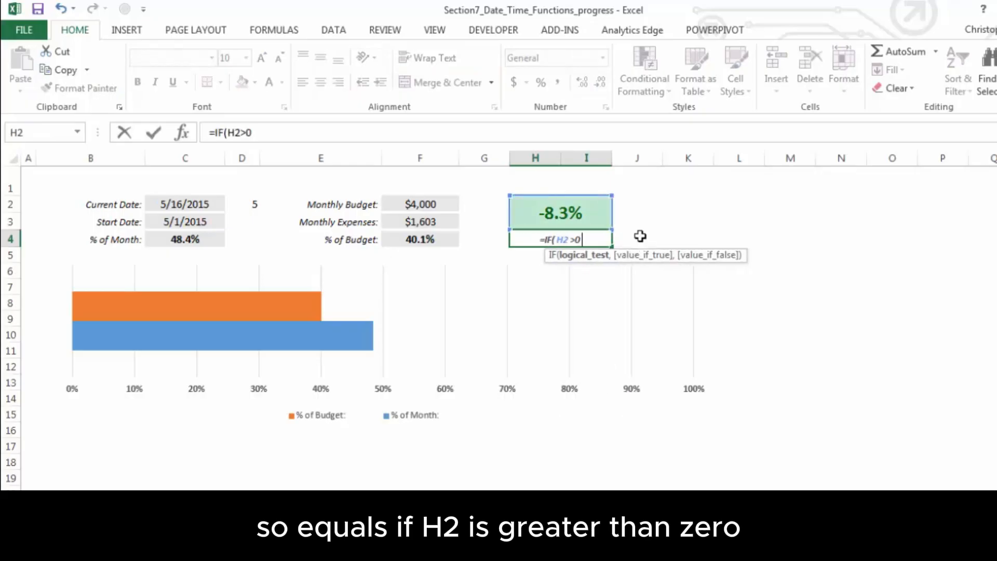
{"action": "type", "text": ",\""}
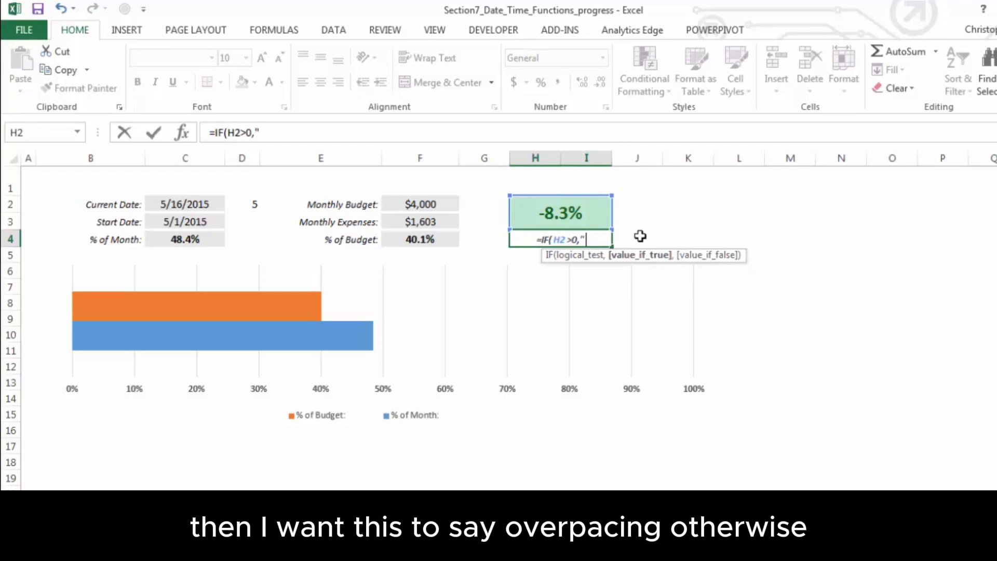
{"action": "type", "text": "OVERPACING"}
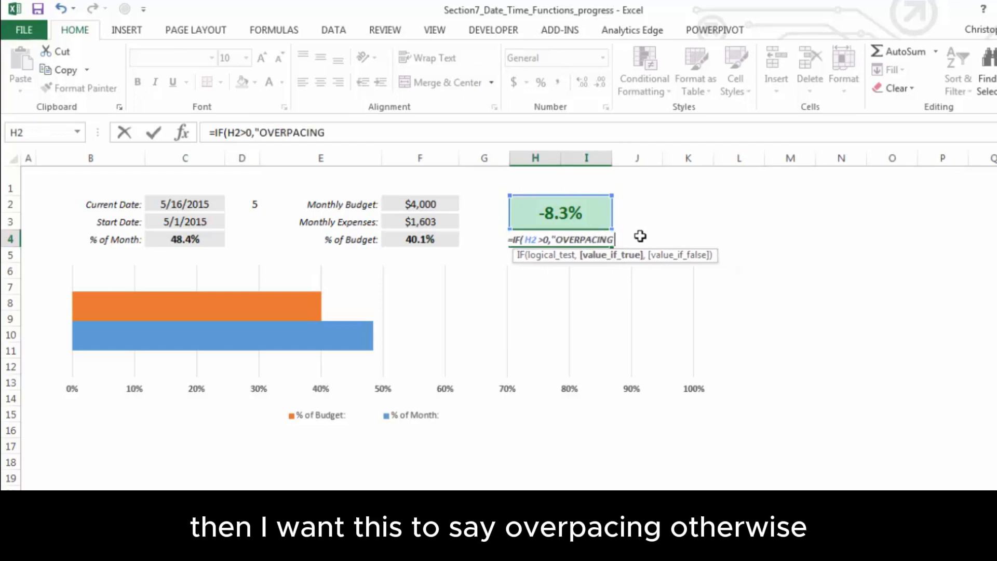
{"action": "type", "text": "\","}
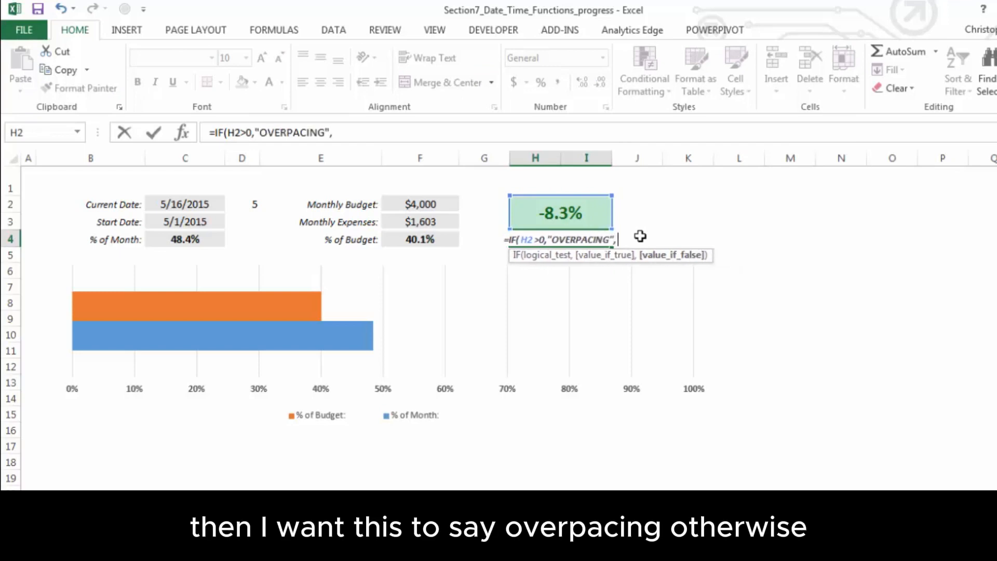
{"action": "type", "text": "\"UNDERPACI"}
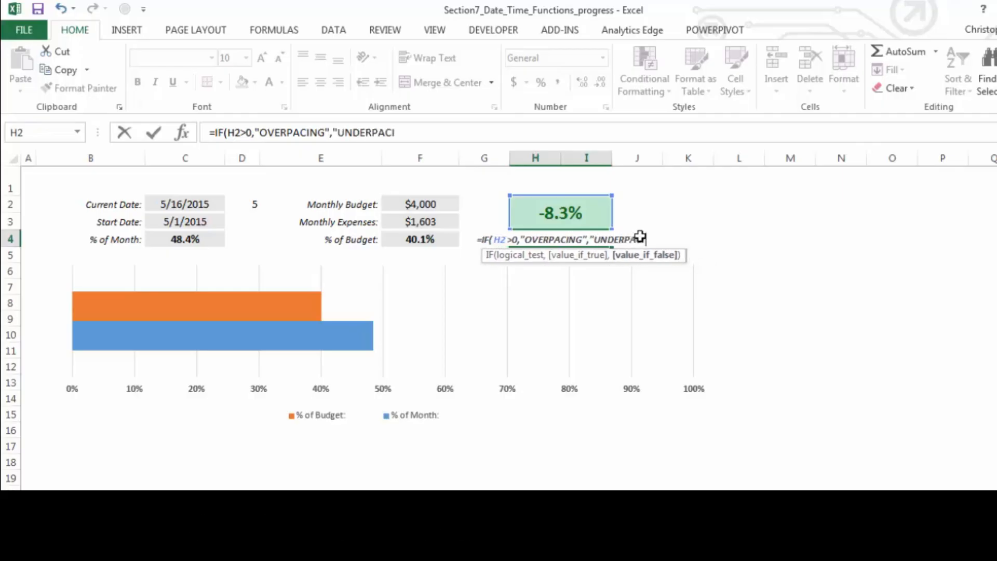
{"action": "type", "text": "NG\")"}
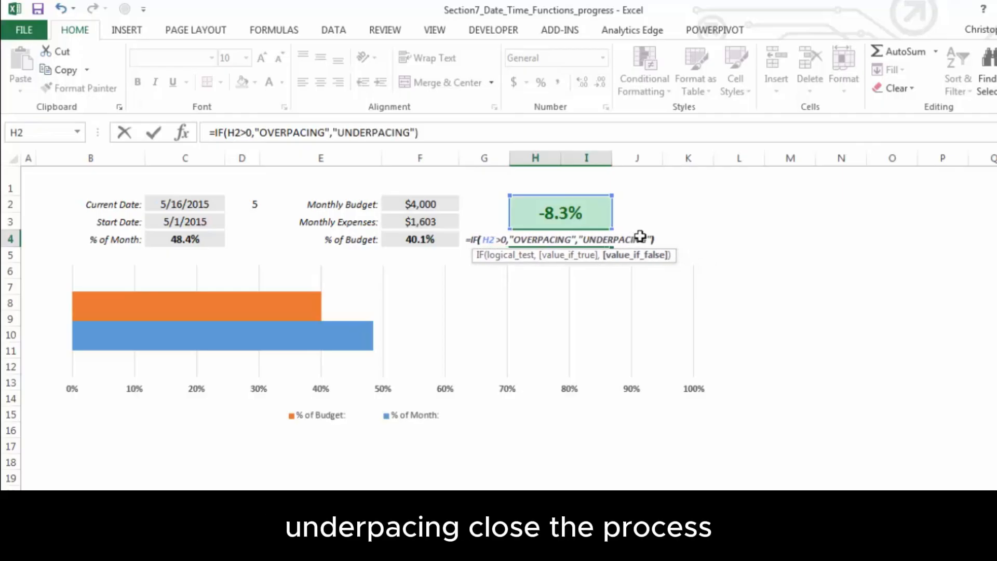
{"action": "key", "text": "Return"}
{"action": "left_click", "coordinate": [792, 271]}
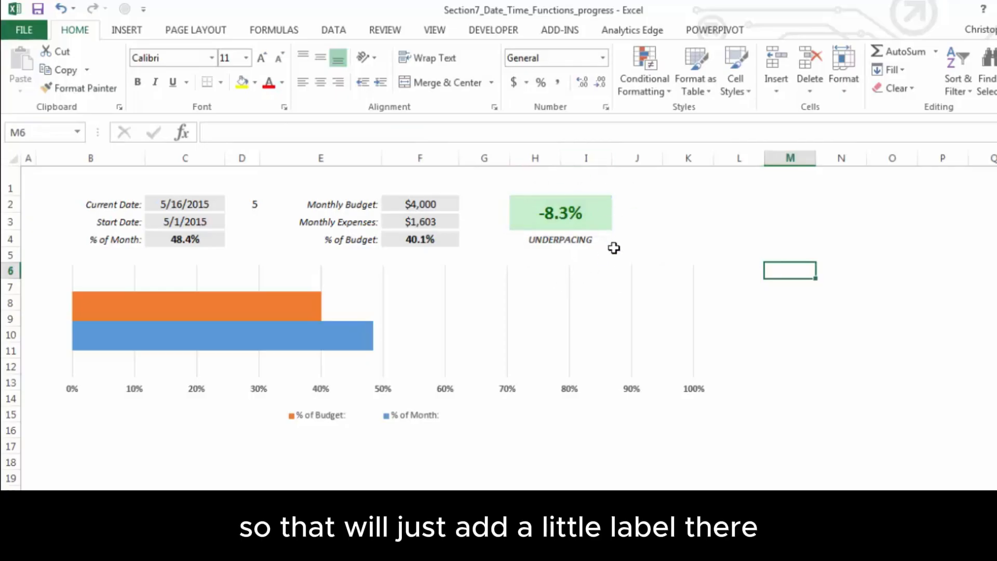
- Set the monthly budget in cell F2 back to 2500
{"action": "left_click", "coordinate": [439, 206]}
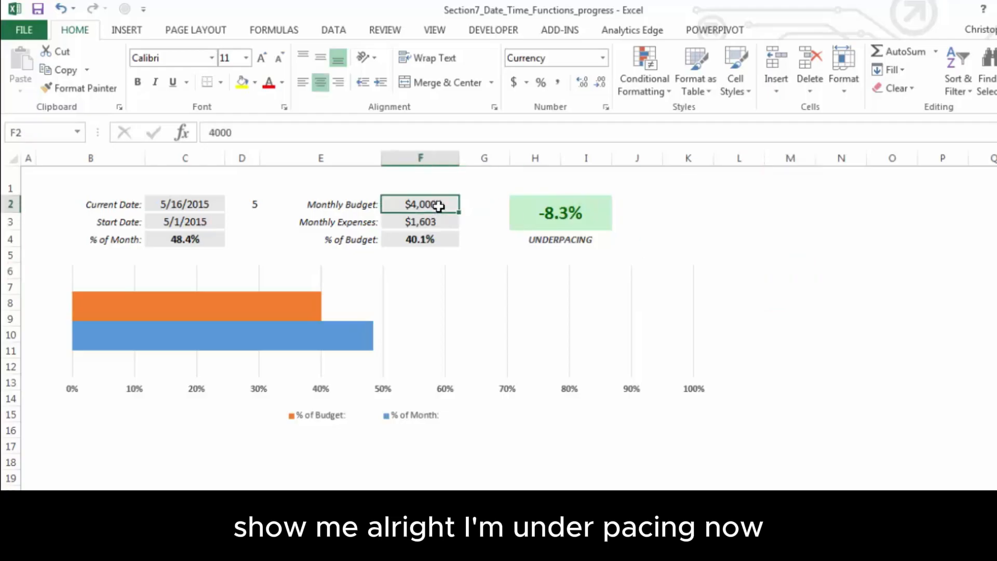
{"action": "type", "text": "2500"}
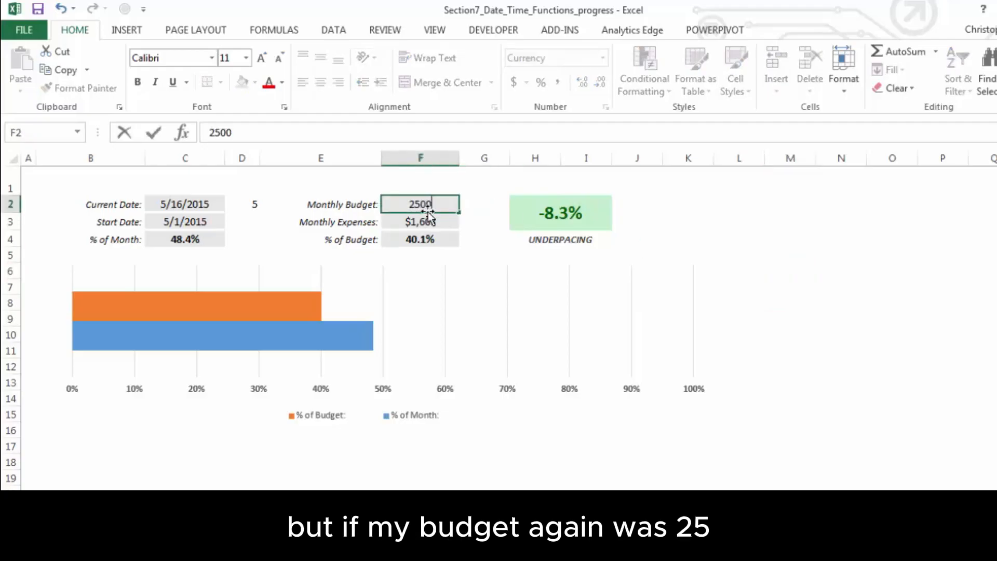
{"action": "key", "text": "Return"}
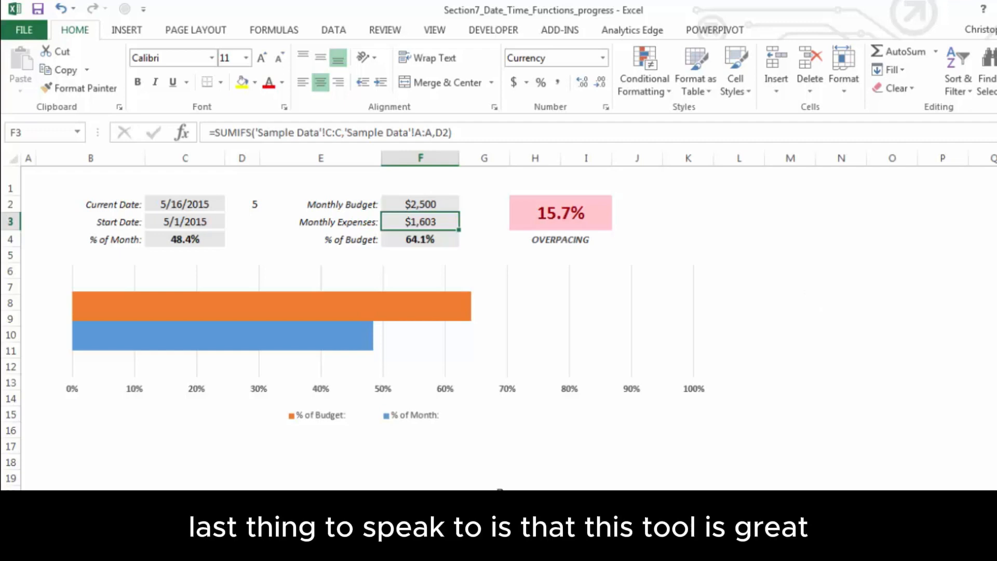
{"action": "left_click", "coordinate": [742, 225]}
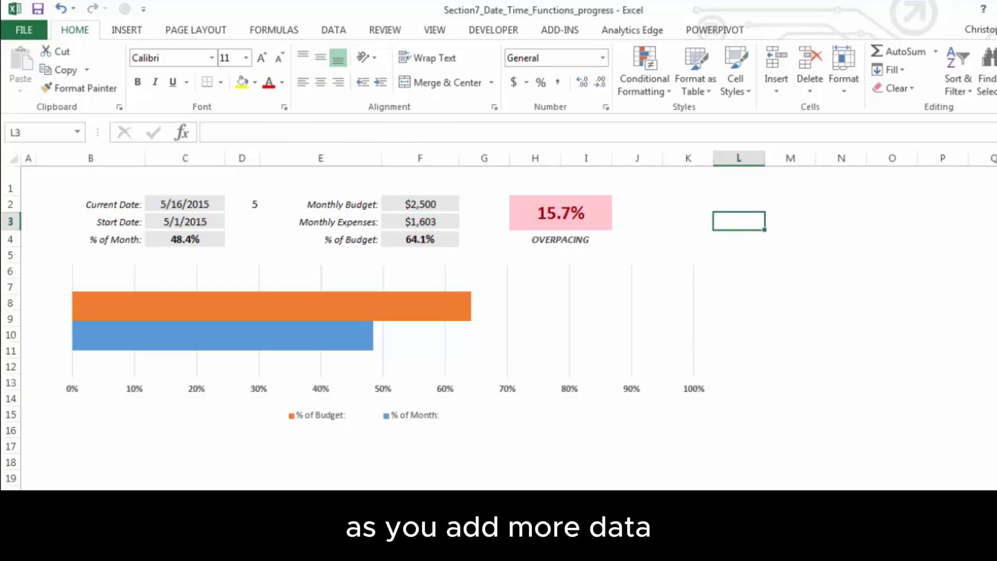
- Extend the date series in column B of the Sample Data sheet from row 137 down to 5/19/2015 in row 140
{"action": "left_click", "coordinate": [363, 519]}
{"action": "scroll", "coordinate": [358, 443], "scroll_direction": "down", "scroll_amount": 2}
{"action": "left_click", "coordinate": [200, 400]}
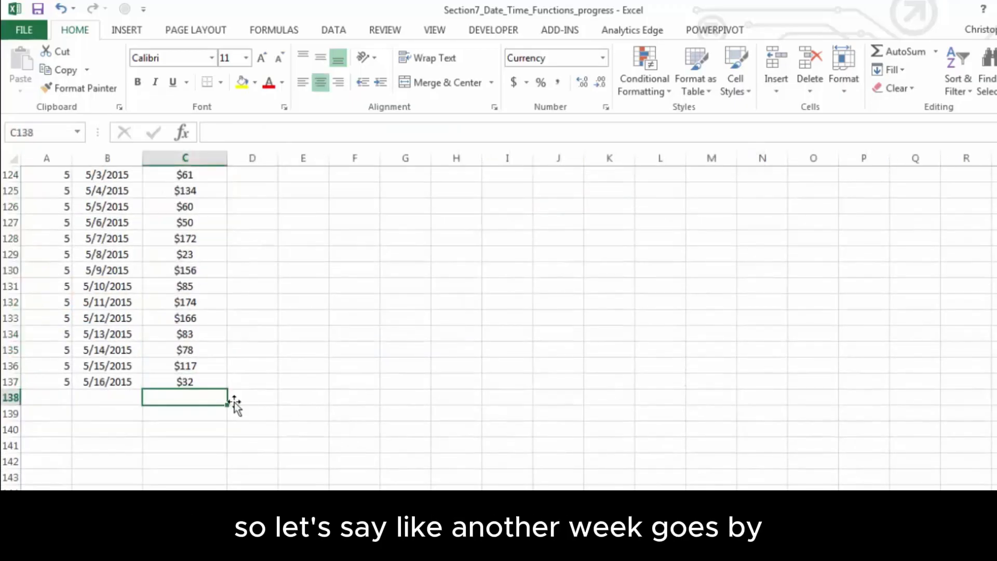
{"action": "left_click", "coordinate": [117, 382]}
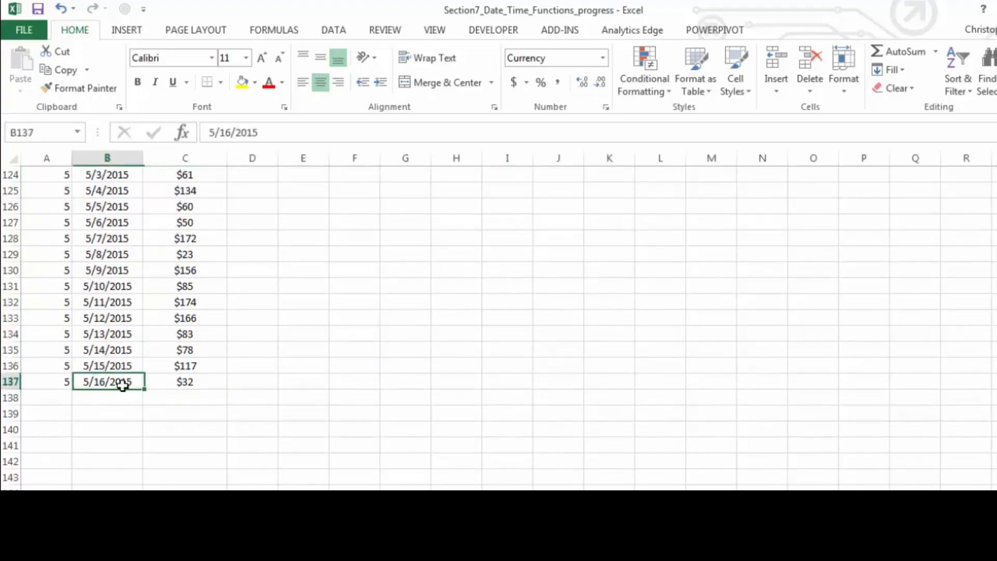
{"action": "left_click_drag", "start_coordinate": [143, 389], "coordinate": [138, 435]}
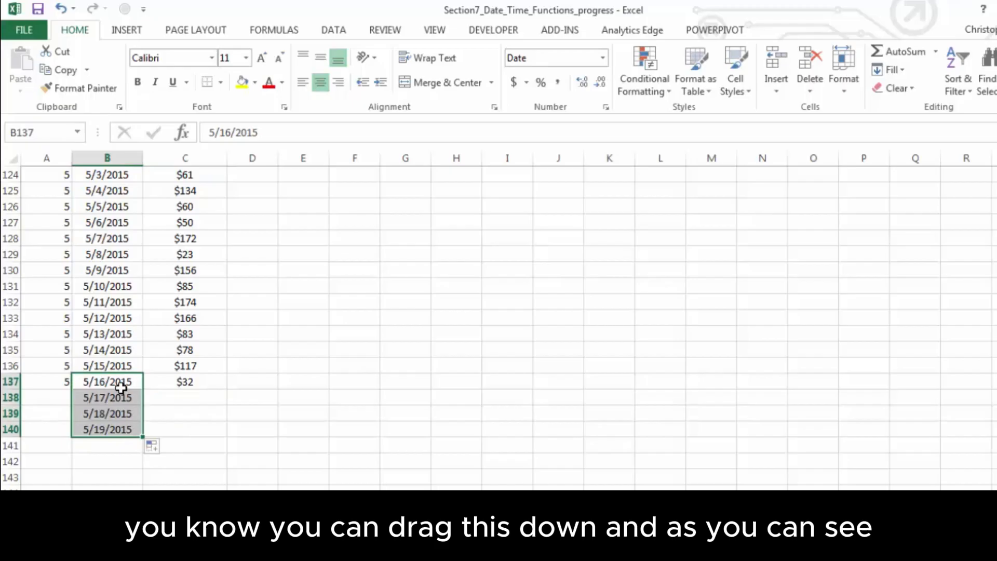
- Check the fill options for the extended dates and fill the MONTH formula in A137 down to A140
{"action": "left_click", "coordinate": [151, 445]}
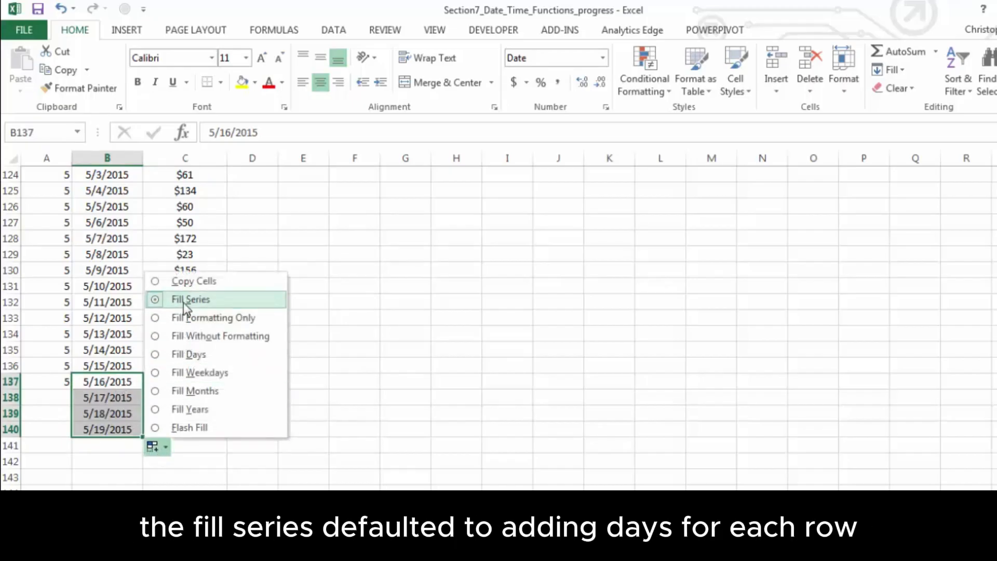
{"action": "left_click", "coordinate": [123, 463]}
{"action": "left_click", "coordinate": [61, 382]}
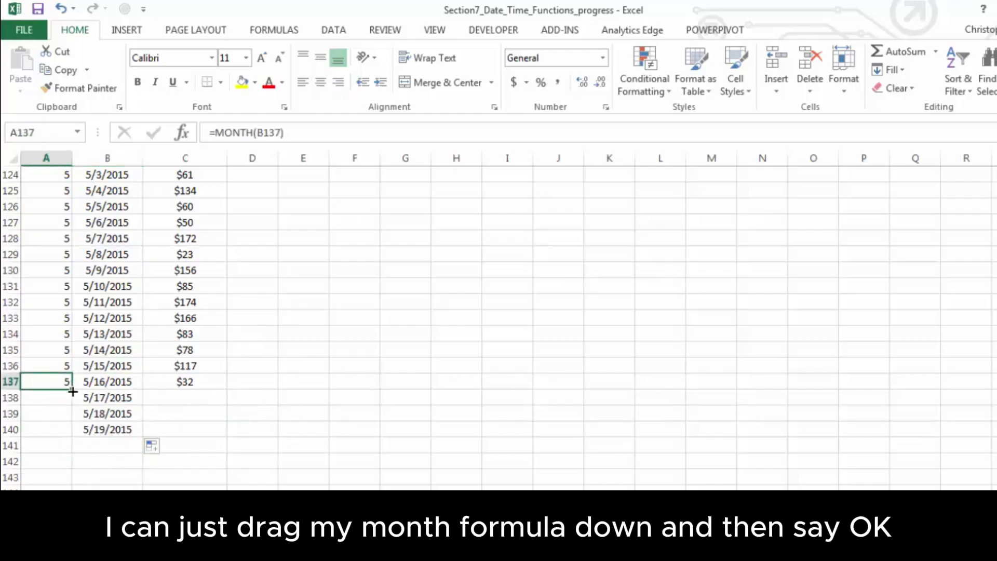
{"action": "left_click_drag", "start_coordinate": [72, 385], "coordinate": [75, 431]}
- Enter the expenses 90, 114 and 75 for 5/17/2015 to 5/19/2015 in cells C138 to C140
{"action": "left_click", "coordinate": [172, 399]}
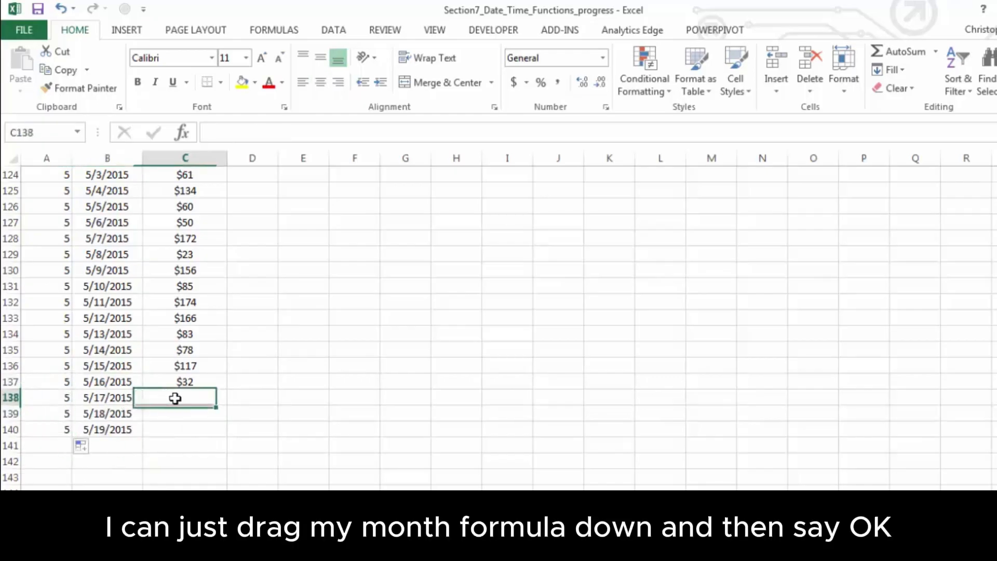
{"action": "type", "text": "90"}
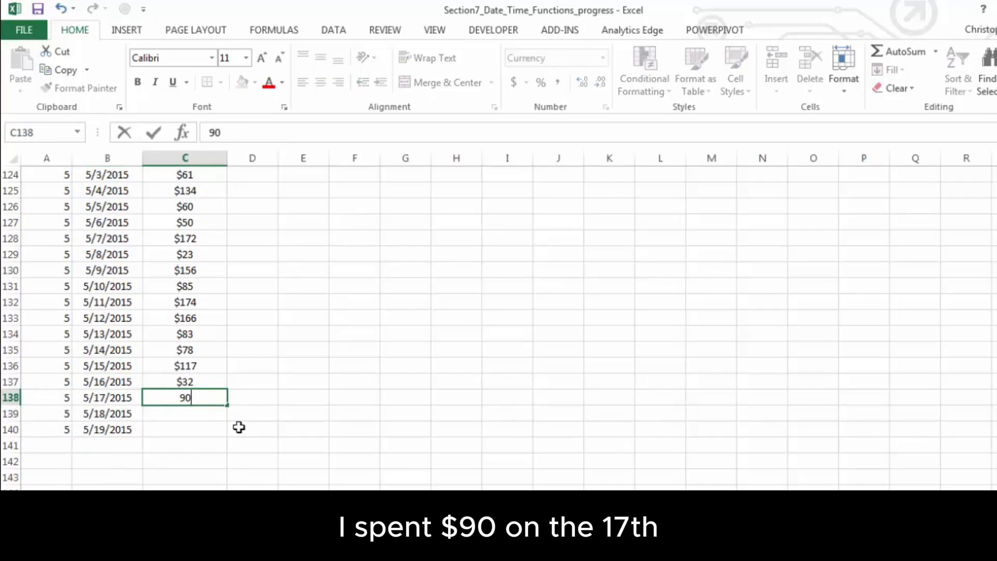
{"action": "key", "text": "Return"}
{"action": "type", "text": "114"}
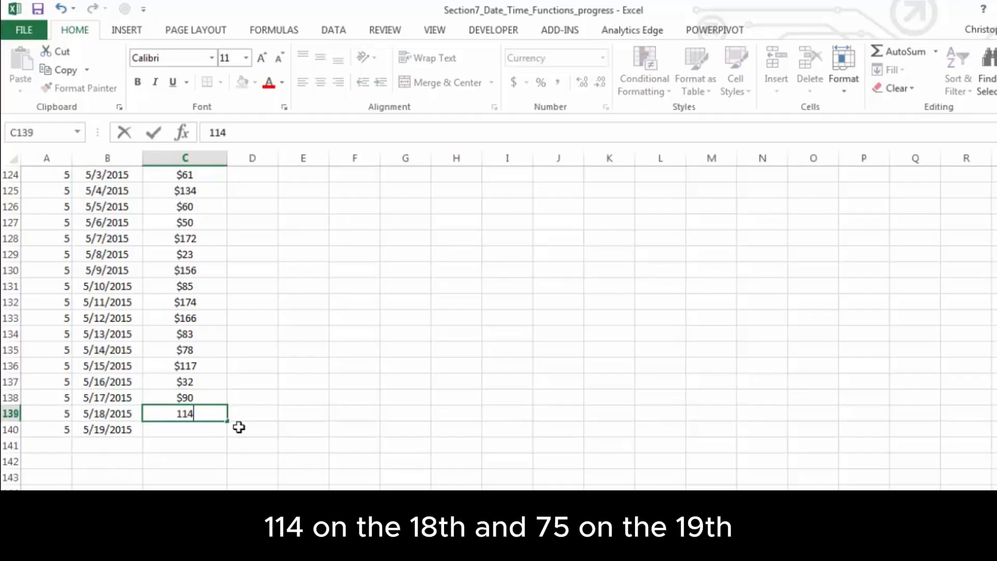
{"action": "key", "text": "Return"}
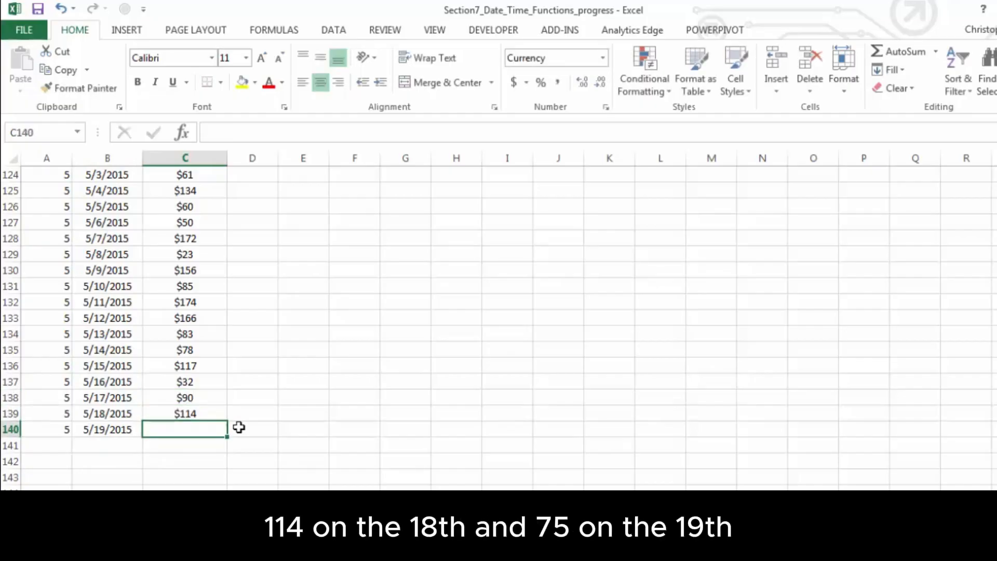
{"action": "type", "text": "75"}
{"action": "key", "text": "Return"}
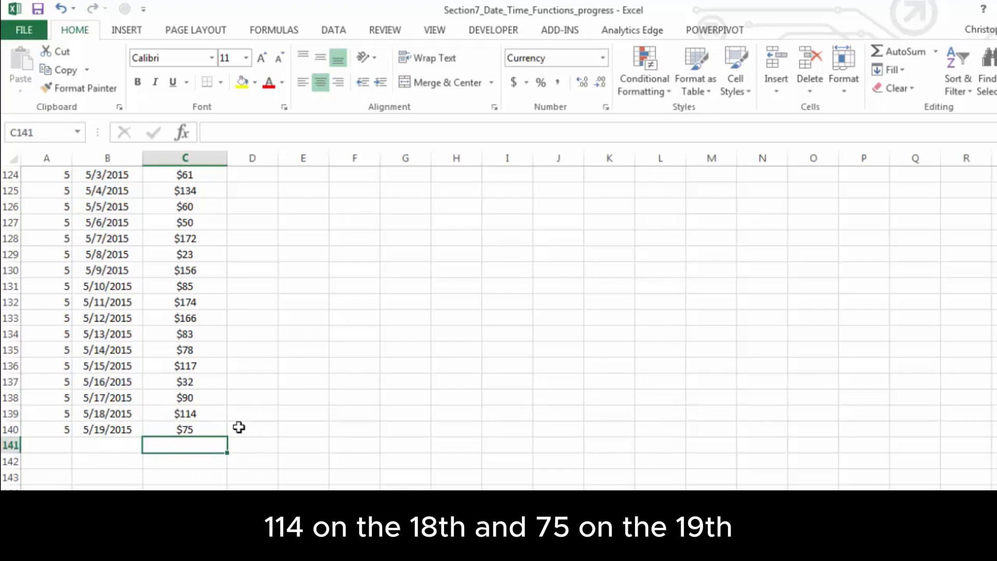
- Go to the budget pacing sheet and check the current date formula in C2 and the pacing figures against the added days
{"action": "left_click", "coordinate": [291, 524]}
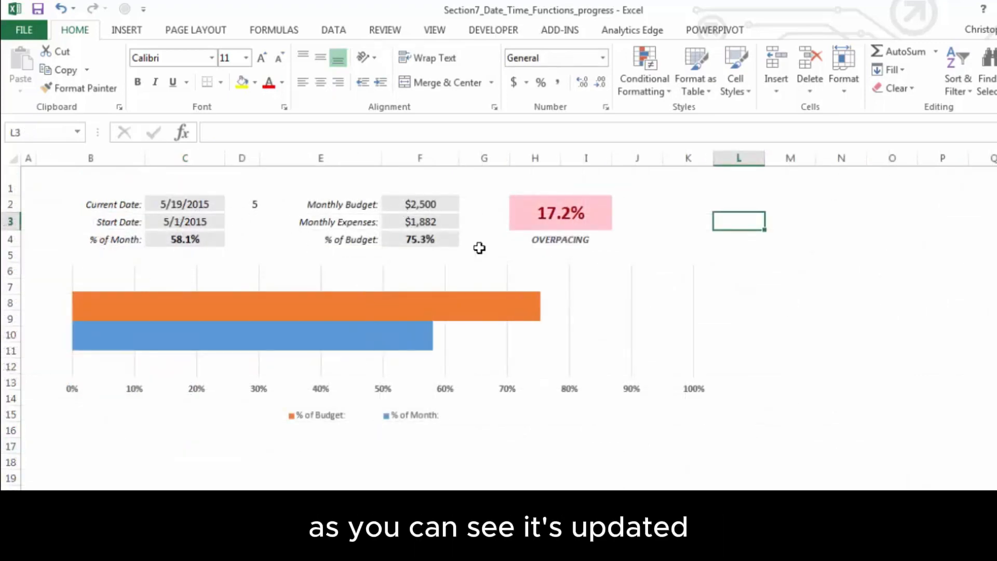
{"action": "left_click", "coordinate": [185, 205]}
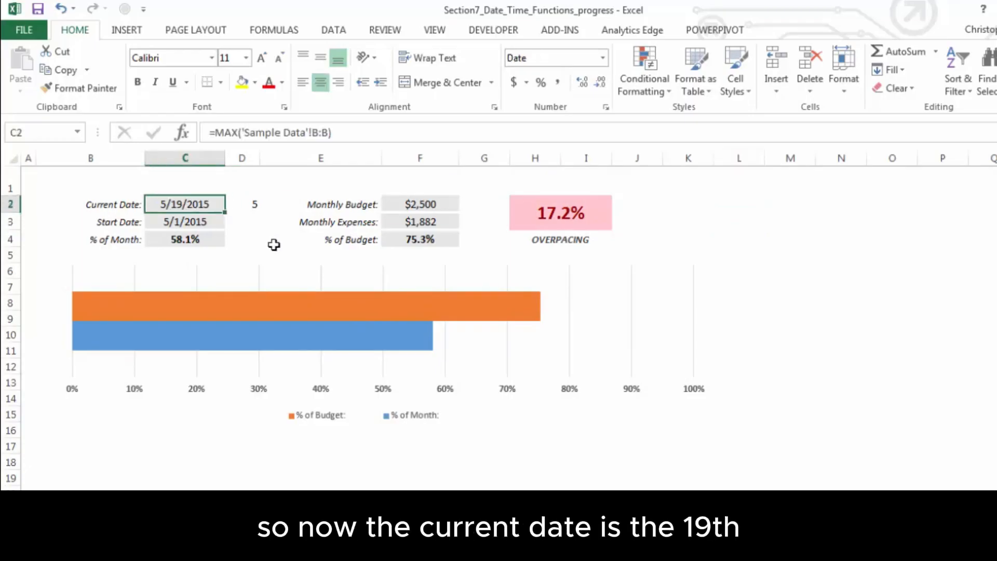
{"action": "left_click", "coordinate": [207, 190]}
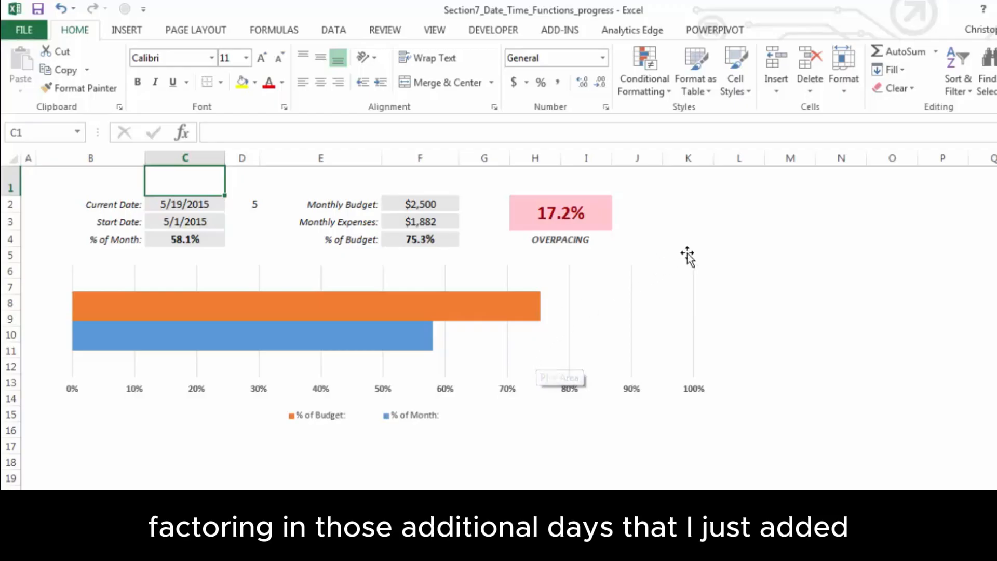
{"action": "left_click", "coordinate": [692, 221]}
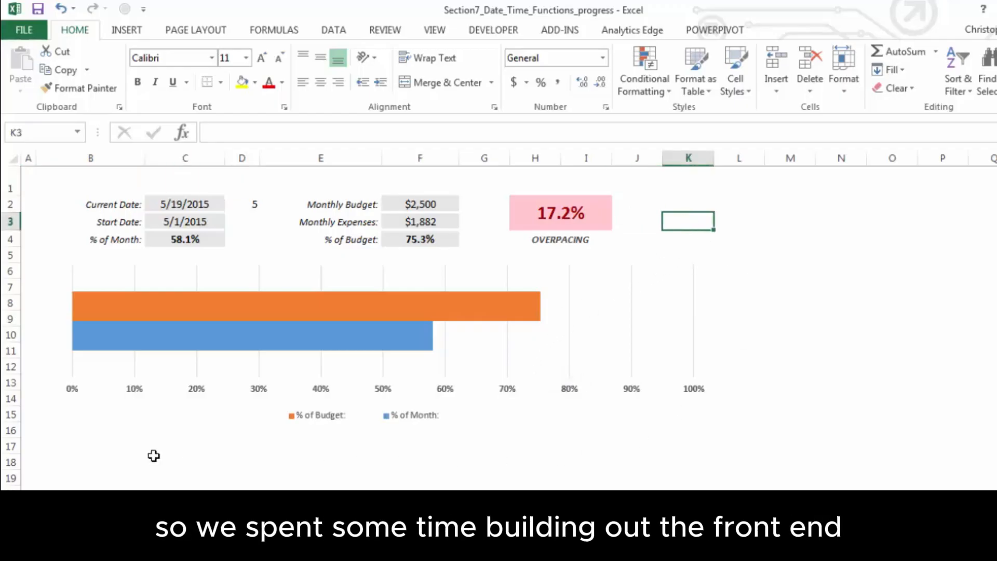
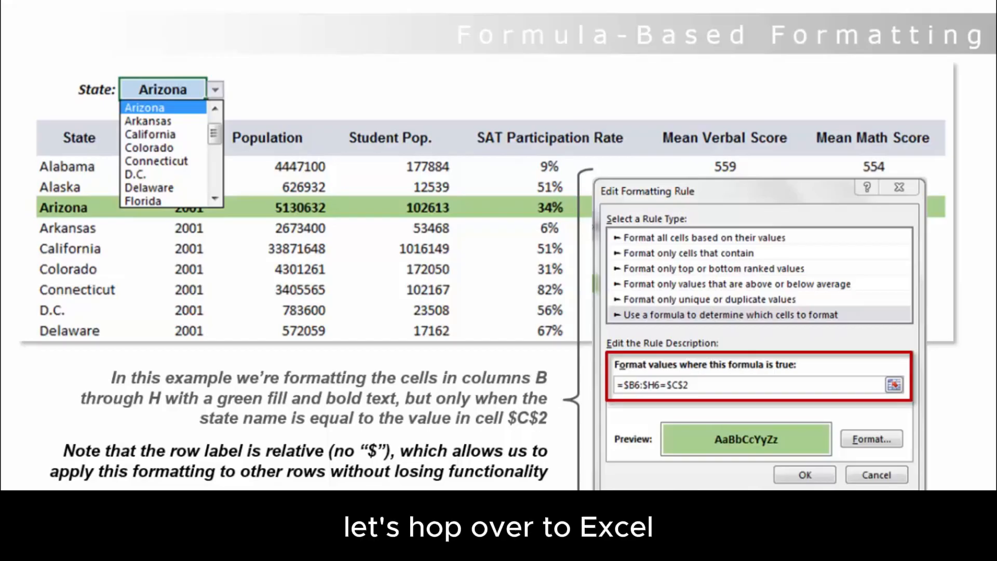
- Switch to the Section8_Formula_Formatting workbook in Excel and examine the price lookup formula in E10
{"action": "key", "text": "alt+Tab"}
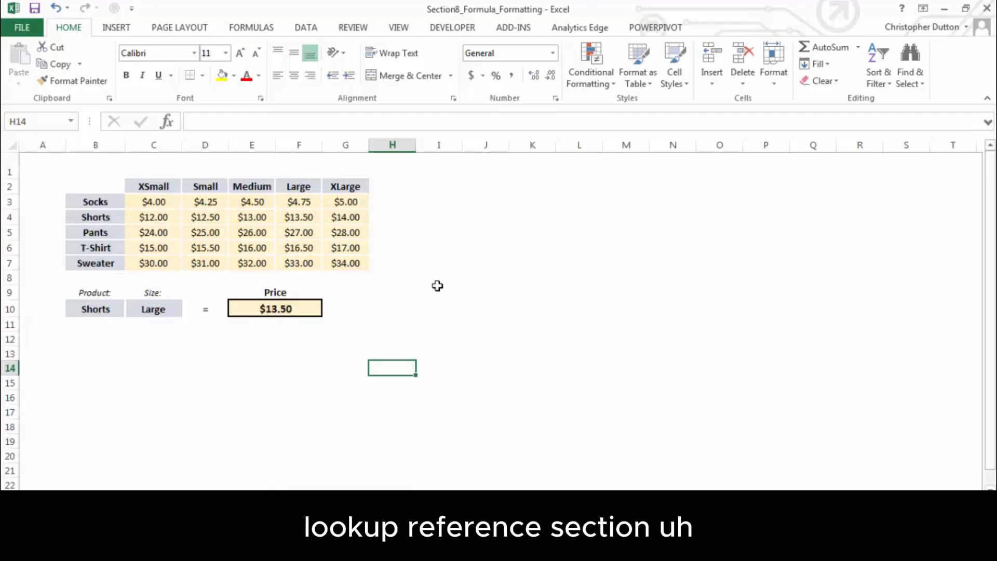
{"action": "left_click", "coordinate": [291, 307]}
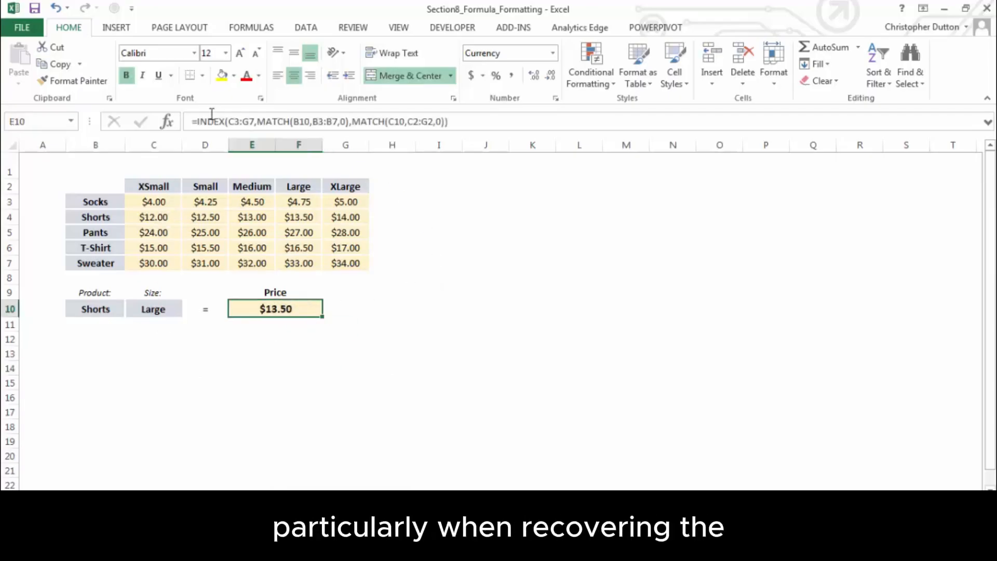
{"action": "left_click", "coordinate": [445, 291]}
{"action": "key", "text": "ctrl+Page_Down"}
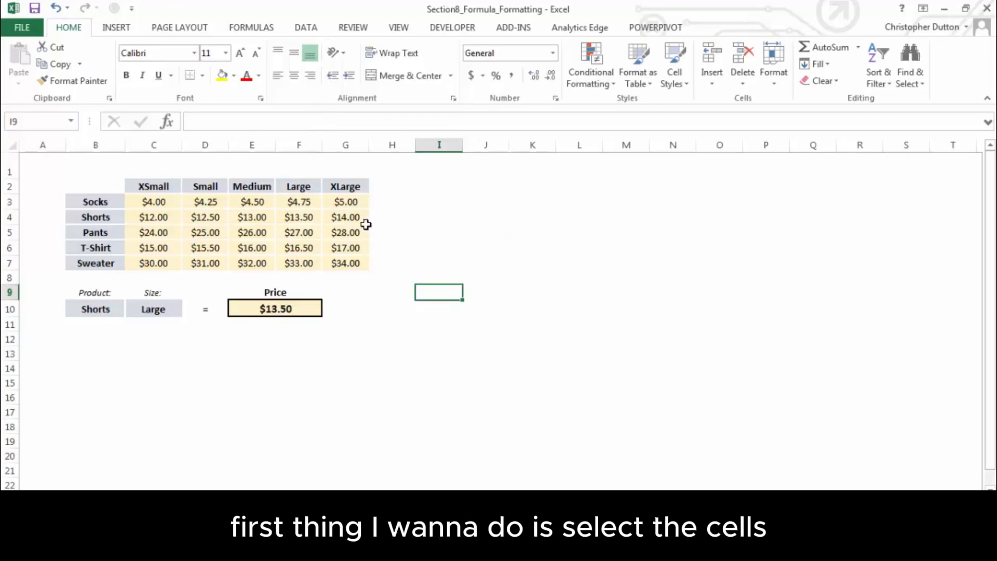
- Start a conditional formatting rule for the price cells C3:G7 that uses a formula to determine which cells to format
{"action": "left_click_drag", "start_coordinate": [139, 202], "coordinate": [360, 263]}
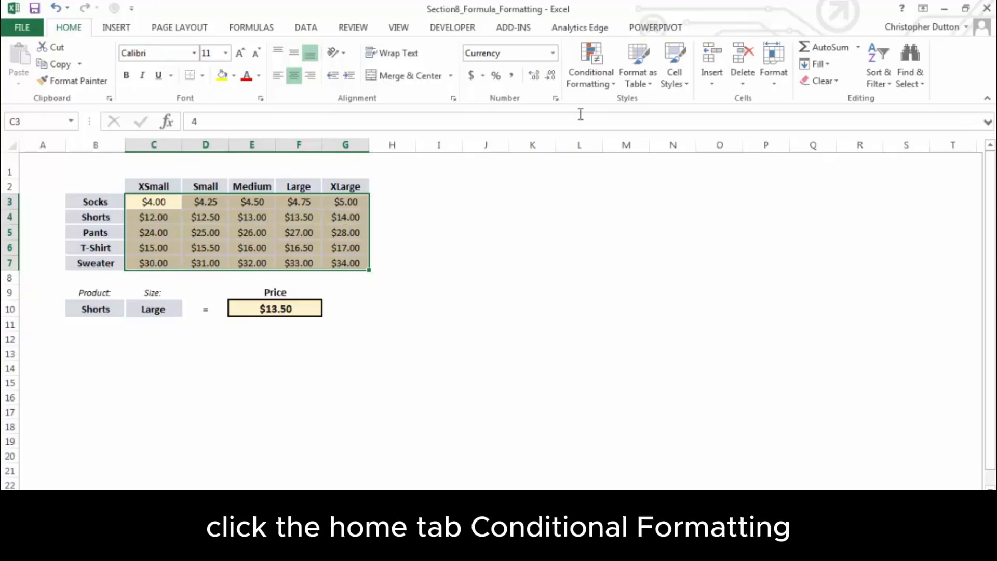
{"action": "left_click", "coordinate": [593, 83]}
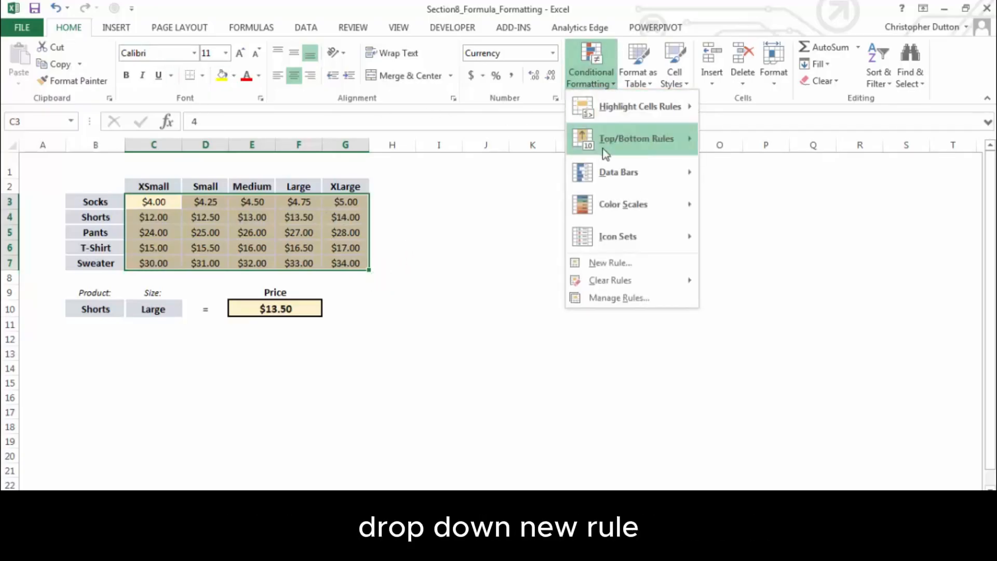
{"action": "left_click", "coordinate": [612, 262]}
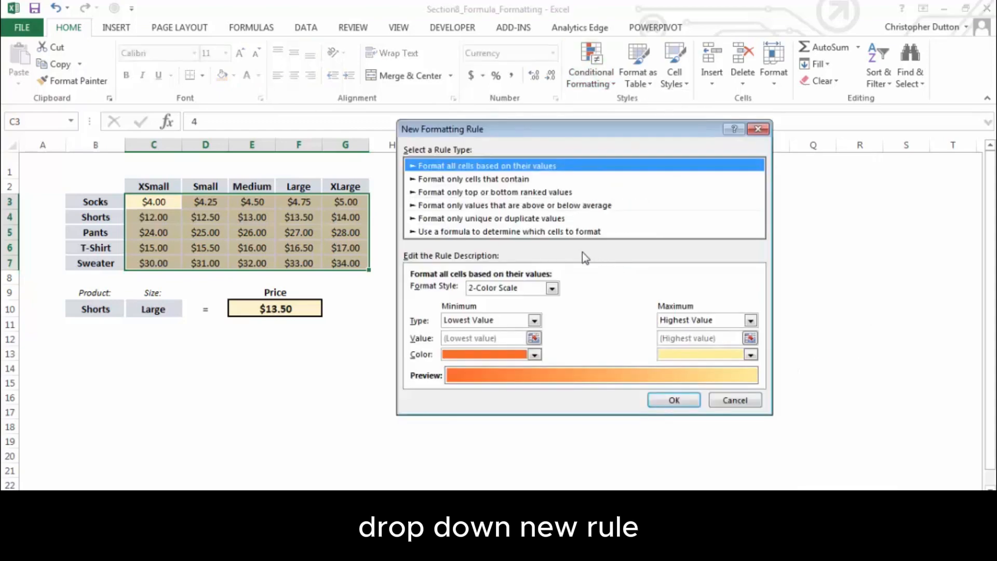
{"action": "left_click", "coordinate": [448, 231]}
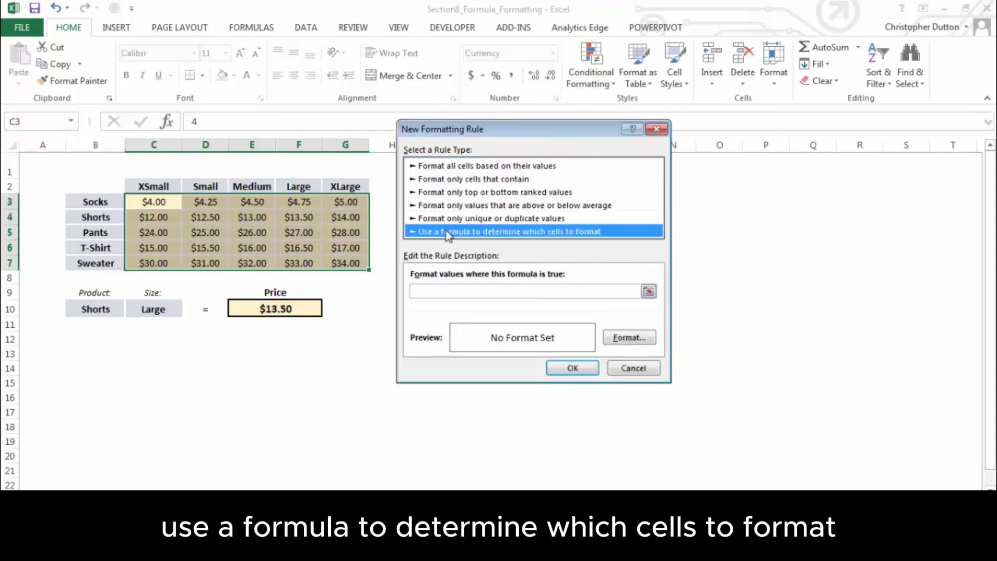
{"action": "left_click", "coordinate": [431, 290]}
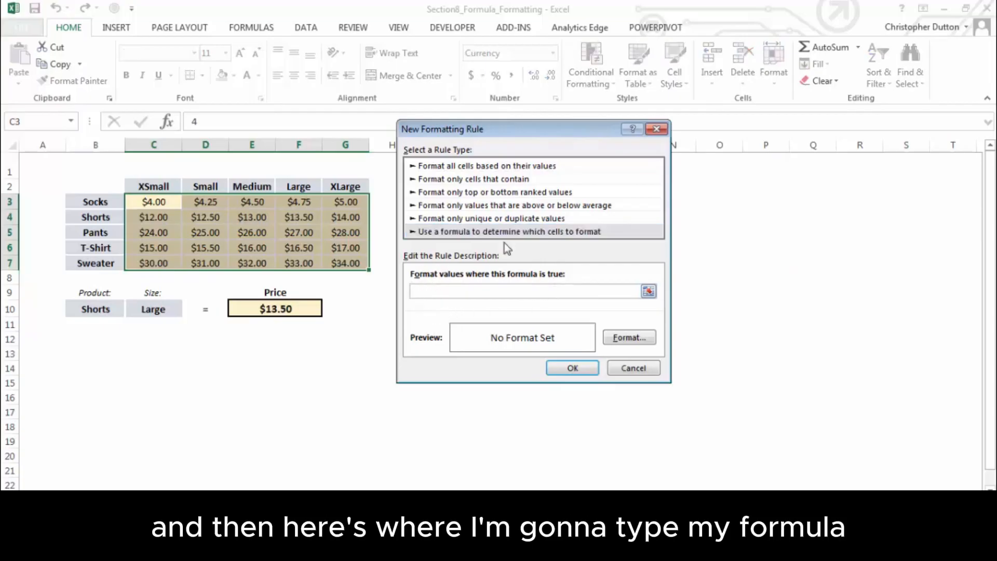
- Review the Number, Font, Border and Fill format options for the rule, and cancel the rule
{"action": "left_click", "coordinate": [629, 338]}
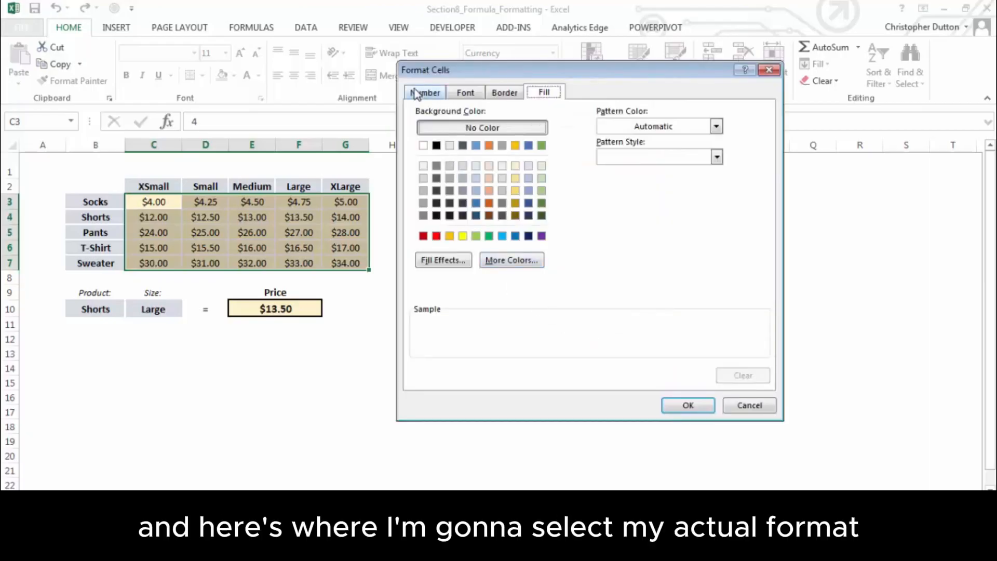
{"action": "left_click", "coordinate": [440, 93]}
{"action": "left_click", "coordinate": [462, 93]}
{"action": "left_click", "coordinate": [507, 94]}
{"action": "left_click", "coordinate": [544, 93]}
{"action": "left_click", "coordinate": [513, 94]}
{"action": "left_click", "coordinate": [465, 93]}
{"action": "left_click", "coordinate": [424, 93]}
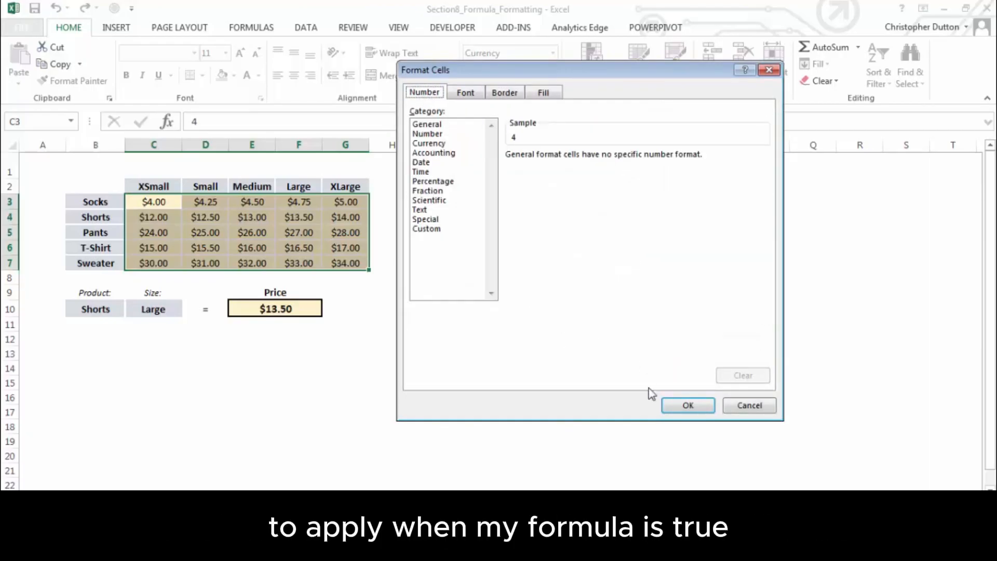
{"action": "left_click", "coordinate": [677, 404]}
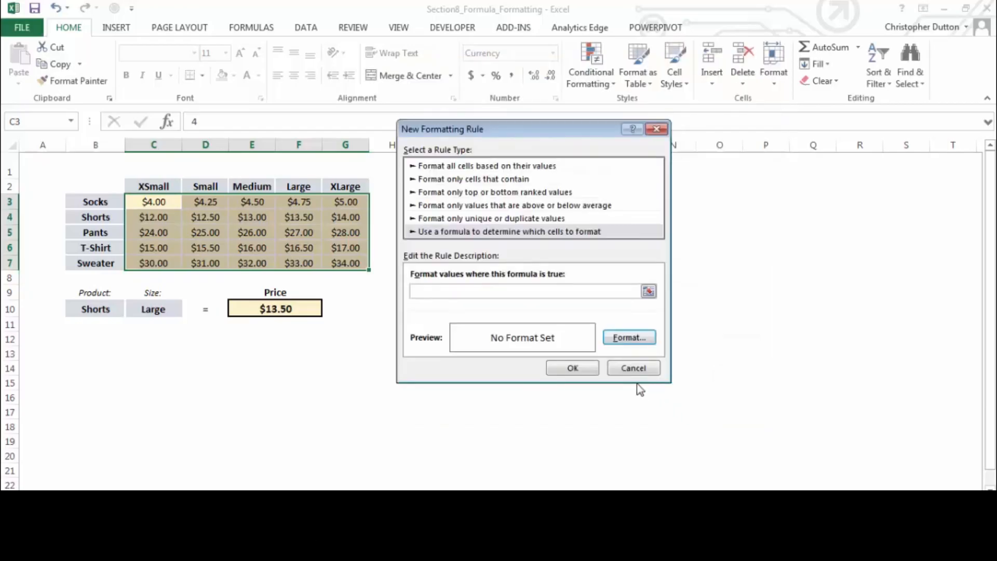
{"action": "left_click", "coordinate": [627, 369]}
{"action": "left_click", "coordinate": [391, 306]}
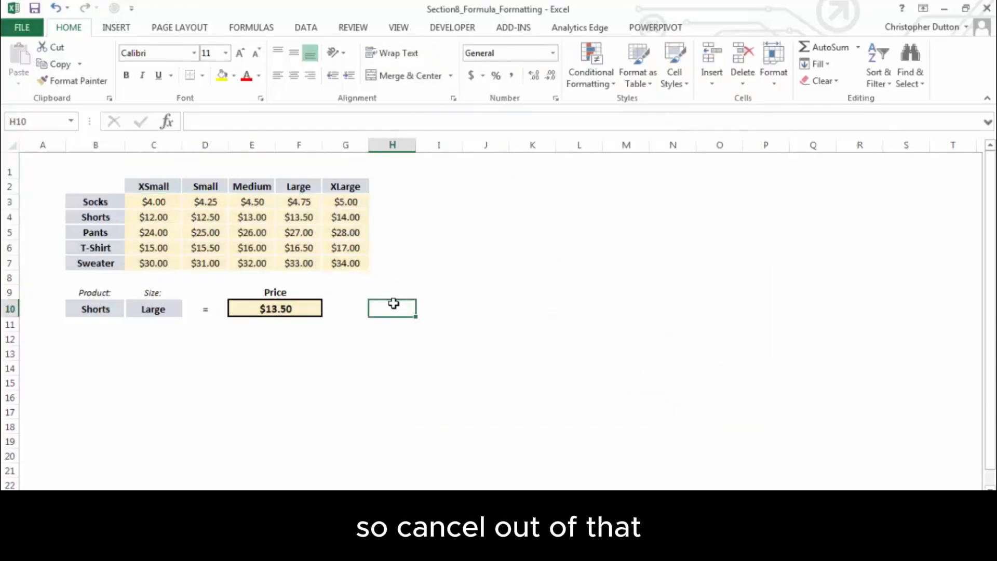
- Show the conditional formatting rules for the whole worksheet in the rules manager, and close the manager
{"action": "left_click", "coordinate": [590, 84]}
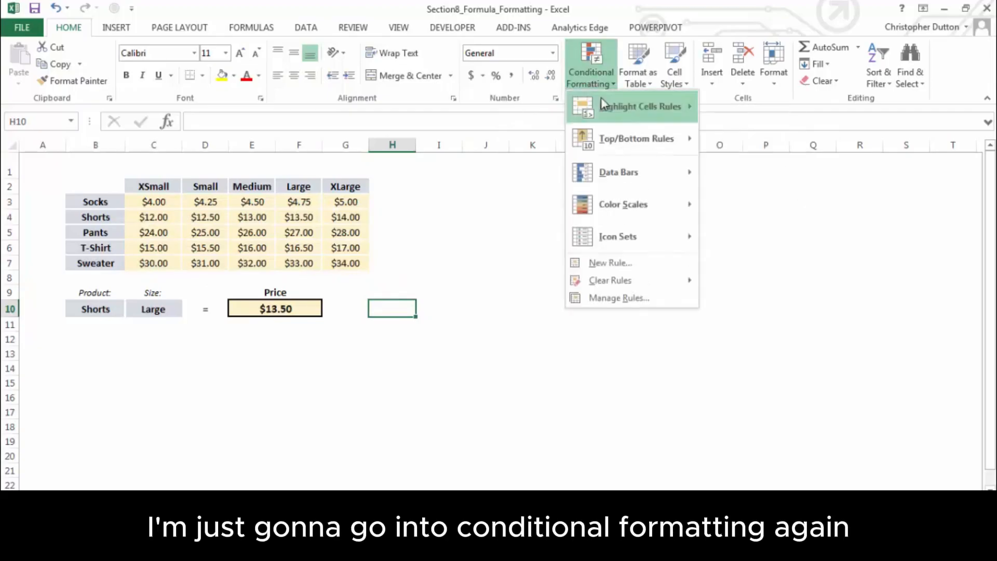
{"action": "left_click", "coordinate": [618, 299]}
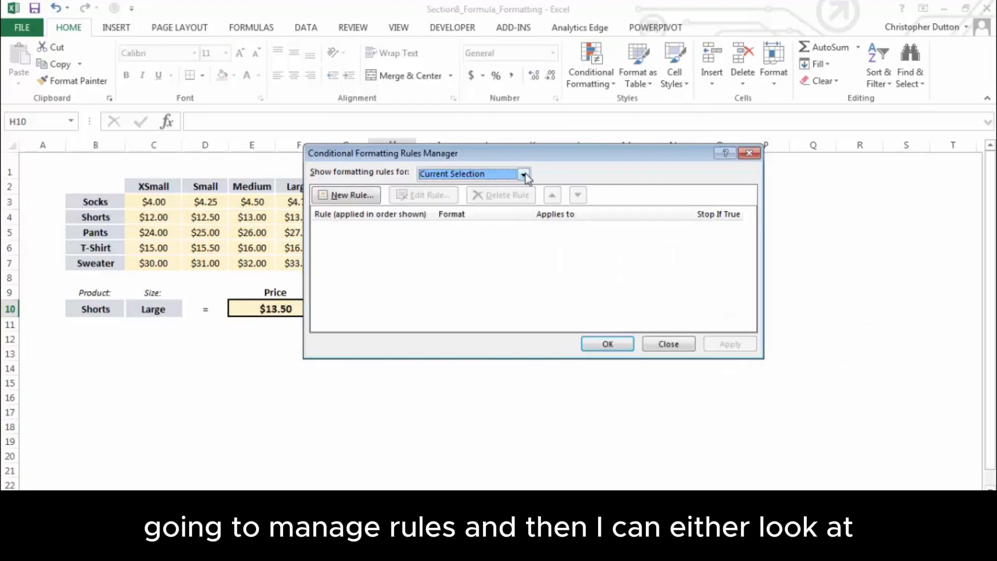
{"action": "left_click_drag", "start_coordinate": [418, 152], "coordinate": [573, 123]}
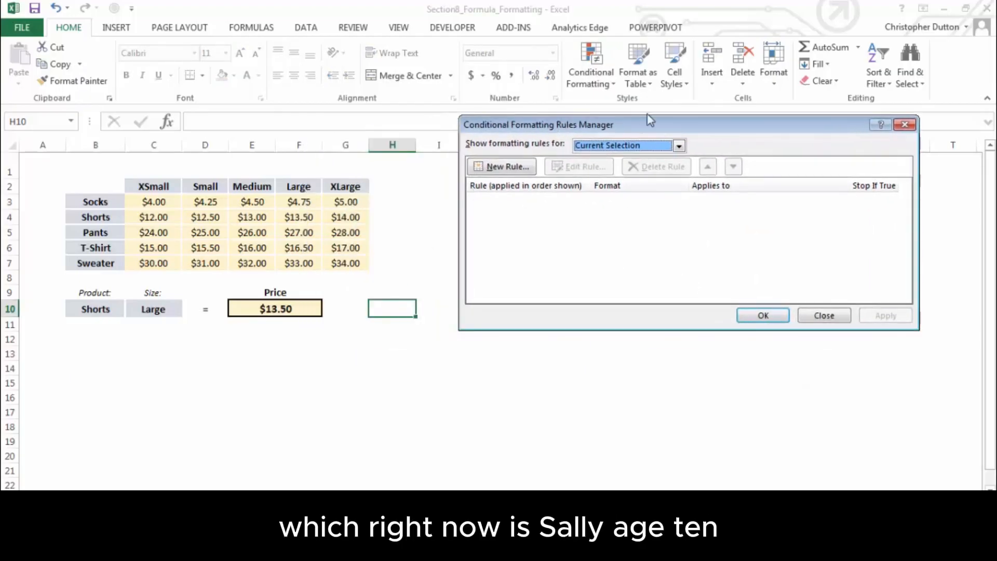
{"action": "left_click_drag", "start_coordinate": [653, 127], "coordinate": [433, 146]}
{"action": "left_click", "coordinate": [458, 164]}
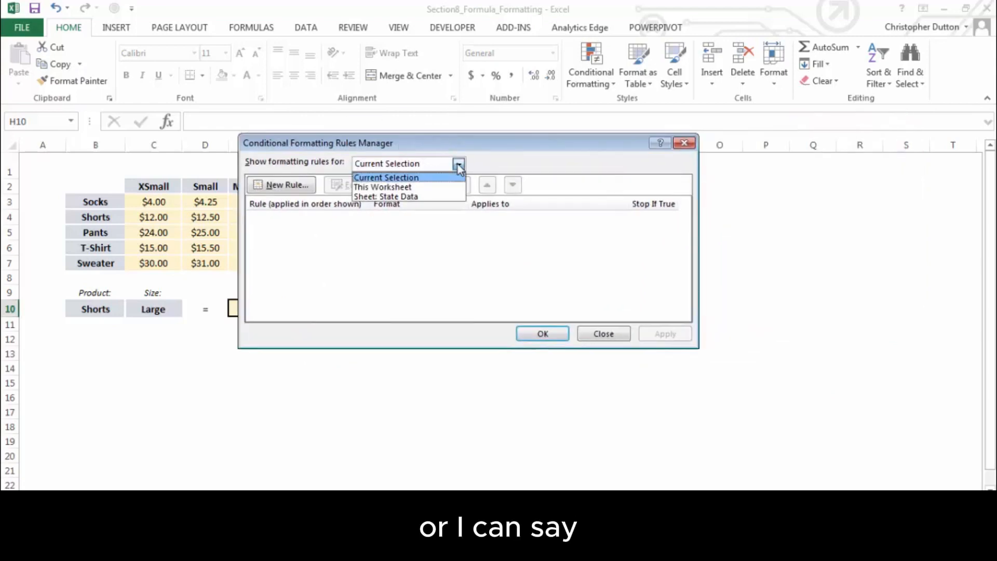
{"action": "left_click", "coordinate": [441, 188]}
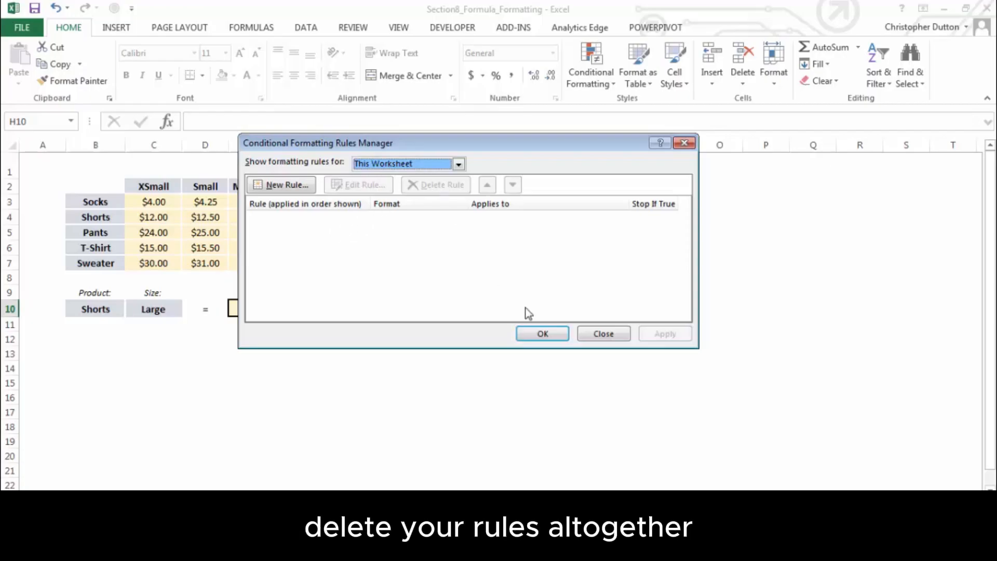
{"action": "left_click", "coordinate": [543, 333]}
{"action": "left_click", "coordinate": [434, 255]}
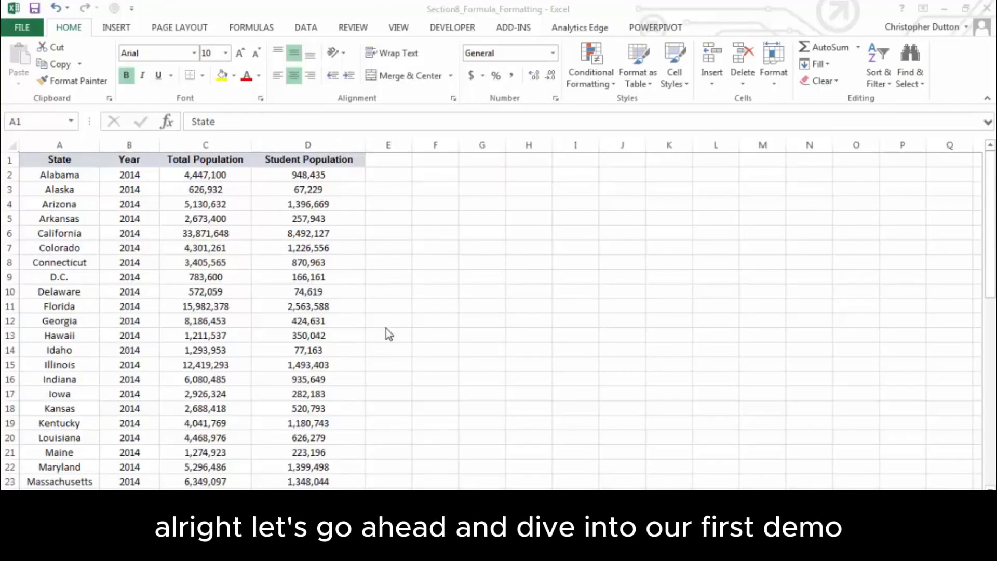
- Enter the test formula =MOD(4,2) in cell E3 beside the state population table
{"action": "left_click", "coordinate": [441, 12]}
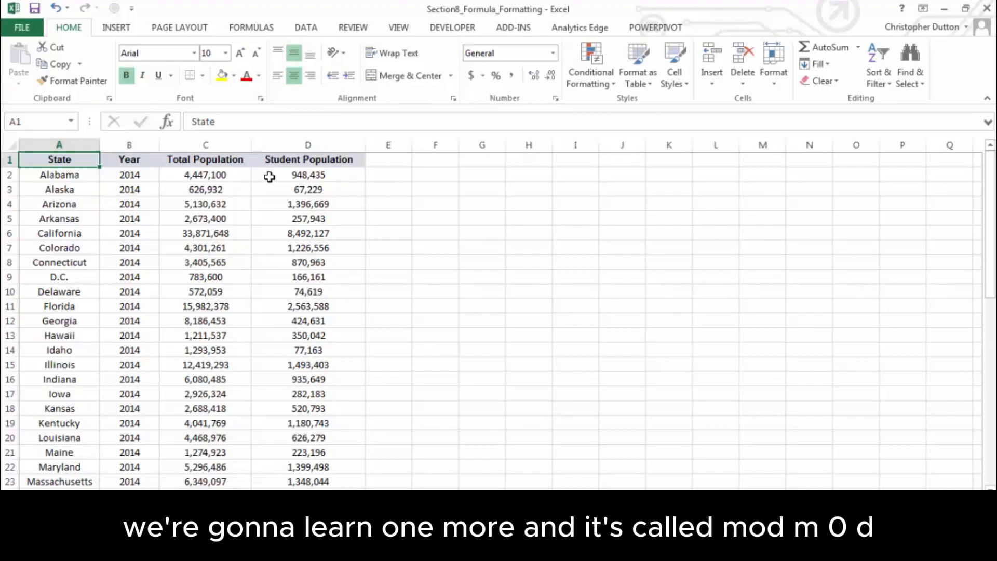
{"action": "left_click", "coordinate": [392, 190]}
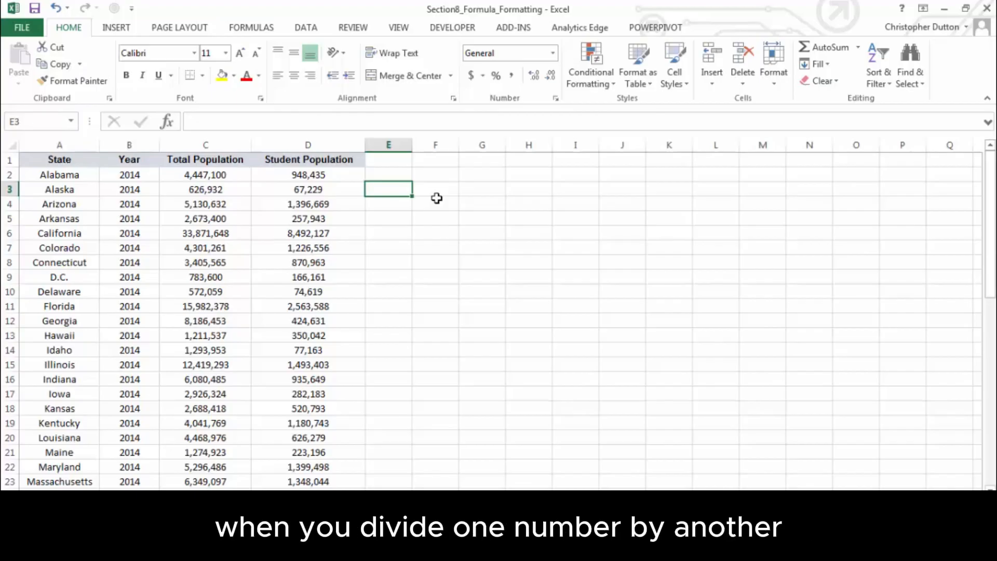
{"action": "type", "text": "=MOD"}
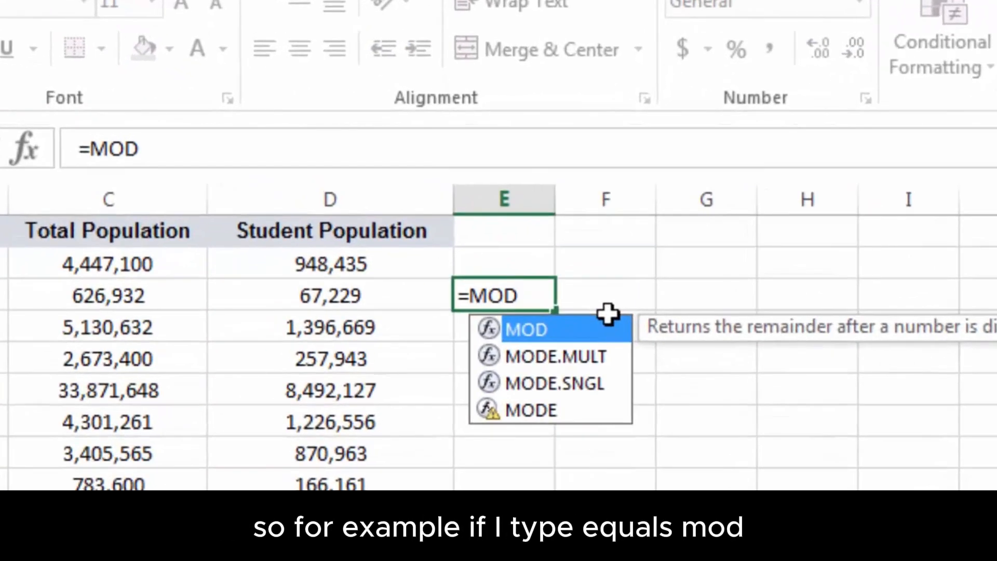
{"action": "type", "text": "("}
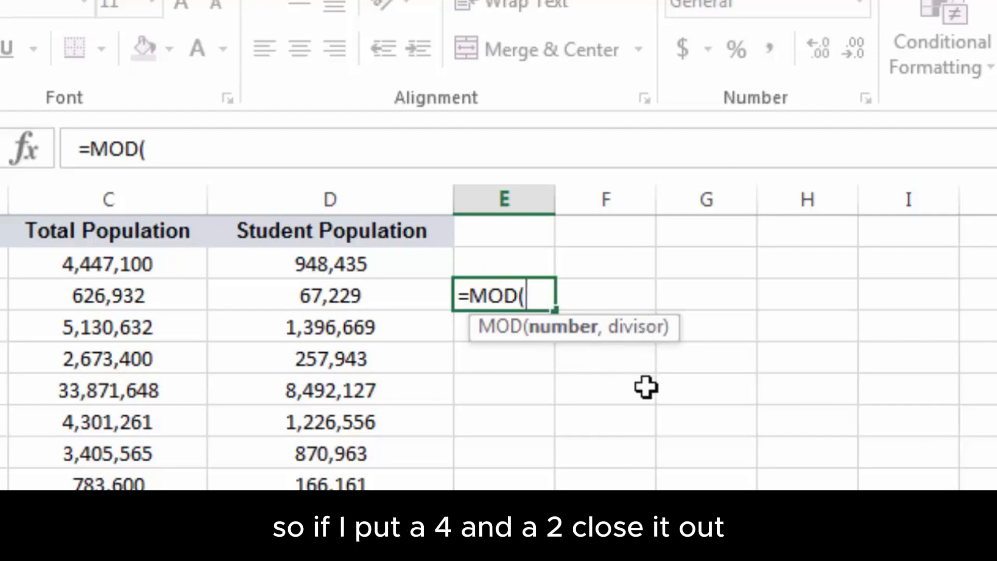
{"action": "type", "text": "4,2)"}
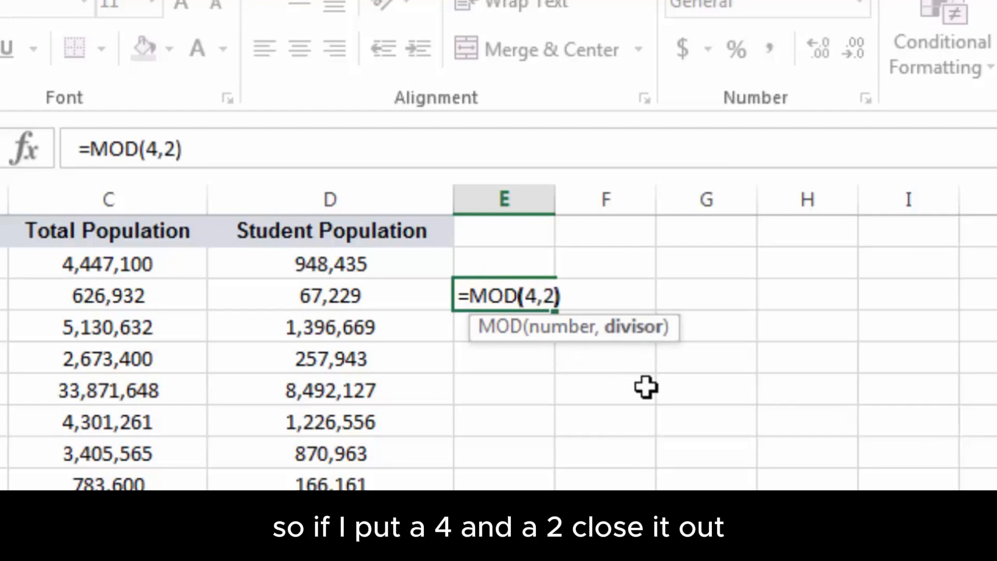
{"action": "key", "text": "Return"}
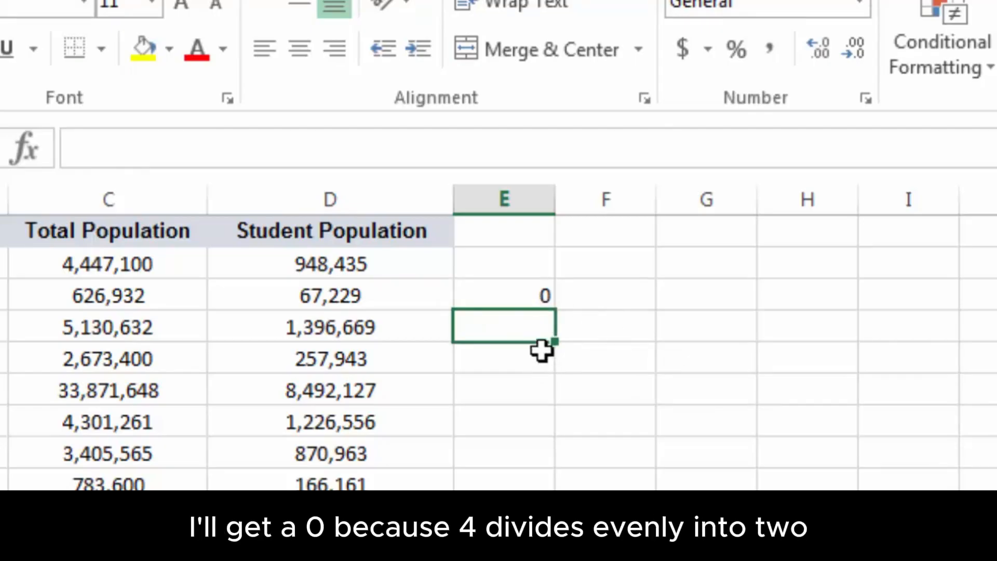
- Change the number argument of the MOD formula in E3 to 5
{"action": "left_click", "coordinate": [515, 297]}
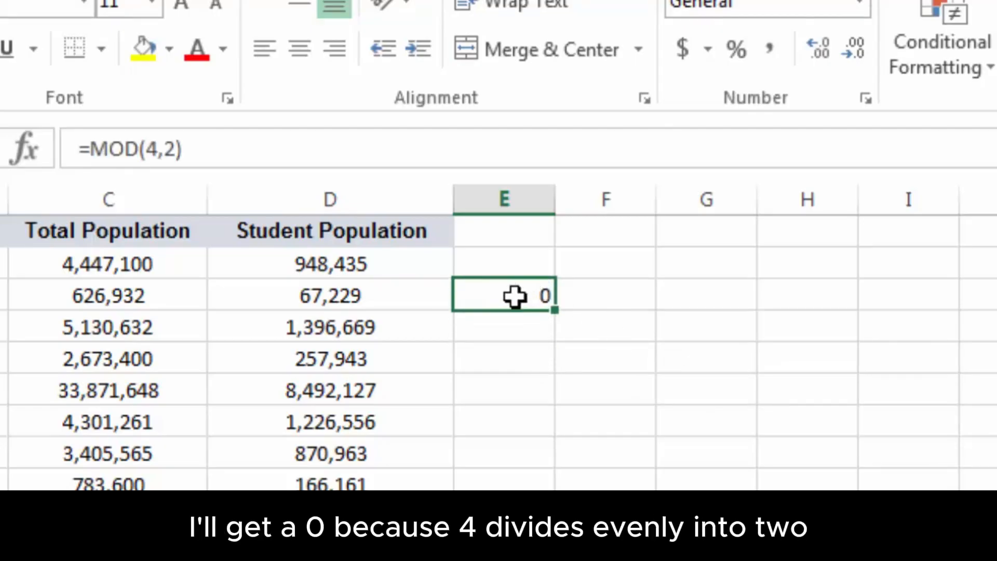
{"action": "left_click", "coordinate": [137, 149]}
{"action": "key", "text": "BackSpace"}
{"action": "type", "text": "5"}
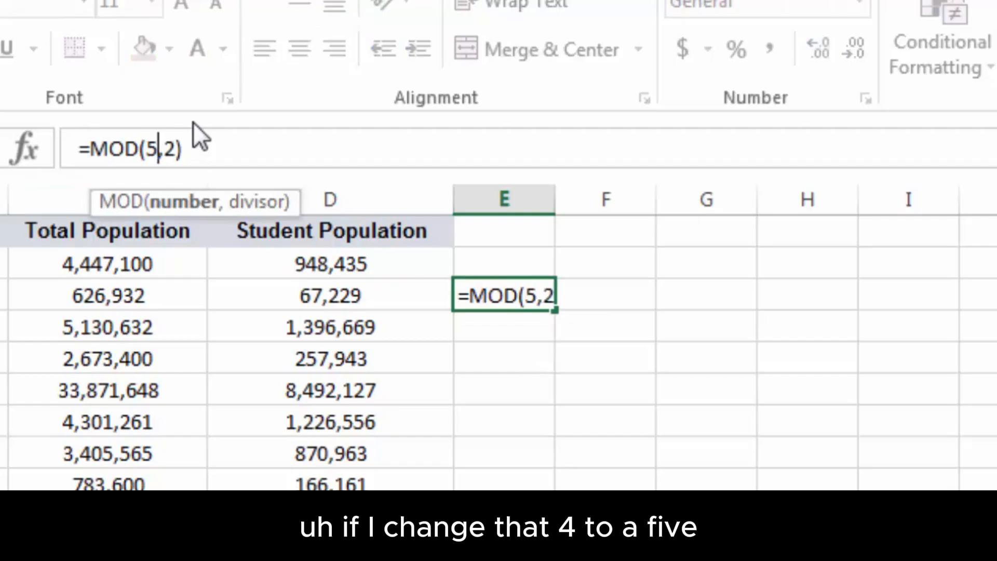
{"action": "key", "text": "Return"}
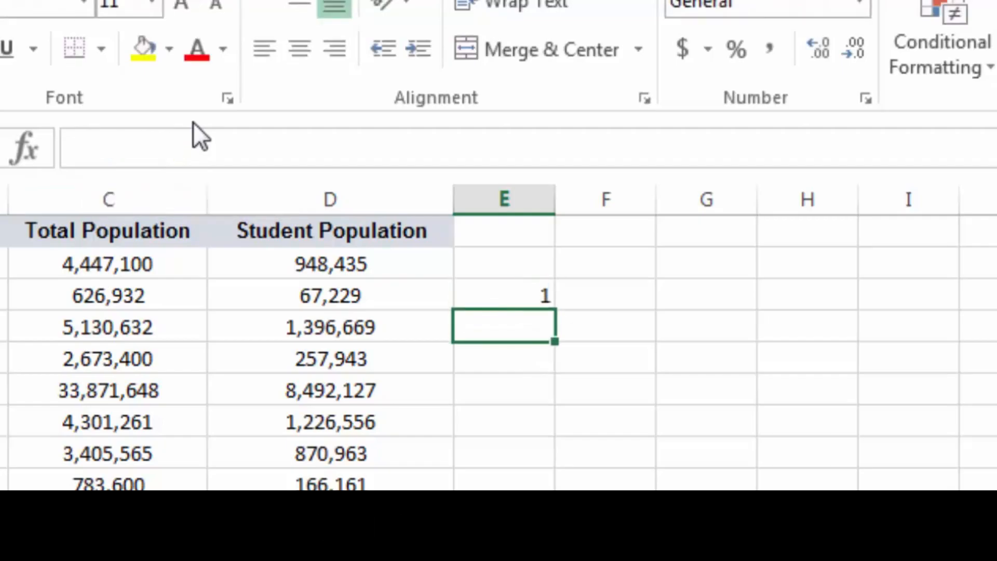
- Clear the test MOD formula from cell E3
{"action": "left_click", "coordinate": [518, 293]}
{"action": "left_click", "coordinate": [155, 140]}
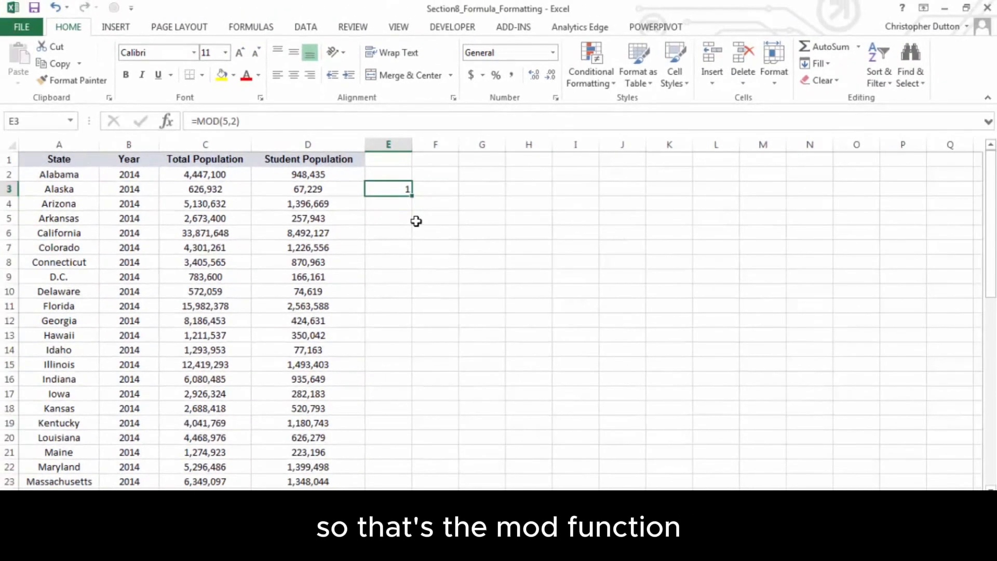
{"action": "key", "text": "Delete"}
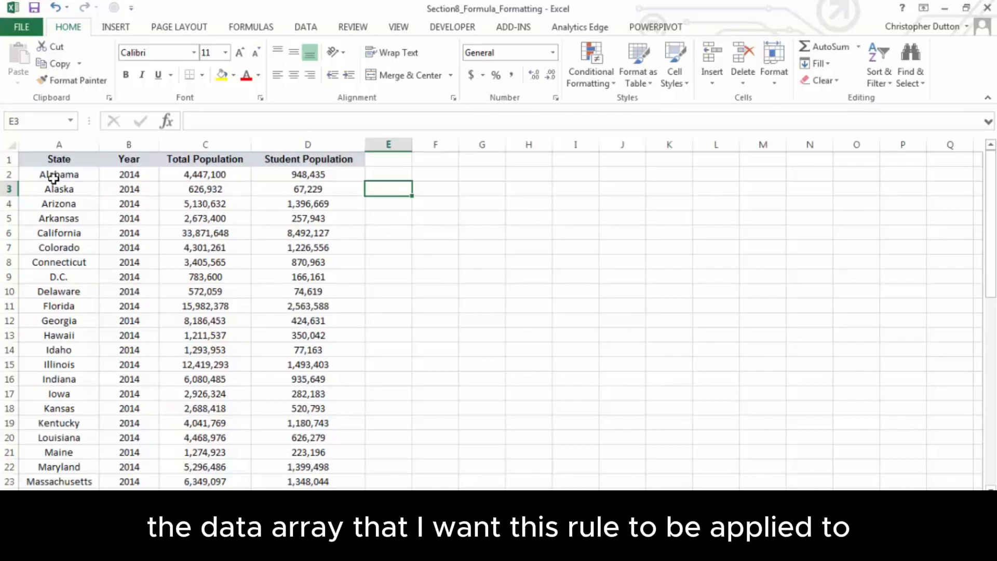
- Start a conditional formatting rule for the state data A2:D52 that uses a formula to determine which cells to format
{"action": "left_click_drag", "start_coordinate": [54, 176], "coordinate": [305, 234]}
{"action": "key", "text": "ctrl+shift+Down"}
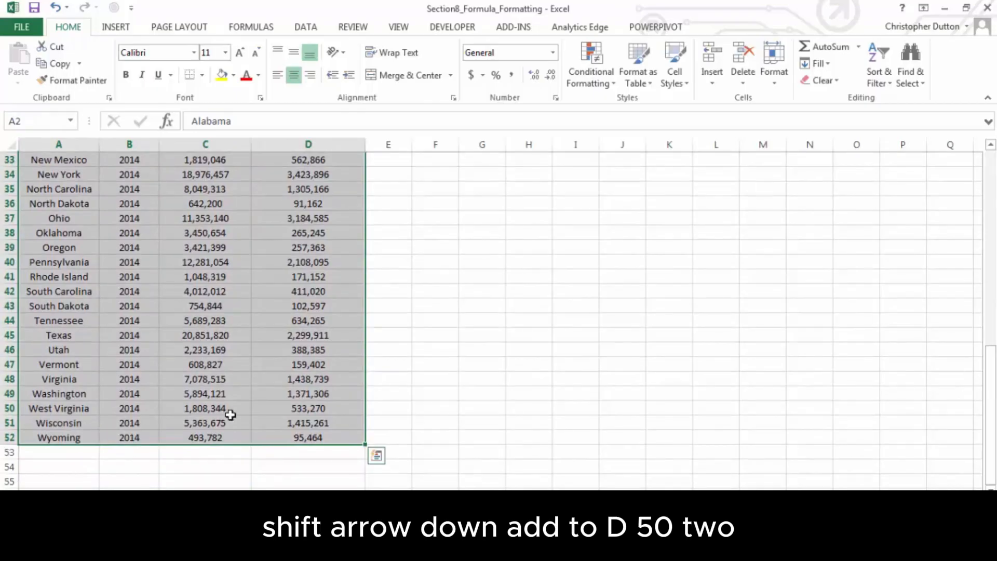
{"action": "scroll", "coordinate": [141, 342], "scroll_direction": "up", "scroll_amount": 11}
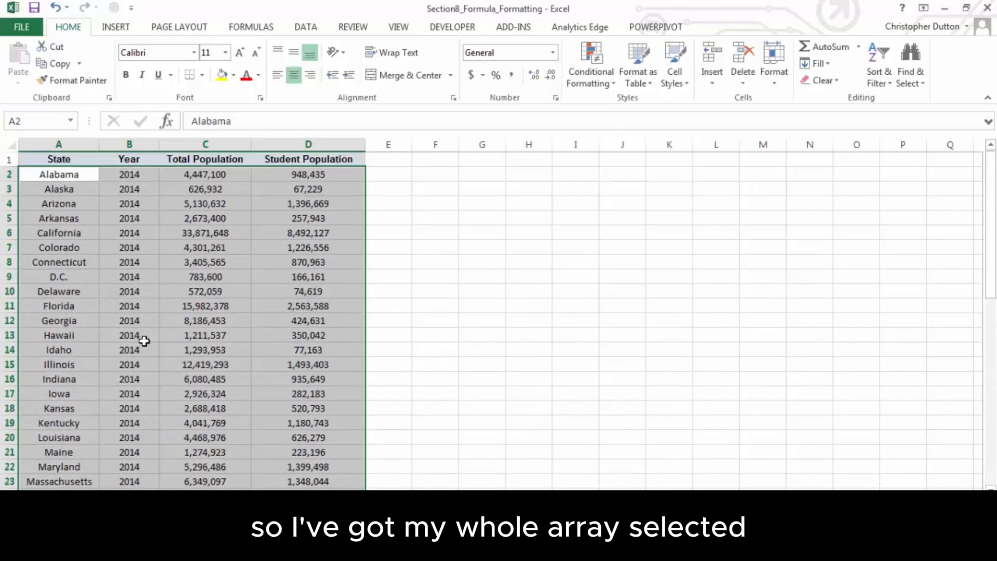
{"action": "left_click", "coordinate": [587, 86]}
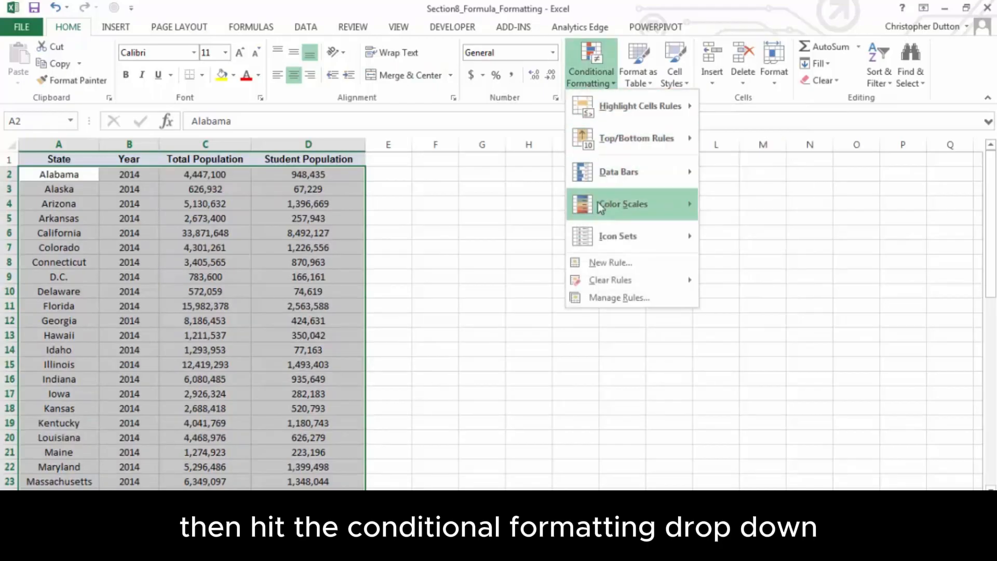
{"action": "left_click", "coordinate": [622, 266]}
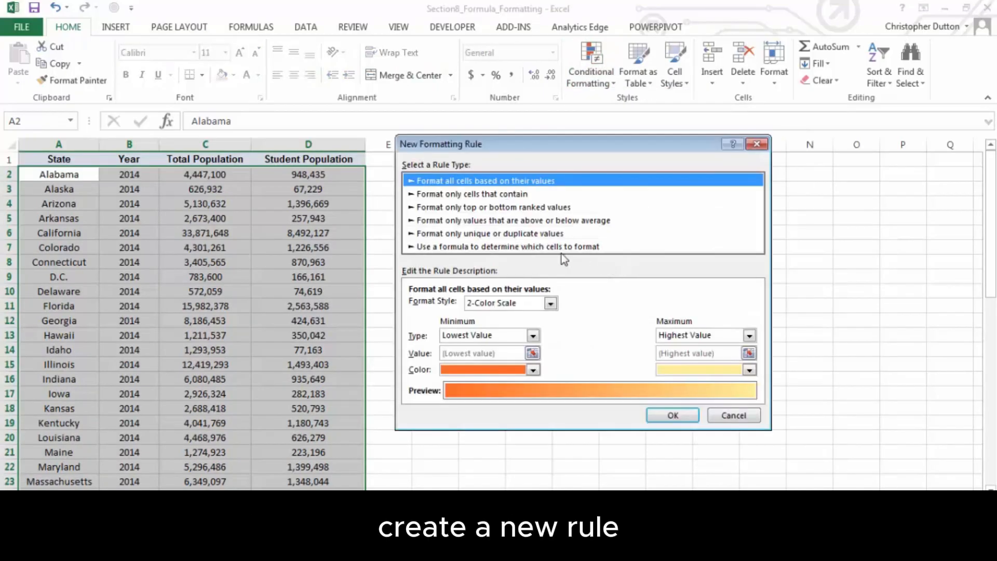
{"action": "left_click", "coordinate": [448, 247]}
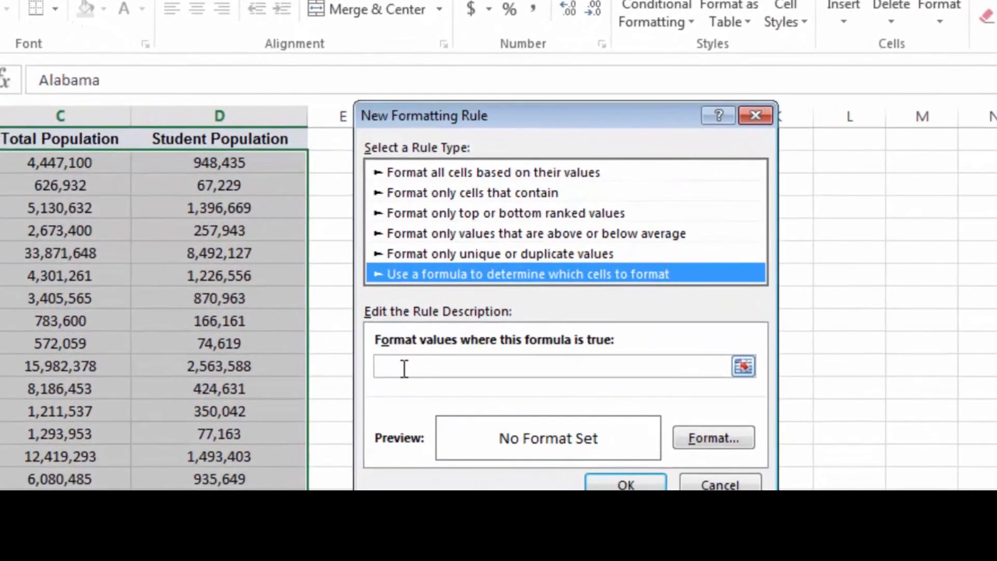
- Set the rule's formula to =MOD(ROW(),2)=1 to target the odd-numbered rows
{"action": "left_click", "coordinate": [403, 368]}
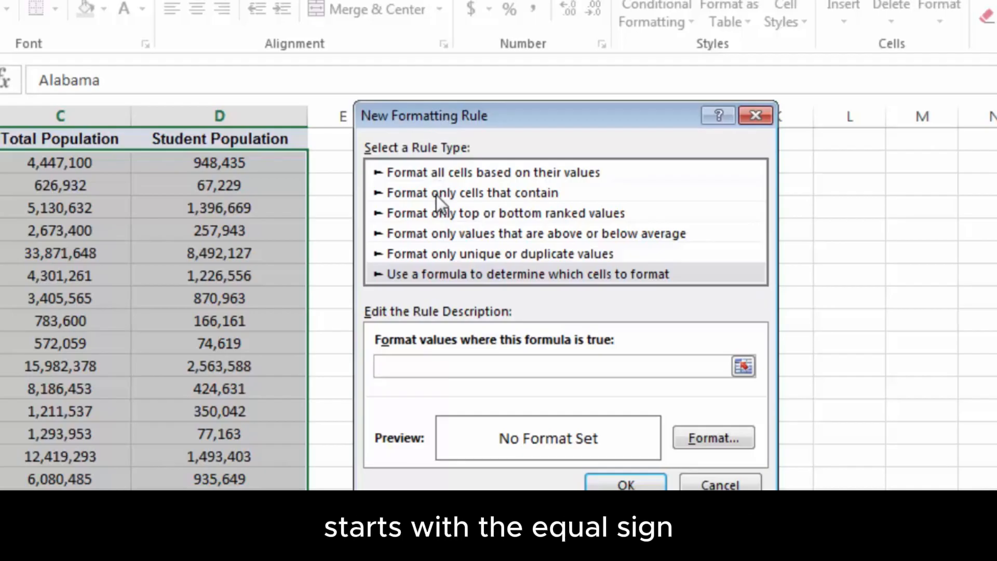
{"action": "type", "text": "=MOD("}
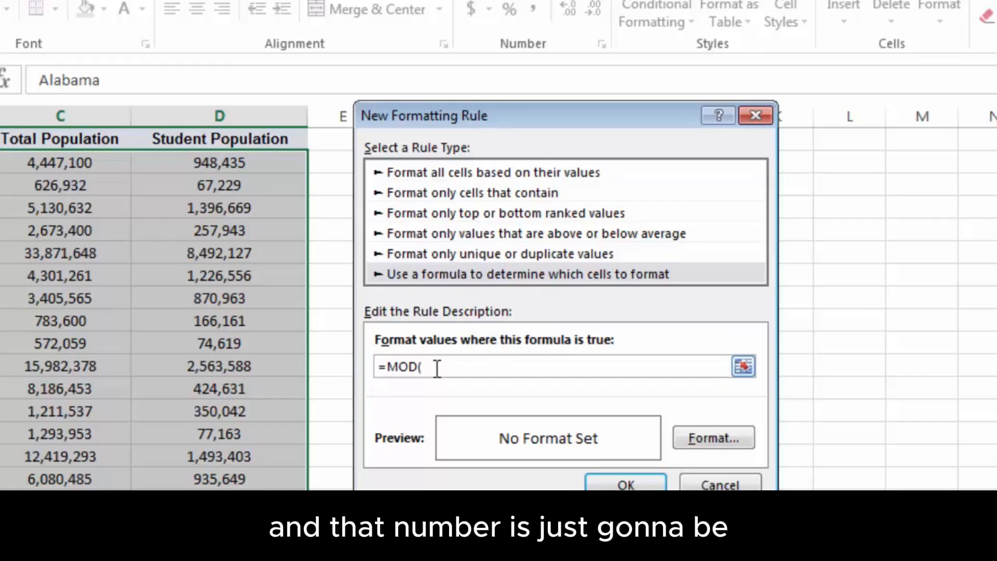
{"action": "type", "text": "ROW(),2)="}
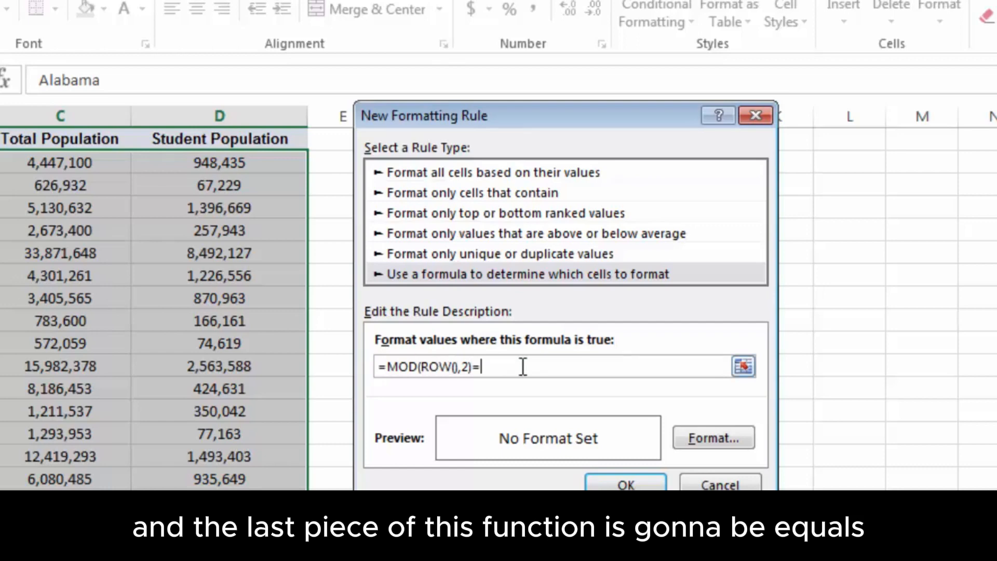
{"action": "type", "text": "1"}
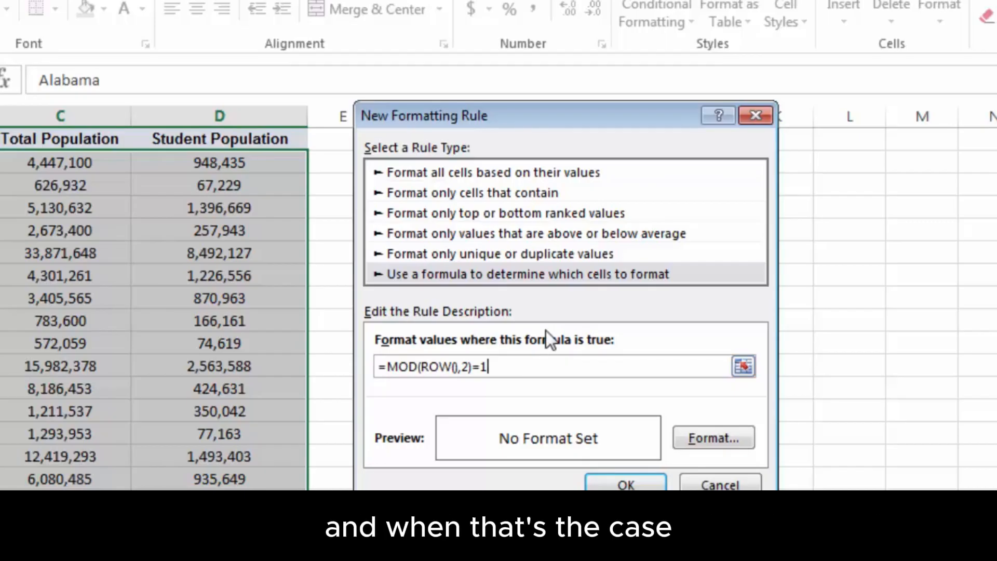
- Give the rule a light green background fill, leaving the border and font formats unset
{"action": "left_click", "coordinate": [743, 437]}
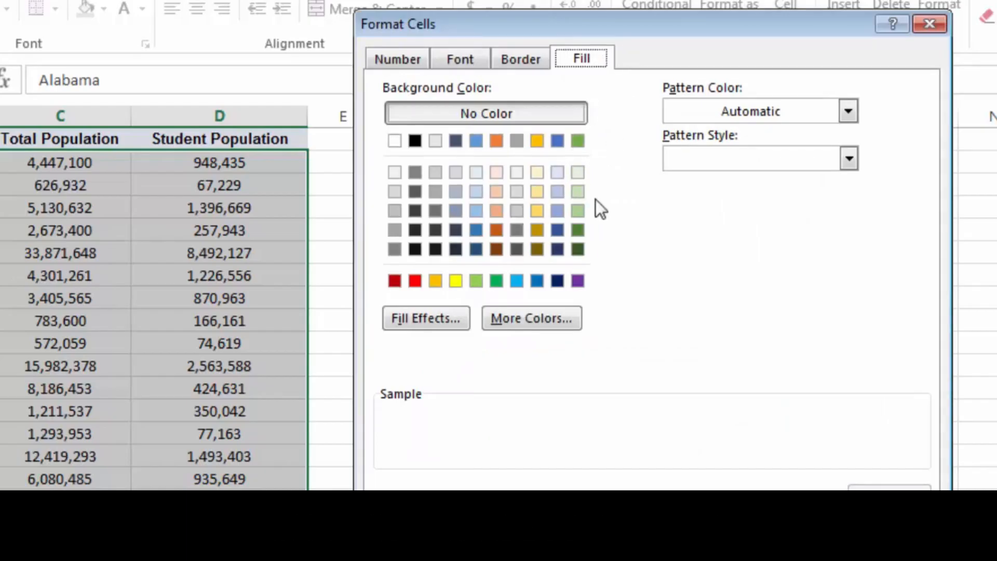
{"action": "left_click", "coordinate": [579, 191]}
{"action": "left_click", "coordinate": [532, 61]}
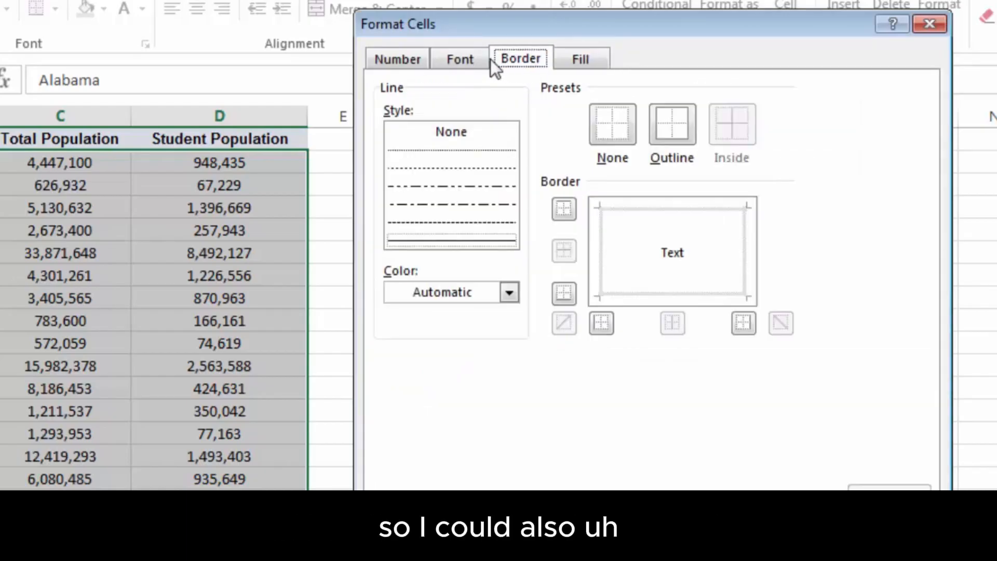
{"action": "left_click", "coordinate": [471, 59]}
{"action": "left_click", "coordinate": [592, 56]}
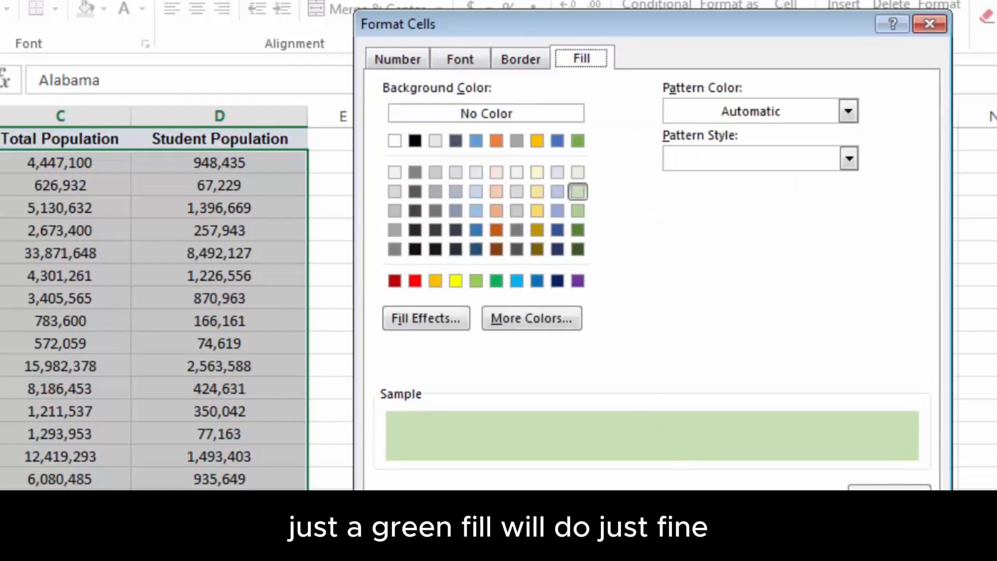
{"action": "left_click", "coordinate": [806, 535]}
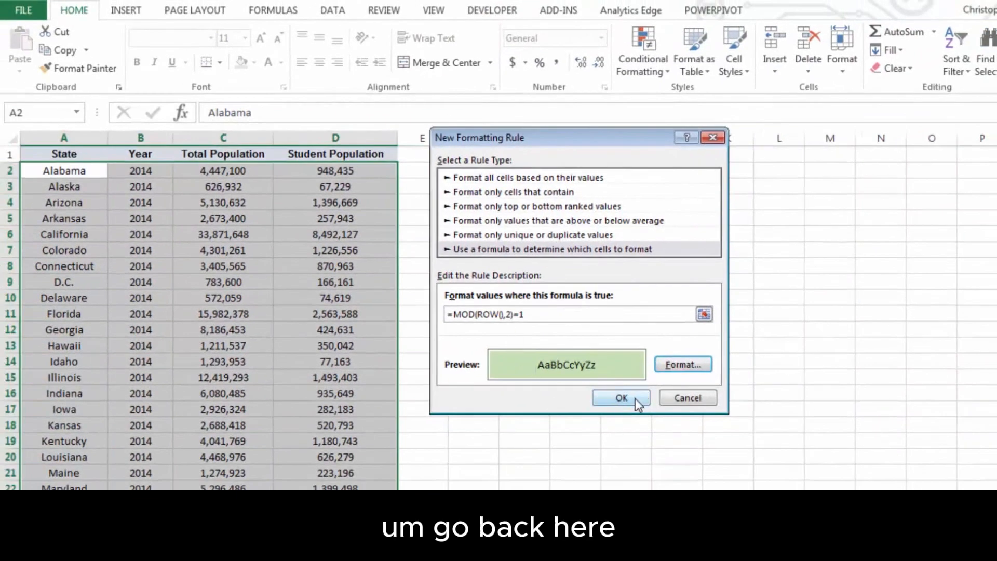
- Create the rule and check the row shading down the whole state table
{"action": "left_click", "coordinate": [635, 398]}
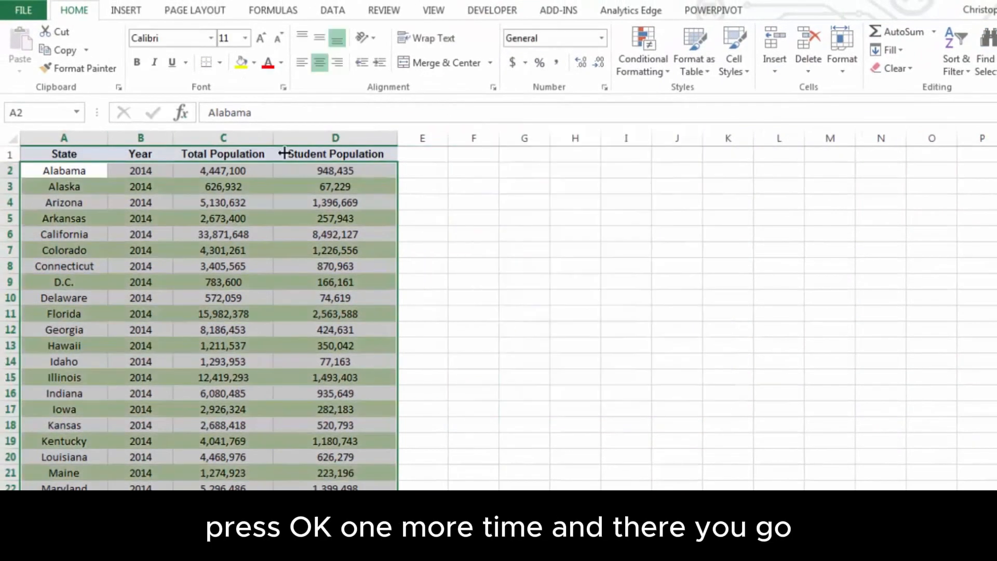
{"action": "left_click", "coordinate": [319, 170]}
{"action": "scroll", "coordinate": [138, 207], "scroll_direction": "down", "scroll_amount": 1}
{"action": "scroll", "coordinate": [196, 187], "scroll_direction": "up", "scroll_amount": 1}
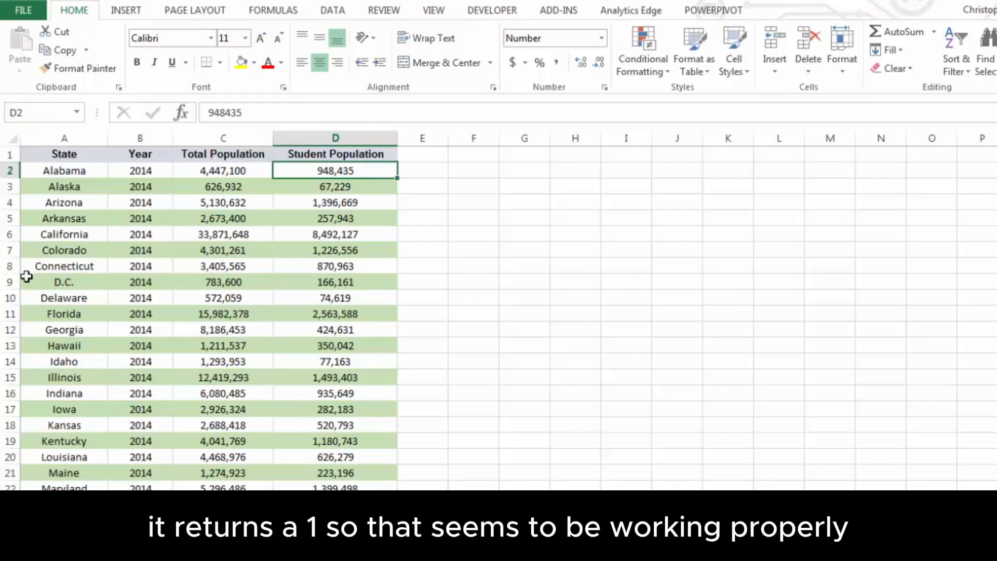
{"action": "scroll", "coordinate": [145, 281], "scroll_direction": "down", "scroll_amount": 11}
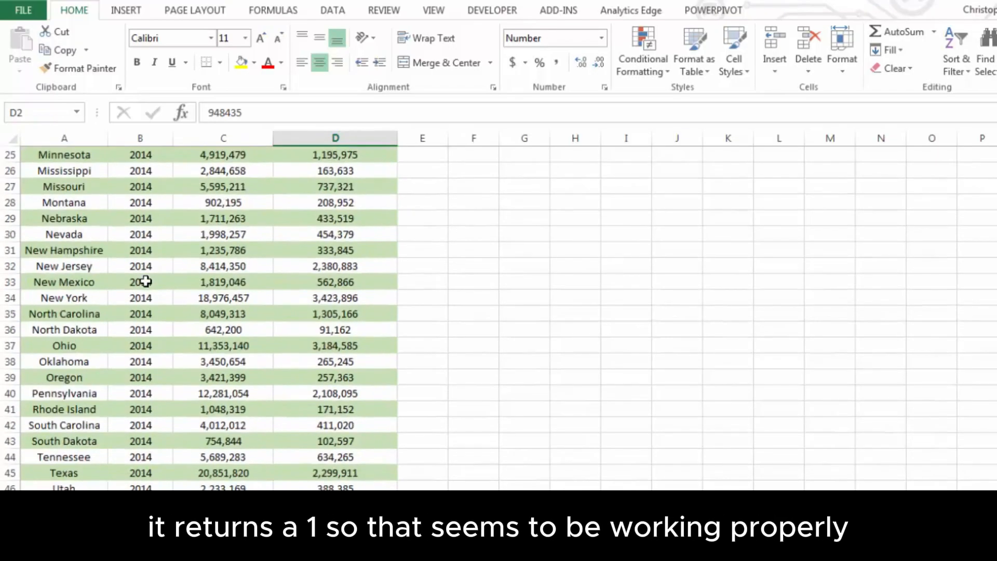
{"action": "scroll", "coordinate": [145, 281], "scroll_direction": "up", "scroll_amount": 11}
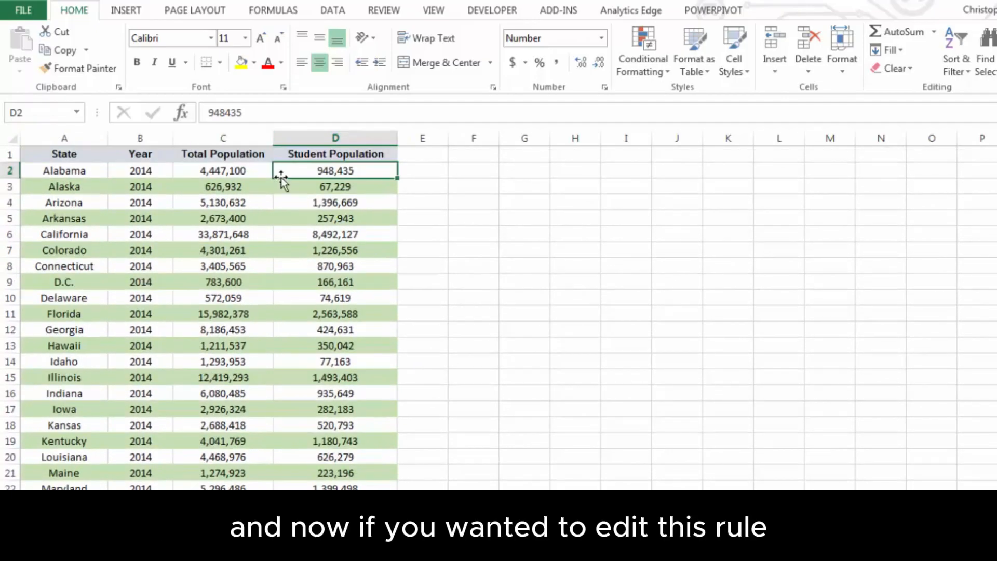
- Edit the existing banding rule so its formula is =MOD(ROW(),2)=0, and apply the change to the table
{"action": "left_click", "coordinate": [649, 64]}
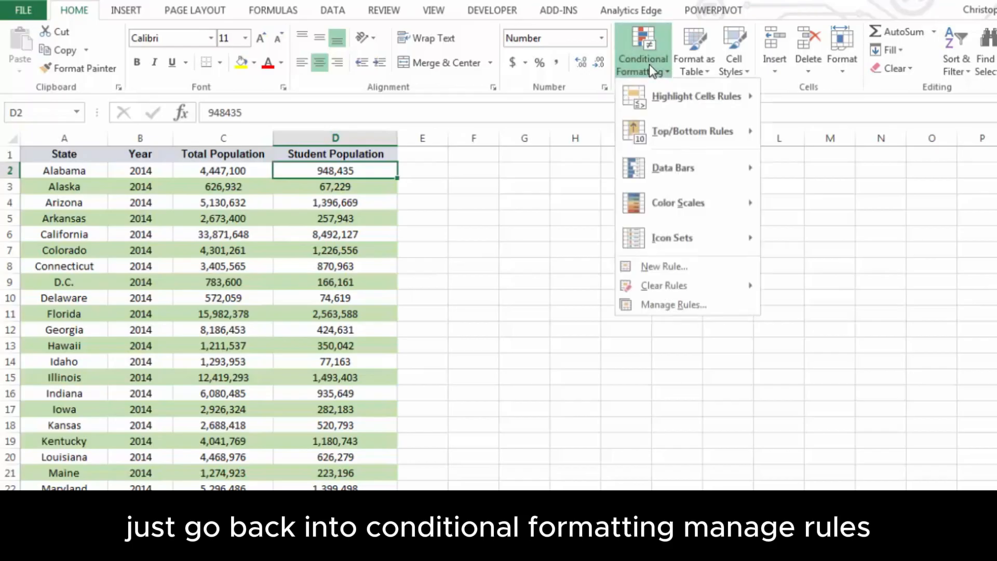
{"action": "left_click", "coordinate": [662, 306]}
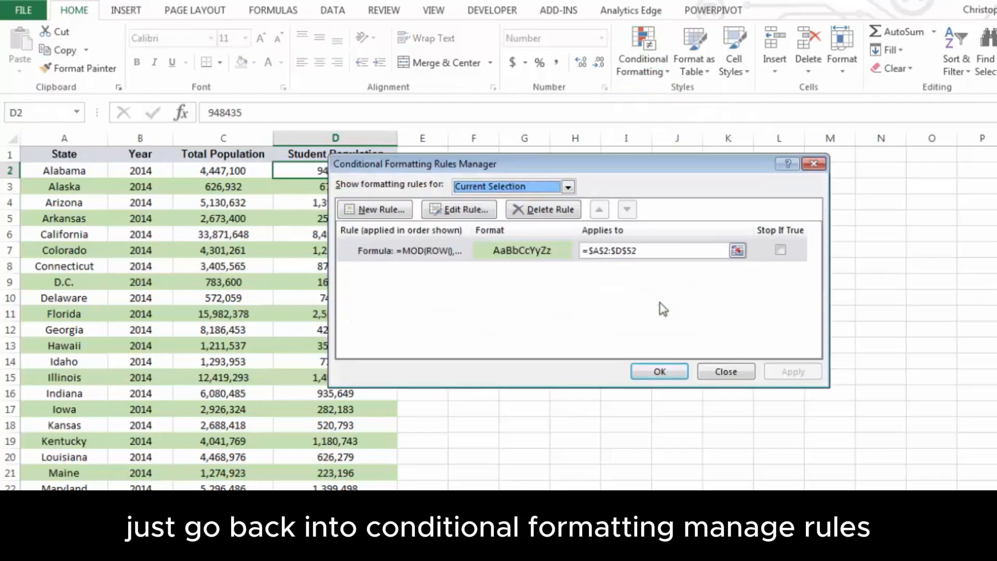
{"action": "left_click", "coordinate": [417, 252]}
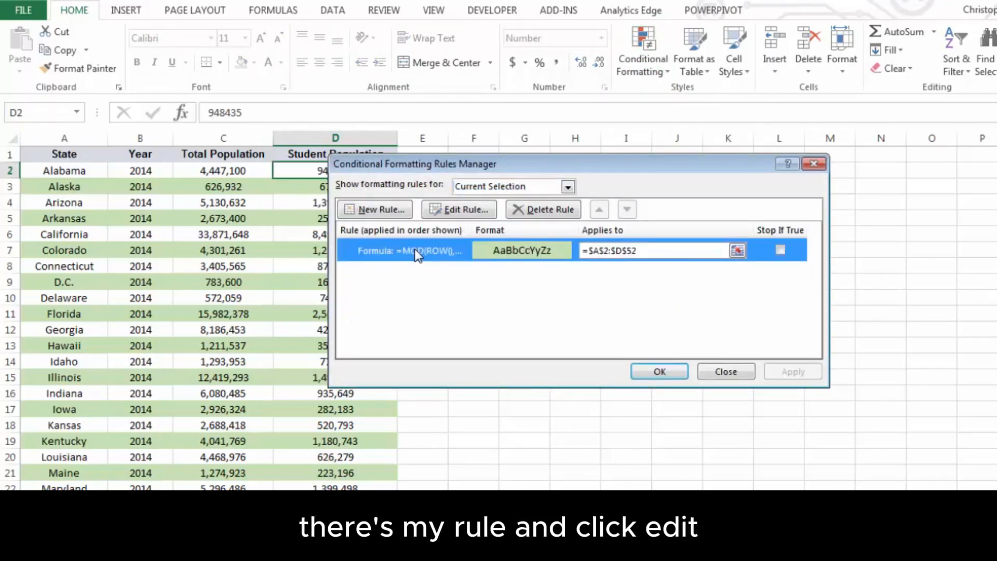
{"action": "left_click", "coordinate": [436, 210]}
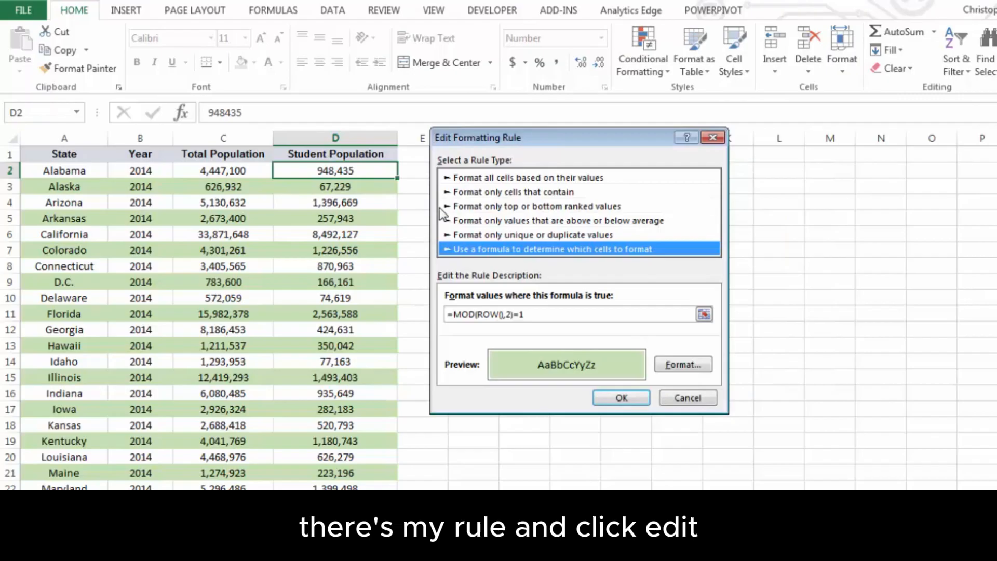
{"action": "left_click", "coordinate": [542, 313]}
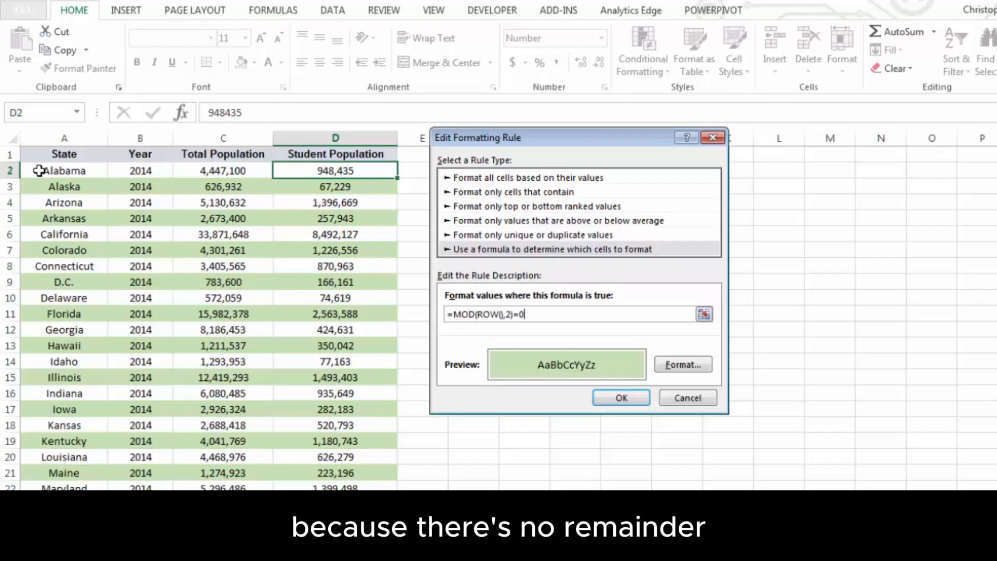
{"action": "left_click", "coordinate": [619, 398]}
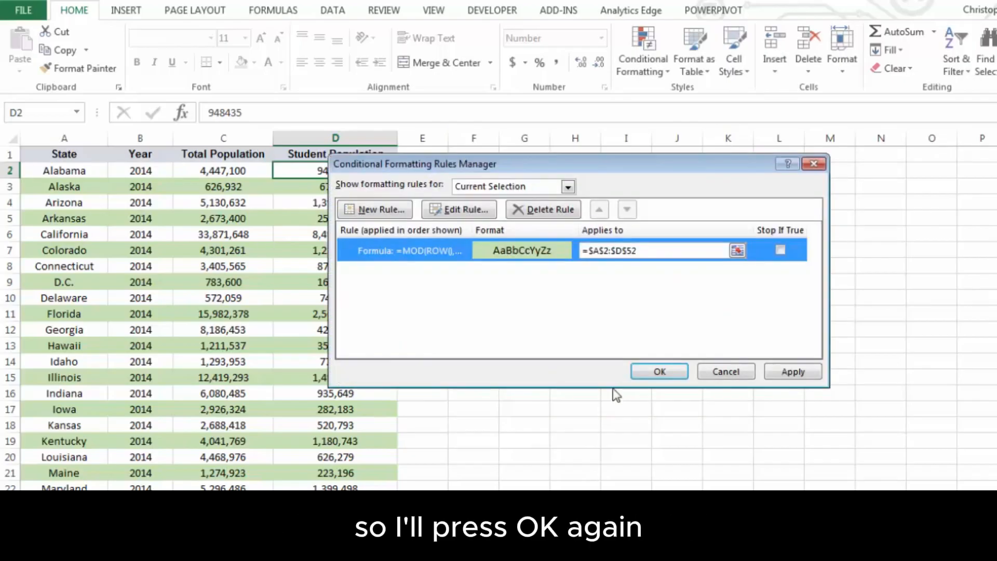
{"action": "left_click", "coordinate": [793, 372]}
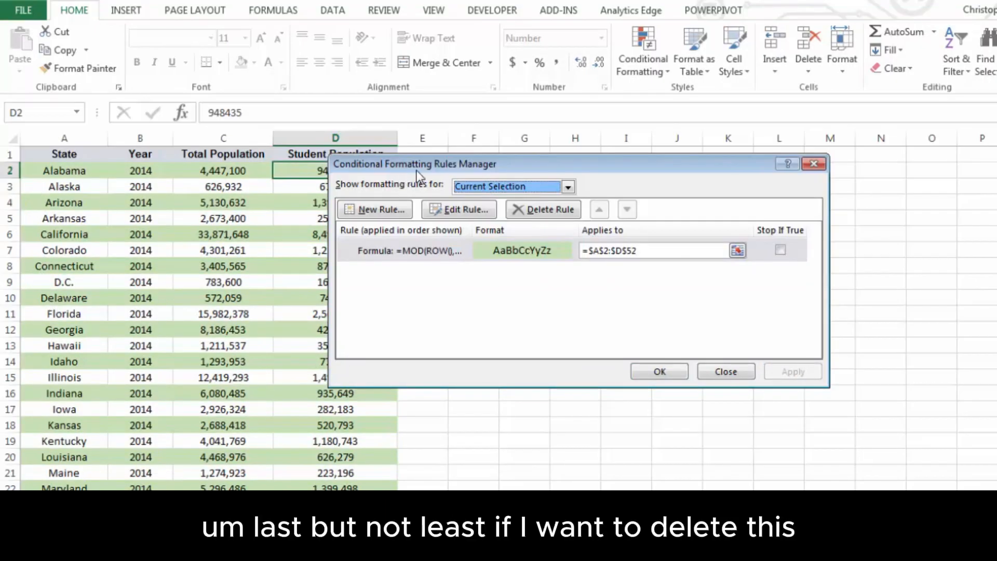
- Delete the alternate-row banding rule covering $A$2:$D$52, apply the deletion, and close the rules manager
{"action": "left_click_drag", "start_coordinate": [426, 173], "coordinate": [325, 223]}
{"action": "left_click", "coordinate": [307, 301]}
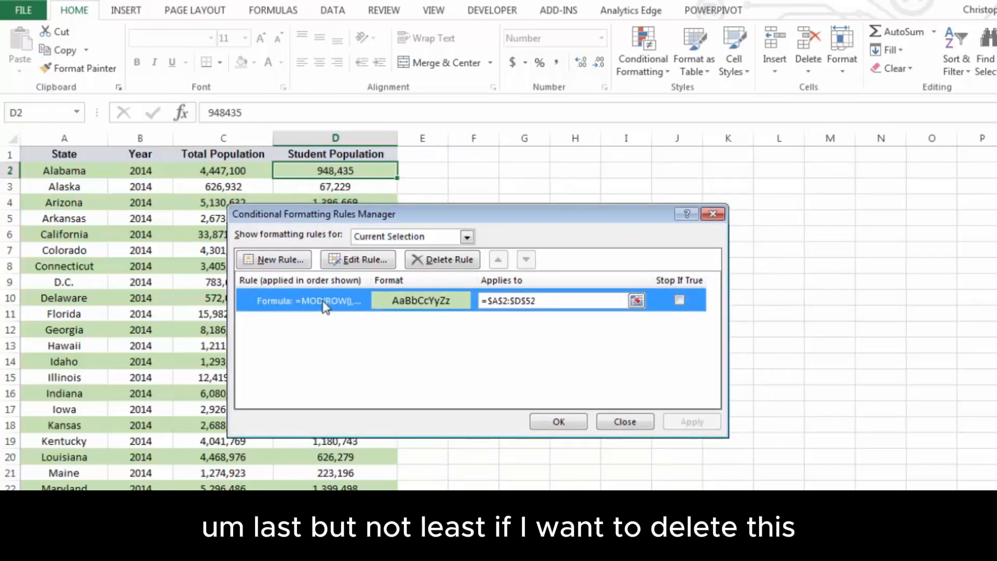
{"action": "left_click", "coordinate": [456, 260]}
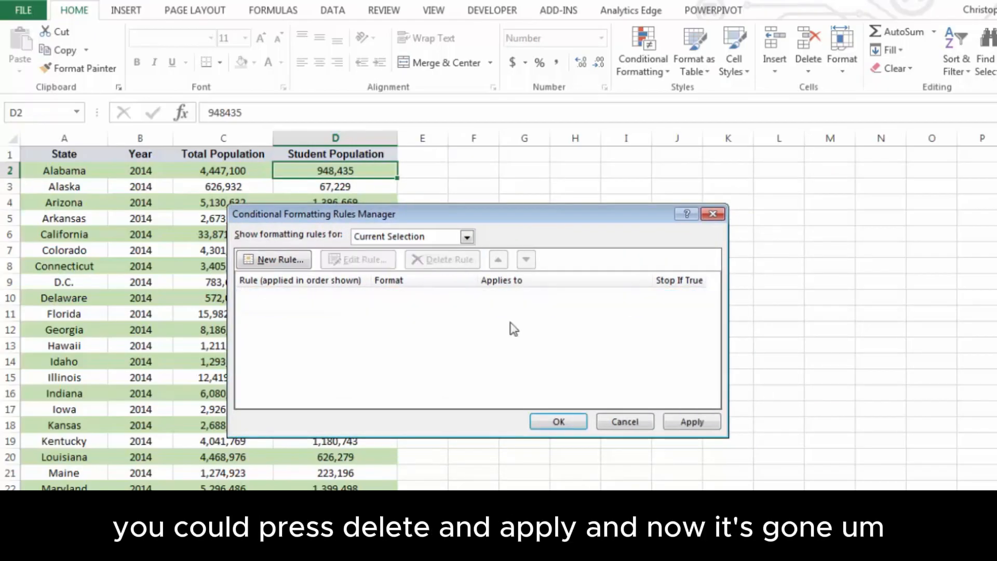
{"action": "left_click", "coordinate": [693, 421]}
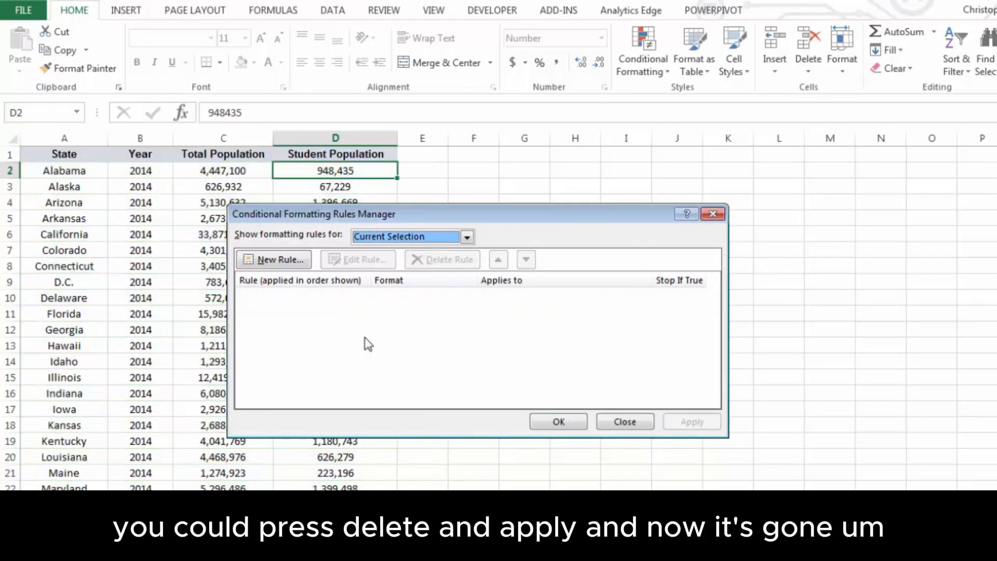
{"action": "left_click", "coordinate": [577, 421]}
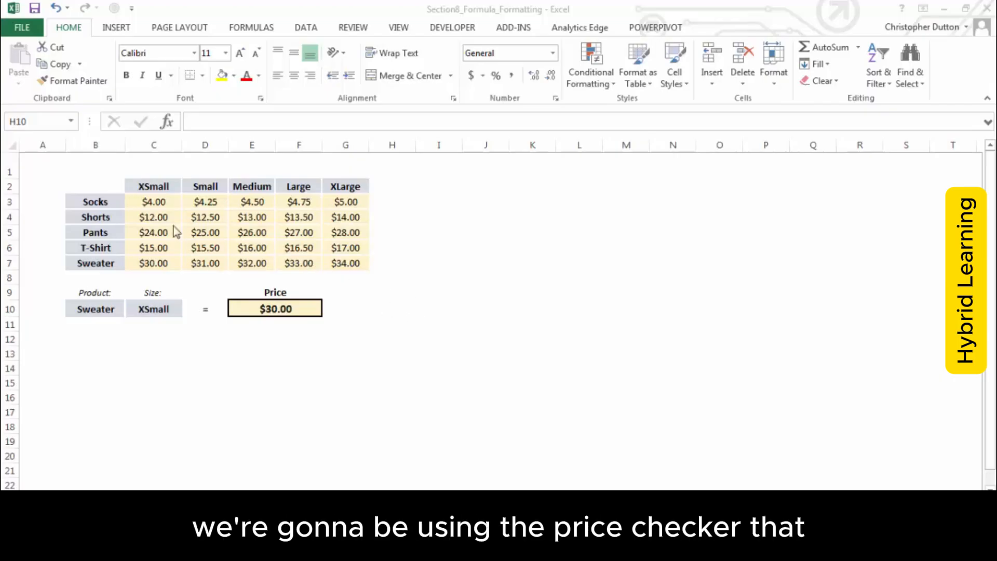
- Examine the price checker's INDEX/MATCH formula in E10, the price grid C3:G7, and the product and size selection cells
{"action": "left_click", "coordinate": [294, 308]}
{"action": "left_click", "coordinate": [297, 307]}
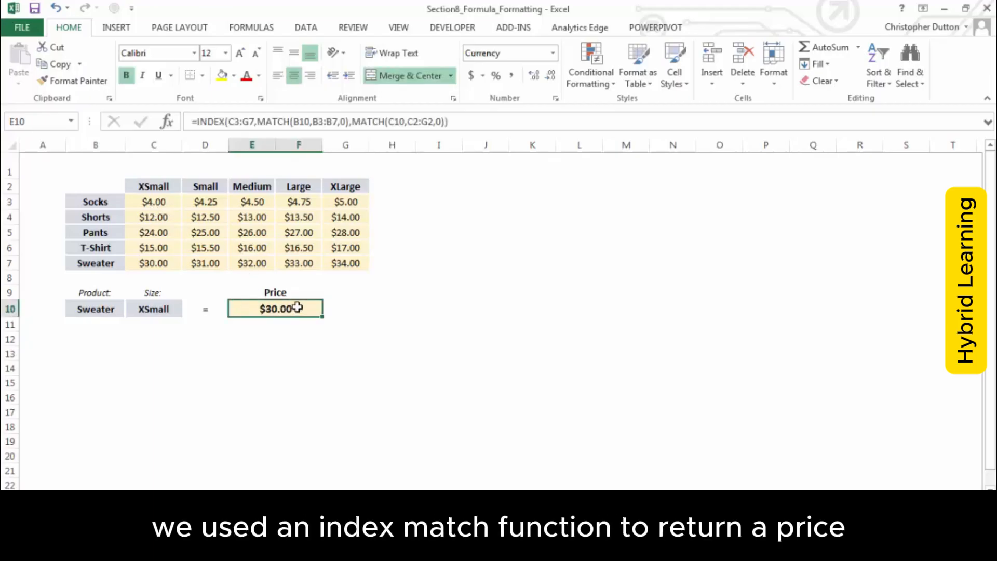
{"action": "left_click_drag", "start_coordinate": [149, 201], "coordinate": [358, 263]}
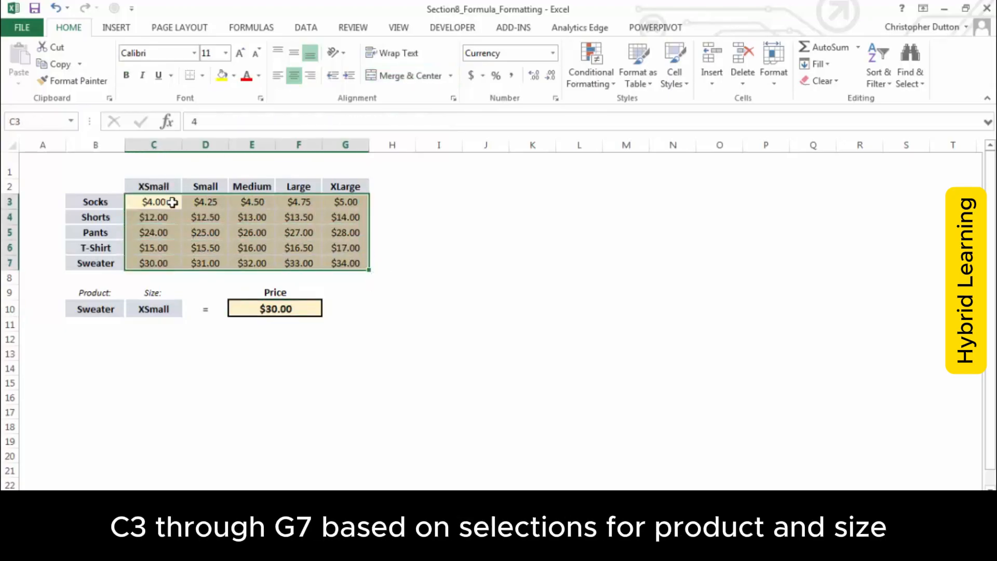
{"action": "left_click", "coordinate": [105, 309]}
{"action": "left_click", "coordinate": [160, 309]}
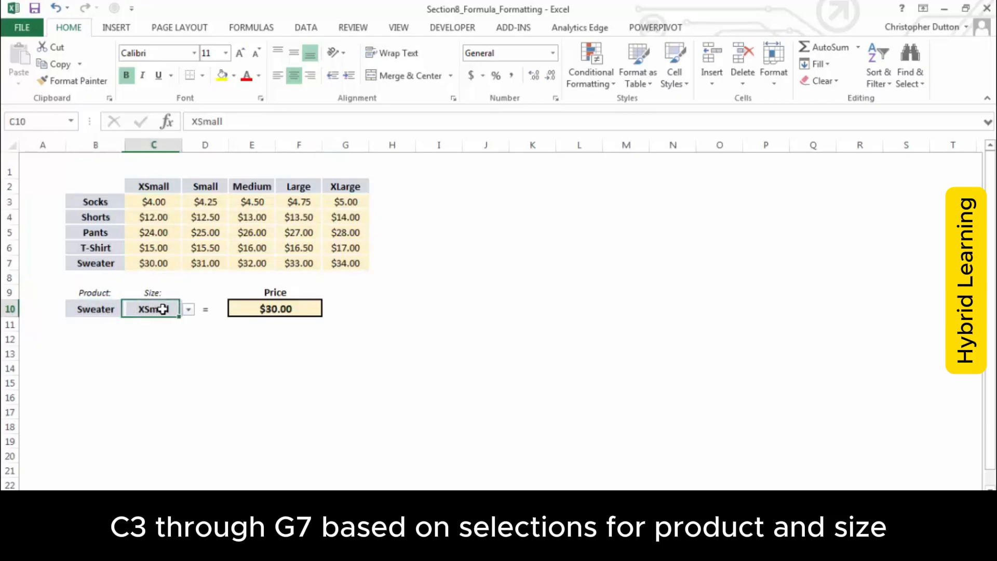
{"action": "left_click", "coordinate": [221, 330]}
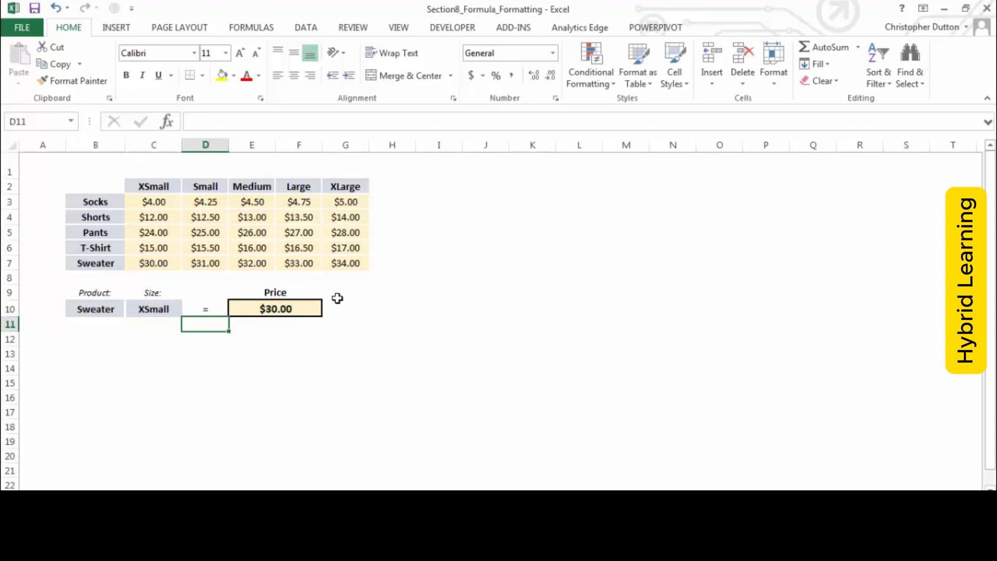
{"action": "left_click", "coordinate": [282, 309]}
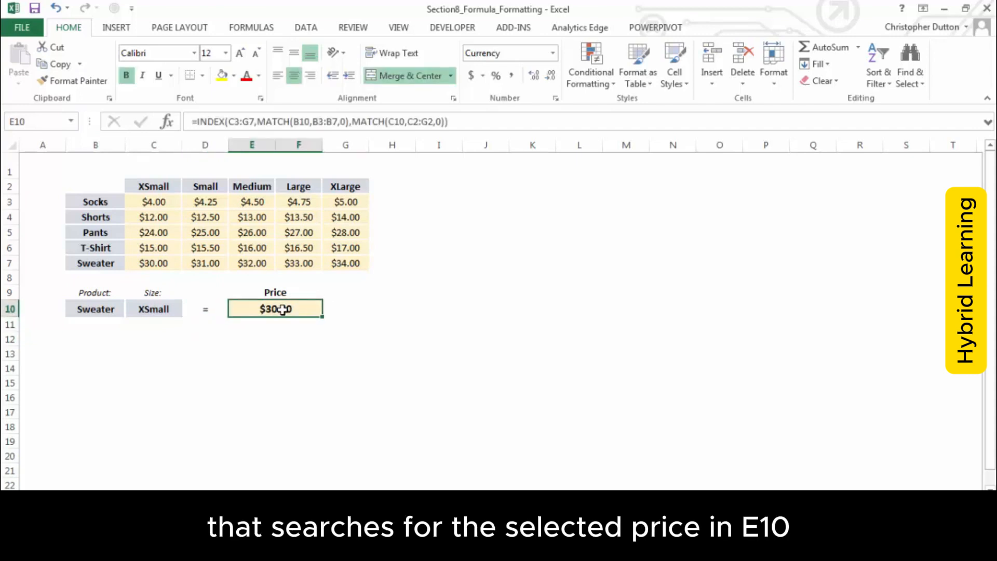
- Start a new conditional formatting rule for the price grid C3:G7 that uses a formula to determine which cells to format
{"action": "left_click_drag", "start_coordinate": [156, 202], "coordinate": [345, 256]}
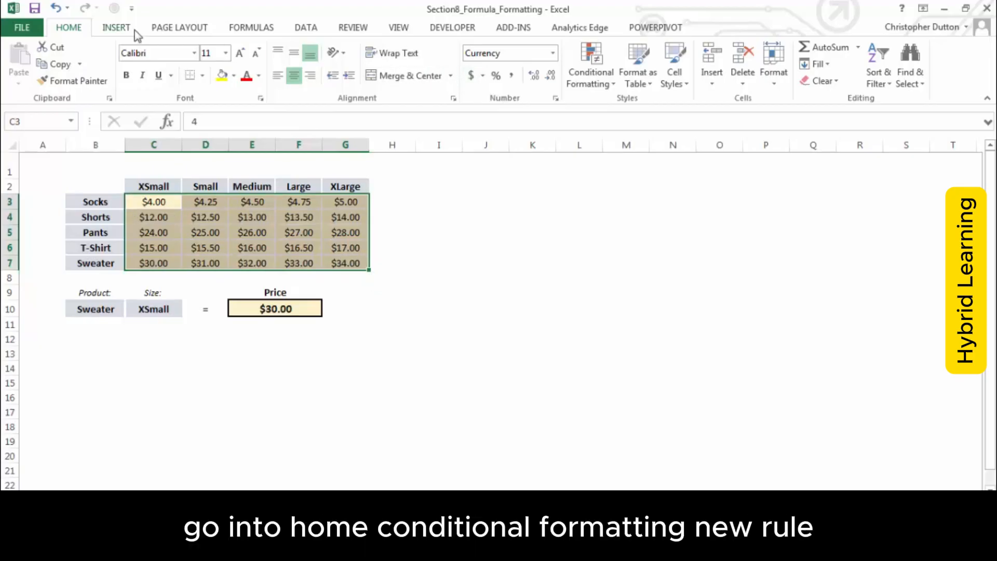
{"action": "left_click", "coordinate": [584, 87]}
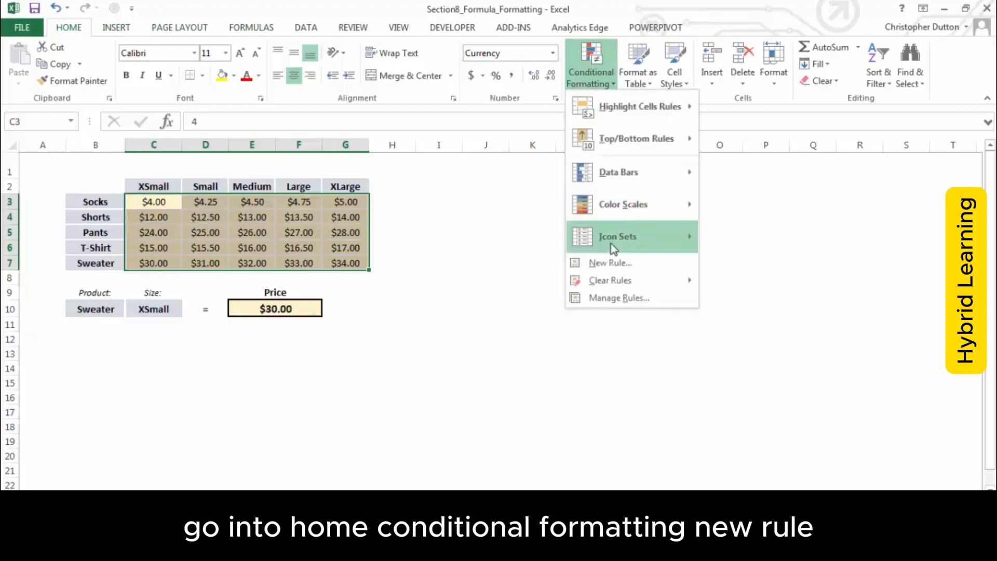
{"action": "left_click", "coordinate": [611, 263]}
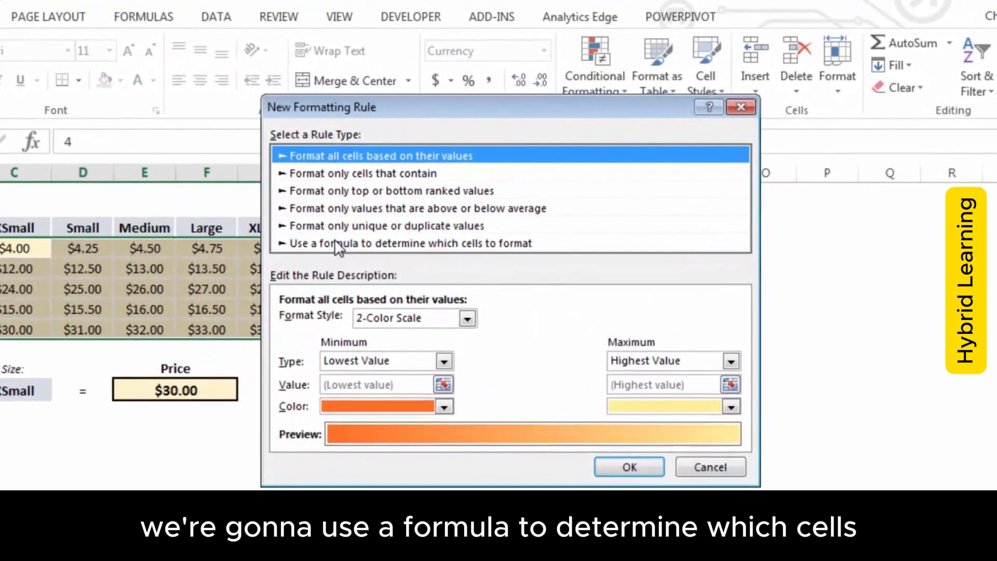
{"action": "left_click", "coordinate": [336, 244]}
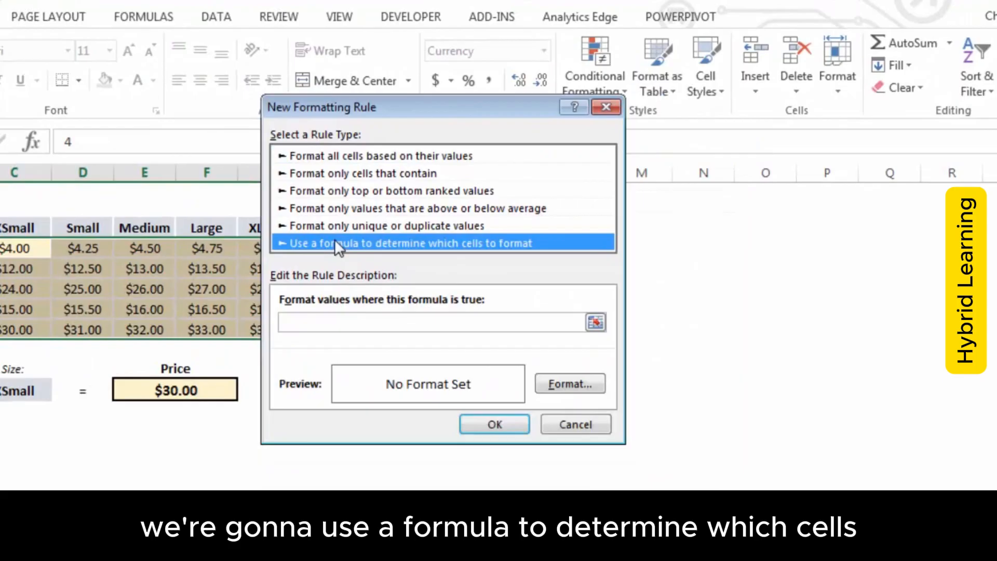
- Set the rule's formula to =$C$3=$E$10, comparing the grid's first price with the looked-up price
{"action": "left_click", "coordinate": [316, 322]}
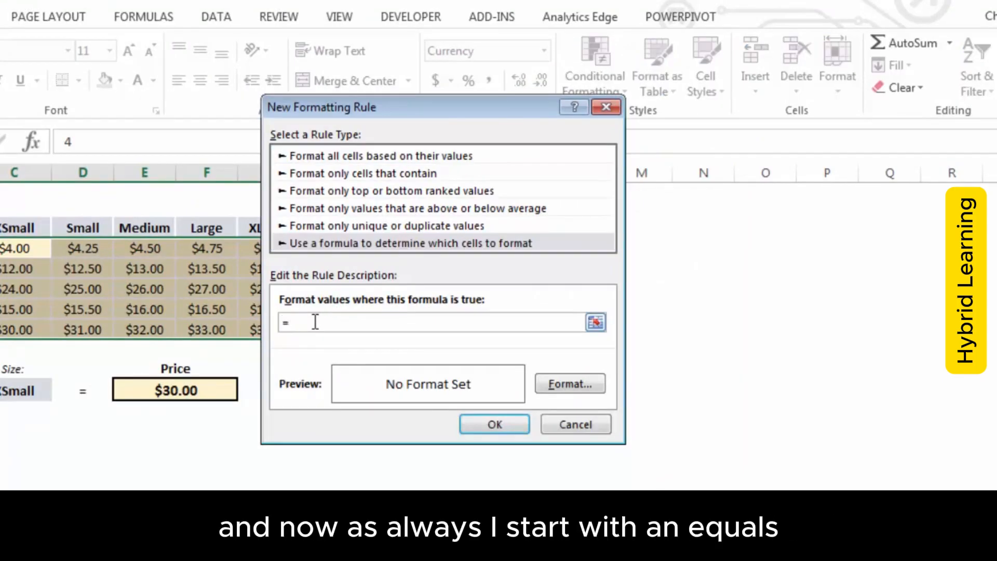
{"action": "left_click", "coordinate": [17, 248]}
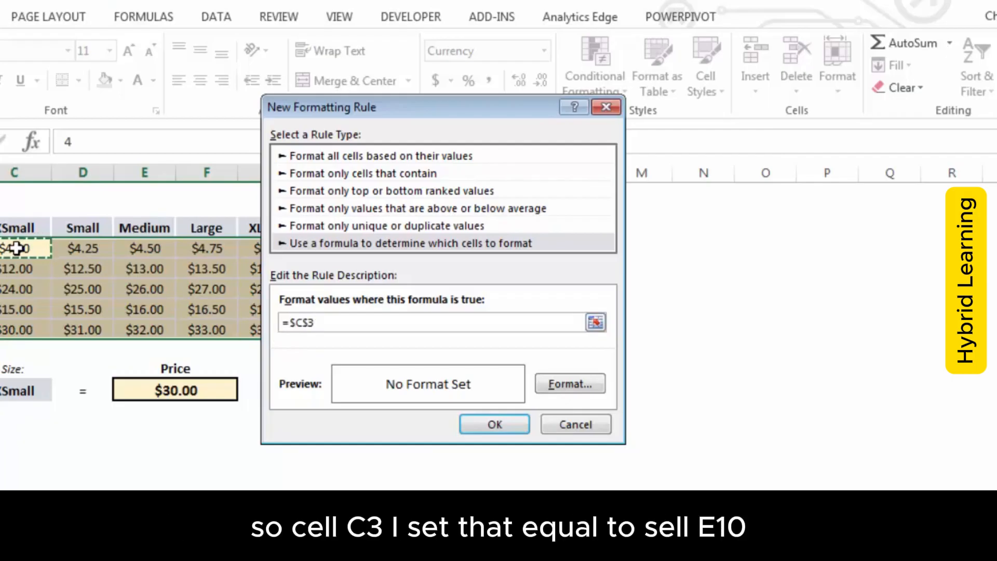
{"action": "type", "text": "="}
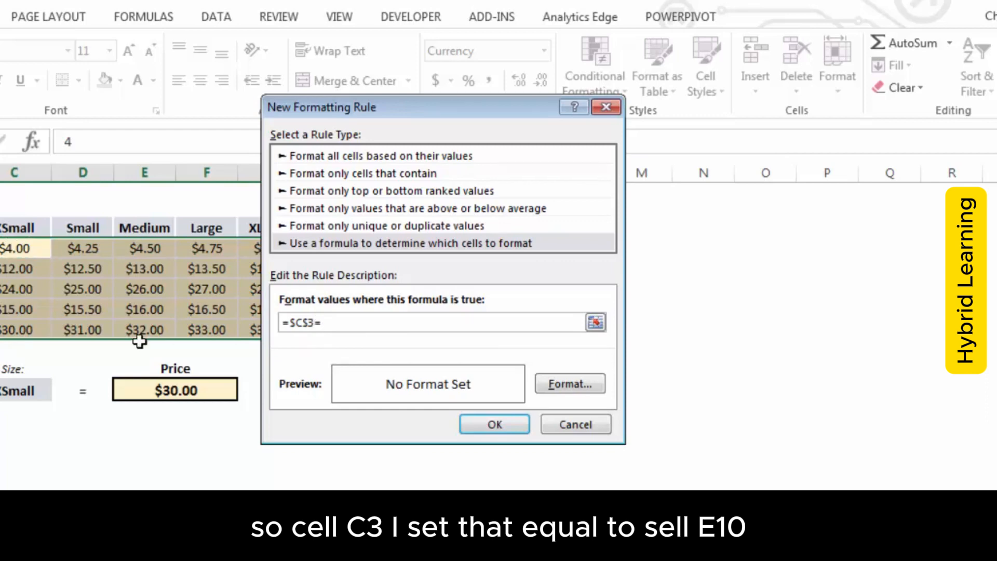
{"action": "left_click", "coordinate": [139, 388]}
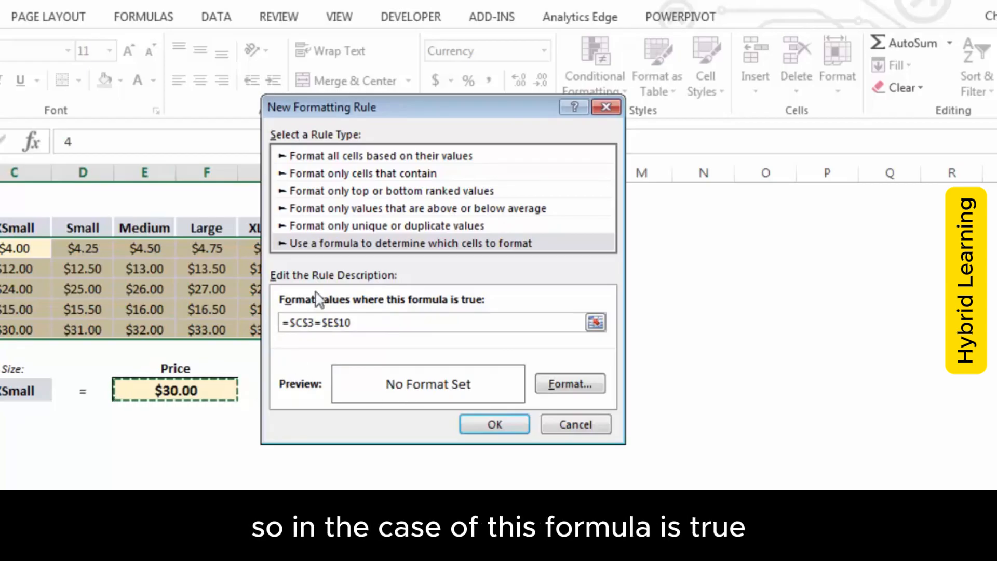
- Give the rule a golden-yellow background fill and a bold font, and create it on the price grid
{"action": "left_click", "coordinate": [572, 385]}
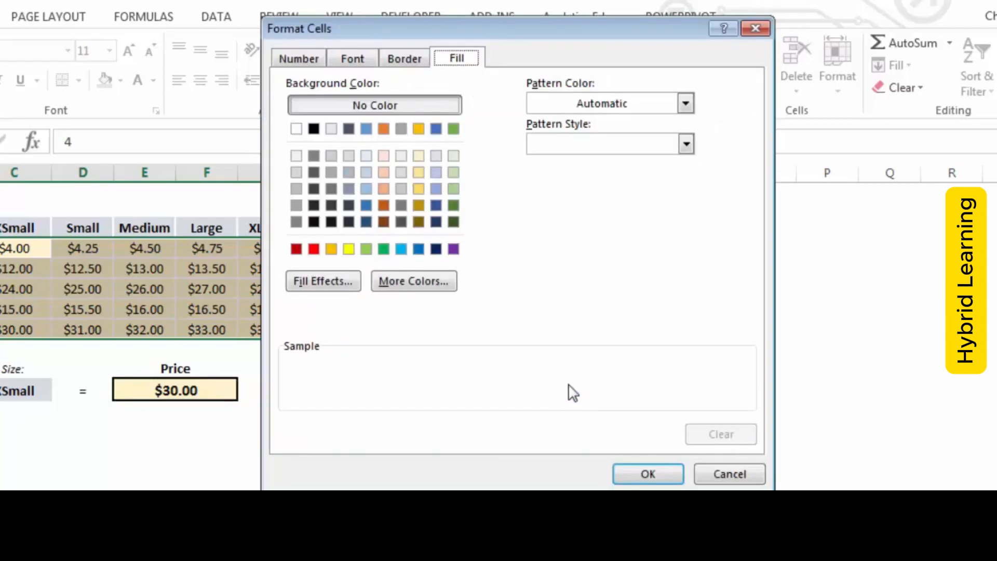
{"action": "left_click", "coordinate": [418, 192]}
{"action": "left_click", "coordinate": [370, 59]}
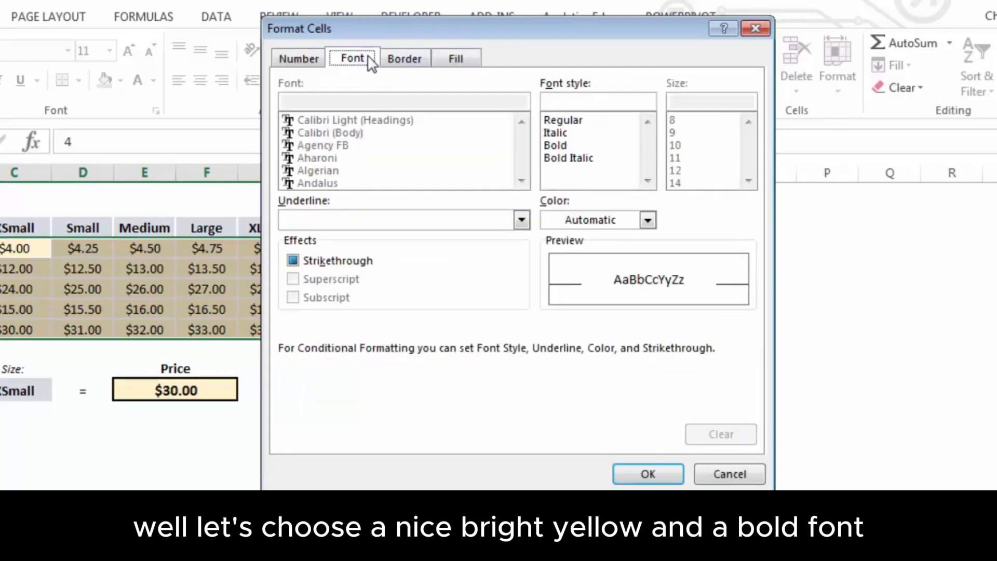
{"action": "left_click", "coordinate": [556, 145]}
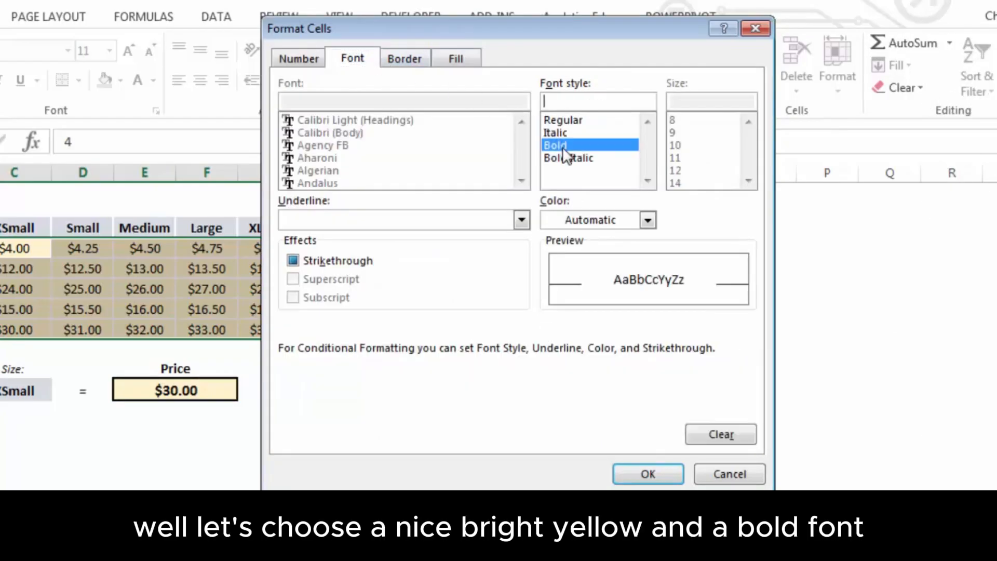
{"action": "left_click", "coordinate": [661, 474]}
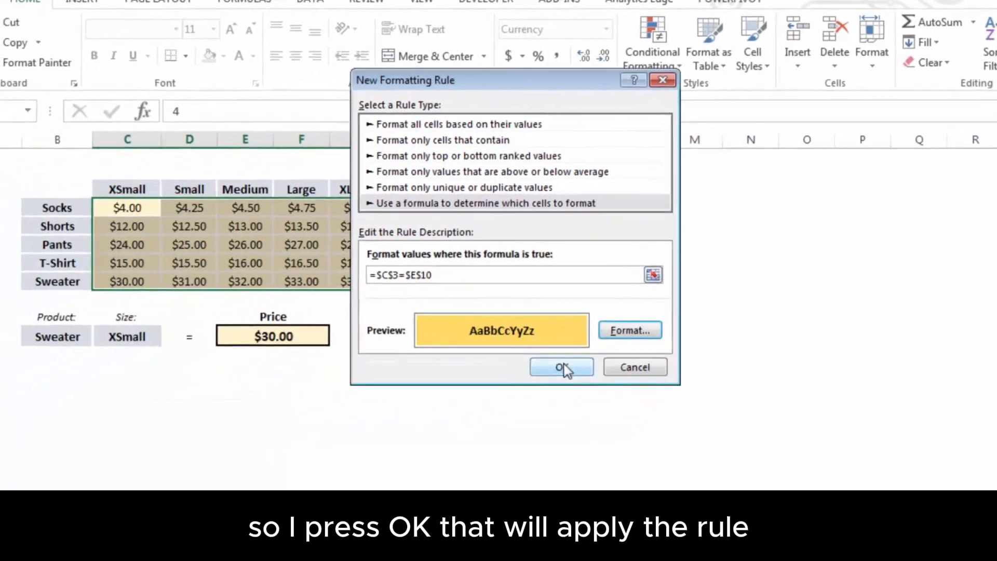
{"action": "left_click", "coordinate": [592, 343]}
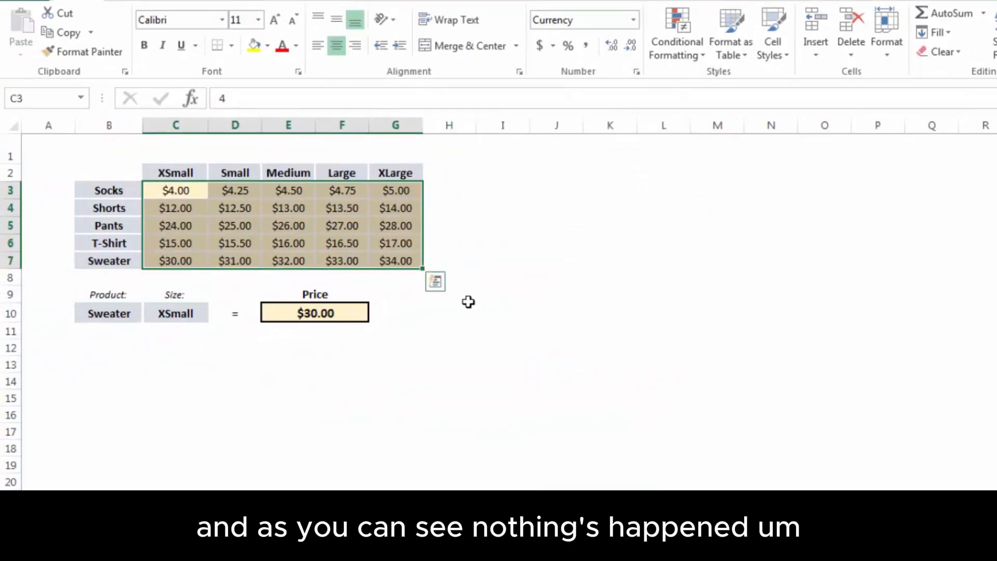
- Test the rule by comparing the looked-up price with the XSmall Sweater cell and choosing Socks as the product
{"action": "left_click", "coordinate": [233, 355]}
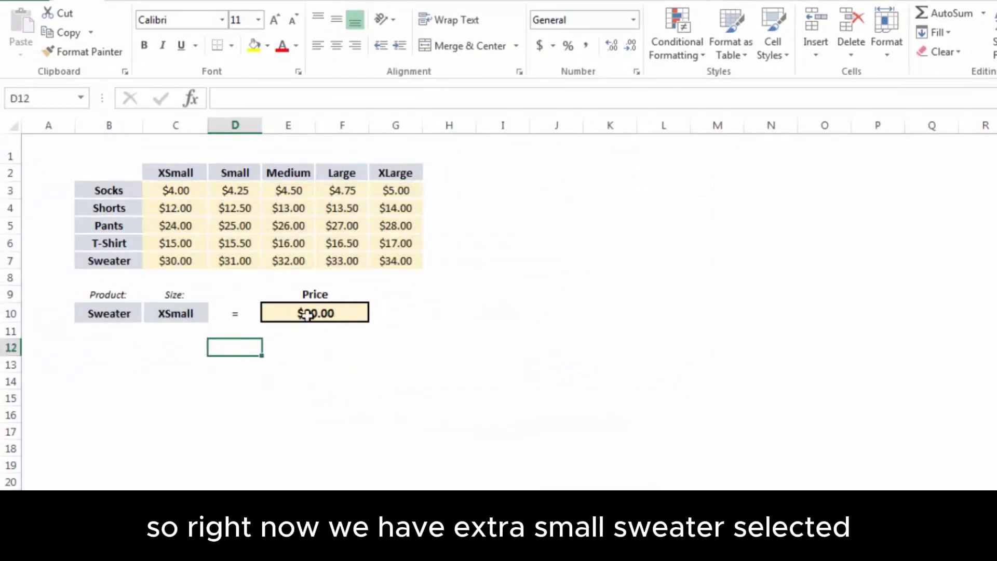
{"action": "left_click", "coordinate": [353, 315]}
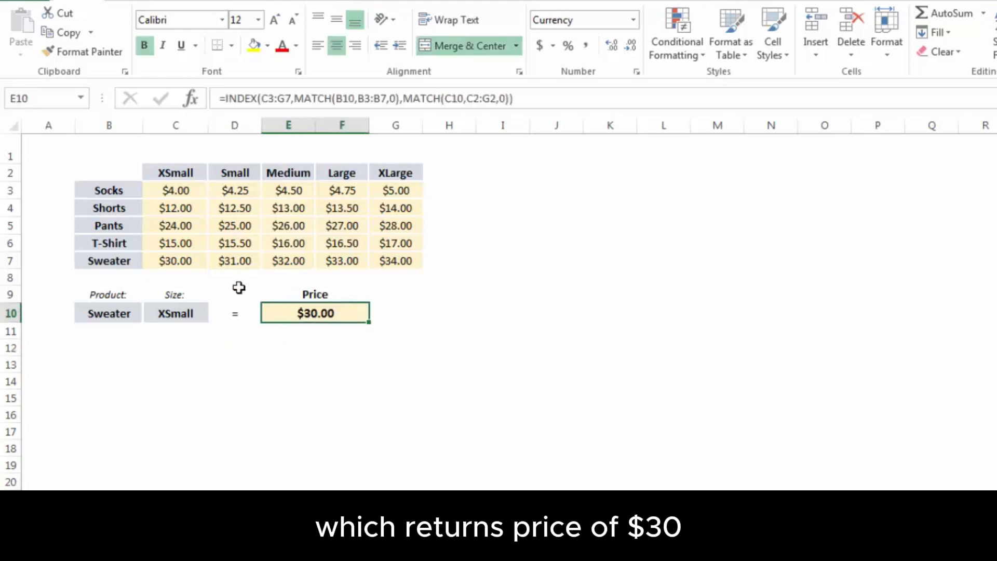
{"action": "left_click", "coordinate": [188, 261]}
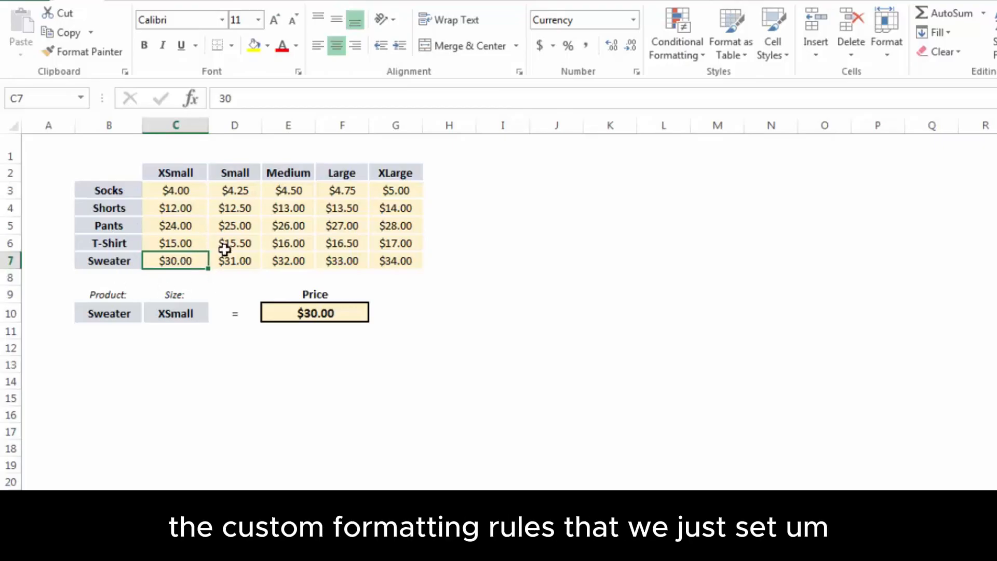
{"action": "left_click", "coordinate": [118, 313]}
{"action": "left_click", "coordinate": [150, 314]}
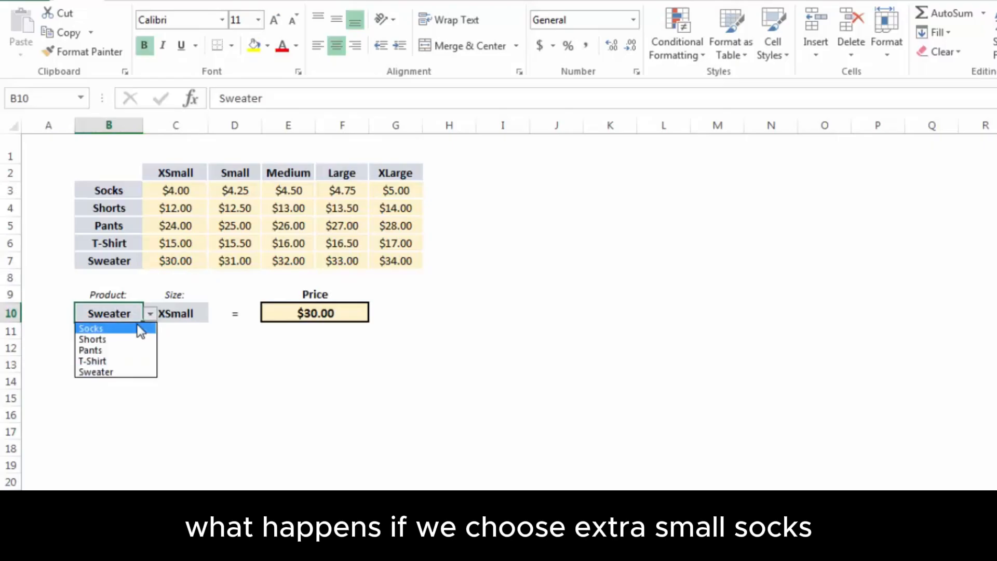
{"action": "left_click", "coordinate": [140, 328]}
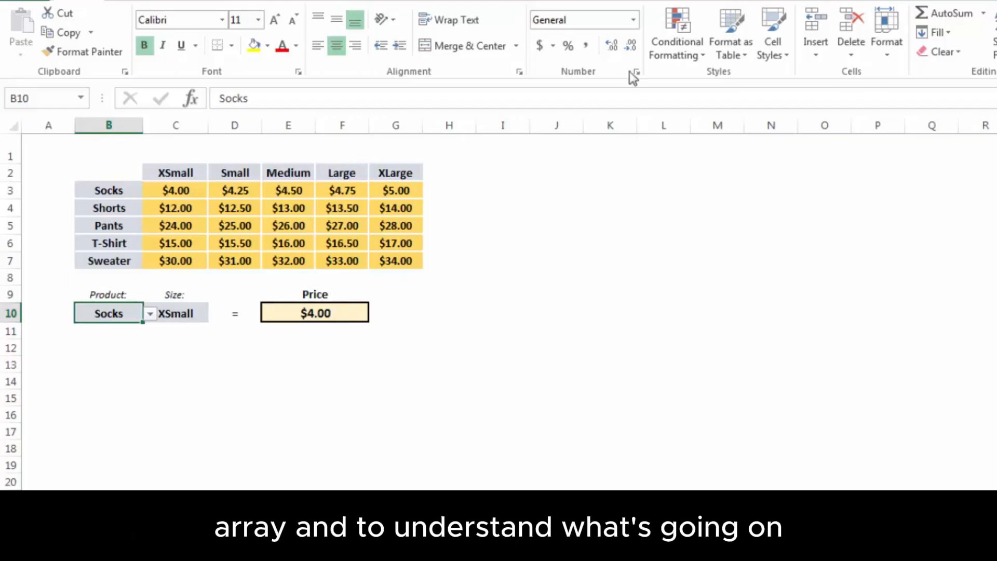
- Show the conditional formatting rules for this worksheet and open the =$C$3=$E$10 rule for editing
{"action": "left_click", "coordinate": [667, 55]}
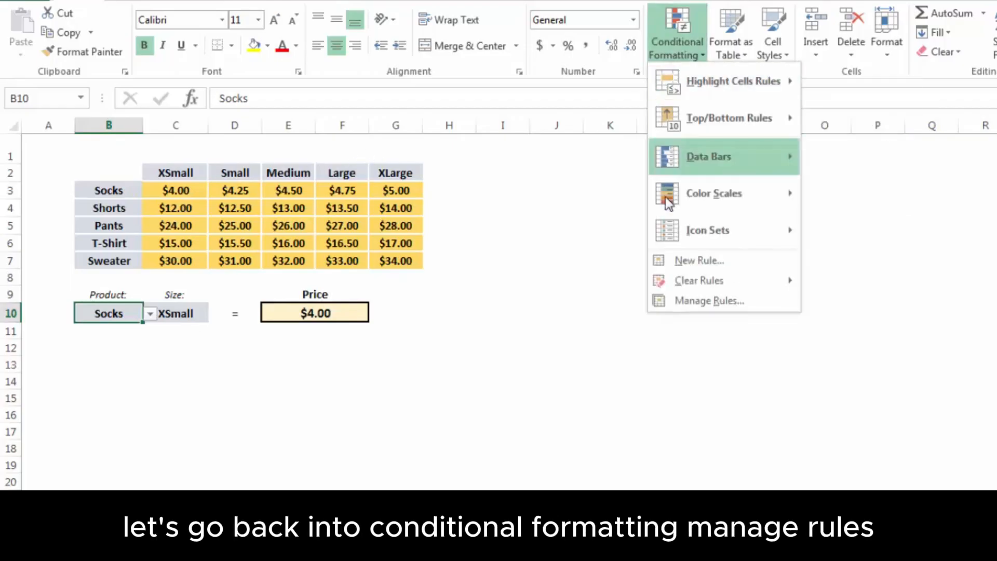
{"action": "left_click", "coordinate": [687, 303]}
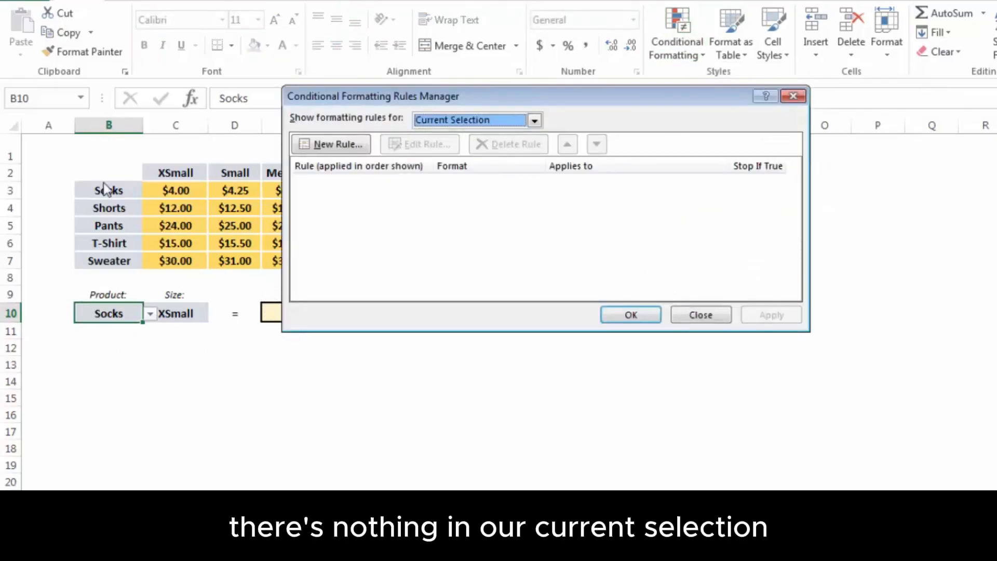
{"action": "left_click", "coordinate": [466, 119]}
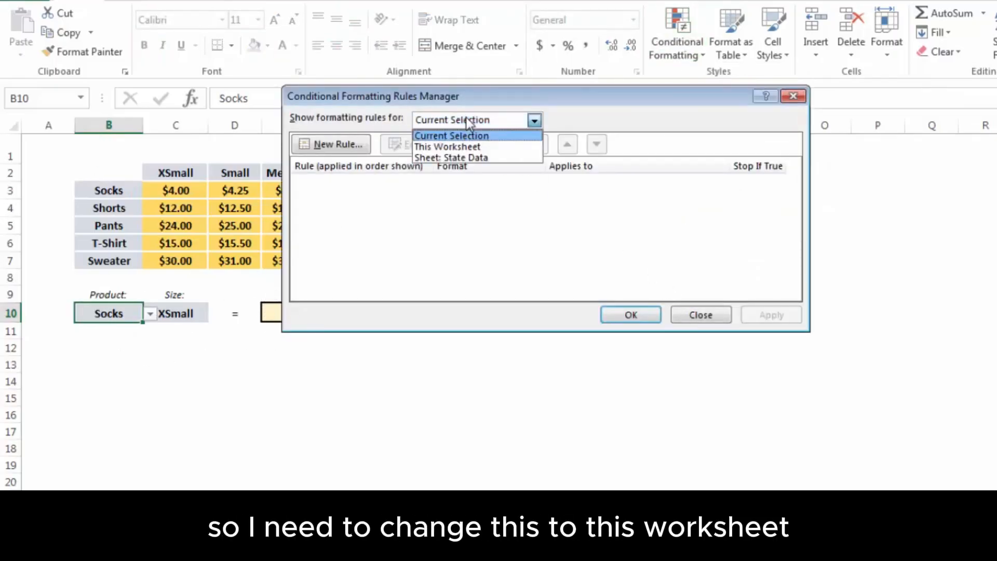
{"action": "left_click", "coordinate": [470, 148]}
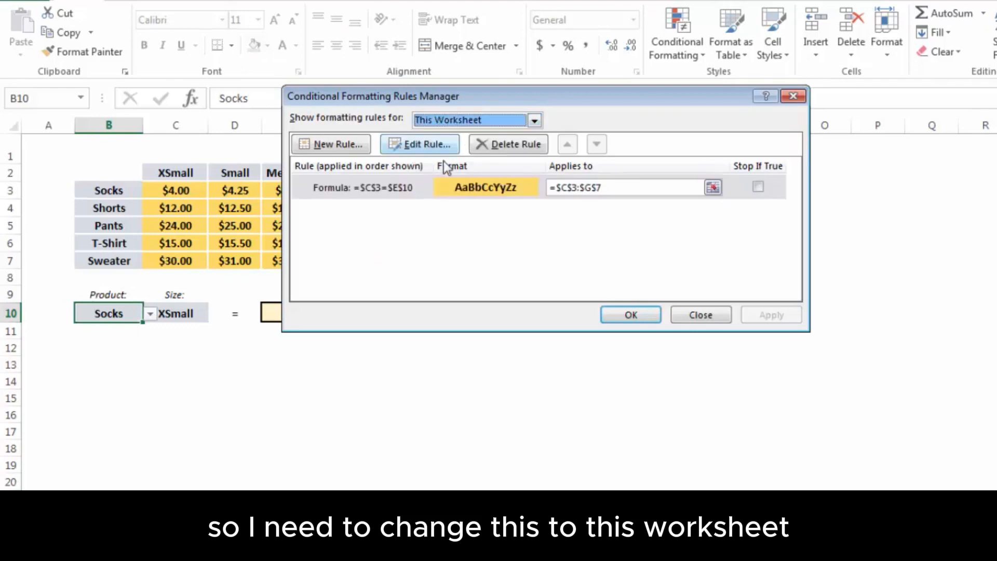
{"action": "left_click", "coordinate": [385, 188]}
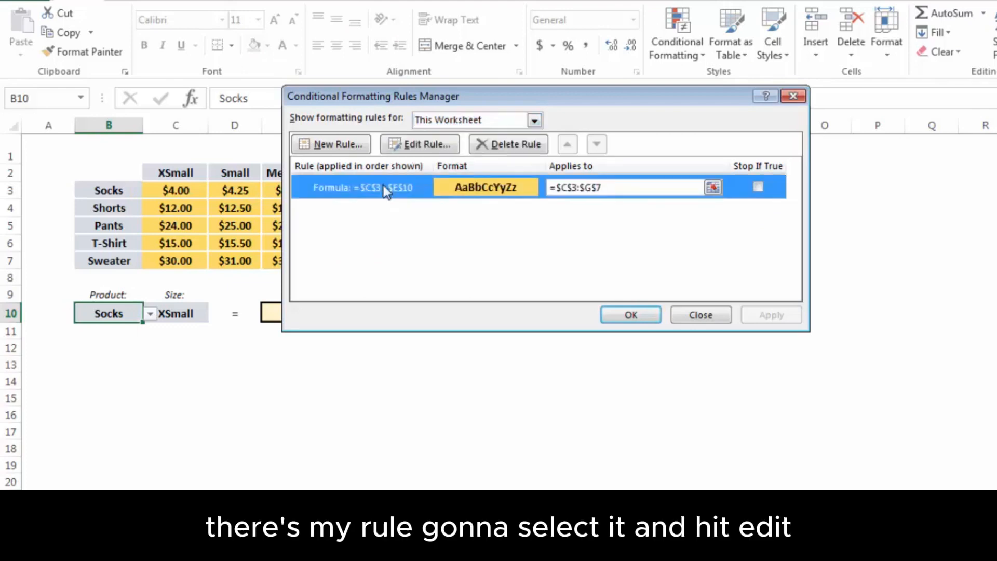
{"action": "left_click", "coordinate": [415, 147]}
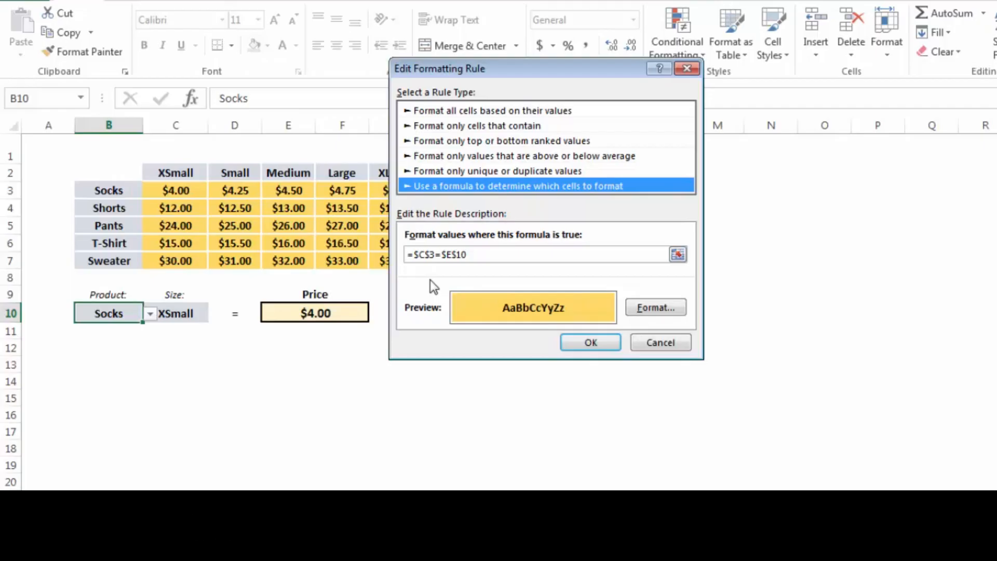
- Make the grid reference relative so the rule's formula is =C3=$E$10, and apply the edited rule to the price grid
{"action": "left_click", "coordinate": [420, 254]}
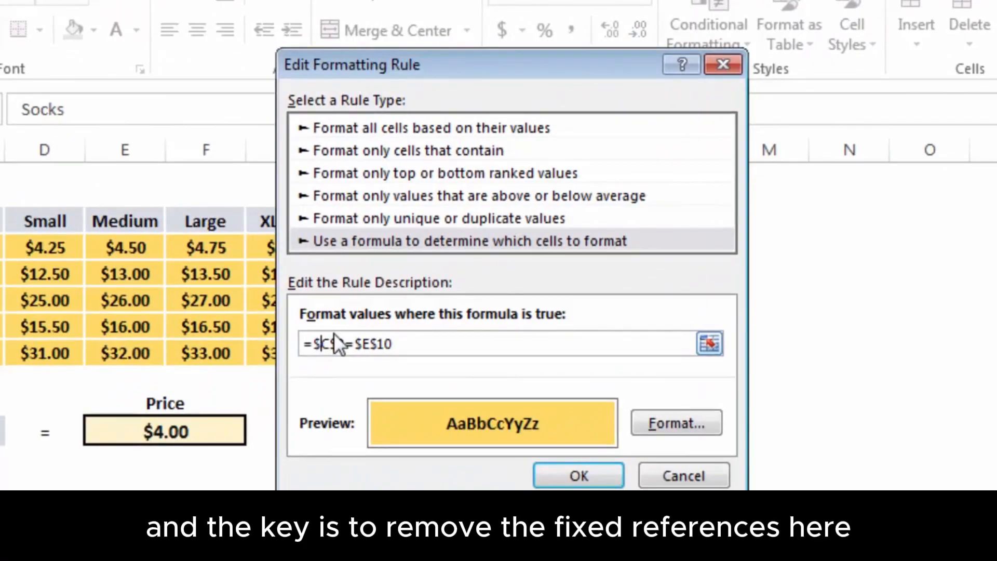
{"action": "key", "text": "BackSpace"}
{"action": "left_click", "coordinate": [333, 342]}
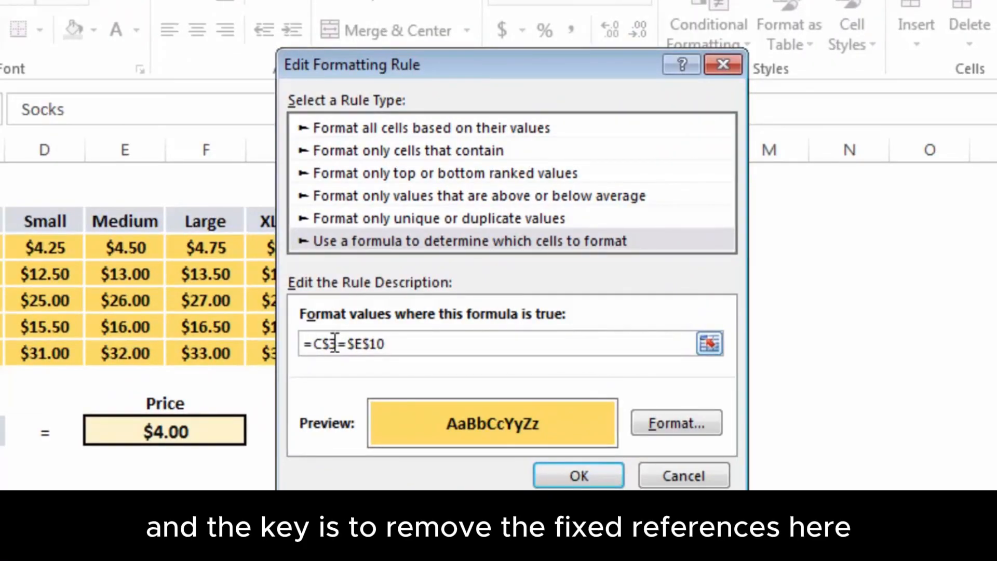
{"action": "key", "text": "BackSpace"}
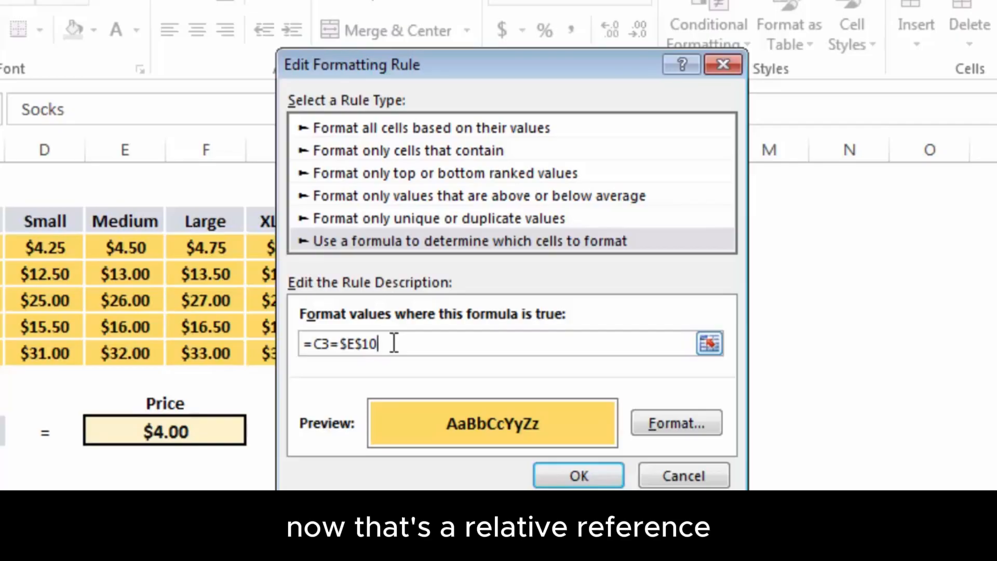
{"action": "left_click", "coordinate": [598, 477]}
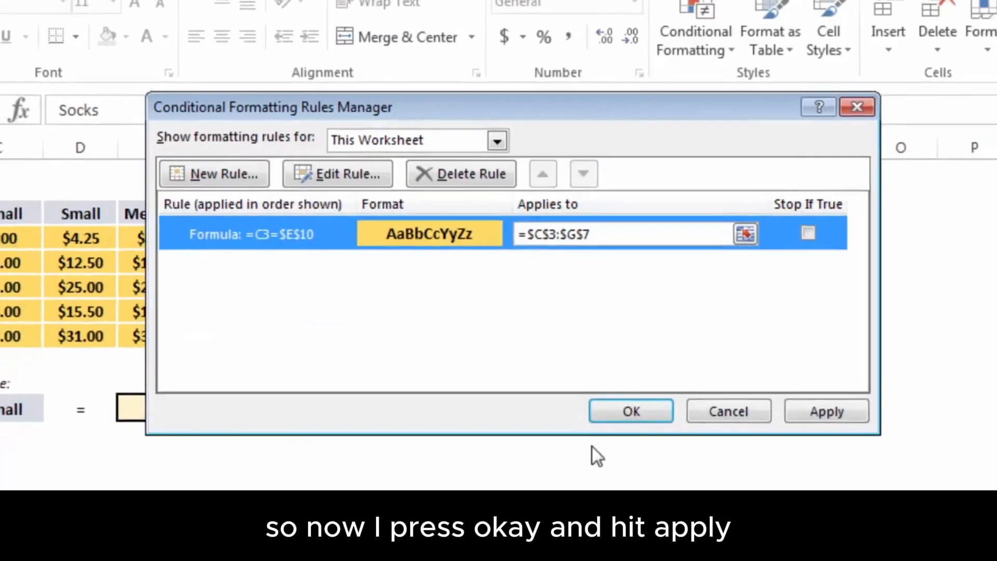
{"action": "left_click", "coordinate": [859, 421]}
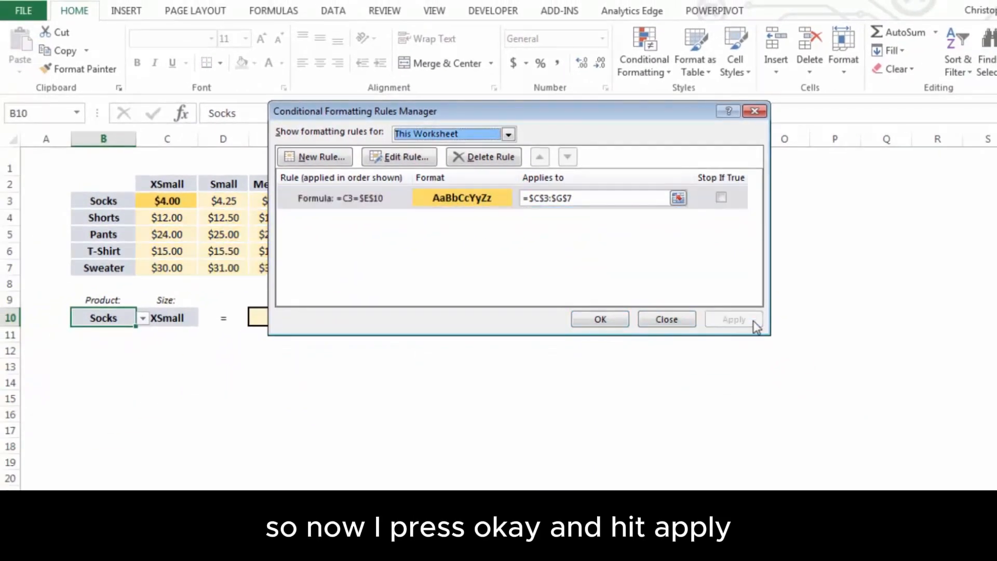
{"action": "left_click", "coordinate": [600, 319]}
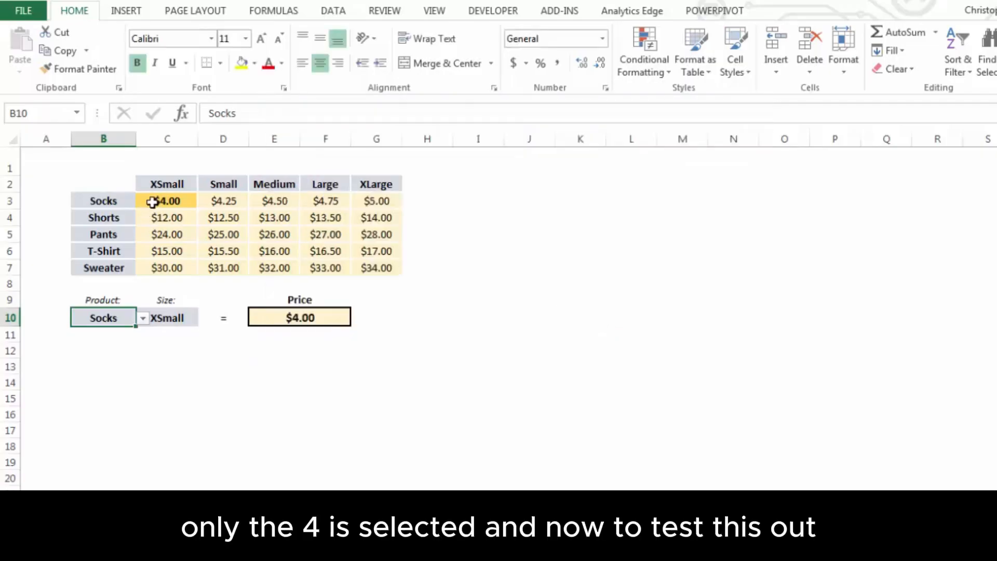
- Test the rule by choosing Pants as the product and Medium as the size
{"action": "left_click", "coordinate": [143, 317]}
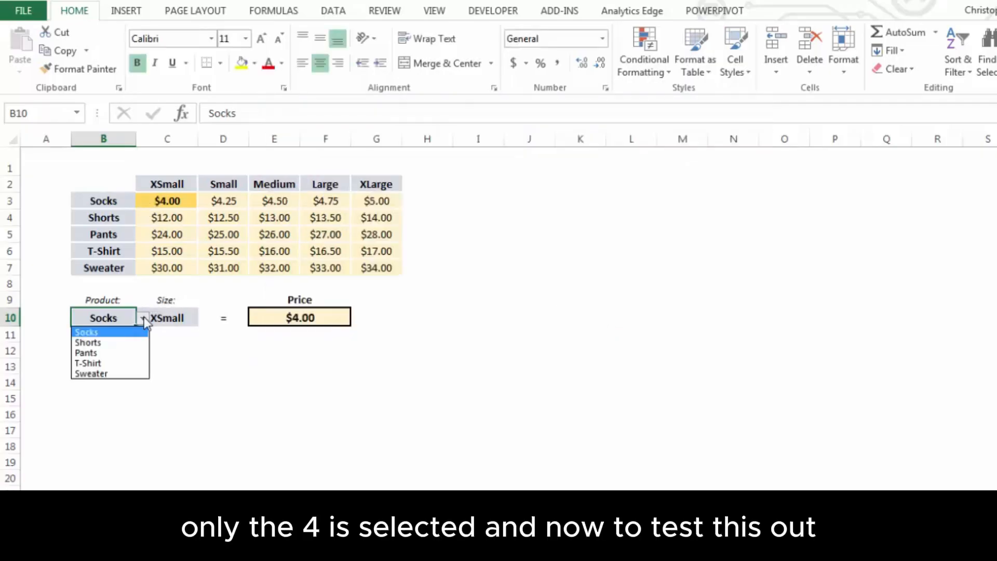
{"action": "left_click", "coordinate": [129, 354]}
{"action": "left_click", "coordinate": [169, 316]}
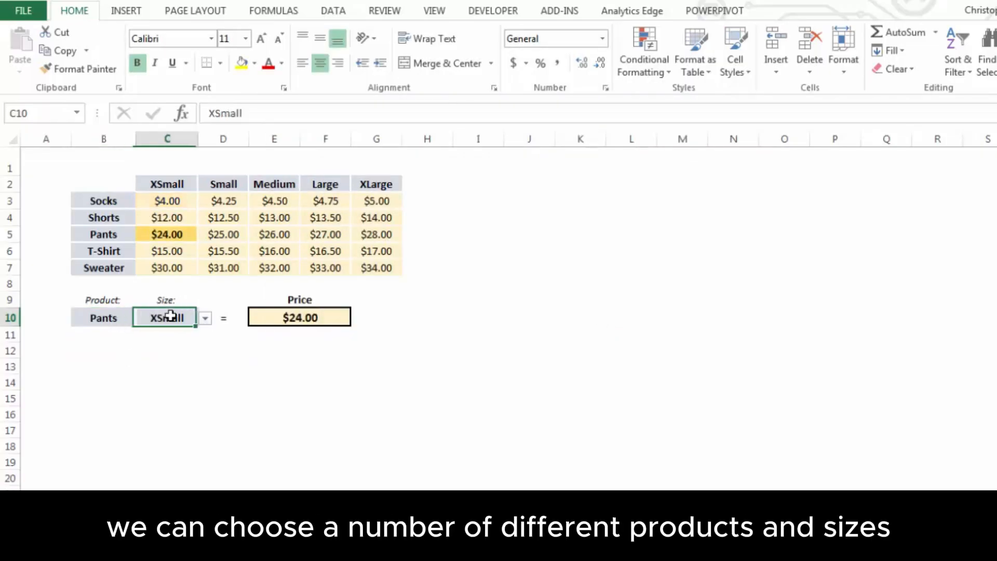
{"action": "left_click", "coordinate": [206, 319]}
{"action": "left_click", "coordinate": [177, 351]}
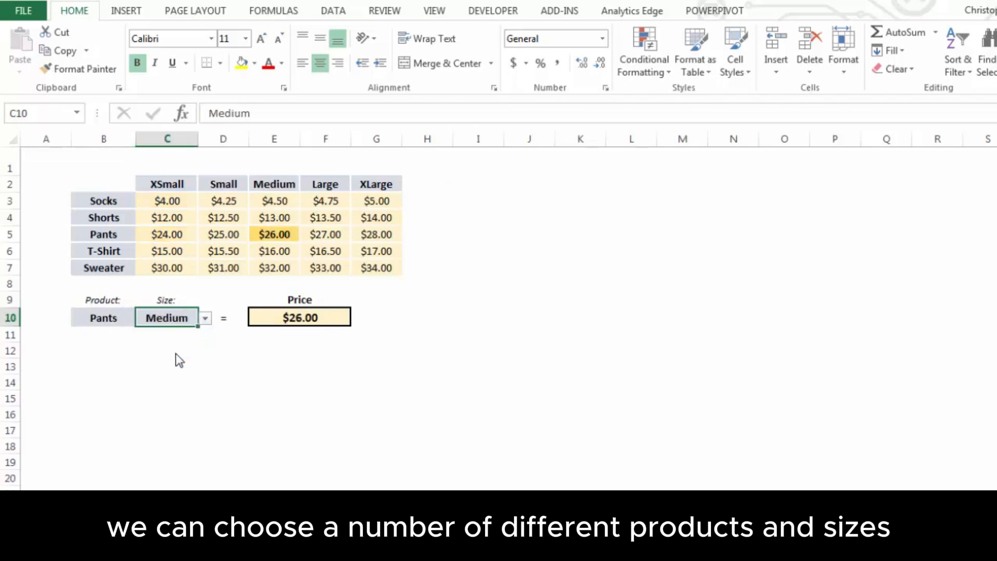
- Test the rule again with Sweater as the product and XSmall as the size
{"action": "left_click", "coordinate": [108, 320]}
{"action": "left_click", "coordinate": [143, 317]}
{"action": "left_click", "coordinate": [104, 374]}
{"action": "left_click", "coordinate": [170, 319]}
{"action": "left_click", "coordinate": [205, 319]}
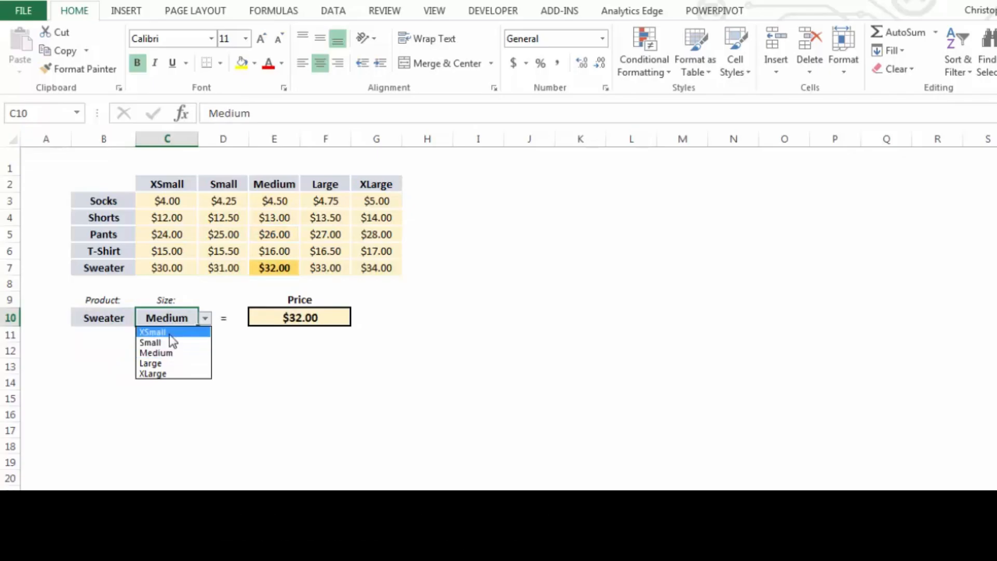
{"action": "left_click", "coordinate": [170, 331]}
{"action": "left_click", "coordinate": [421, 307]}
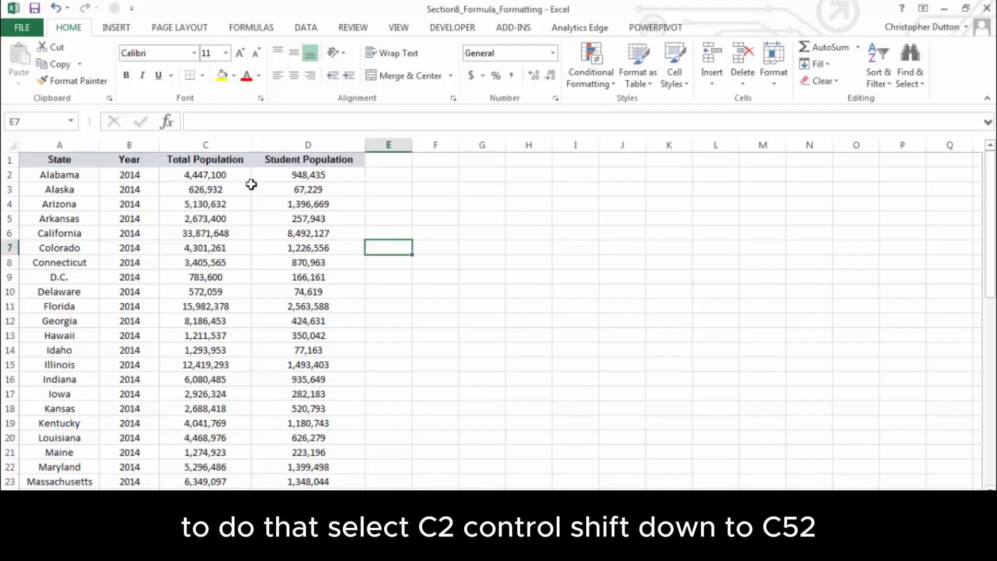
- Select the Total Population values in C2:C52 and start a new conditional formatting rule that uses a formula
{"action": "left_click", "coordinate": [217, 184]}
{"action": "left_click", "coordinate": [216, 167]}
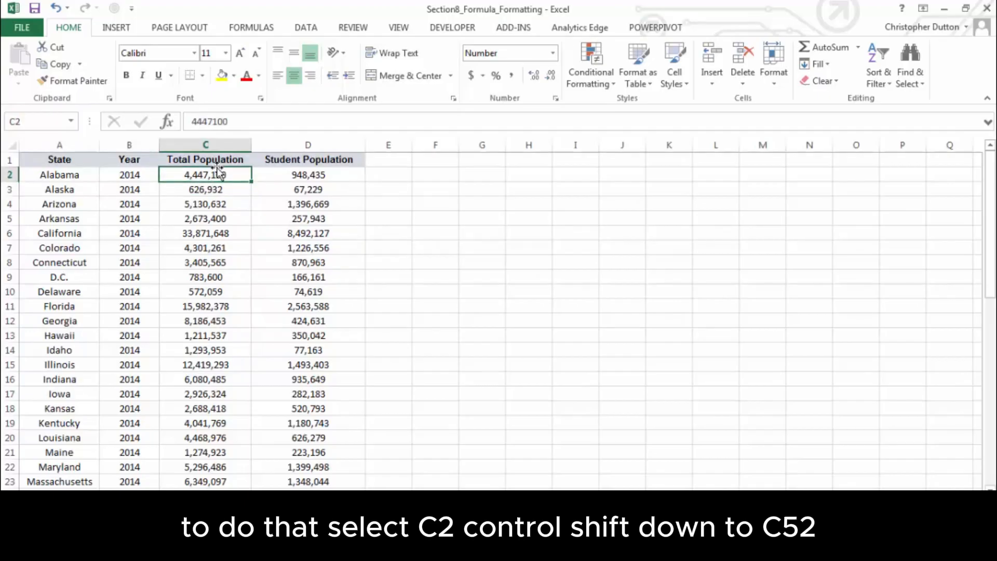
{"action": "key", "text": "ctrl+shift+Down"}
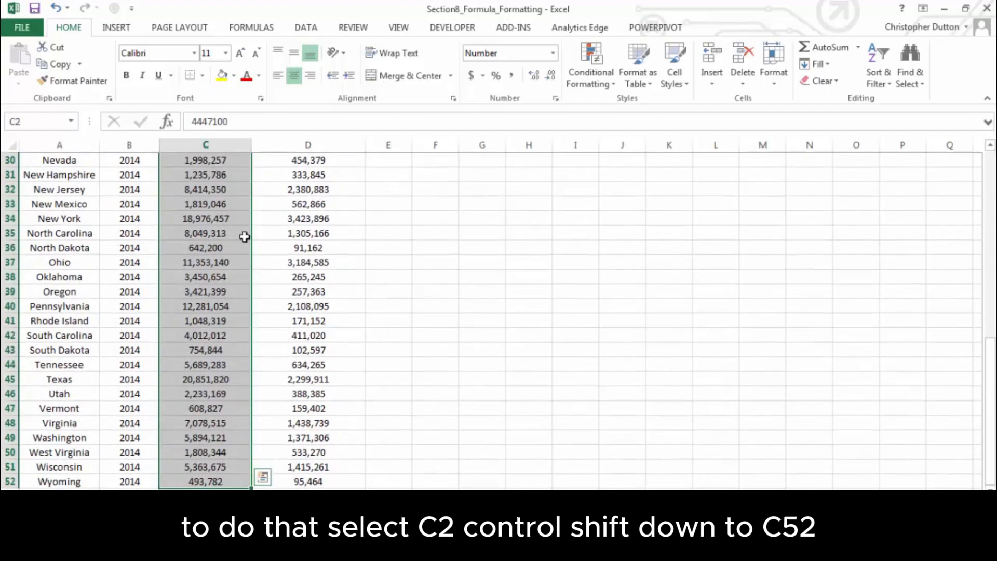
{"action": "scroll", "coordinate": [242, 232], "scroll_direction": "up", "scroll_amount": 10}
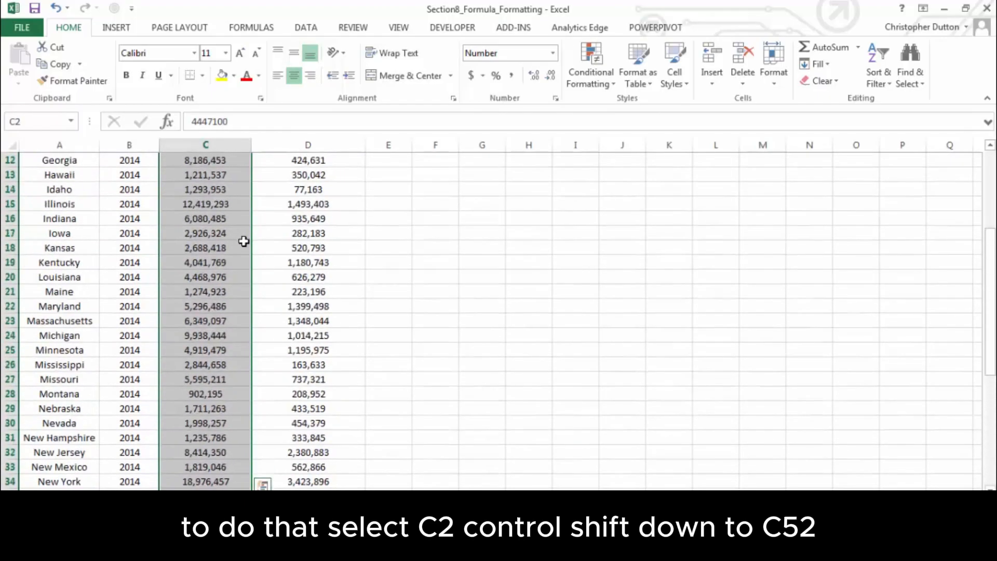
{"action": "left_click", "coordinate": [590, 75]}
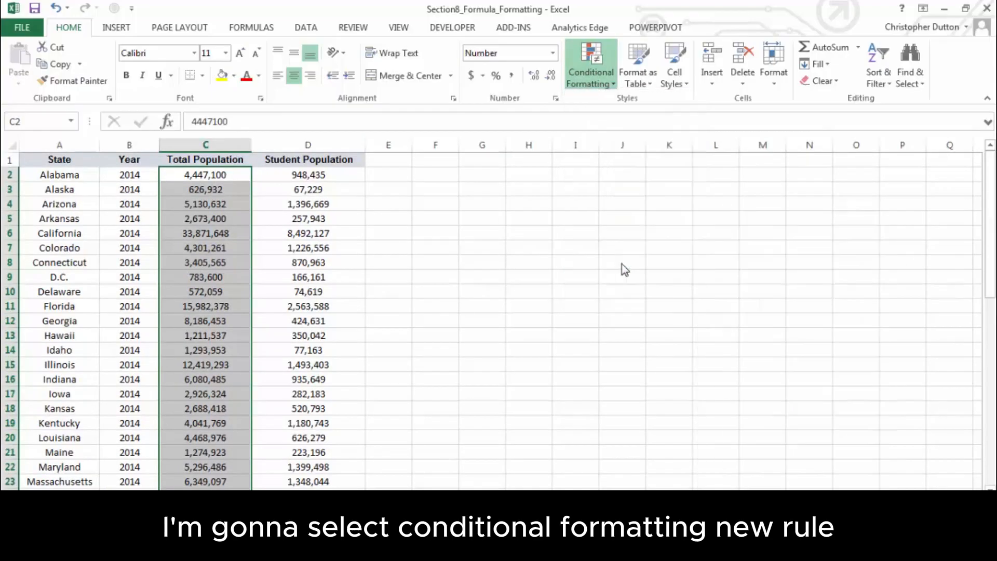
{"action": "left_click", "coordinate": [612, 263]}
{"action": "left_click", "coordinate": [458, 176]}
{"action": "left_click_drag", "start_coordinate": [442, 73], "coordinate": [418, 163]}
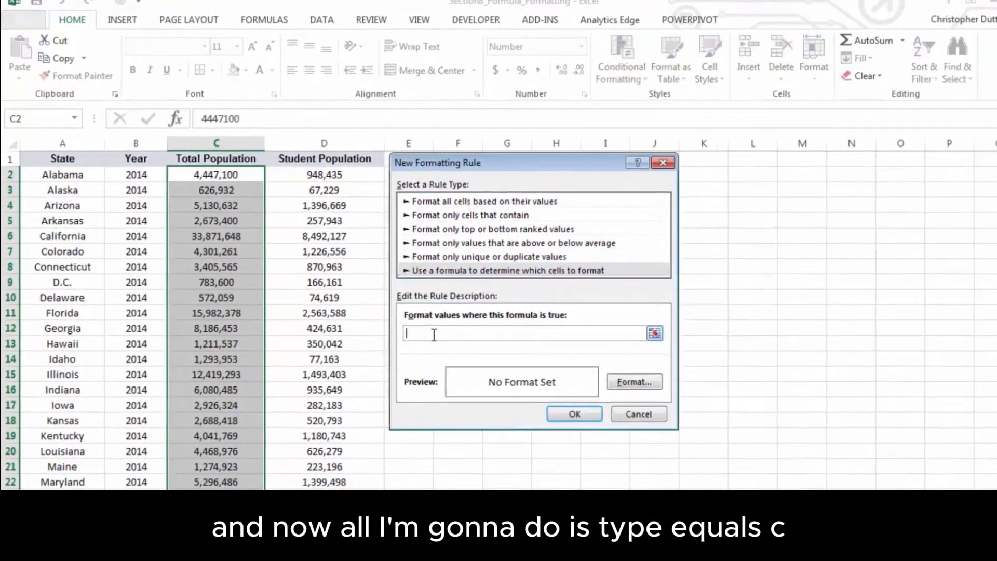
- Set the rule's formula to =$C2>5000000, keeping the row reference relative
{"action": "left_click", "coordinate": [414, 327]}
{"action": "type", "text": "="}
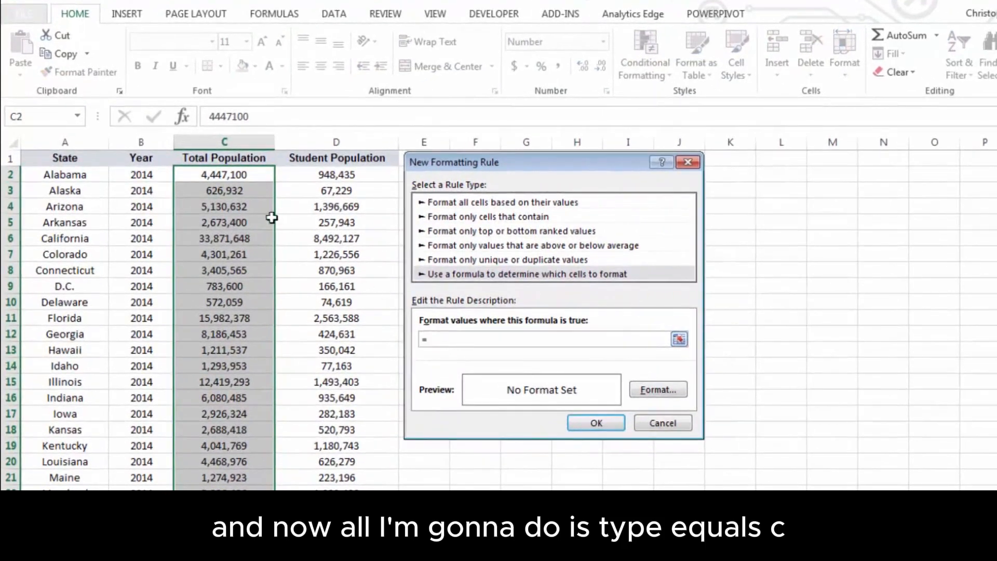
{"action": "left_click", "coordinate": [216, 177]}
{"action": "type", "text": ">5000000"}
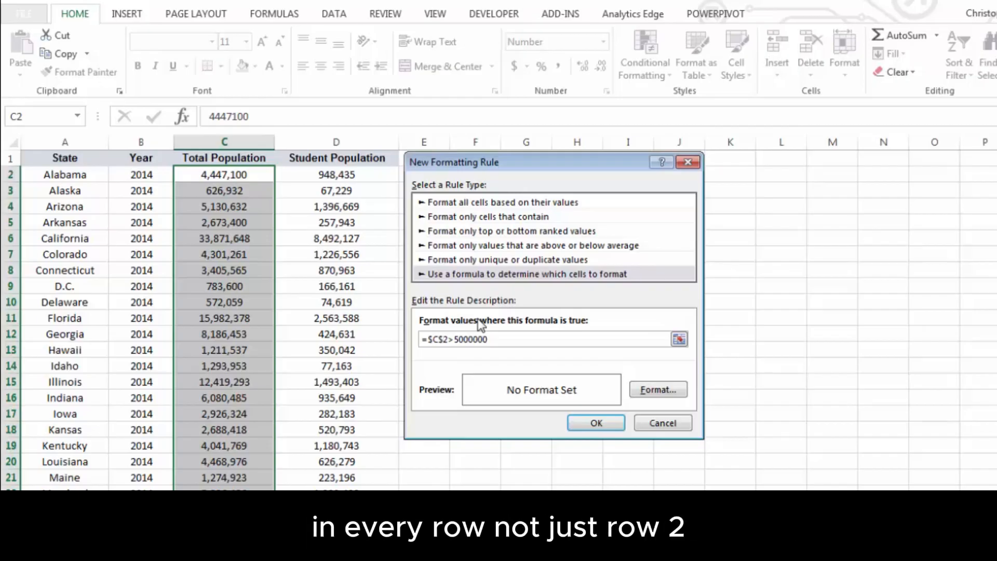
{"action": "key", "text": "BackSpace"}
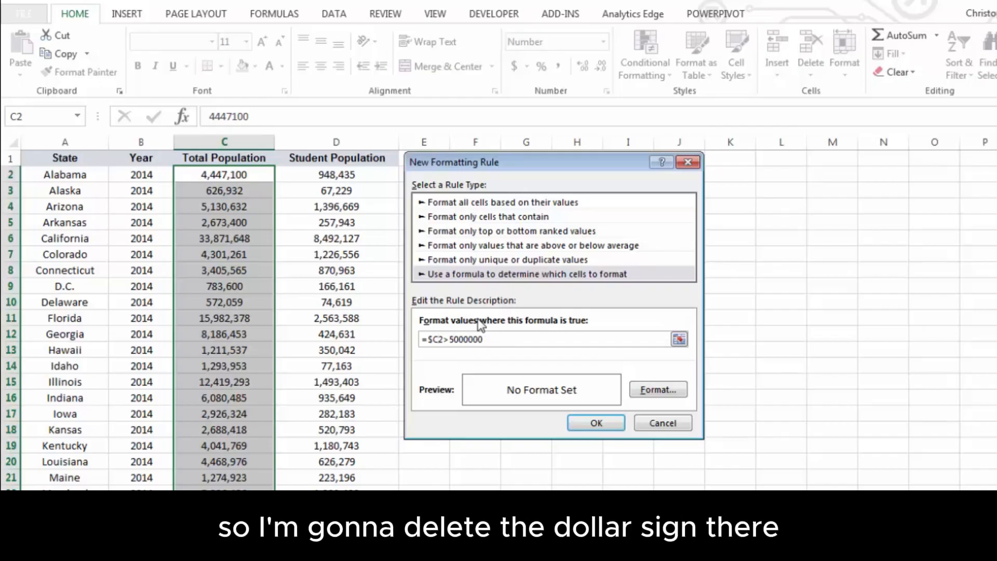
- Give the rule a light orange background fill and create it on the Total Population column
{"action": "left_click", "coordinate": [657, 390]}
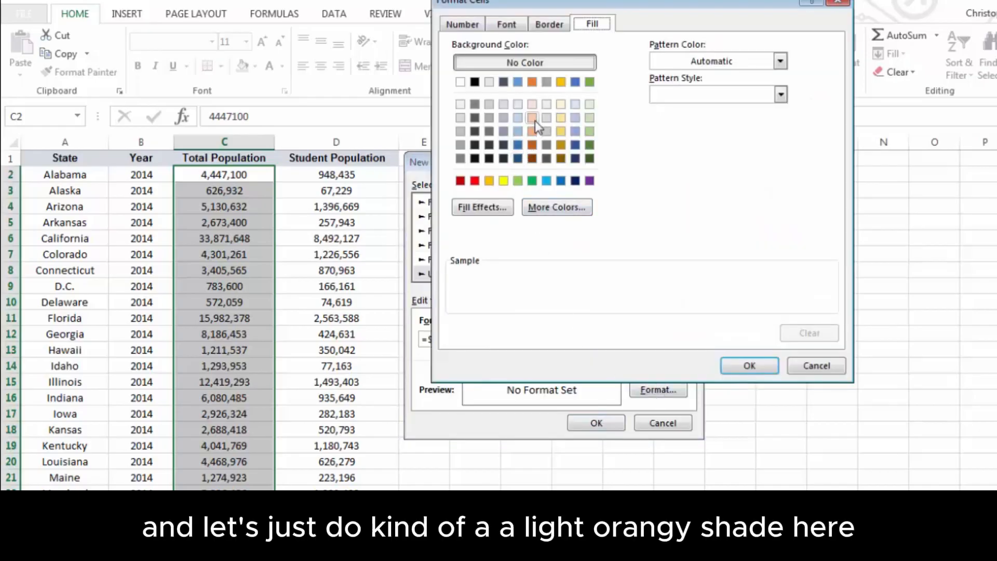
{"action": "left_click", "coordinate": [532, 118]}
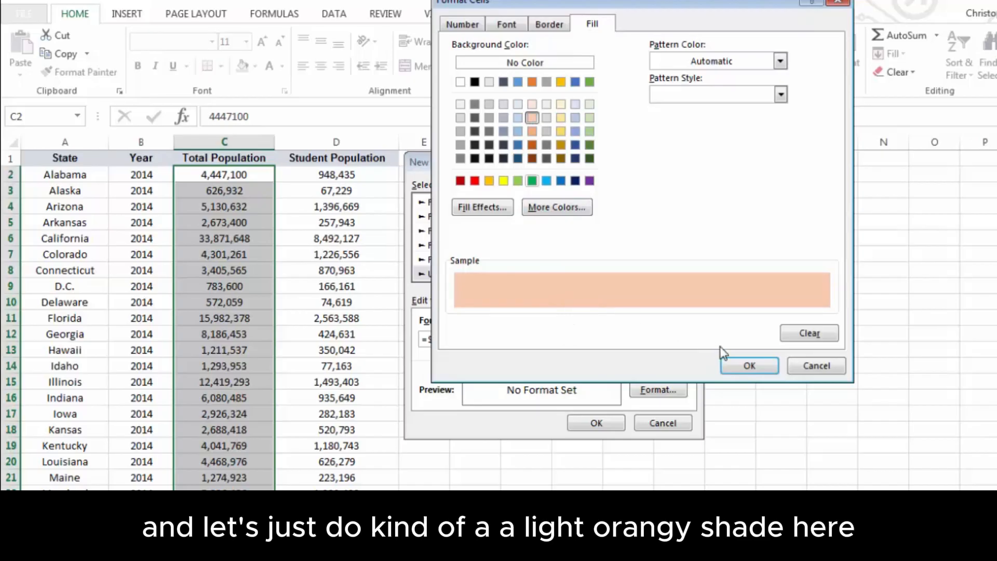
{"action": "left_click", "coordinate": [749, 365]}
{"action": "left_click", "coordinate": [602, 423]}
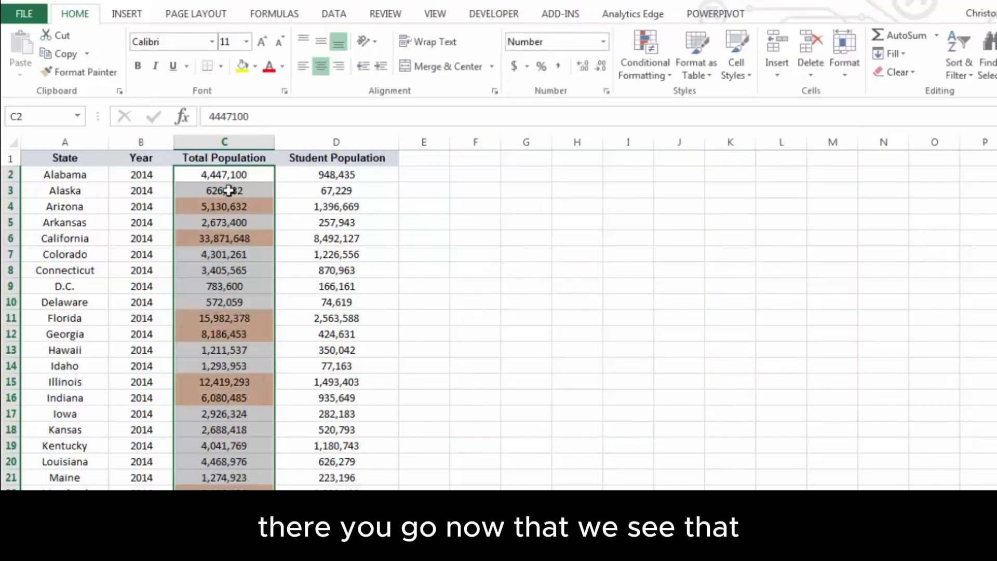
- Reselect the Total Population values in C2:C52 and start a second conditional formatting rule based on a formula
{"action": "left_click", "coordinate": [232, 175]}
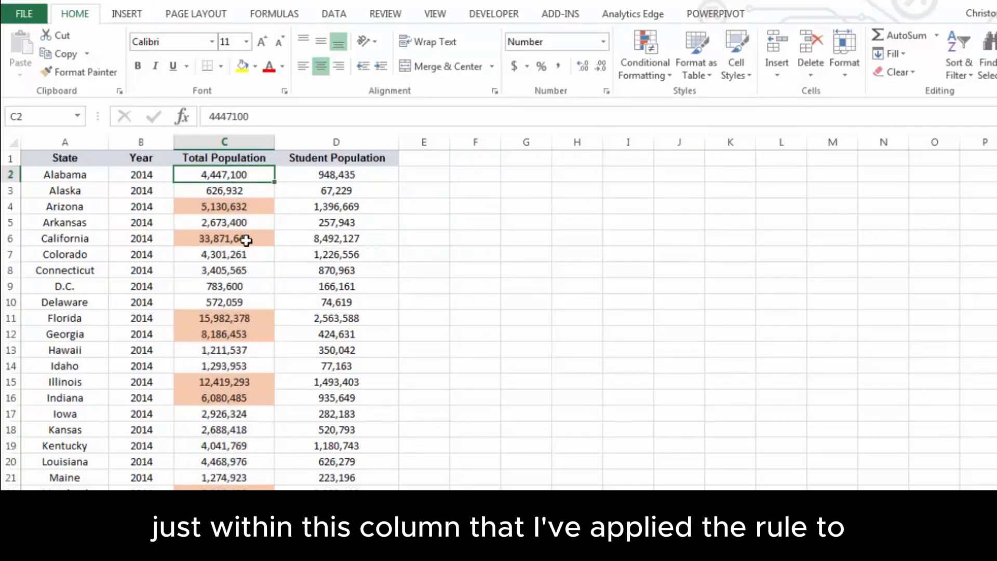
{"action": "scroll", "coordinate": [246, 239], "scroll_direction": "down", "scroll_amount": 4}
{"action": "scroll", "coordinate": [246, 240], "scroll_direction": "down", "scroll_amount": 5}
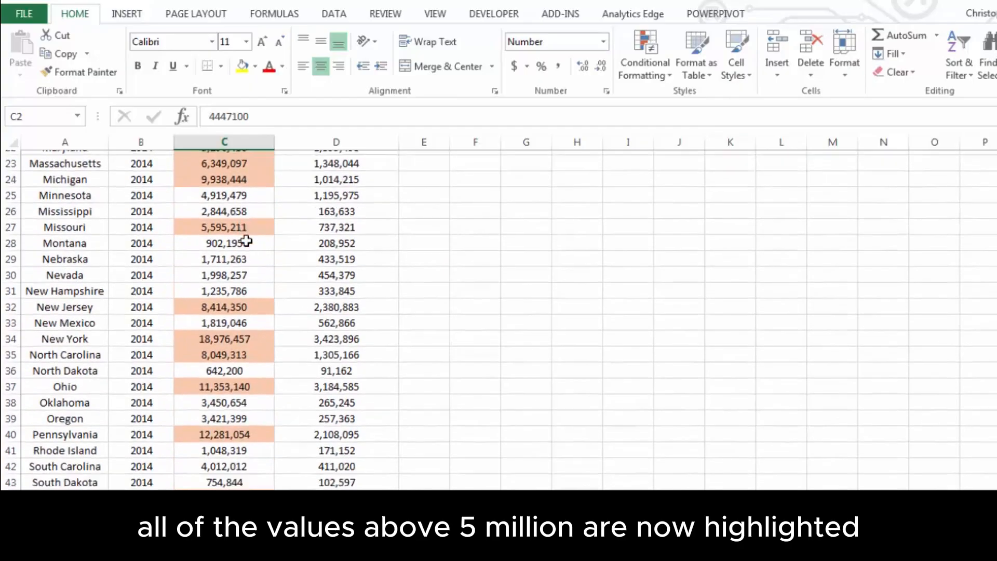
{"action": "scroll", "coordinate": [246, 241], "scroll_direction": "up", "scroll_amount": 11}
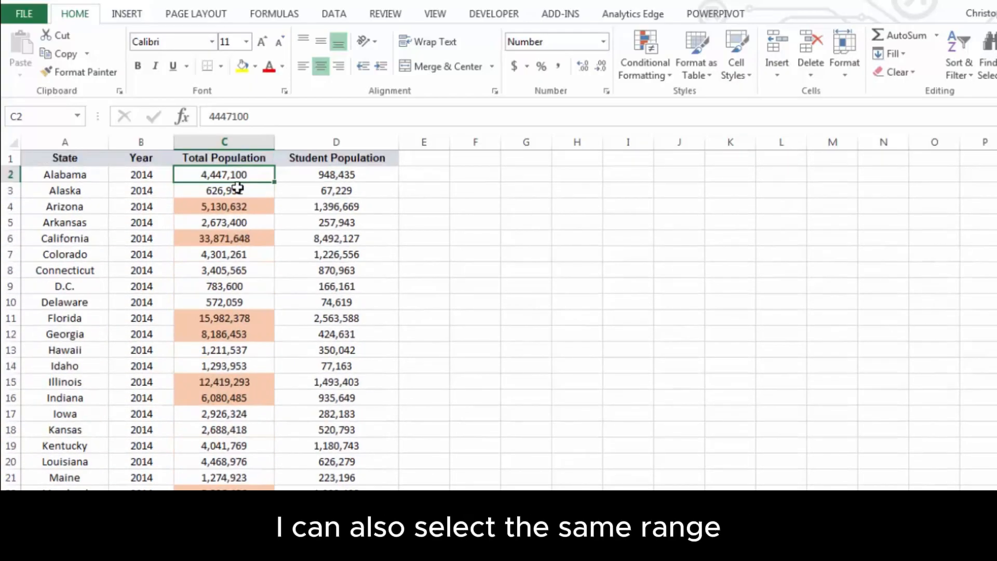
{"action": "key", "text": "ctrl+shift+Down"}
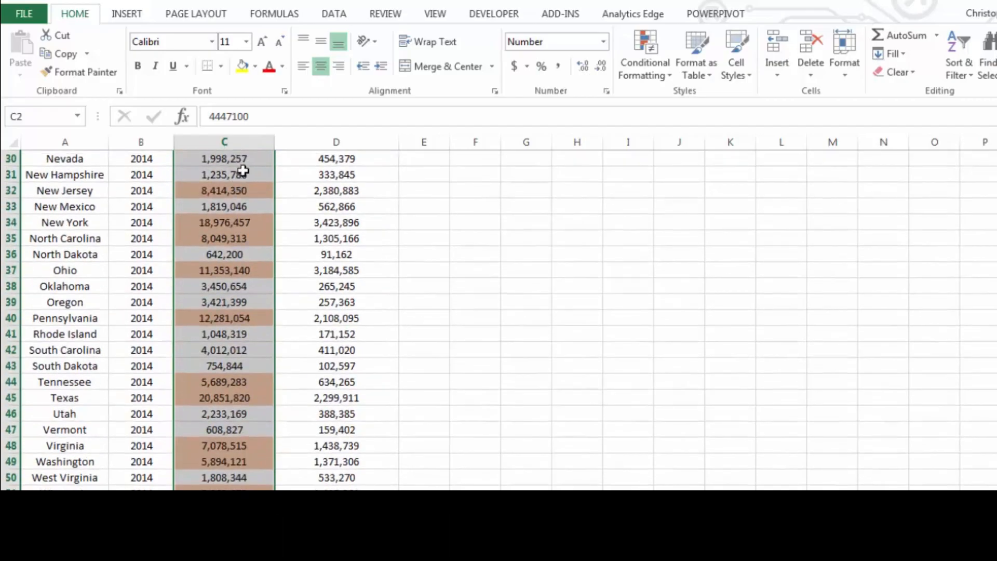
{"action": "scroll", "coordinate": [245, 181], "scroll_direction": "up", "scroll_amount": 10}
{"action": "left_click", "coordinate": [647, 70]}
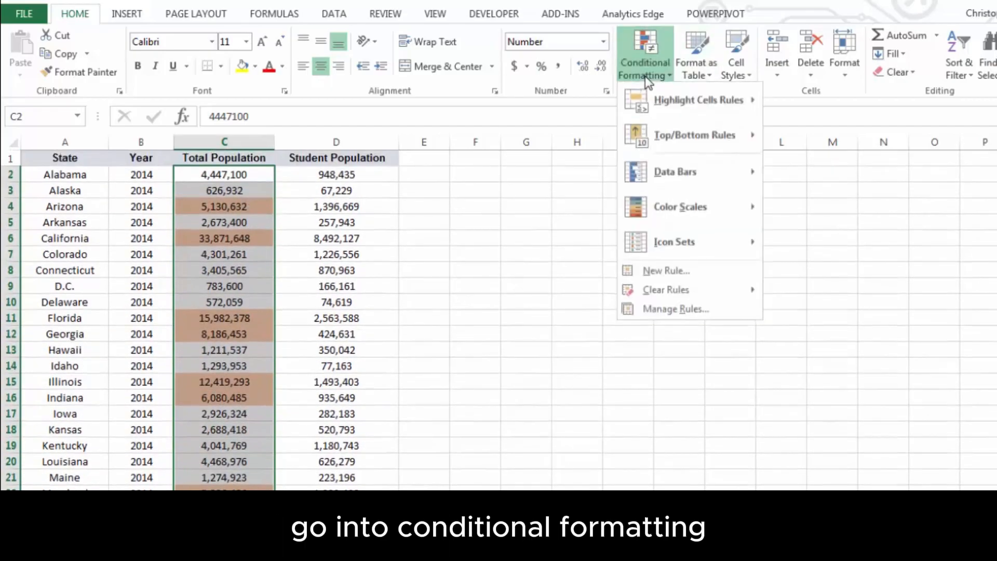
{"action": "left_click", "coordinate": [690, 278]}
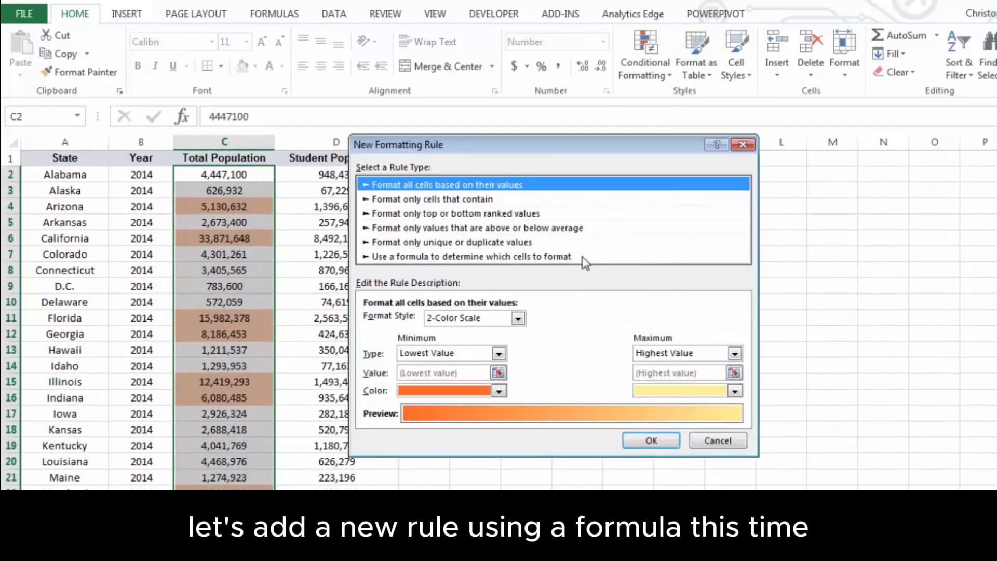
{"action": "left_click", "coordinate": [467, 256]}
- Set the second rule's formula to =$C2=MAX($C:$C) and open its format settings
{"action": "left_click", "coordinate": [448, 324]}
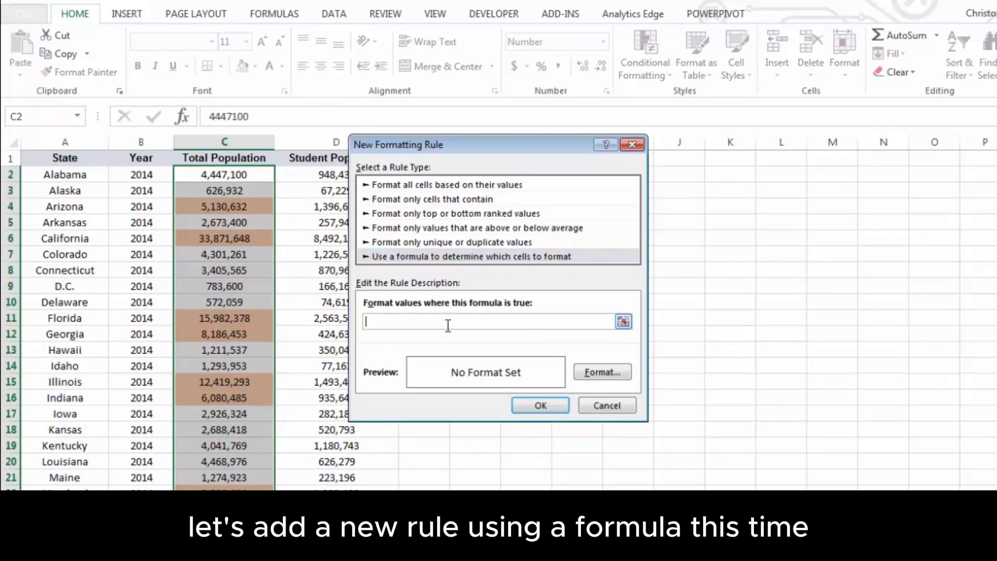
{"action": "type", "text": "="}
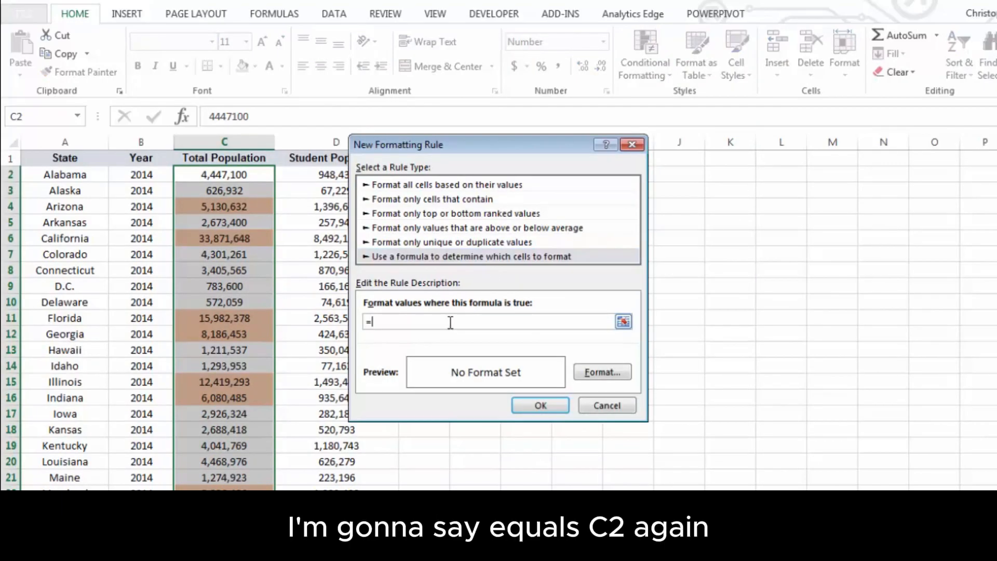
{"action": "left_click", "coordinate": [237, 175]}
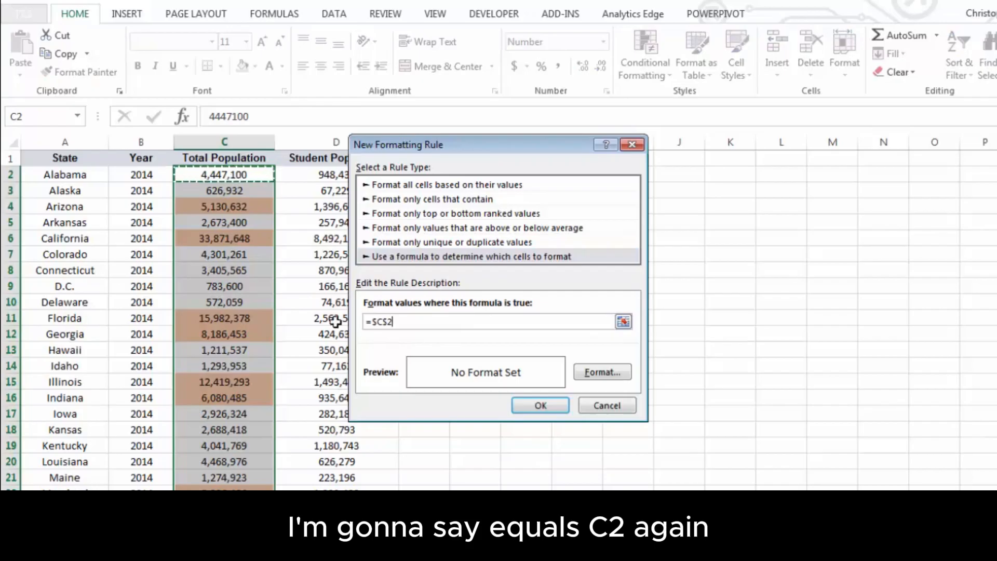
{"action": "left_click", "coordinate": [390, 321]}
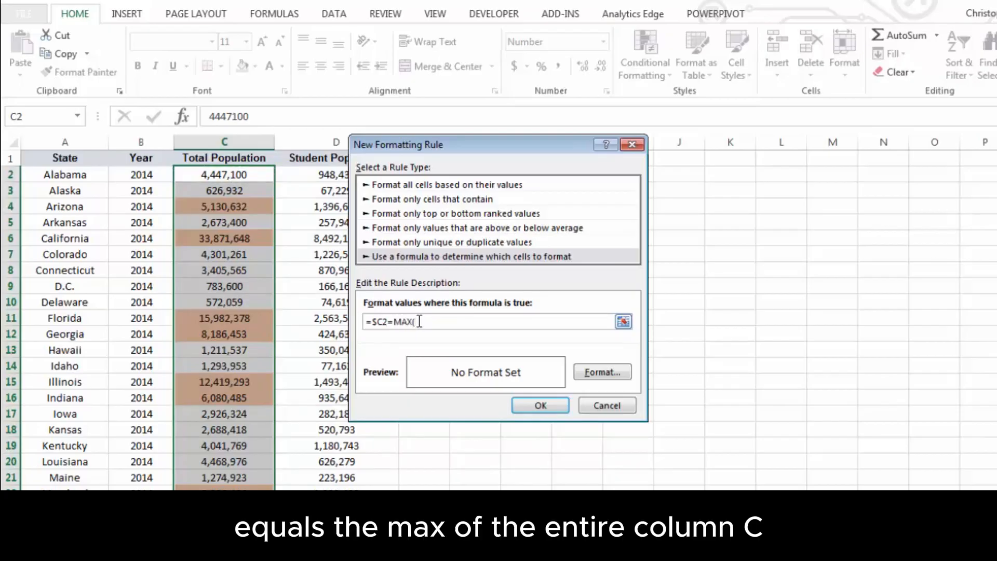
{"action": "left_click", "coordinate": [244, 141]}
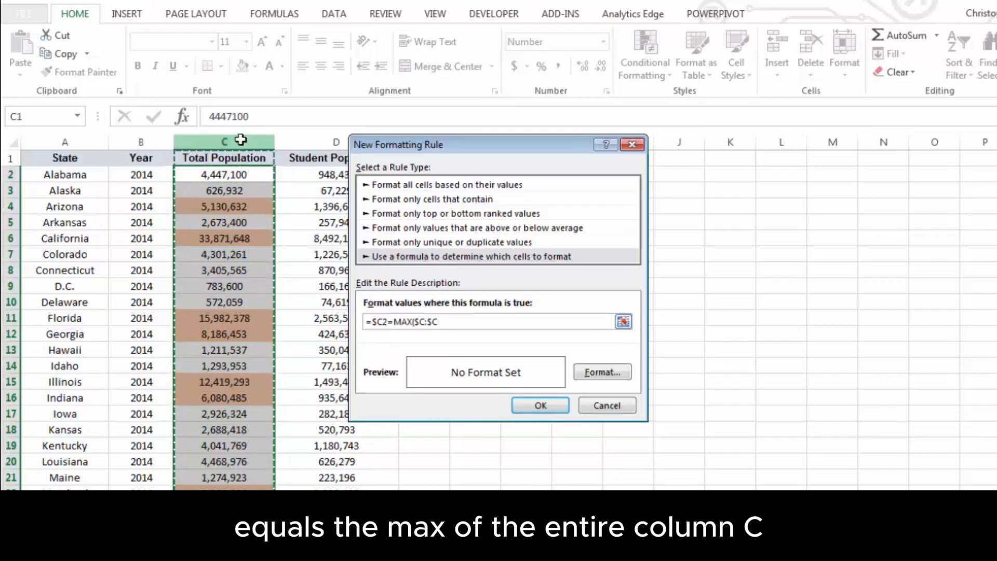
{"action": "type", "text": ")"}
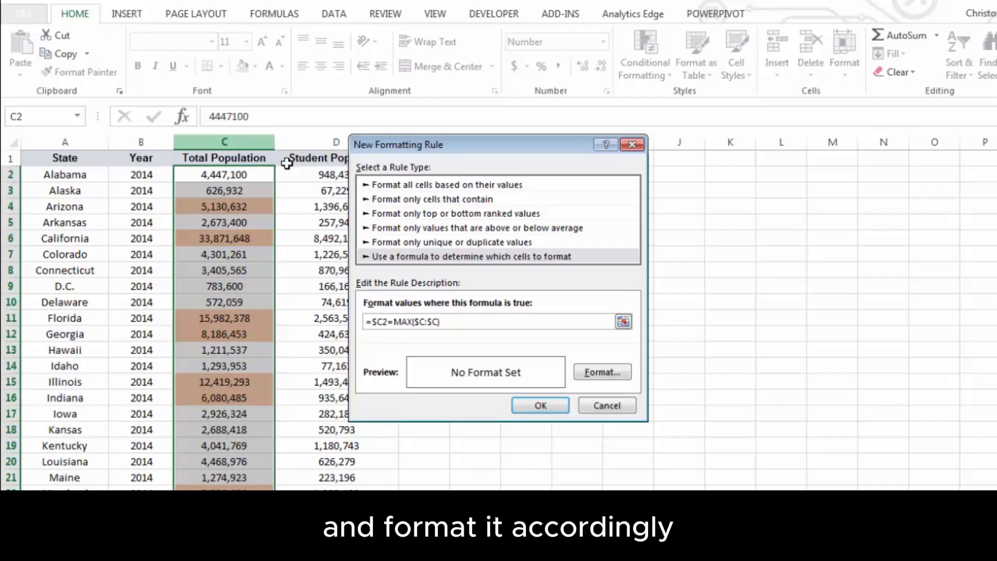
{"action": "left_click", "coordinate": [601, 372]}
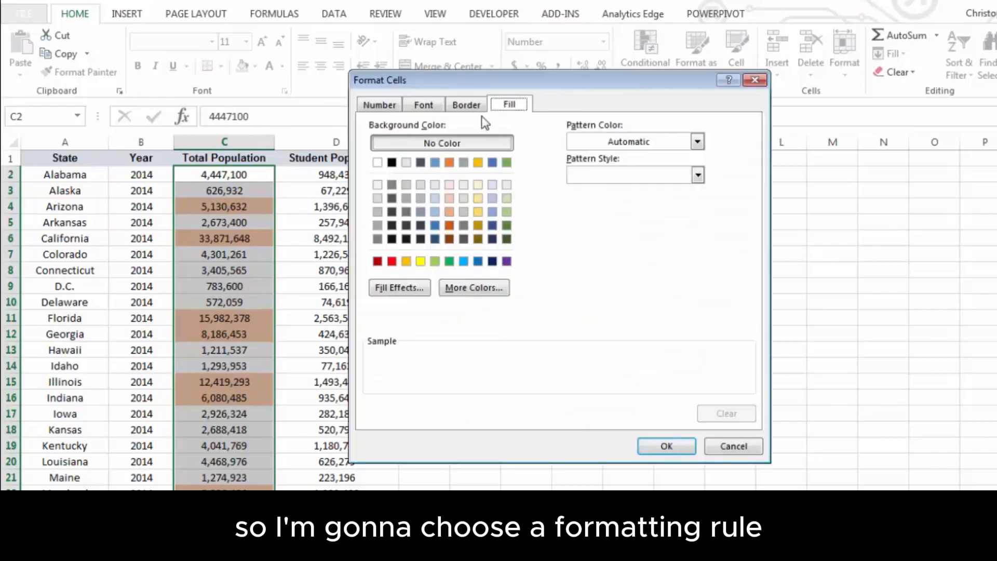
- Give the maximum-value rule a solid outline border and create it on the Total Population values
{"action": "left_click", "coordinate": [466, 106]}
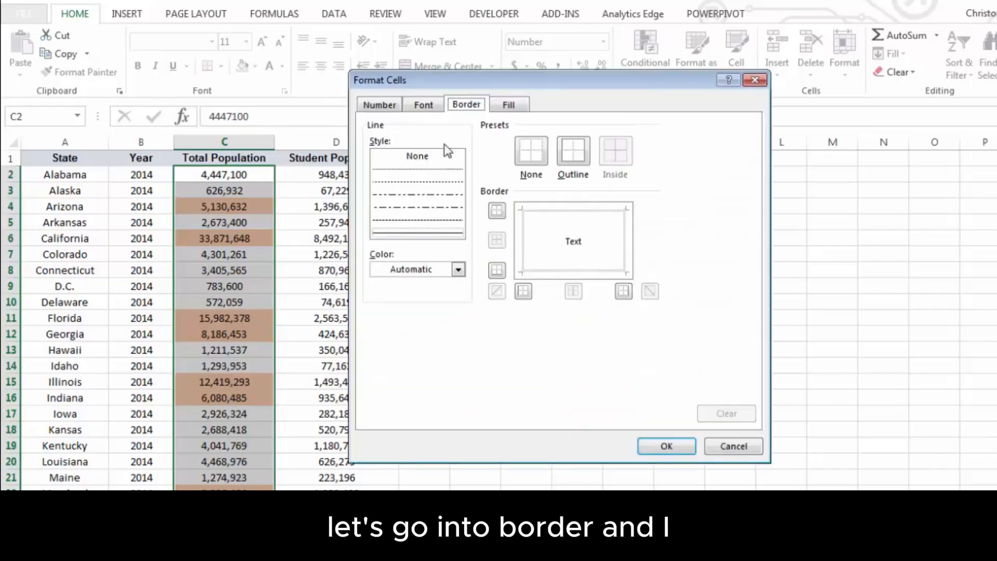
{"action": "left_click", "coordinate": [428, 235]}
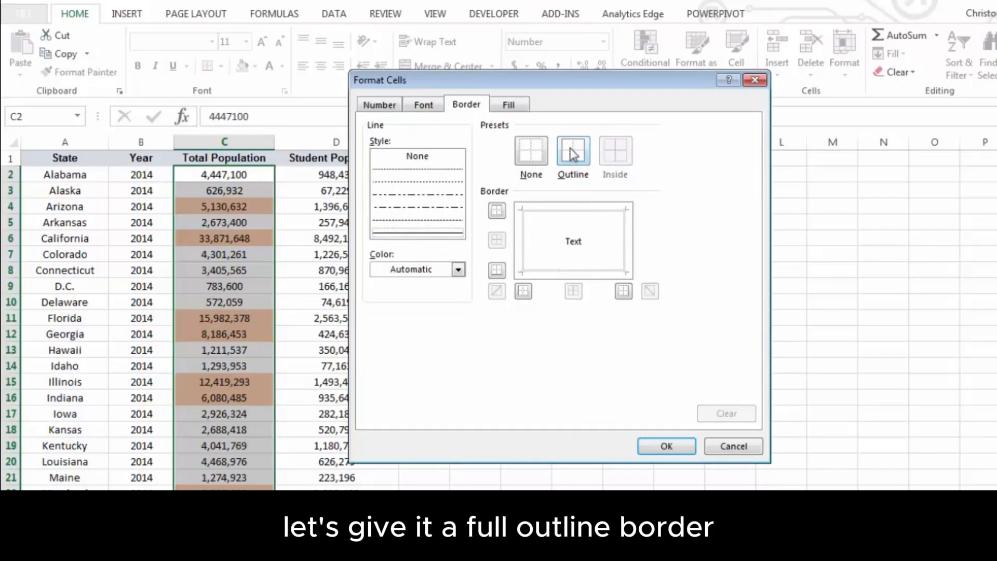
{"action": "left_click", "coordinate": [574, 152]}
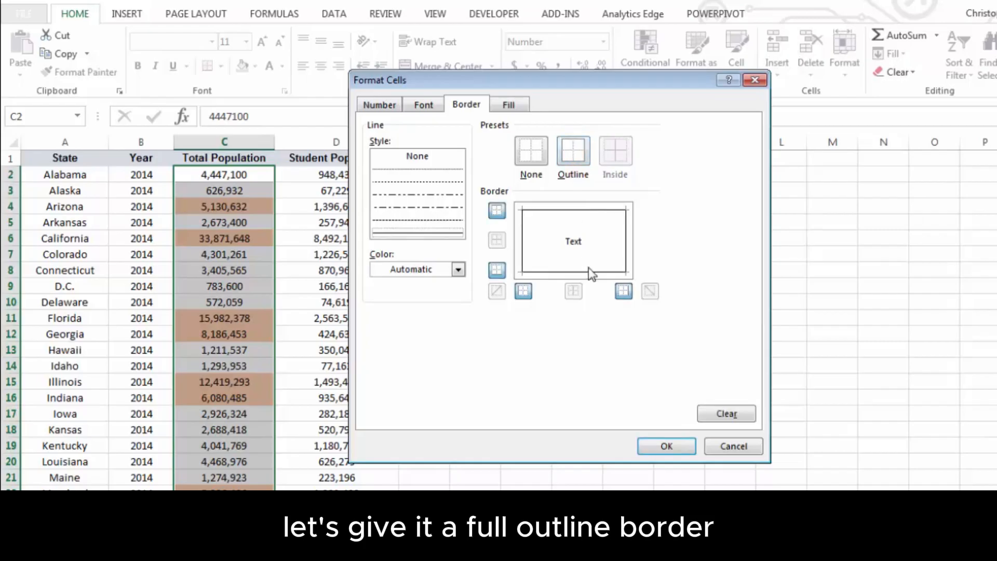
{"action": "left_click", "coordinate": [670, 446]}
{"action": "left_click", "coordinate": [543, 405]}
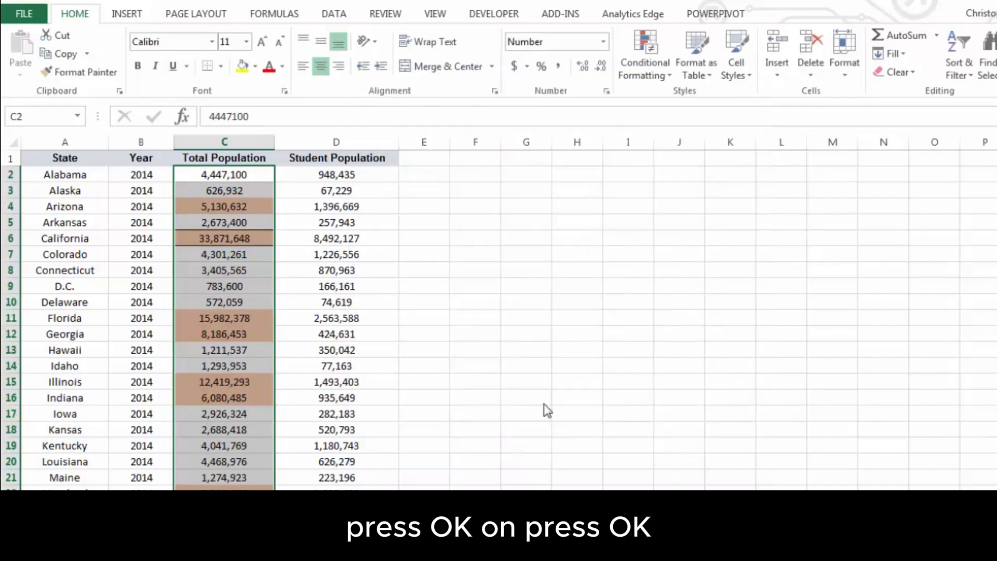
{"action": "left_click", "coordinate": [462, 333]}
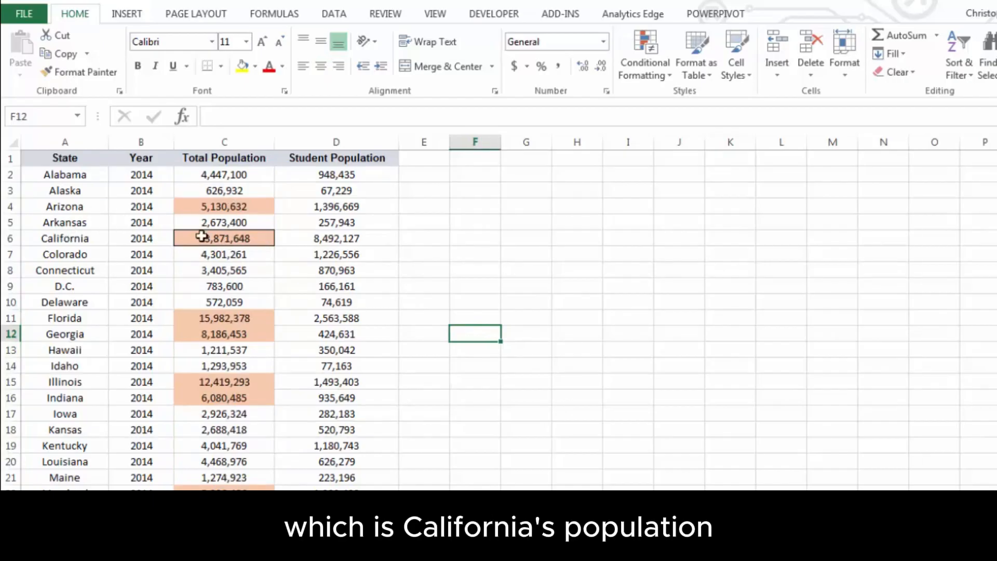
- Delete both Total Population conditional formatting rules from the worksheet and apply the removal
{"action": "scroll", "coordinate": [286, 267], "scroll_direction": "down", "scroll_amount": 1}
{"action": "scroll", "coordinate": [286, 266], "scroll_direction": "down", "scroll_amount": 10}
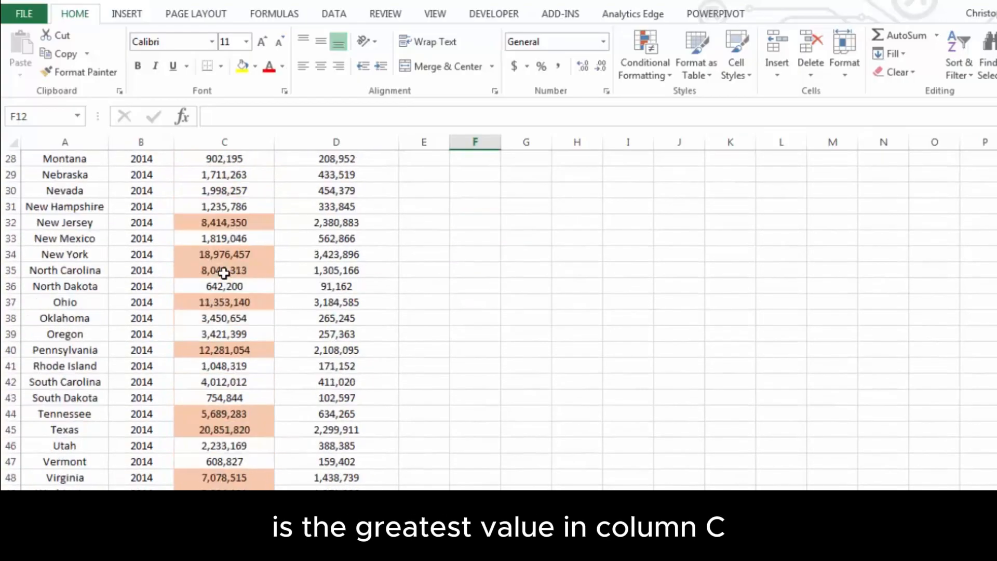
{"action": "scroll", "coordinate": [230, 316], "scroll_direction": "up", "scroll_amount": 11}
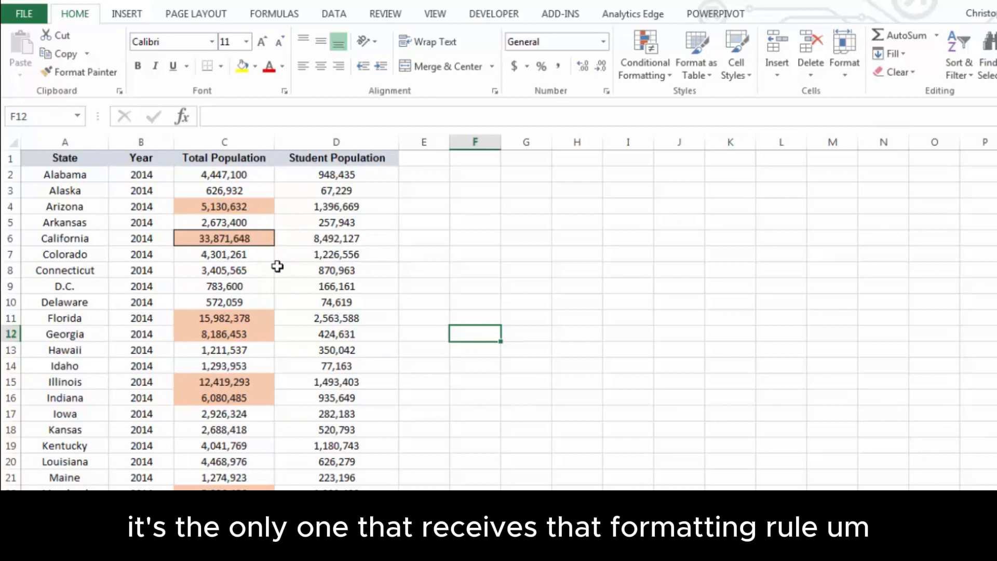
{"action": "left_click", "coordinate": [646, 70]}
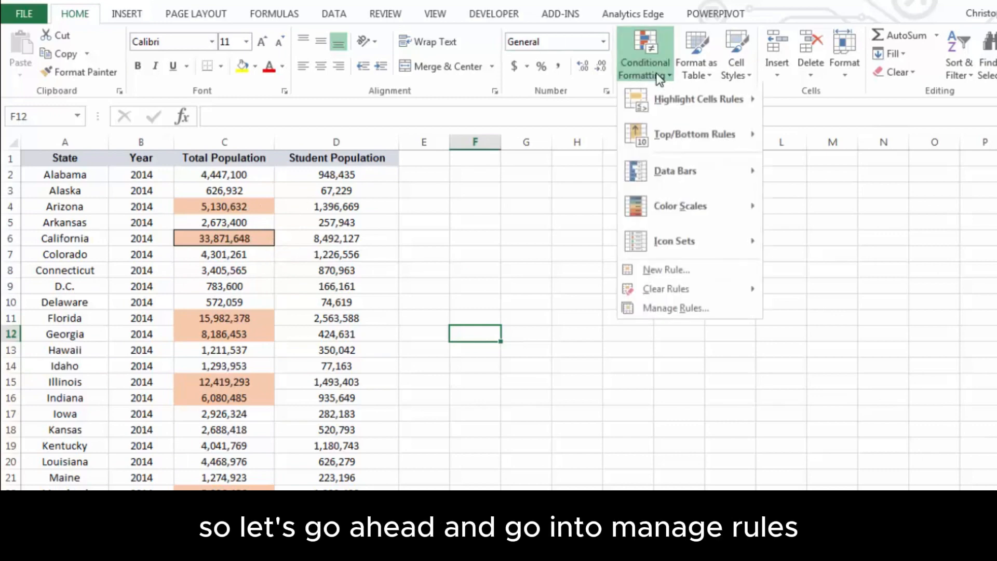
{"action": "left_click", "coordinate": [674, 309]}
{"action": "left_click", "coordinate": [434, 195]}
{"action": "left_click", "coordinate": [415, 218]}
{"action": "left_click", "coordinate": [370, 258]}
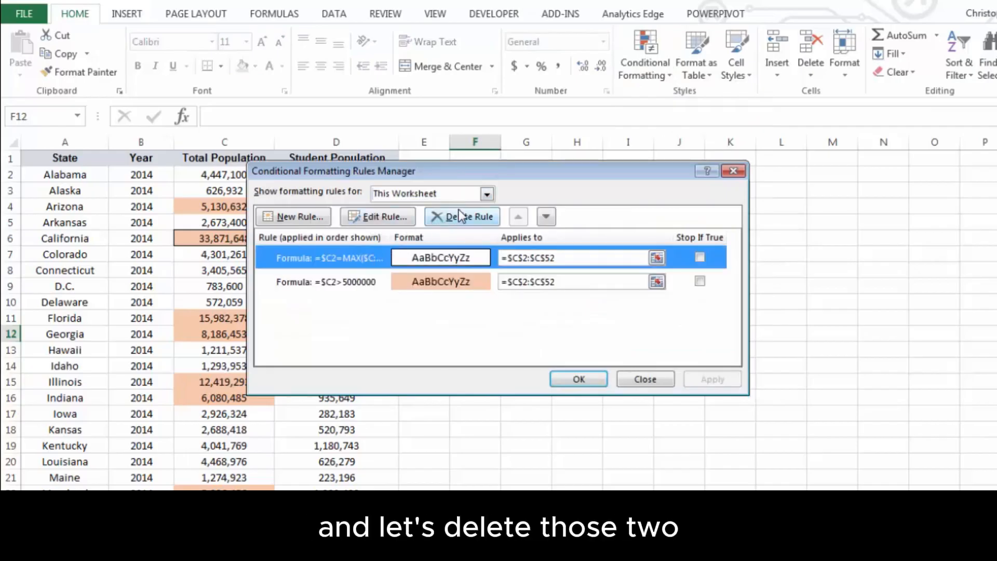
{"action": "left_click", "coordinate": [455, 218]}
{"action": "left_click", "coordinate": [469, 218]}
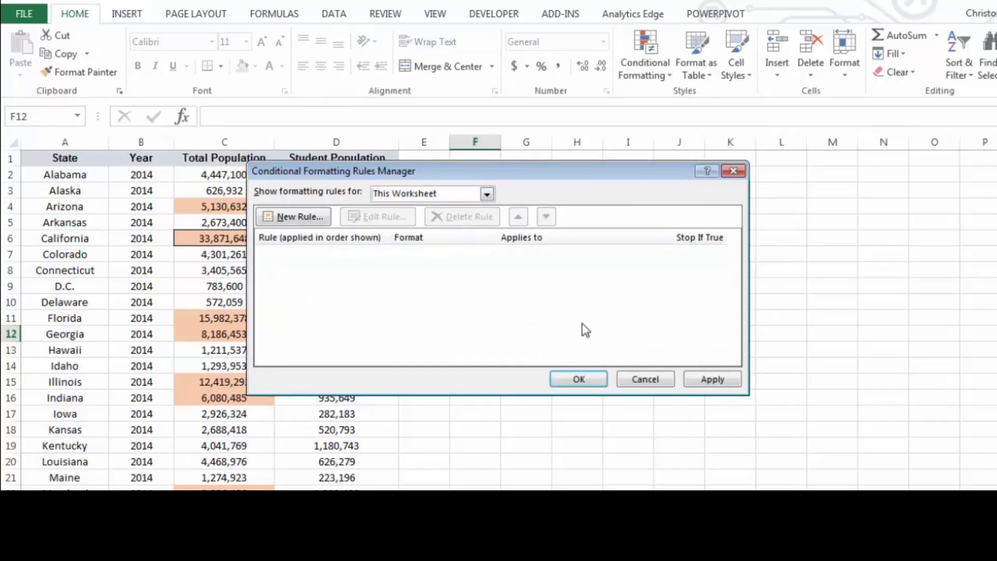
{"action": "left_click", "coordinate": [709, 379]}
{"action": "left_click", "coordinate": [578, 379]}
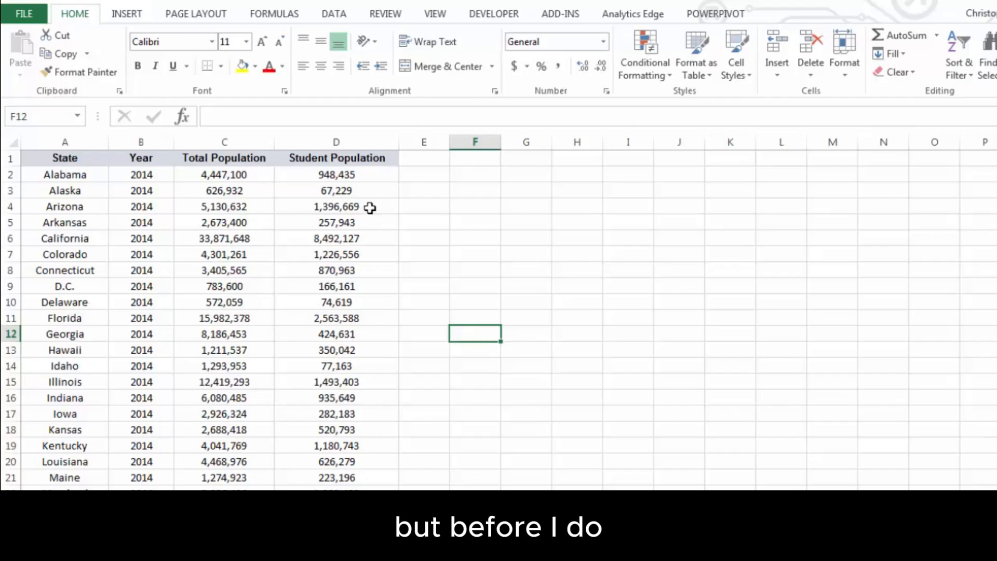
- Select the whole data range A2:D52 and start a new conditional formatting rule based on a formula
{"action": "left_click", "coordinate": [43, 175]}
{"action": "left_click_drag", "start_coordinate": [107, 182], "coordinate": [342, 310]}
{"action": "key", "text": "ctrl+shift+Down"}
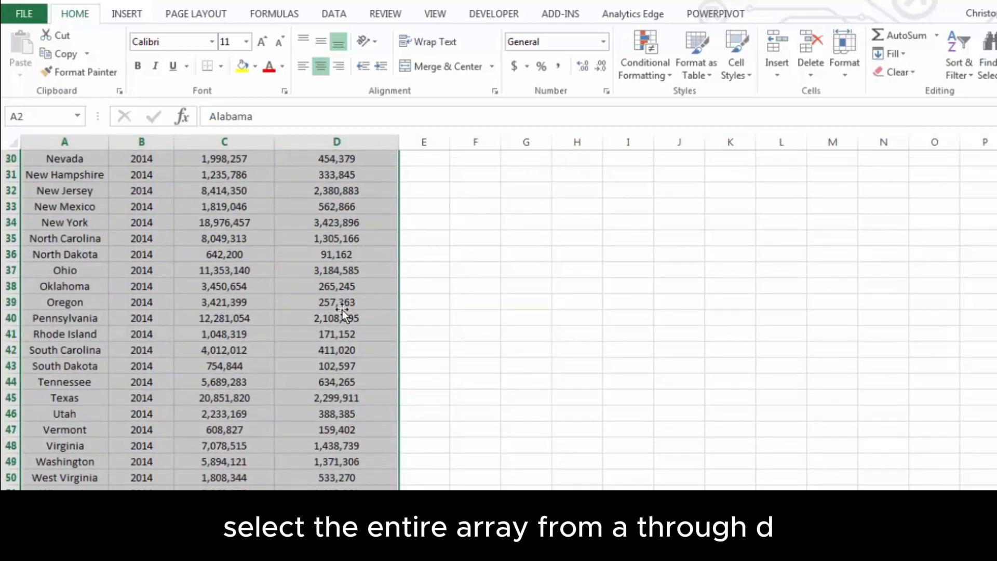
{"action": "scroll", "coordinate": [342, 309], "scroll_direction": "up", "scroll_amount": 10}
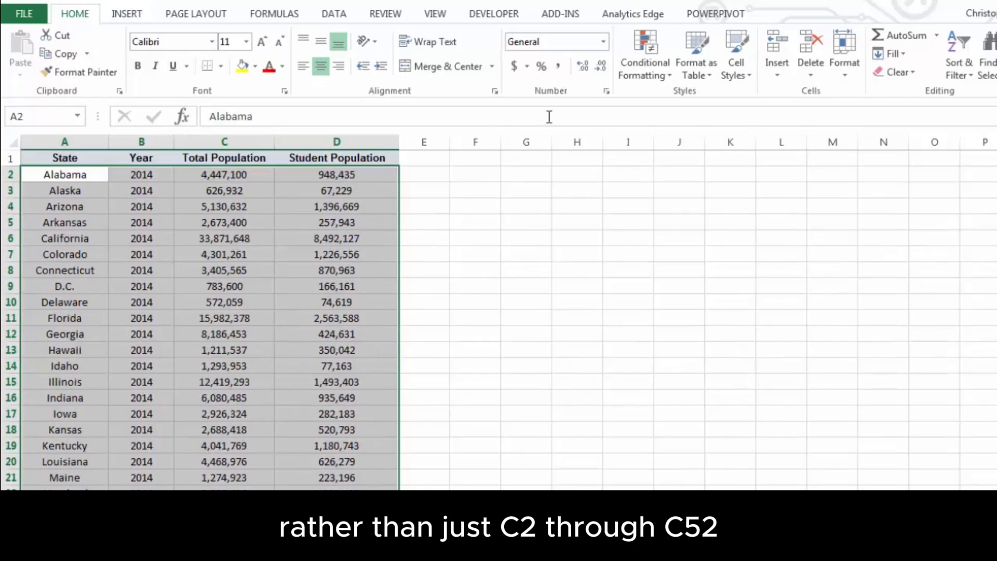
{"action": "left_click", "coordinate": [644, 54]}
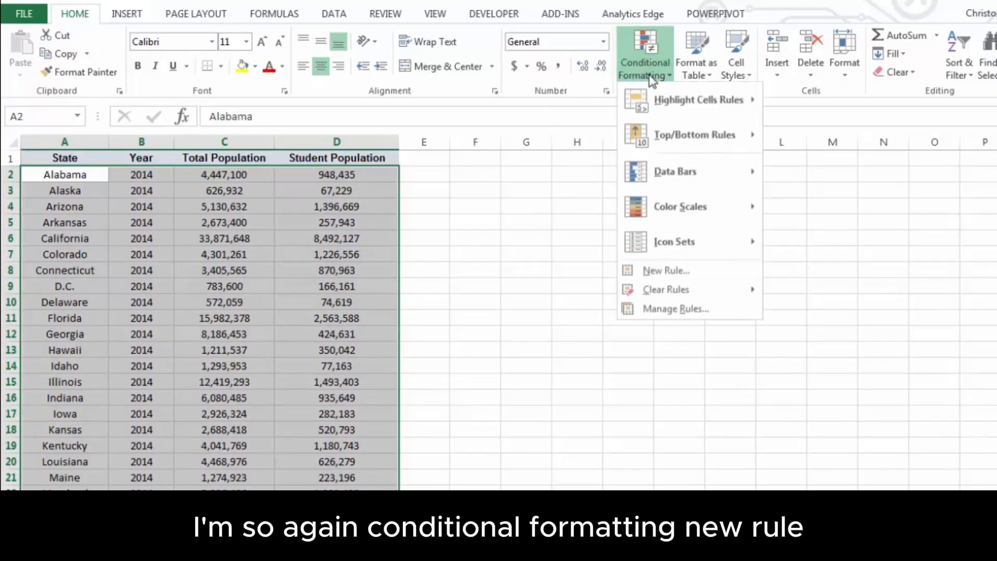
{"action": "left_click", "coordinate": [678, 274]}
{"action": "left_click", "coordinate": [381, 240]}
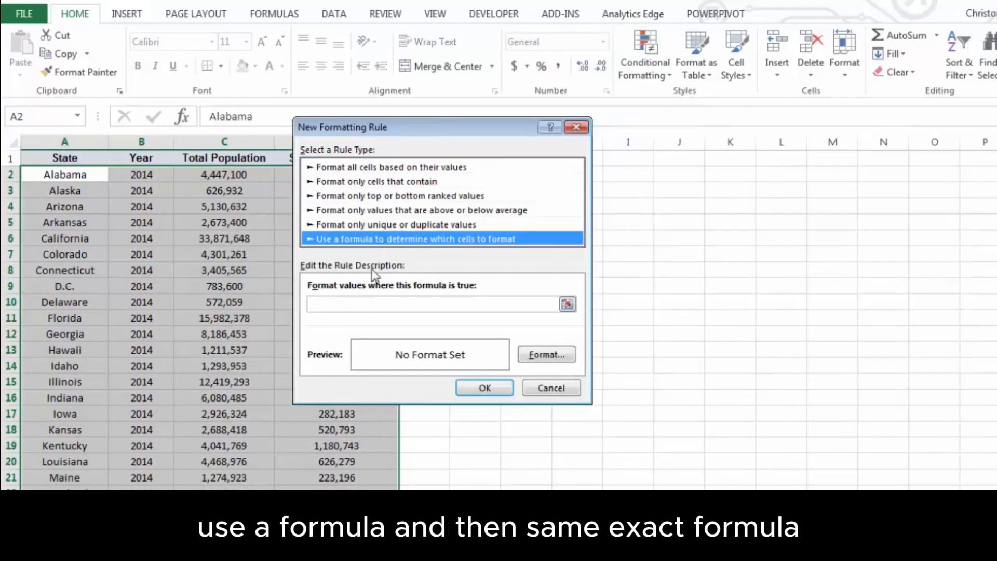
- Set the rule's formula to =$C2>5000000 with a fixed column and relative row reference
{"action": "left_click_drag", "start_coordinate": [347, 130], "coordinate": [440, 141]}
{"action": "left_click", "coordinate": [461, 315]}
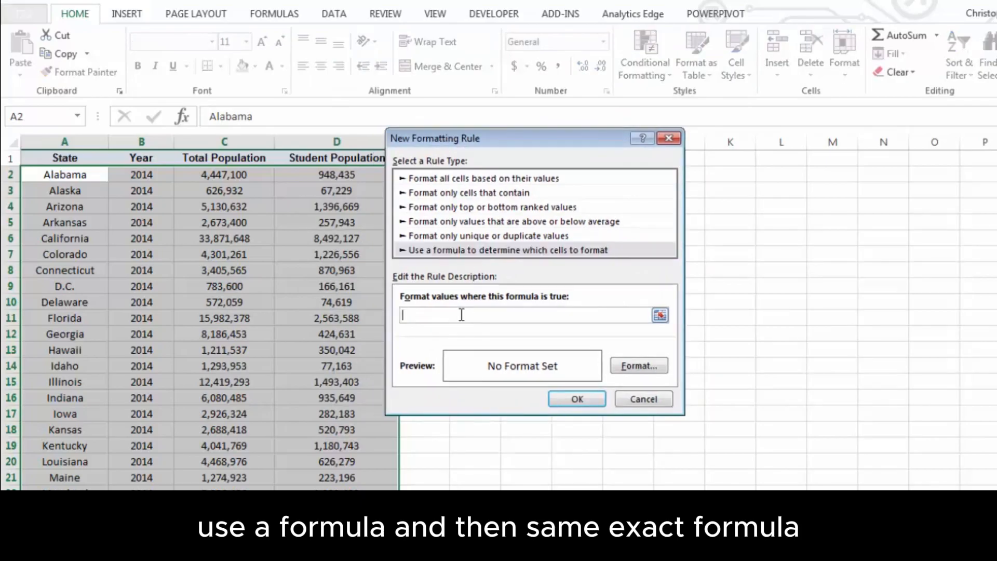
{"action": "left_click", "coordinate": [250, 177]}
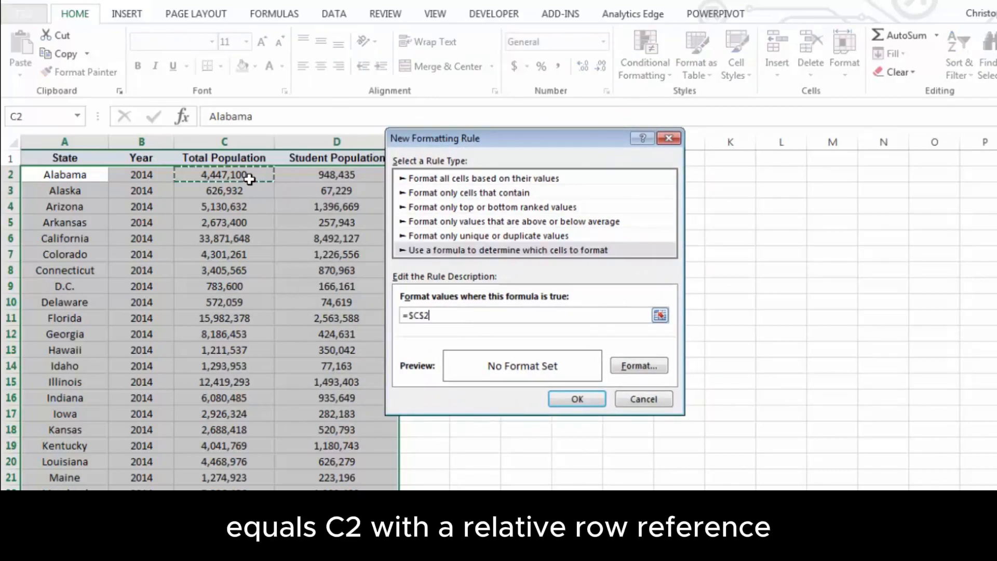
{"action": "left_click", "coordinate": [425, 314]}
{"action": "key", "text": "BackSpace"}
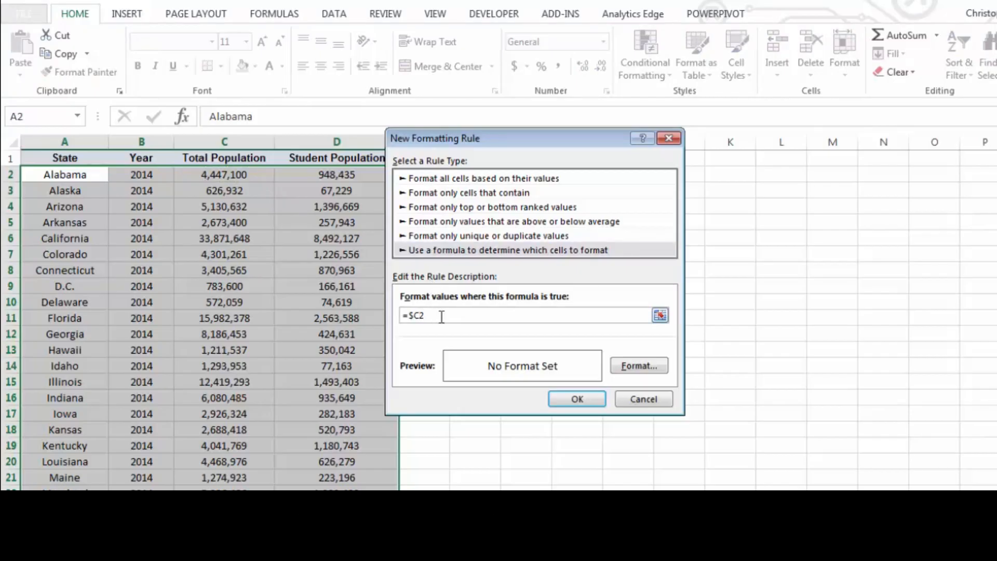
{"action": "type", "text": ">5000000"}
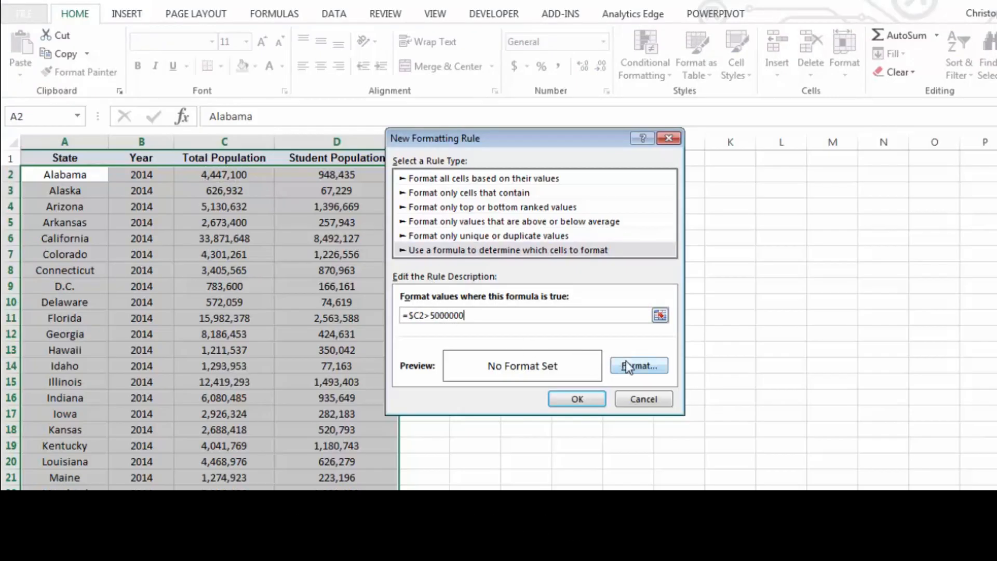
- Give the rule a light orange background fill, create it, and review the formatting across the state rows
{"action": "left_click", "coordinate": [625, 365]}
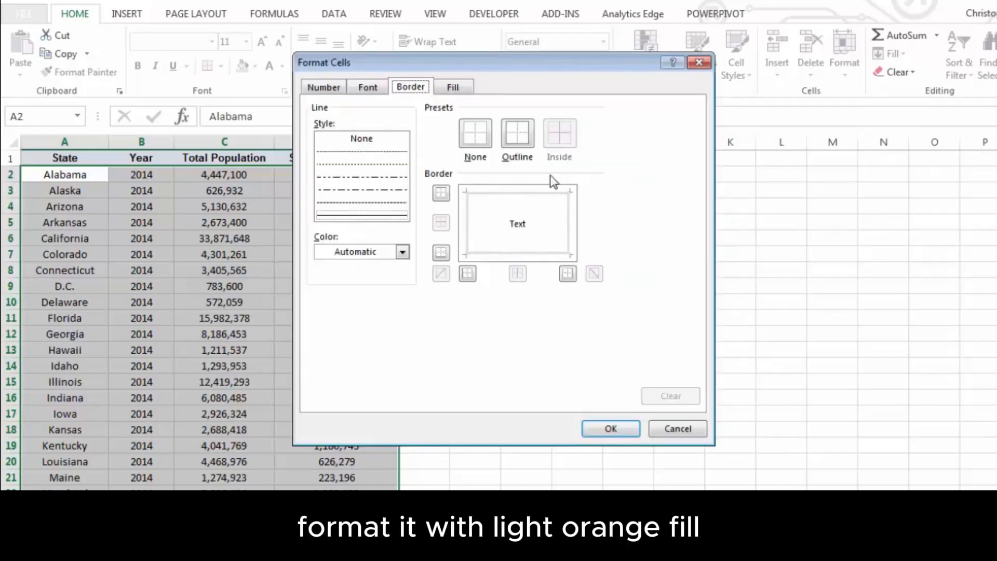
{"action": "left_click", "coordinate": [461, 86]}
{"action": "left_click", "coordinate": [395, 180]}
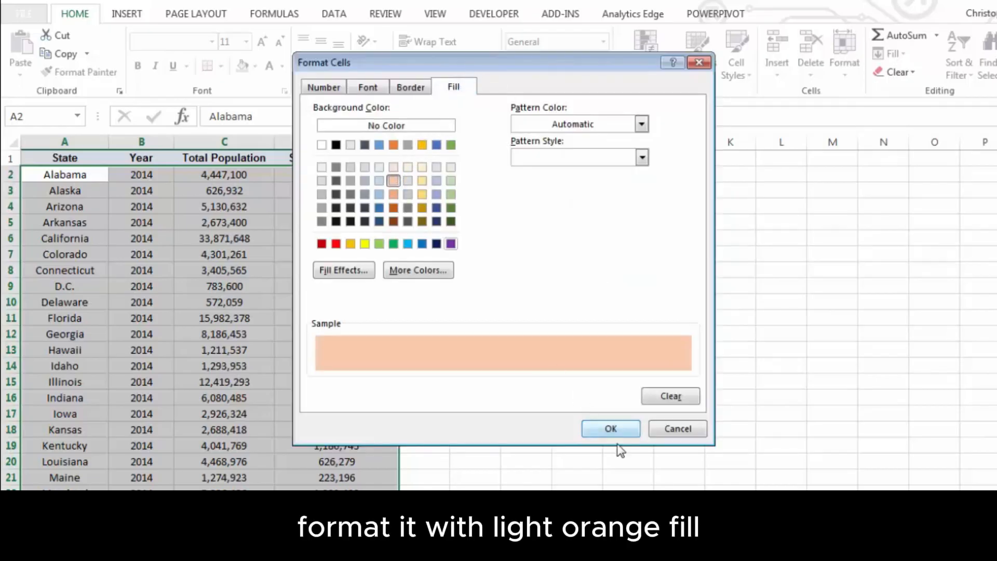
{"action": "left_click", "coordinate": [615, 428]}
{"action": "left_click", "coordinate": [577, 401]}
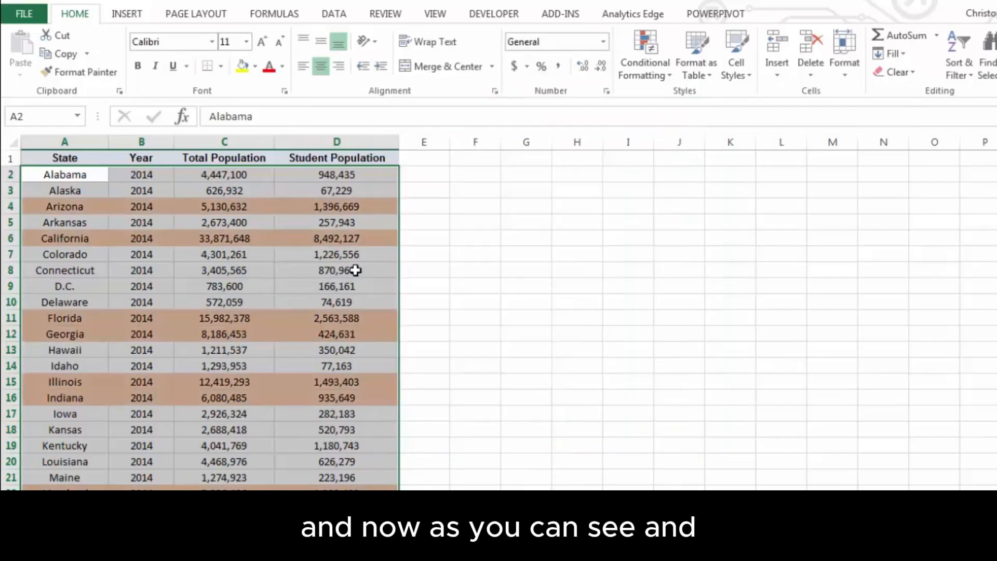
{"action": "left_click", "coordinate": [382, 270]}
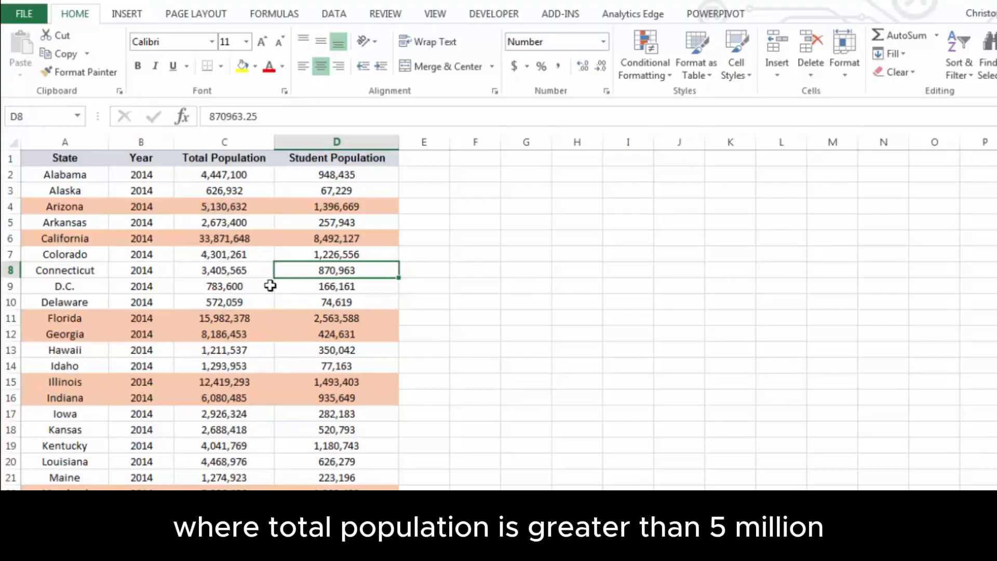
{"action": "scroll", "coordinate": [241, 334], "scroll_direction": "down", "scroll_amount": 1}
{"action": "scroll", "coordinate": [241, 333], "scroll_direction": "down", "scroll_amount": 4}
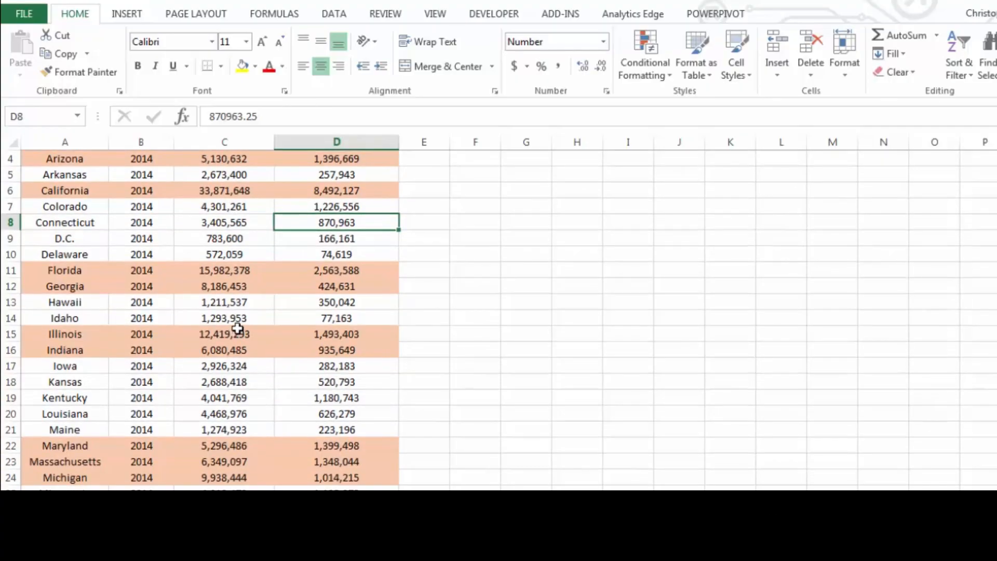
{"action": "scroll", "coordinate": [238, 323], "scroll_direction": "up", "scroll_amount": 3}
{"action": "scroll", "coordinate": [238, 323], "scroll_direction": "up", "scroll_amount": 1}
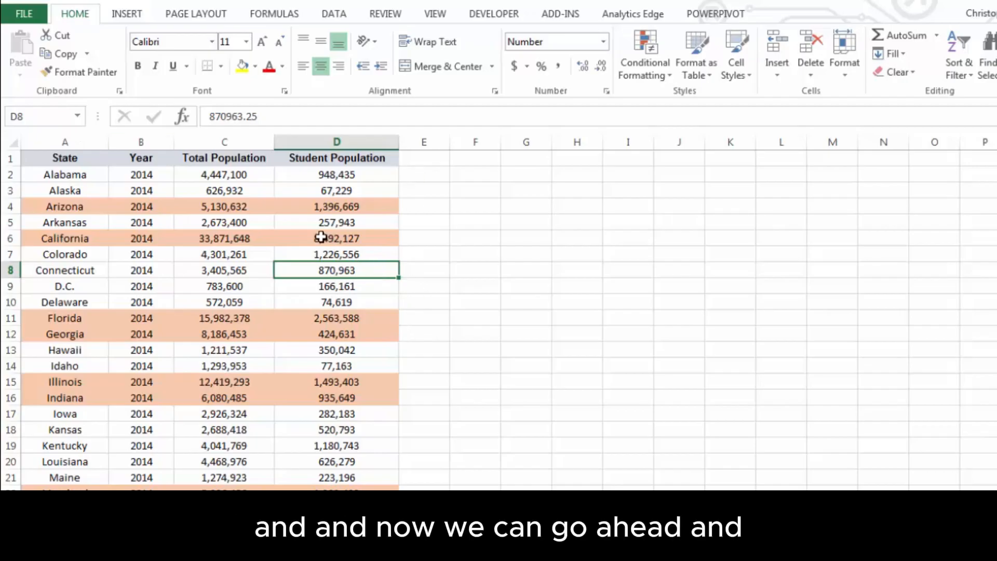
- Edit the rule to test Student Population with the formula =$D2>5000000 and apply it to the data range
{"action": "left_click", "coordinate": [644, 65]}
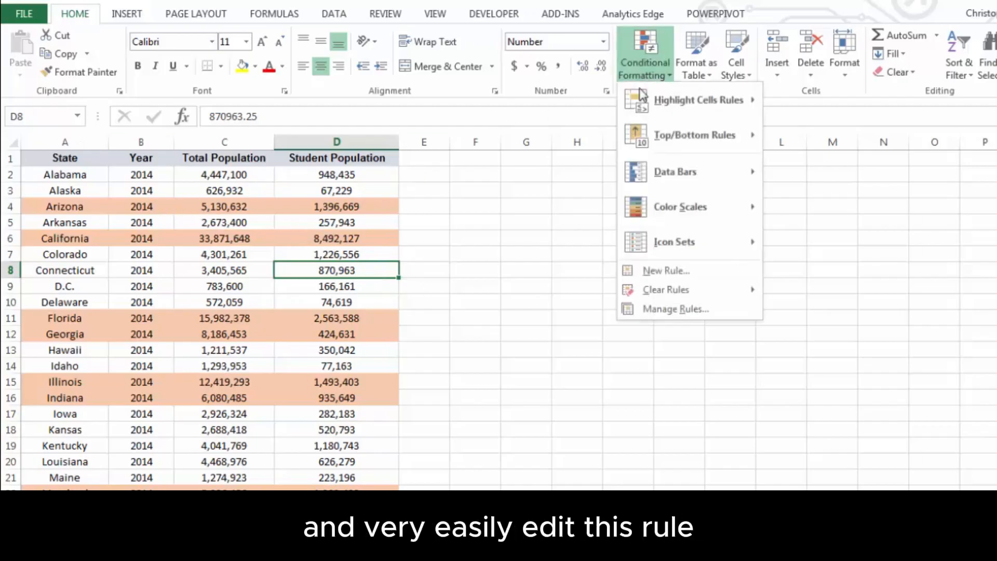
{"action": "left_click", "coordinate": [659, 308]}
{"action": "left_click", "coordinate": [371, 251]}
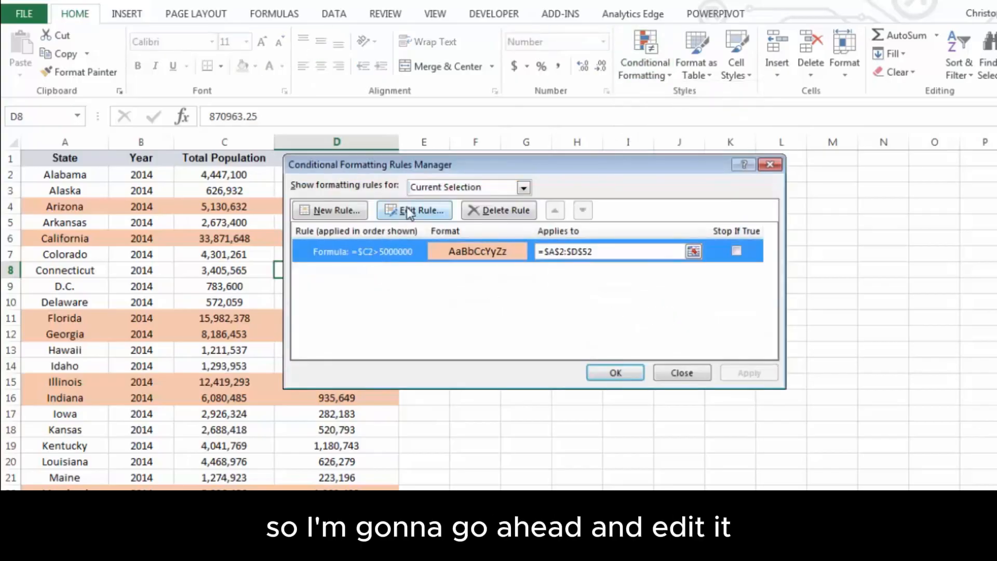
{"action": "left_click", "coordinate": [413, 209]}
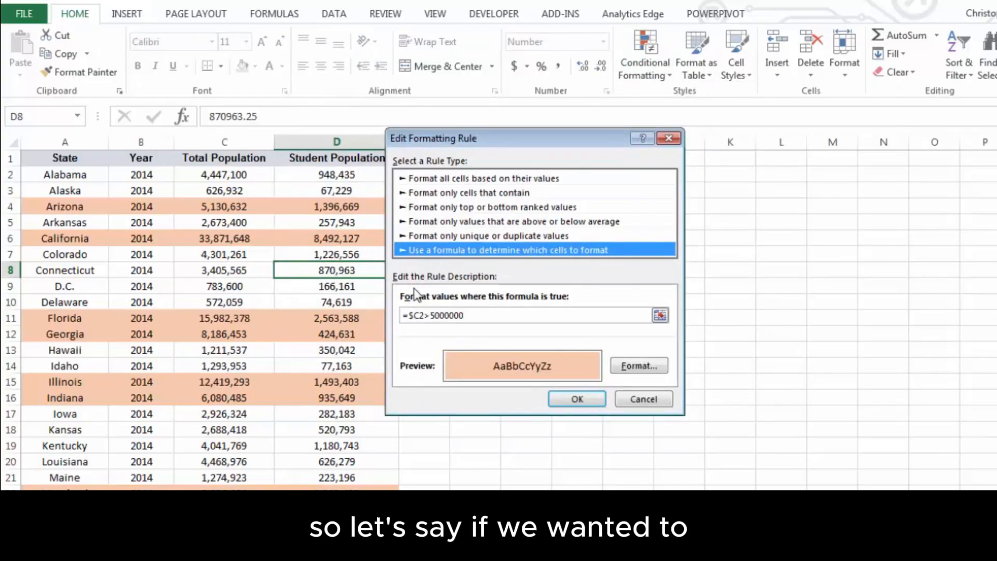
{"action": "left_click_drag", "start_coordinate": [416, 148], "coordinate": [494, 148]}
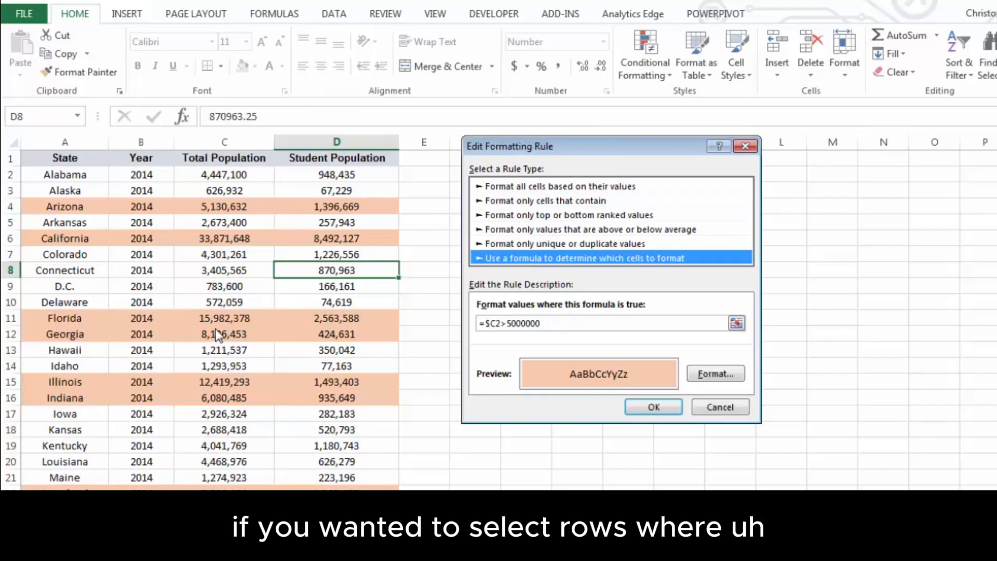
{"action": "left_click", "coordinate": [495, 323]}
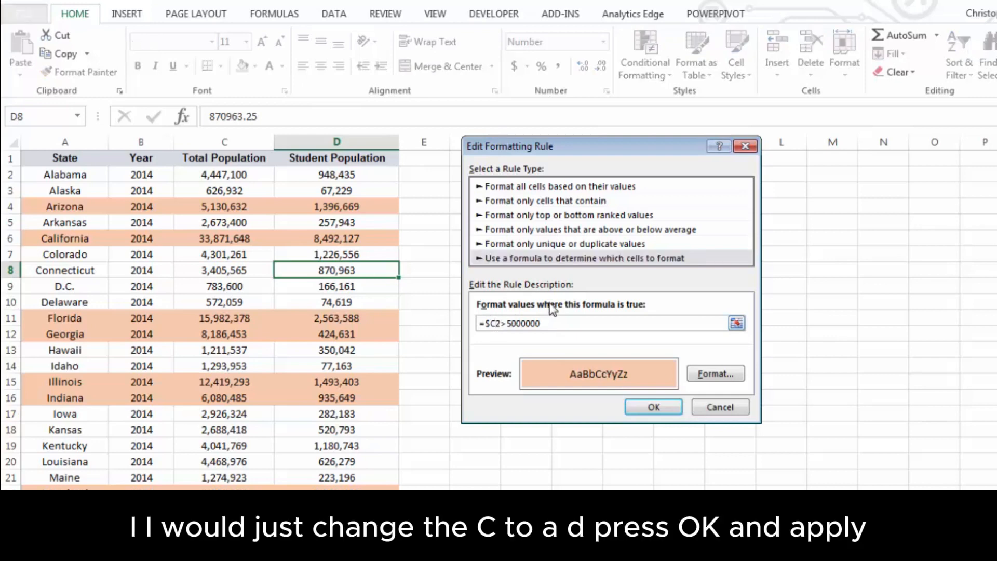
{"action": "key", "text": "BackSpace"}
{"action": "type", "text": "D"}
{"action": "left_click", "coordinate": [650, 405]}
{"action": "left_click", "coordinate": [749, 373]}
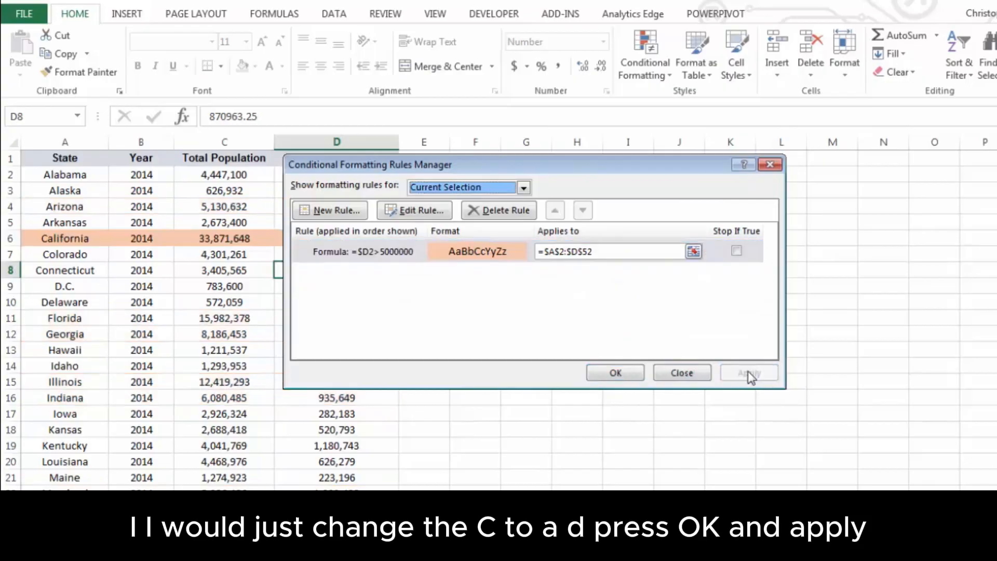
{"action": "left_click", "coordinate": [636, 372]}
- Close the rules manager and look through the state rows for the student population formatting
{"action": "scroll", "coordinate": [420, 321], "scroll_direction": "down", "scroll_amount": 3}
{"action": "scroll", "coordinate": [421, 322], "scroll_direction": "down", "scroll_amount": 6}
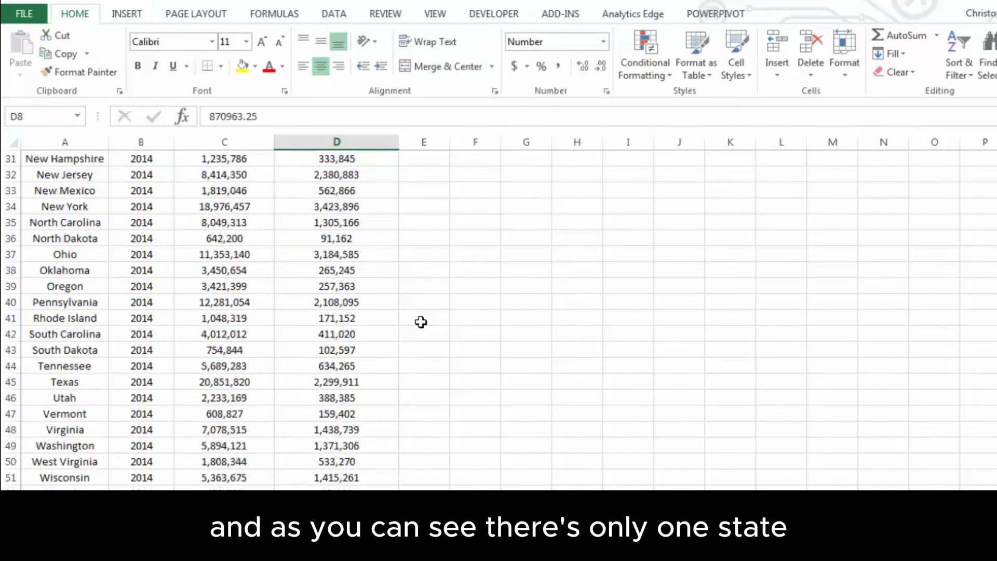
{"action": "scroll", "coordinate": [421, 322], "scroll_direction": "up", "scroll_amount": 8}
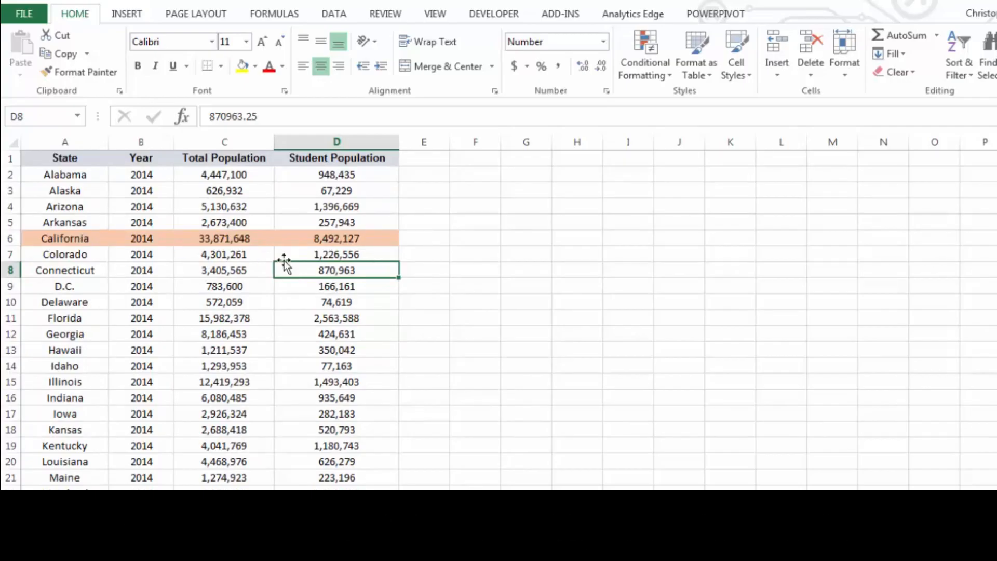
- Edit the rule's formula to test the ratio of student to total population, ($D2/$C2), with fixed columns and relative rows
{"action": "left_click", "coordinate": [644, 63]}
{"action": "left_click", "coordinate": [676, 309]}
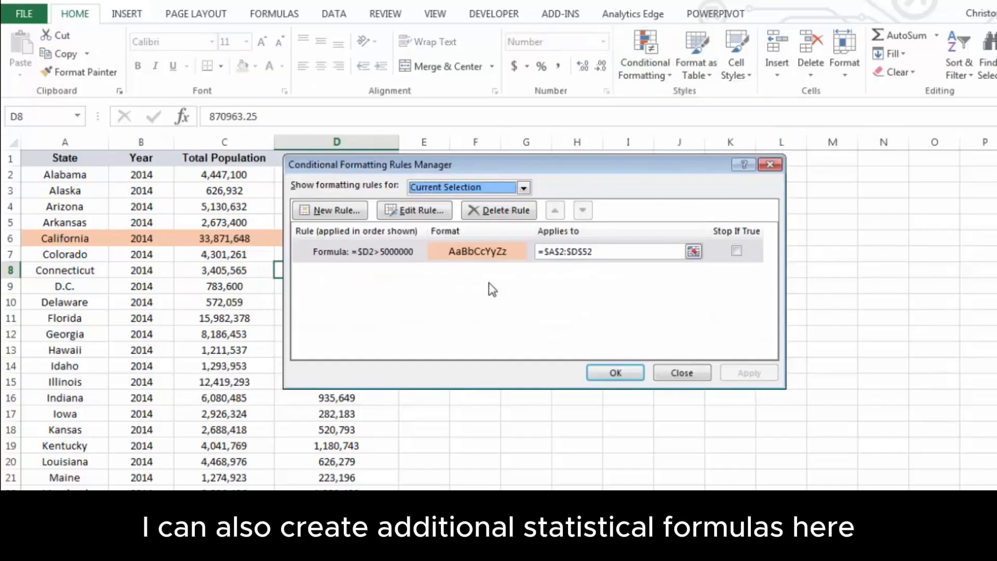
{"action": "left_click", "coordinate": [371, 254]}
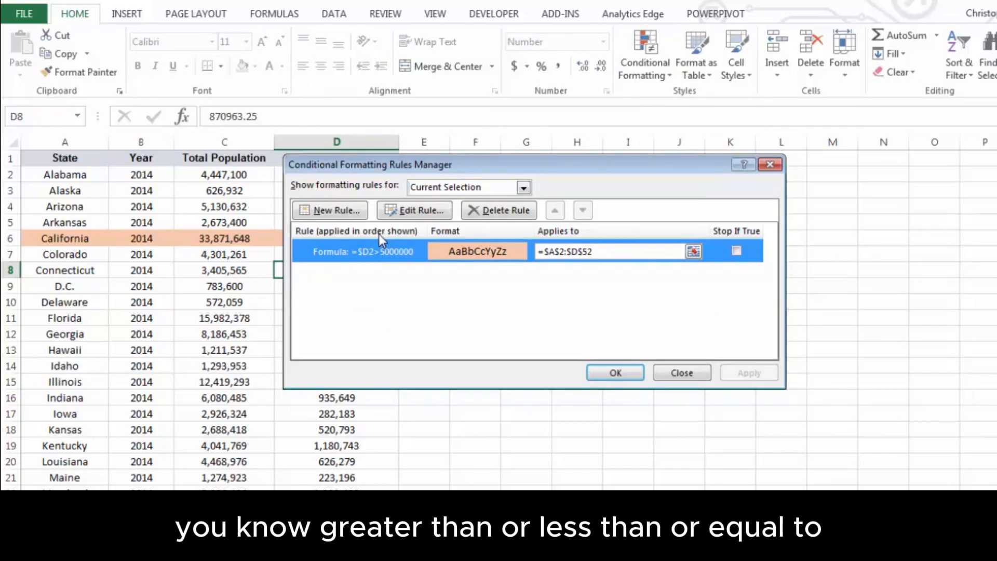
{"action": "left_click", "coordinate": [418, 210]}
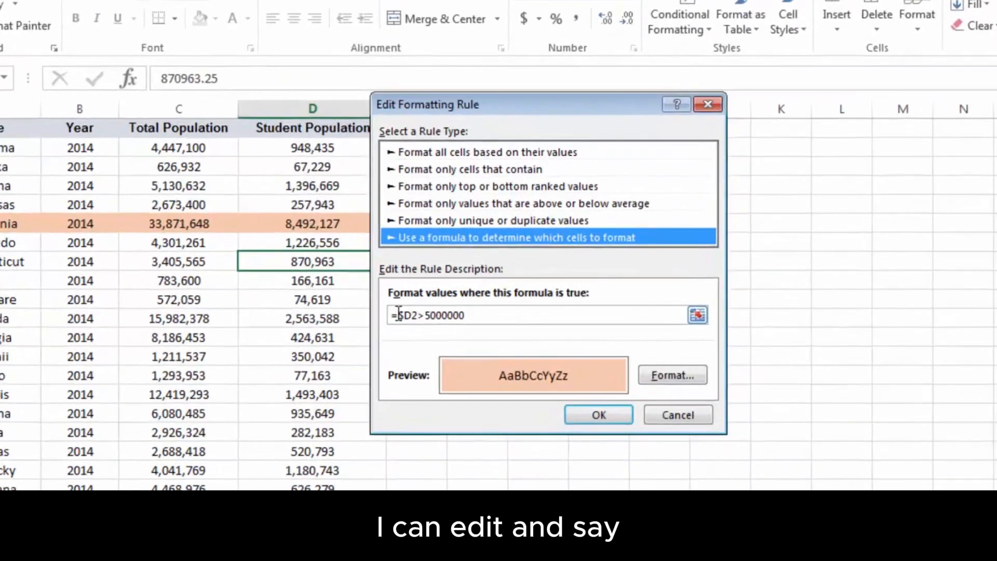
{"action": "left_click", "coordinate": [413, 314]}
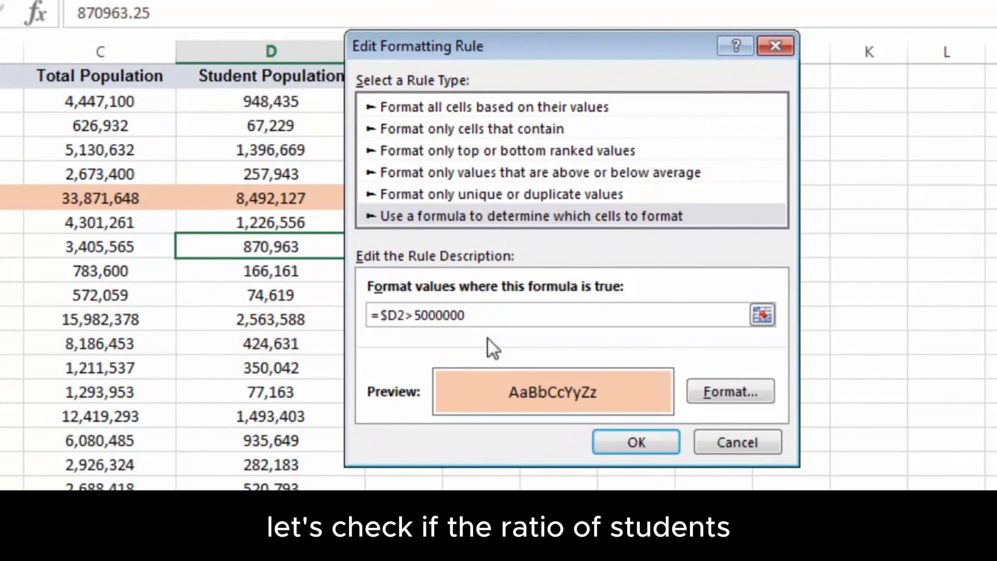
{"action": "type", "text": "($D2"}
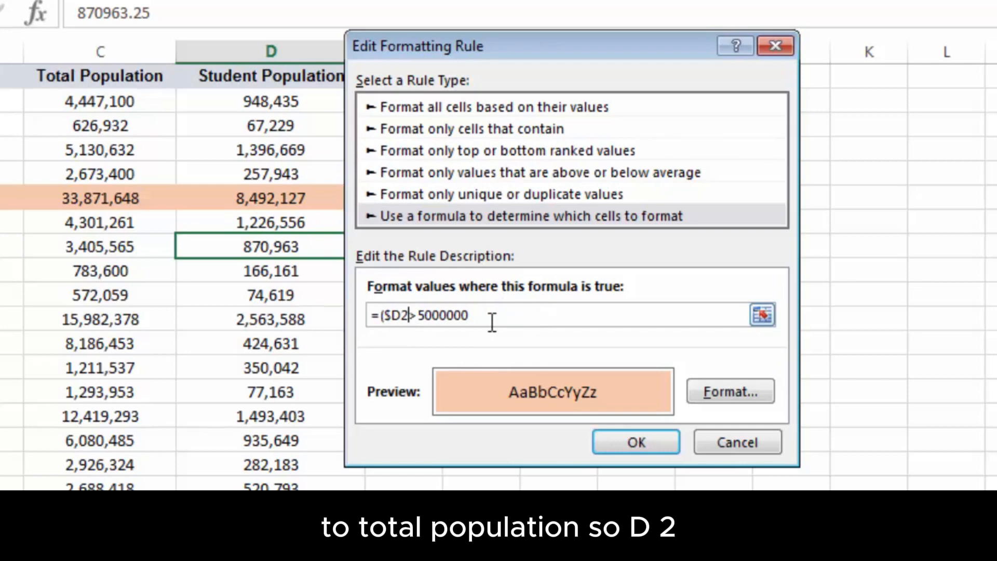
{"action": "type", "text": "/"}
{"action": "left_click", "coordinate": [113, 102]}
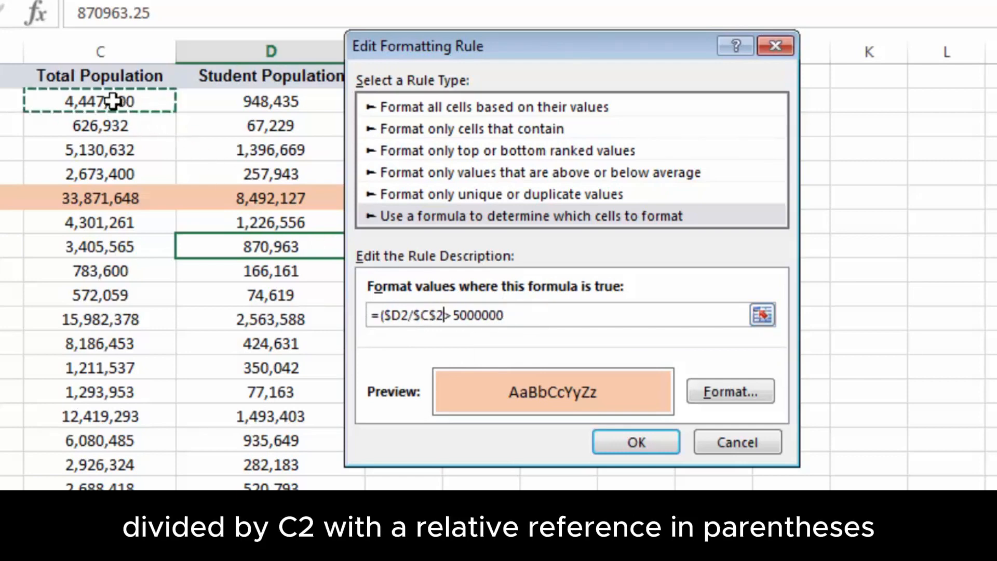
{"action": "left_click", "coordinate": [441, 310]}
{"action": "key", "text": "BackSpace"}
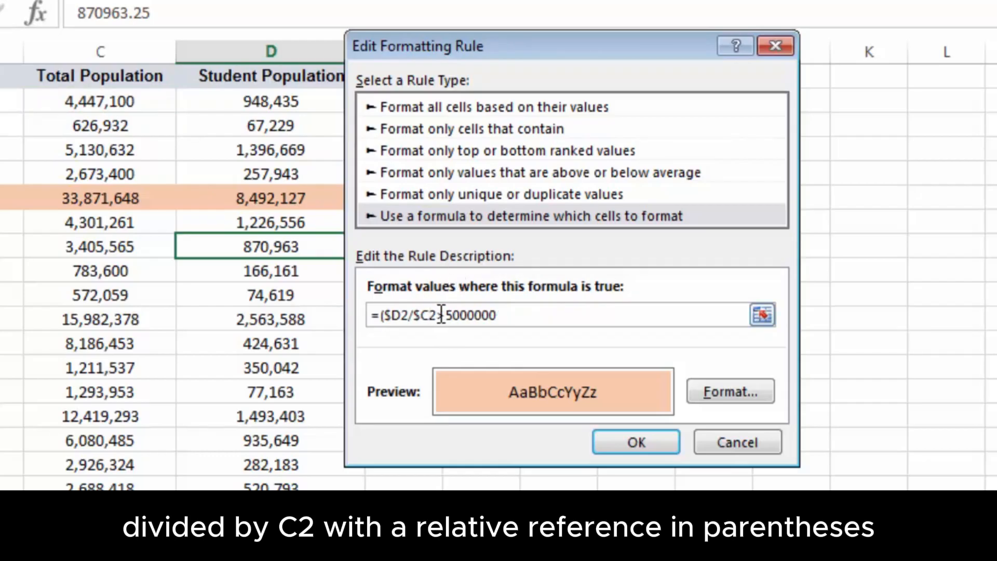
{"action": "type", "text": ")"}
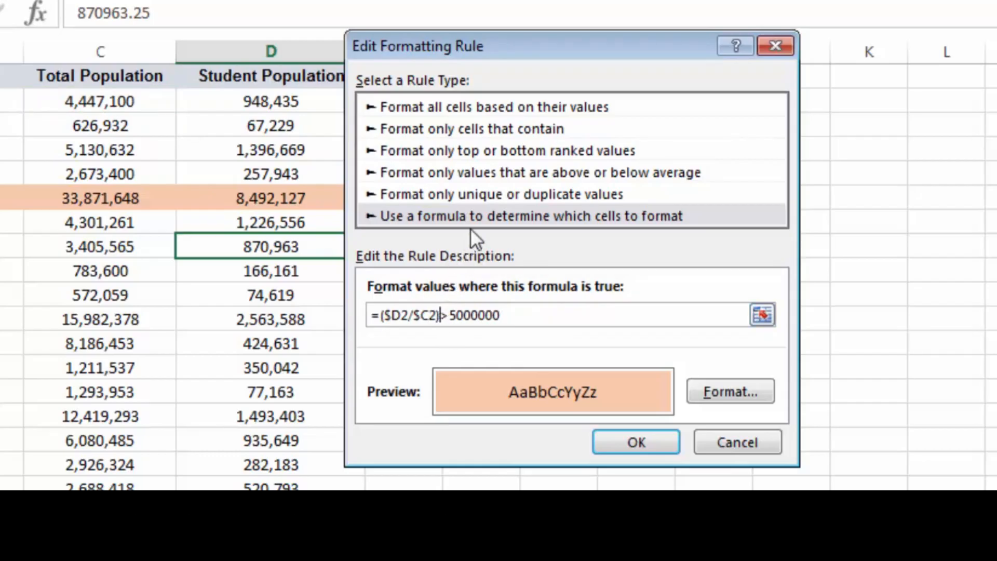
- Set the ratio threshold to 0.25, apply the rule, and review the highlighted state rows
{"action": "left_click_drag", "start_coordinate": [449, 315], "coordinate": [511, 314]}
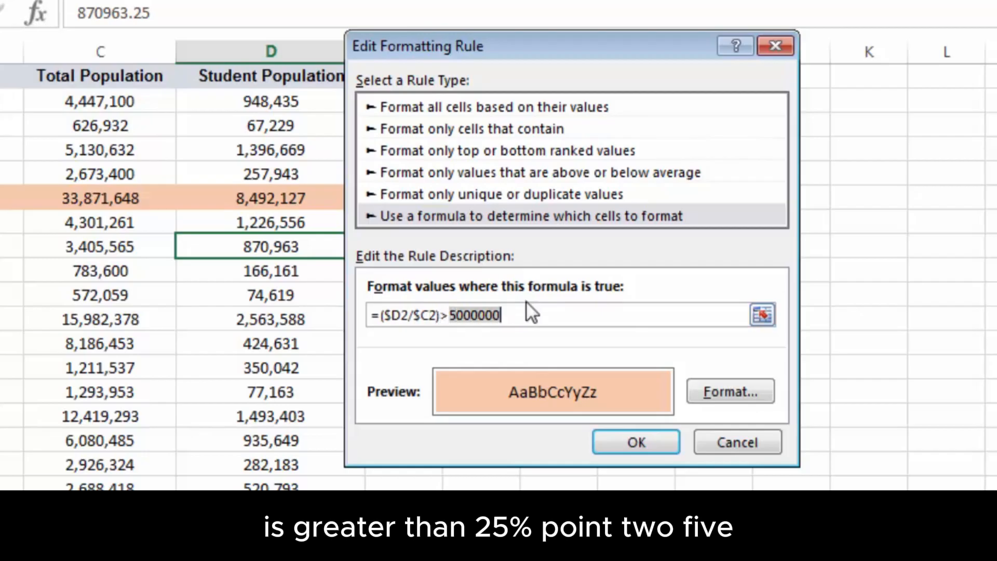
{"action": "type", "text": "25"}
{"action": "left_click", "coordinate": [636, 441]}
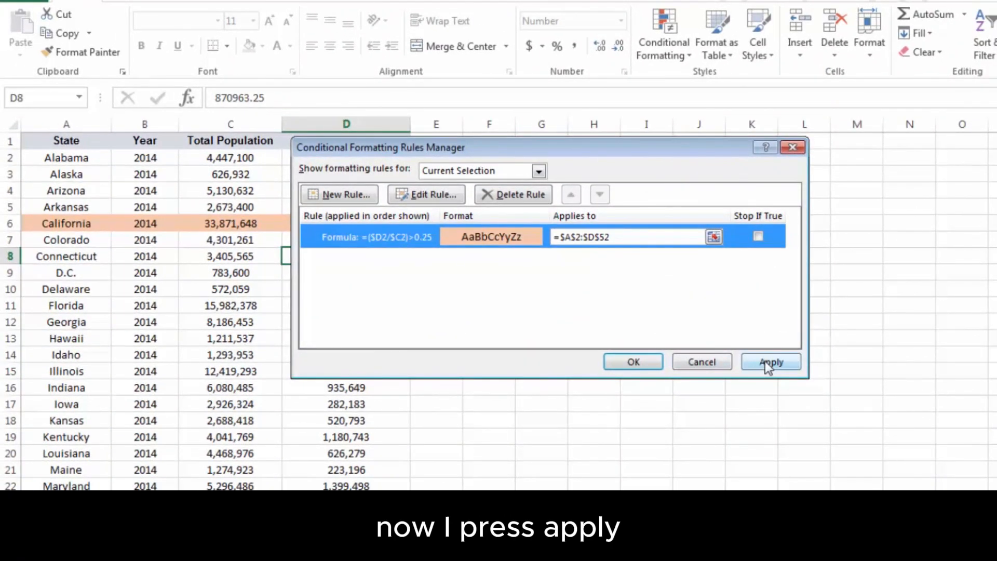
{"action": "left_click", "coordinate": [779, 364]}
{"action": "left_click", "coordinate": [648, 369]}
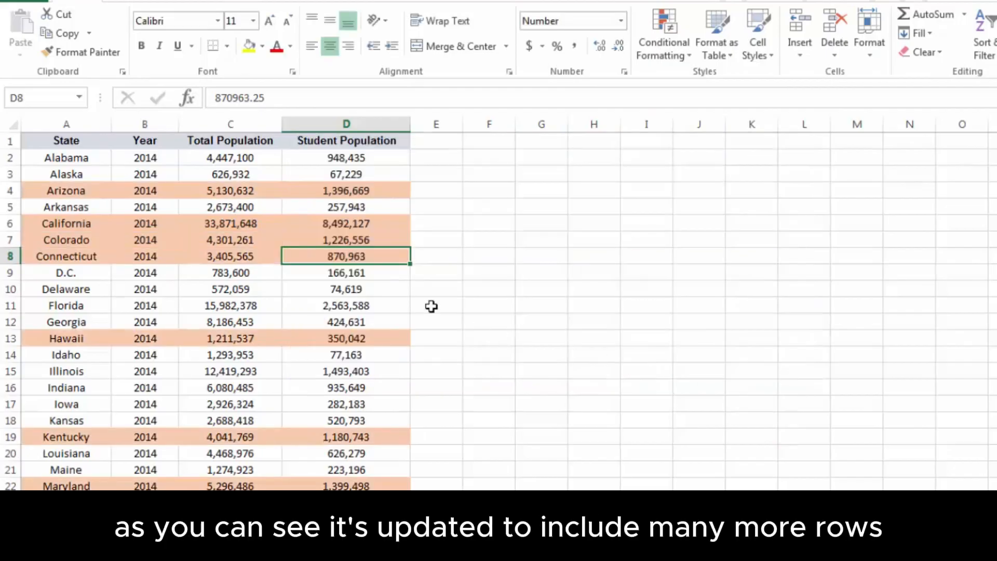
{"action": "scroll", "coordinate": [366, 191], "scroll_direction": "down", "scroll_amount": 5}
{"action": "scroll", "coordinate": [366, 191], "scroll_direction": "down", "scroll_amount": 4}
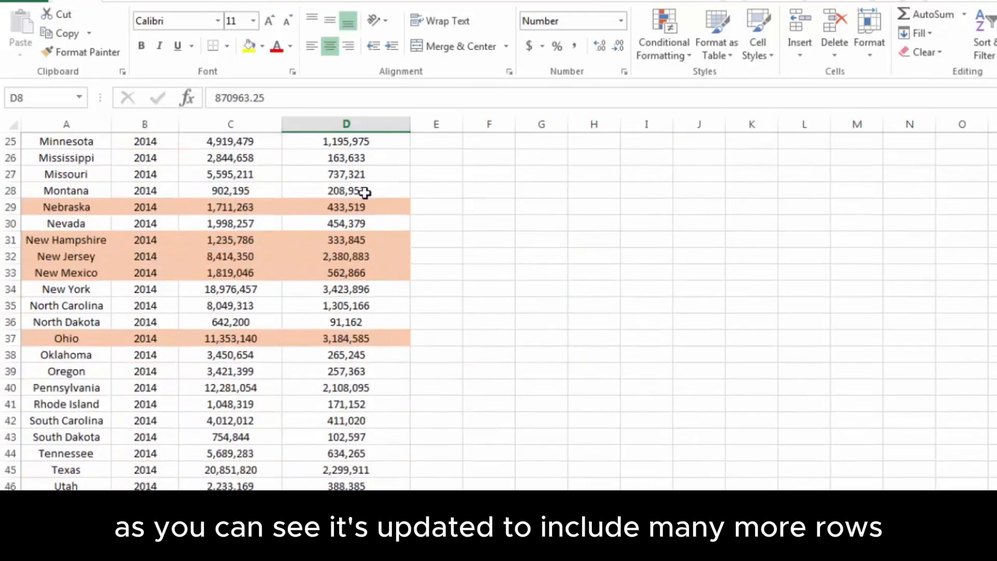
{"action": "scroll", "coordinate": [363, 196], "scroll_direction": "up", "scroll_amount": 9}
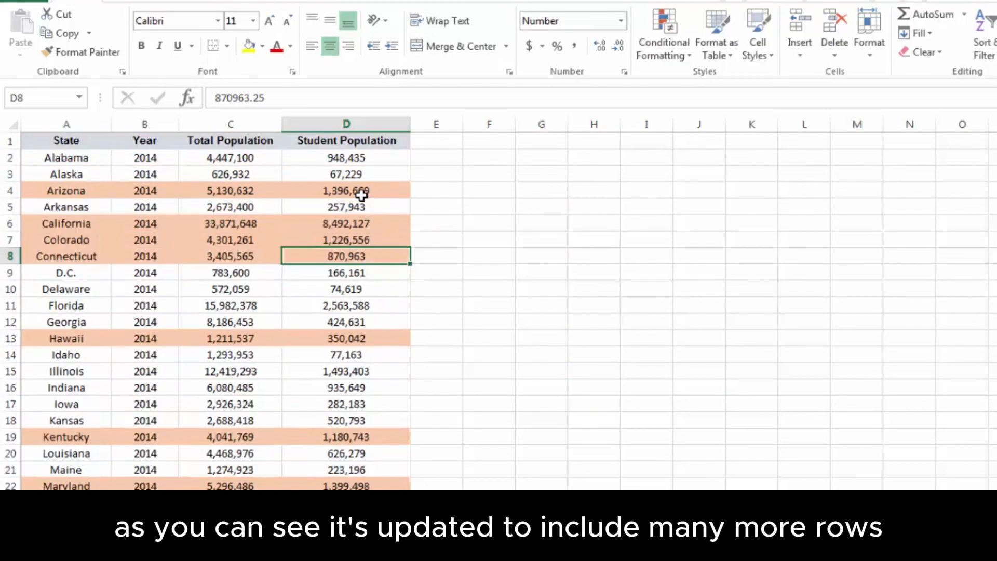
- Add a "Student Pop %" header in E1 and enter =D2/C2 in E2
{"action": "left_click", "coordinate": [435, 143]}
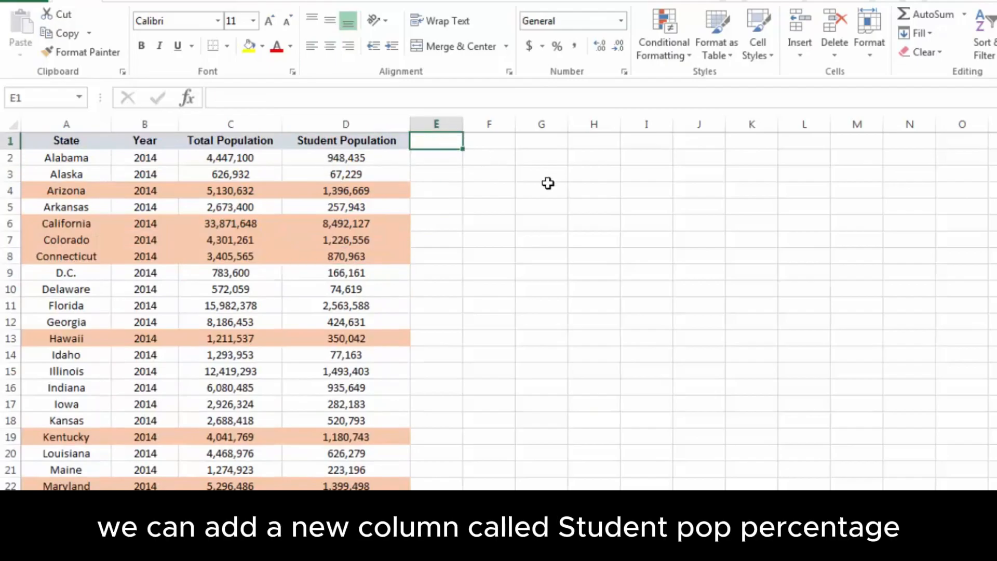
{"action": "type", "text": "Student Pop %"}
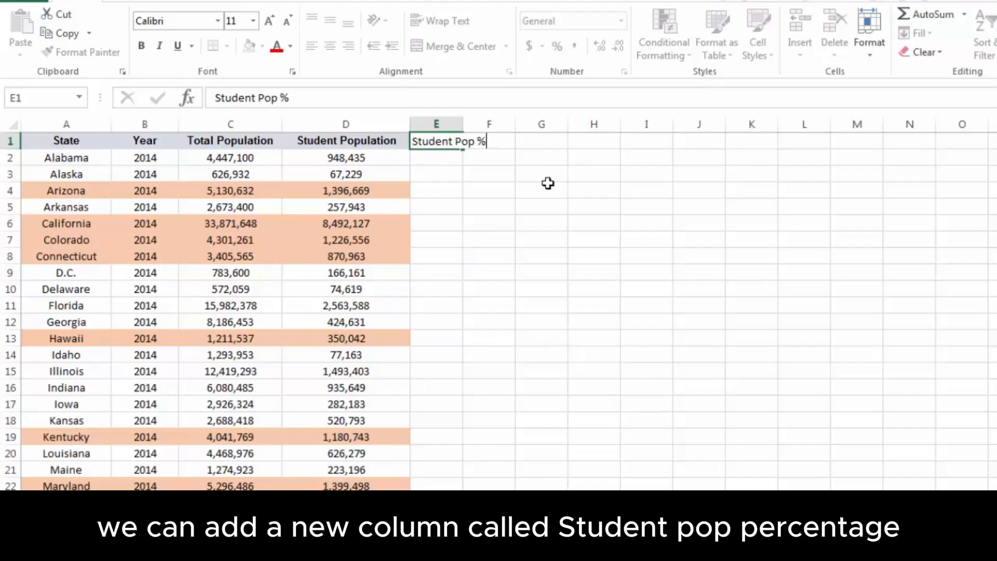
{"action": "key", "text": "Return"}
{"action": "type", "text": "="}
{"action": "key", "text": "Left"}
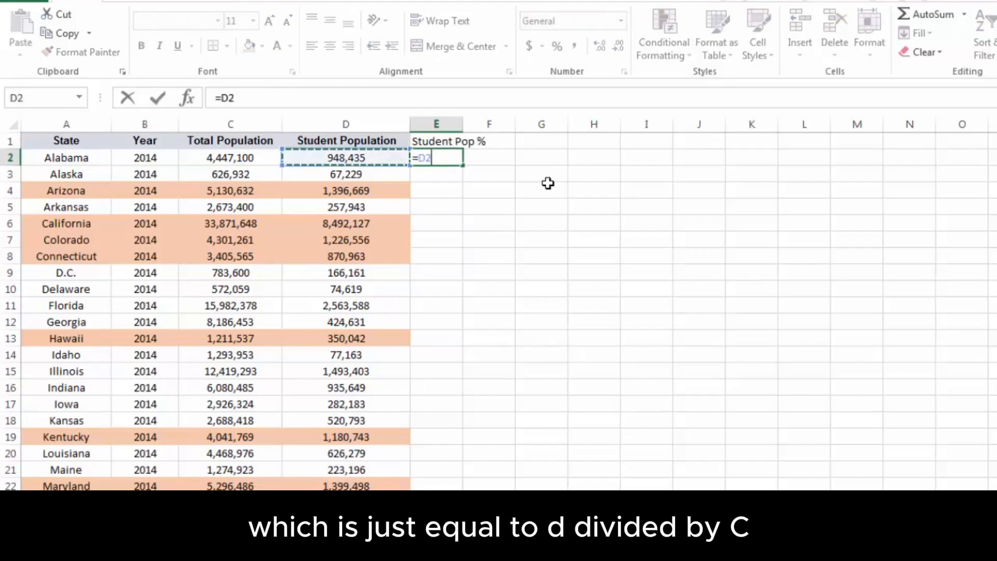
{"action": "type", "text": "/"}
{"action": "key", "text": "Left"}
{"action": "key", "text": "Left"}
{"action": "key", "text": "Return"}
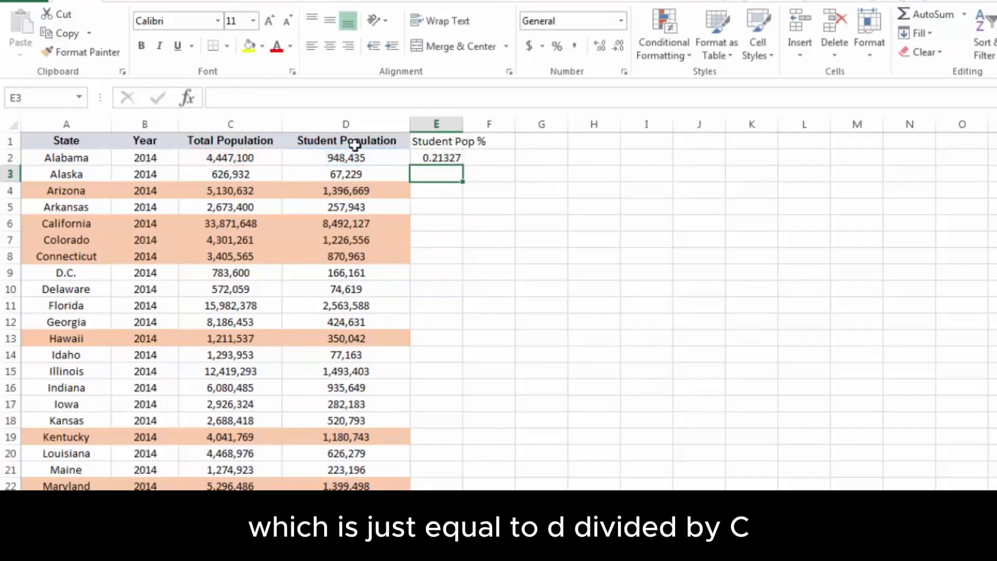
- Format E2 as a percentage and fill the formula down the column for all states
{"action": "left_click", "coordinate": [444, 158]}
{"action": "left_click", "coordinate": [556, 45]}
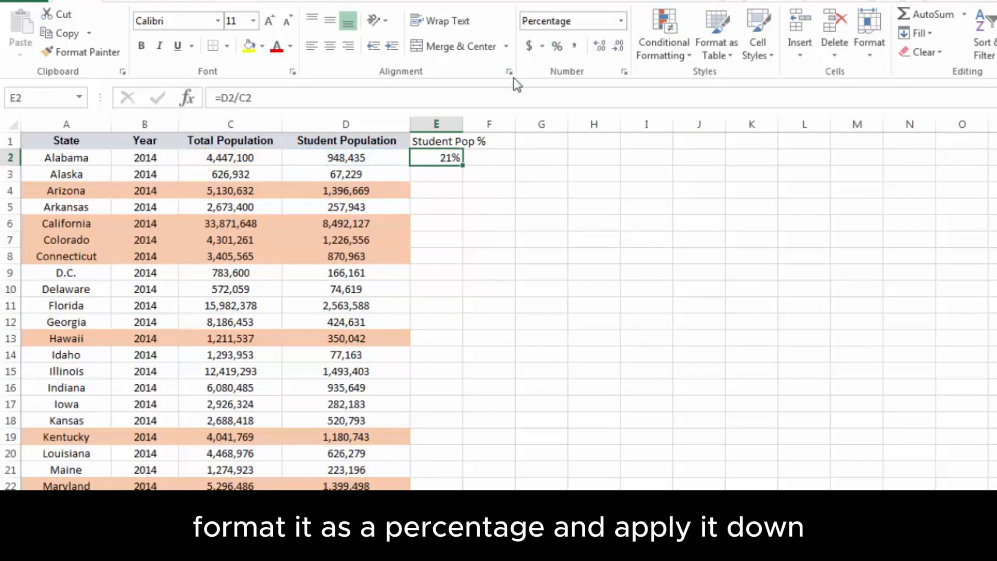
{"action": "double_click", "coordinate": [462, 165]}
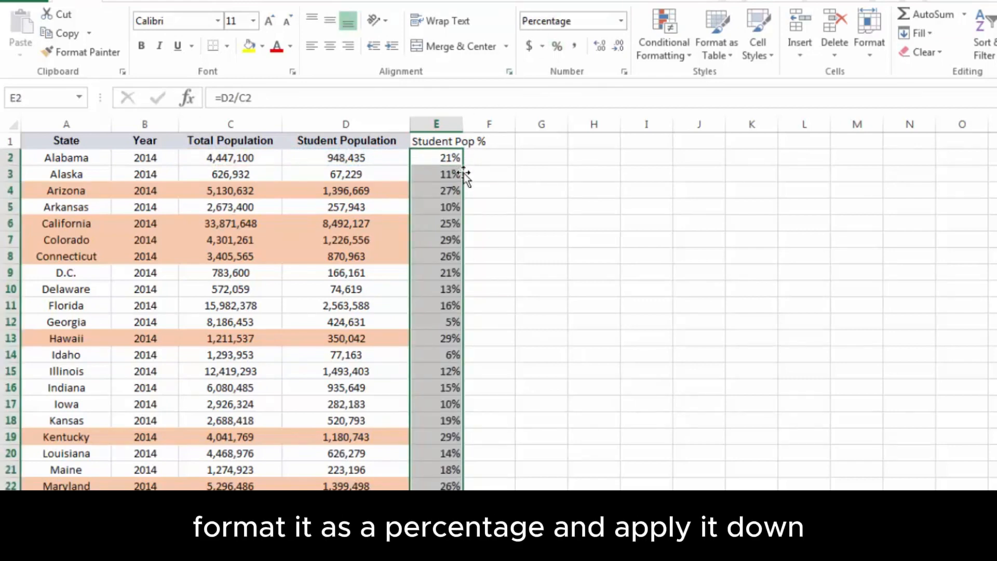
- Check the student percentages of the highlighted rows against the 25% threshold, from Arizona through Hawaii
{"action": "left_click", "coordinate": [450, 191]}
{"action": "left_click", "coordinate": [457, 222]}
{"action": "left_click", "coordinate": [450, 239]}
{"action": "left_click", "coordinate": [452, 257]}
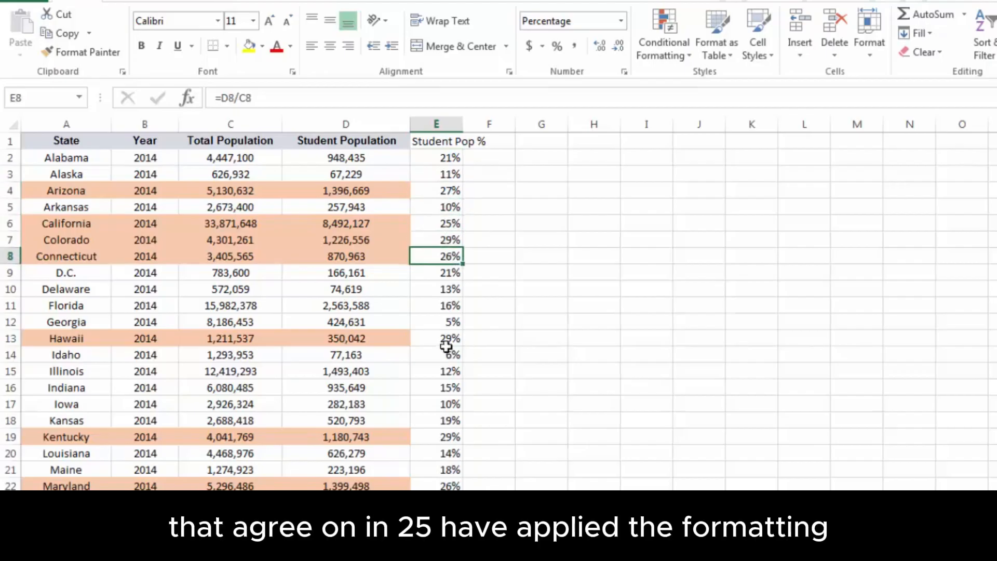
{"action": "left_click", "coordinate": [447, 341]}
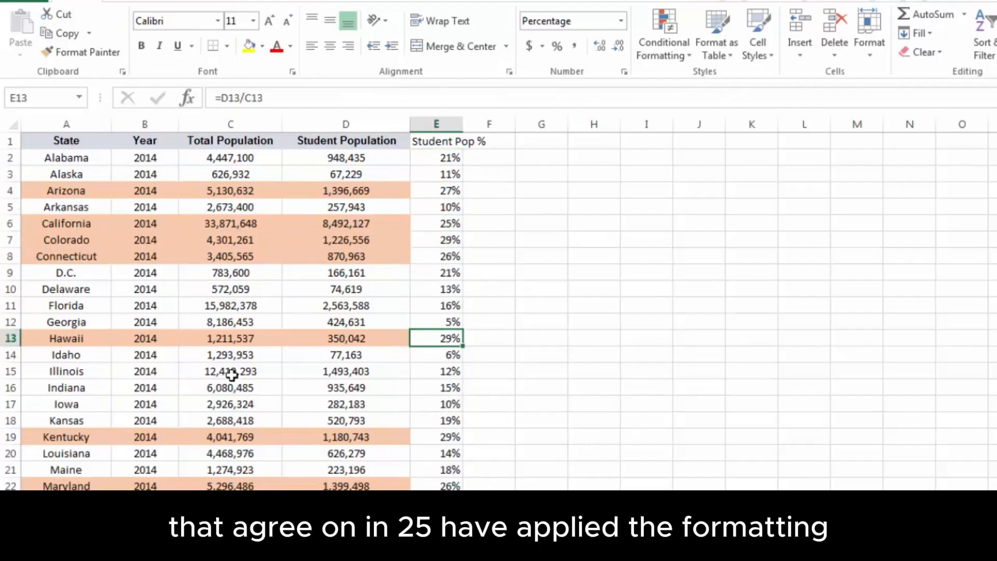
- Delete the Student Pop % column E
{"action": "right_click", "coordinate": [437, 125]}
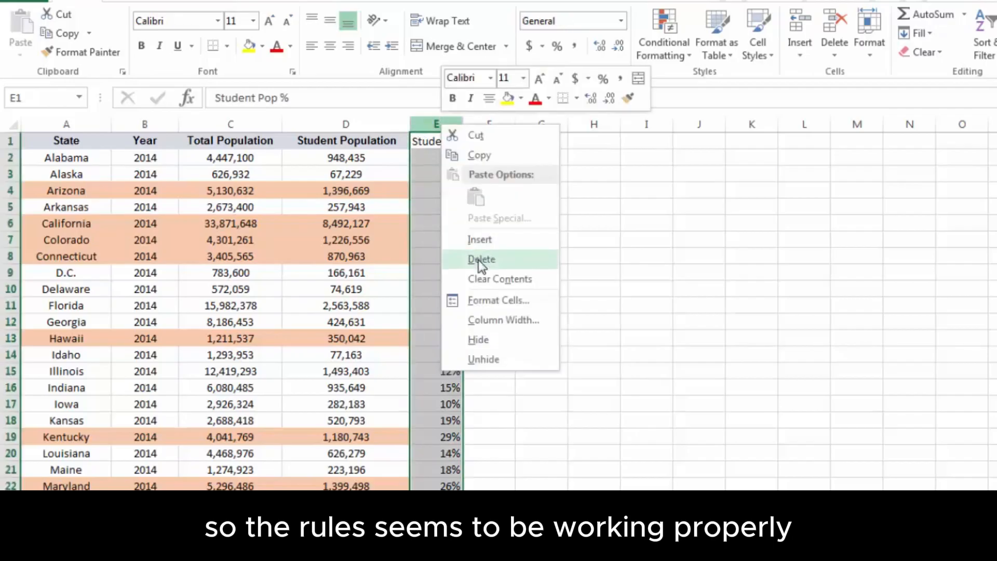
{"action": "left_click", "coordinate": [478, 260]}
{"action": "left_click", "coordinate": [437, 176]}
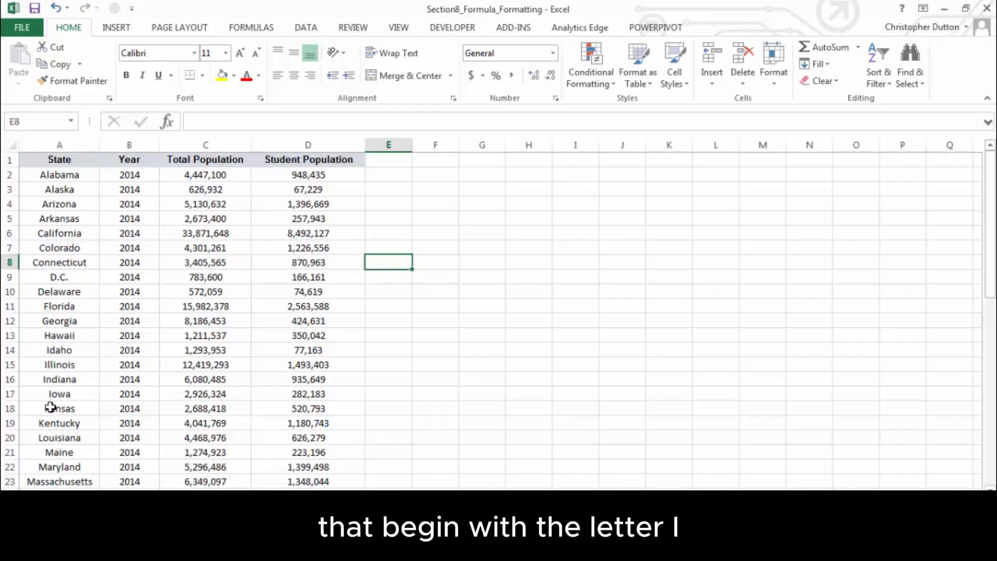
- Select the state names A2:A52 and start a new conditional formatting rule based on a formula, with its dialog moved off the data
{"action": "left_click", "coordinate": [64, 176]}
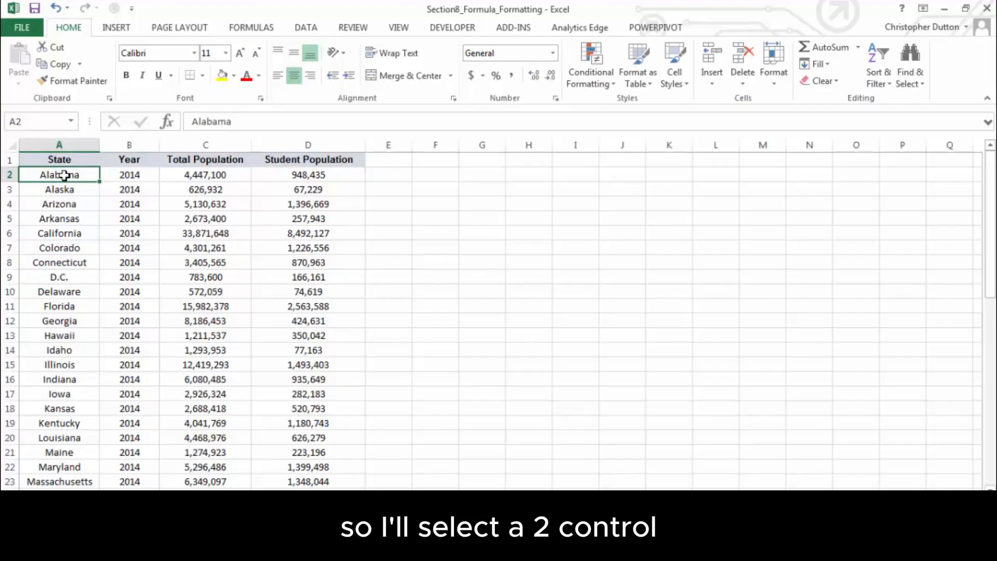
{"action": "key", "text": "ctrl+shift+Down"}
{"action": "scroll", "coordinate": [167, 174], "scroll_direction": "up", "scroll_amount": 10}
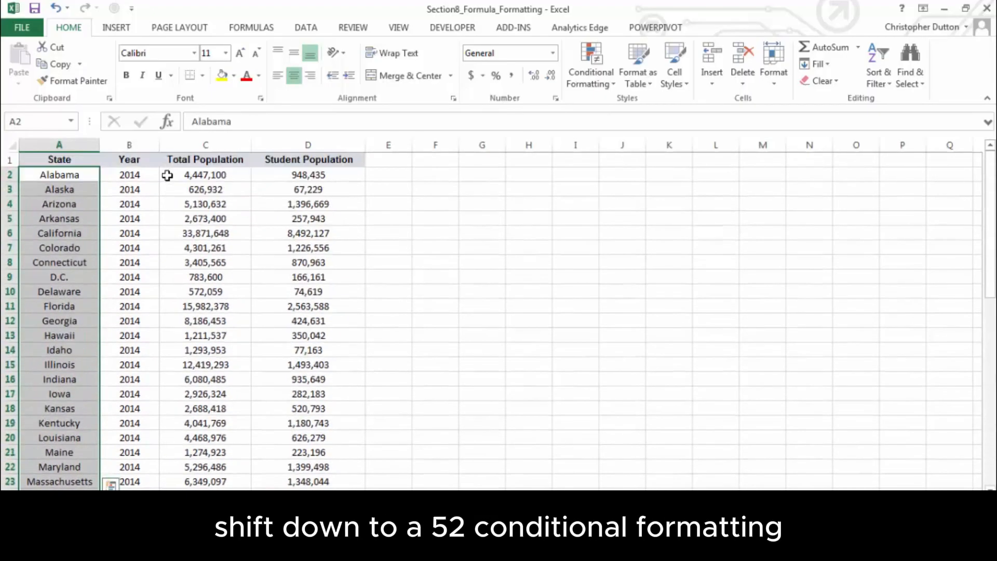
{"action": "left_click", "coordinate": [585, 79]}
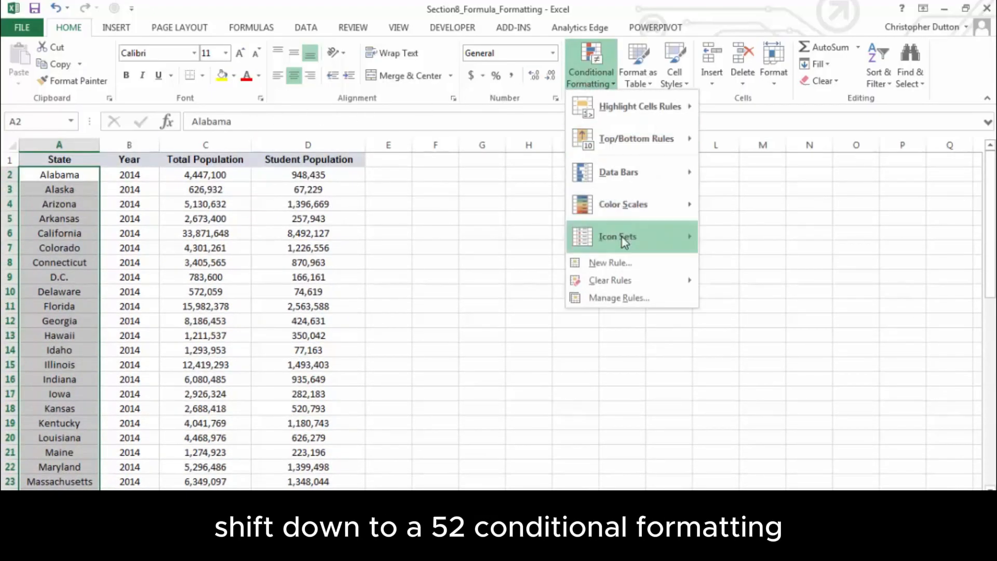
{"action": "left_click", "coordinate": [621, 262]}
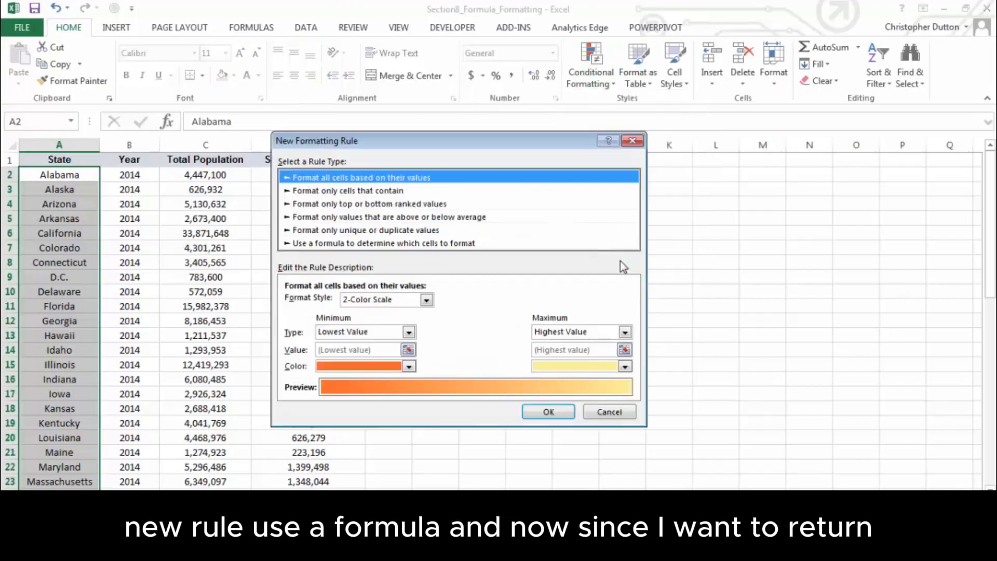
{"action": "left_click", "coordinate": [307, 243]}
{"action": "left_click_drag", "start_coordinate": [332, 142], "coordinate": [419, 186]}
- Choose the formula-based rule type and begin its formula as =LEFT($A2, with the column locked and the row left relative
{"action": "left_click", "coordinate": [399, 347]}
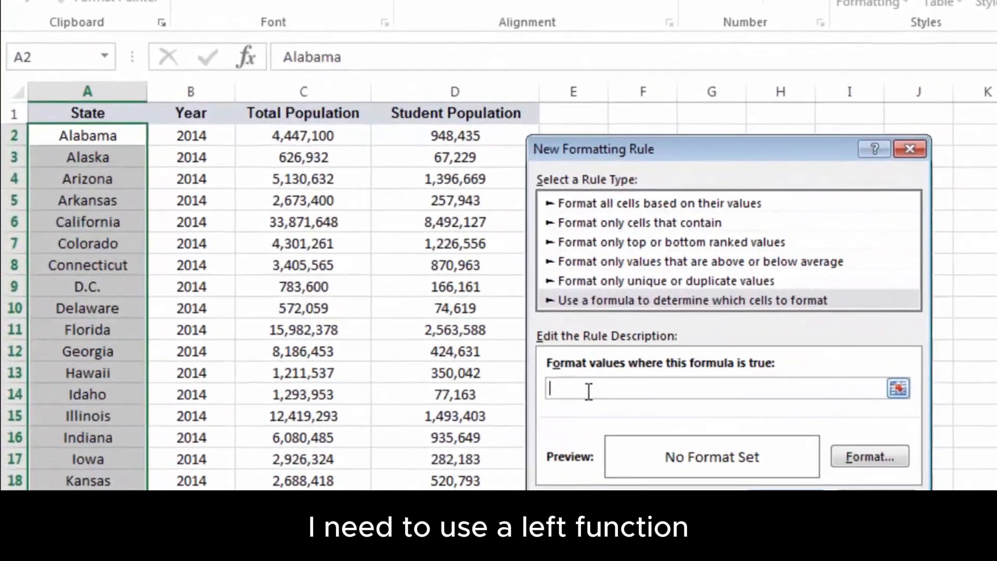
{"action": "type", "text": "=L"}
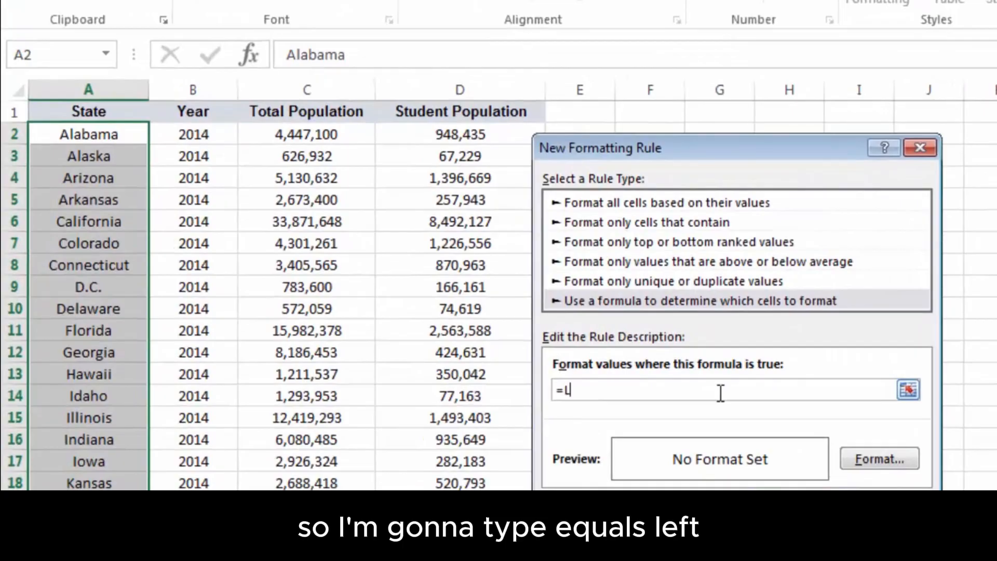
{"action": "type", "text": "EFT("}
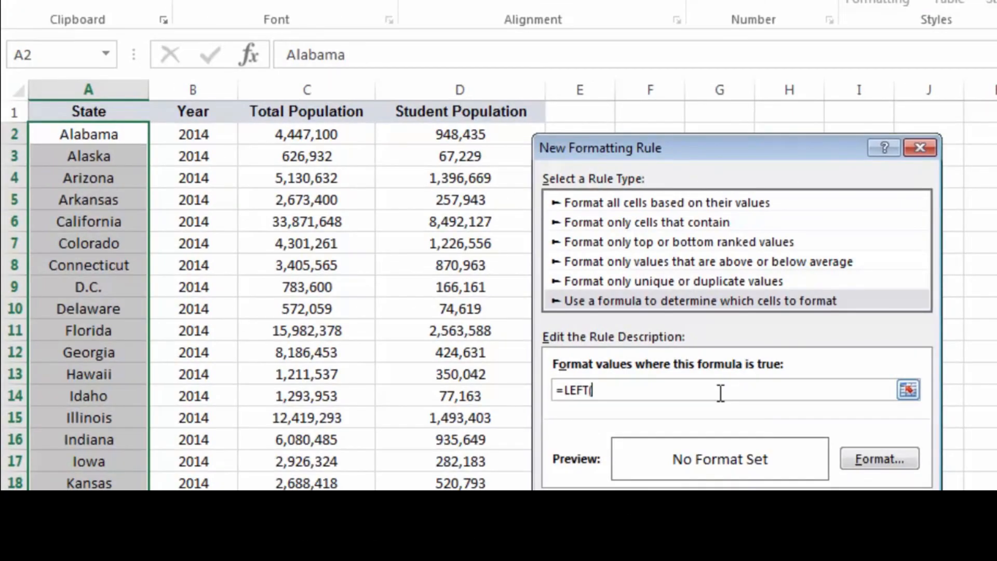
{"action": "left_click", "coordinate": [94, 134]}
{"action": "left_click", "coordinate": [610, 392]}
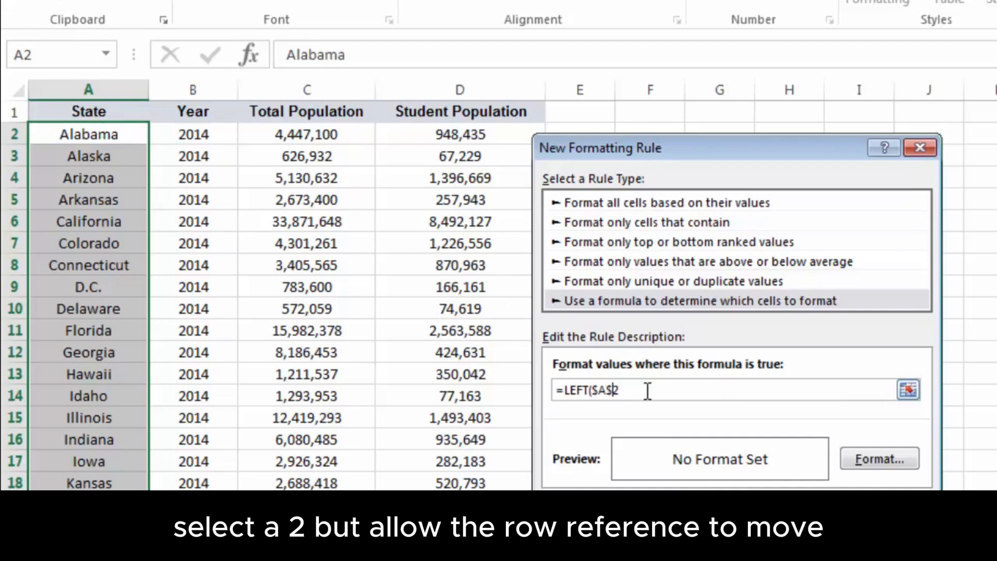
{"action": "key", "text": "BackSpace"}
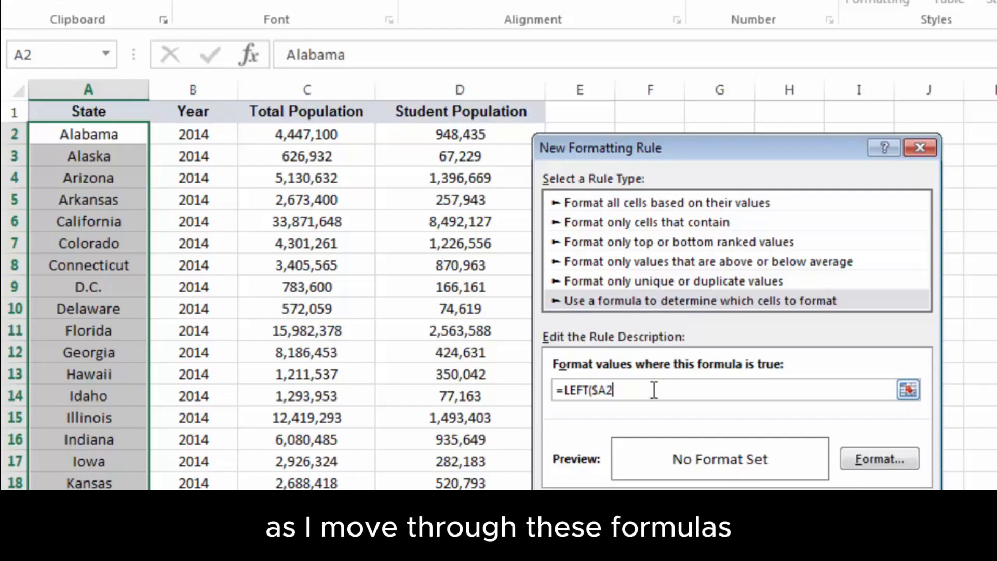
{"action": "left_click", "coordinate": [593, 393]}
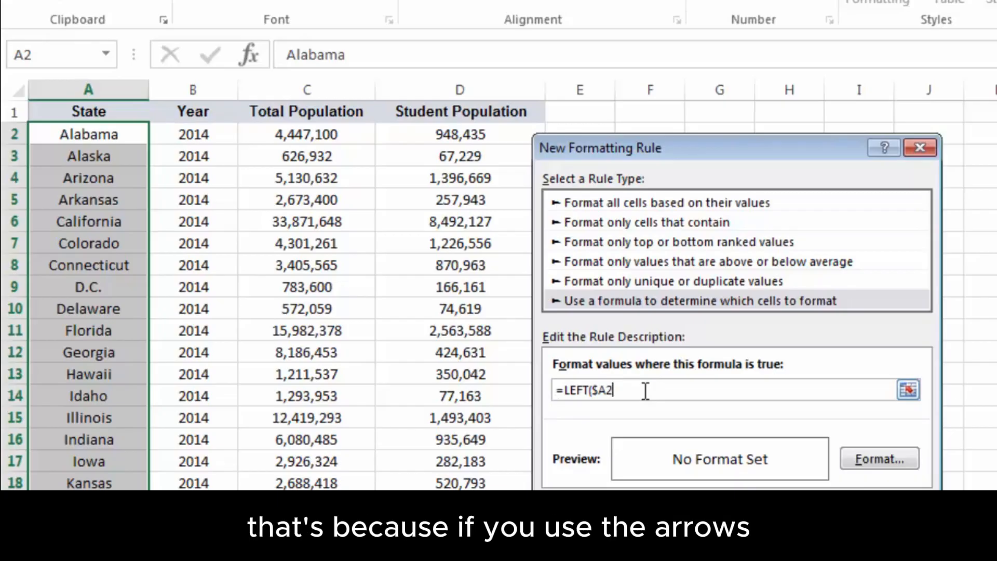
{"action": "type", "text": "+"}
{"action": "key", "text": "Right"}
{"action": "key", "text": "Left"}
{"action": "key", "text": "Down"}
{"action": "key", "text": "Down"}
{"action": "key", "text": "Right"}
{"action": "key", "text": "Right"}
{"action": "key", "text": "Up"}
{"action": "key", "text": "Up"}
{"action": "key", "text": "Left"}
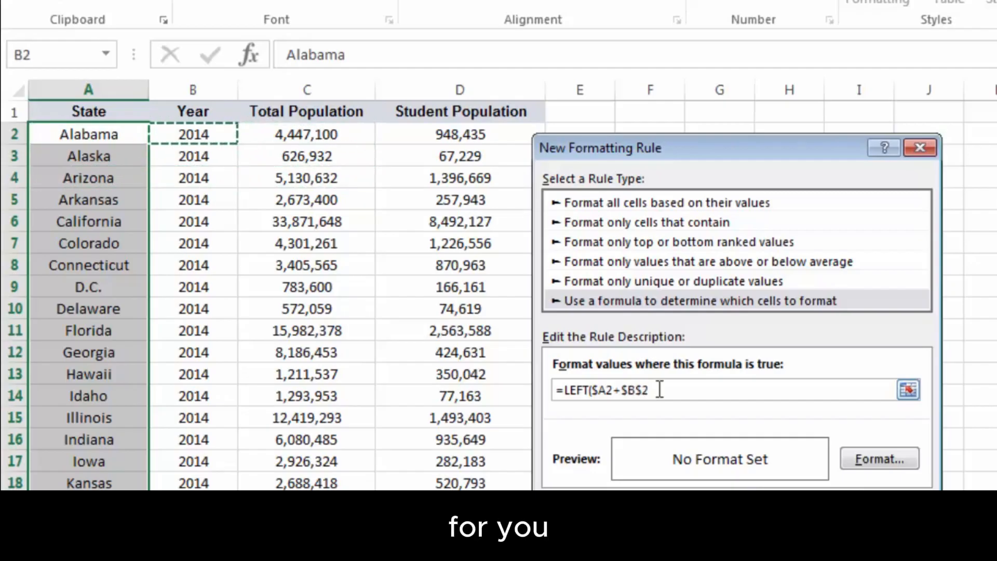
{"action": "key", "text": "Left"}
{"action": "key", "text": "Right"}
{"action": "key", "text": "Right"}
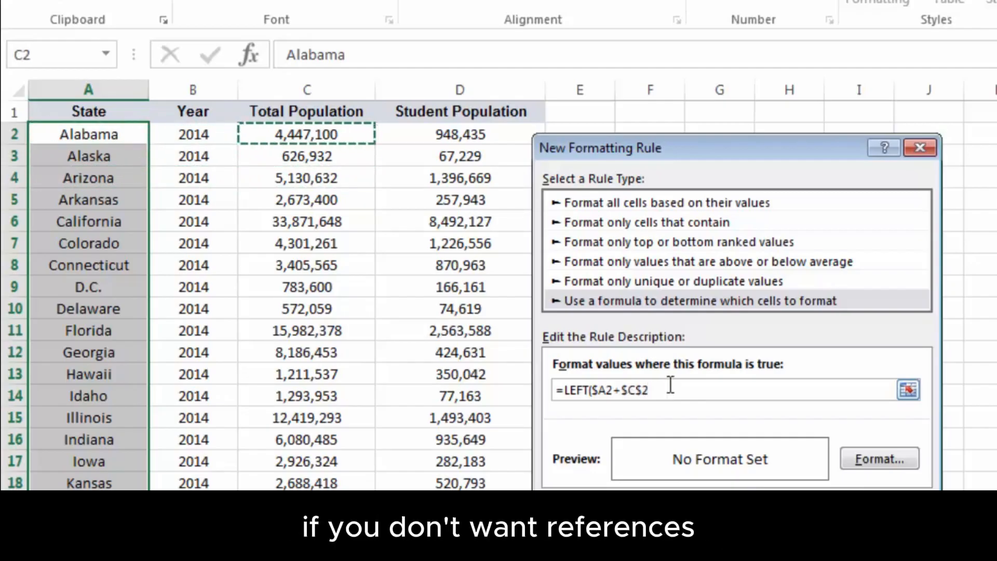
{"action": "key", "text": "BackSpace"}
{"action": "key", "text": "BackSpace"}
{"action": "key", "text": "BackSpace"}
{"action": "key", "text": "BackSpace"}
{"action": "key", "text": "BackSpace"}
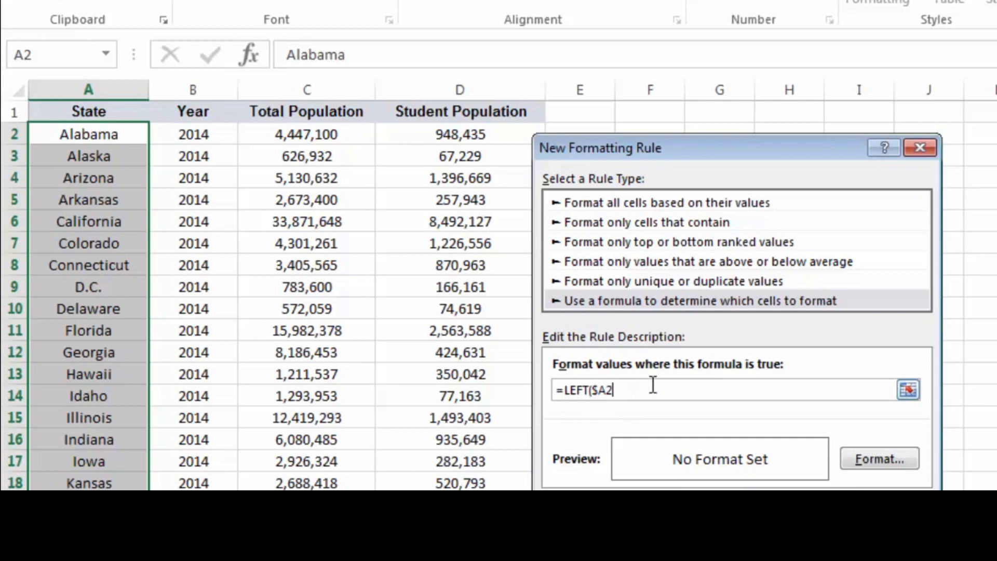
- Complete the rule formula as =LEFT($A2,1)="I" to test whether the state name starts with I
{"action": "left_click", "coordinate": [600, 387]}
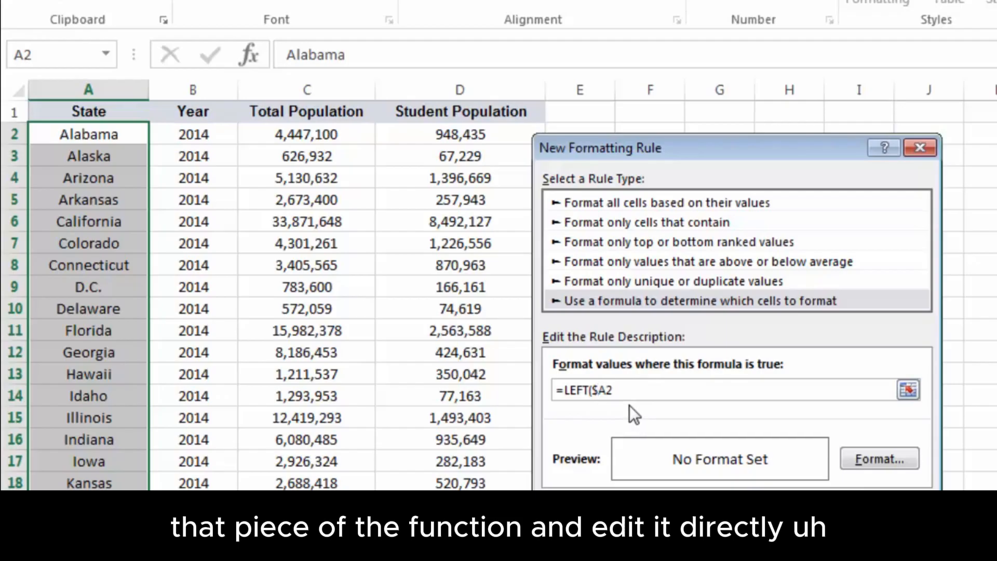
{"action": "left_click", "coordinate": [628, 390]}
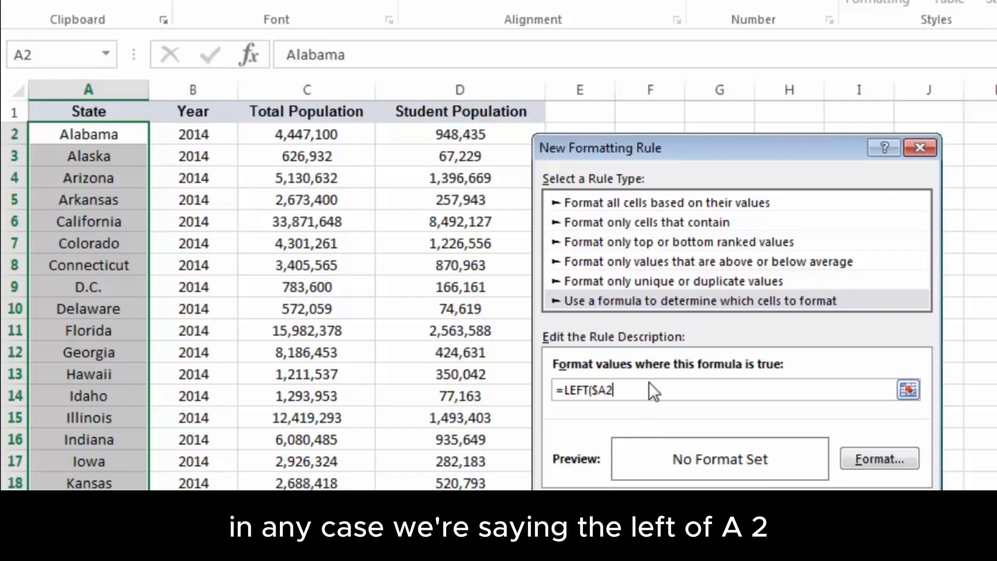
{"action": "type", "text": ","}
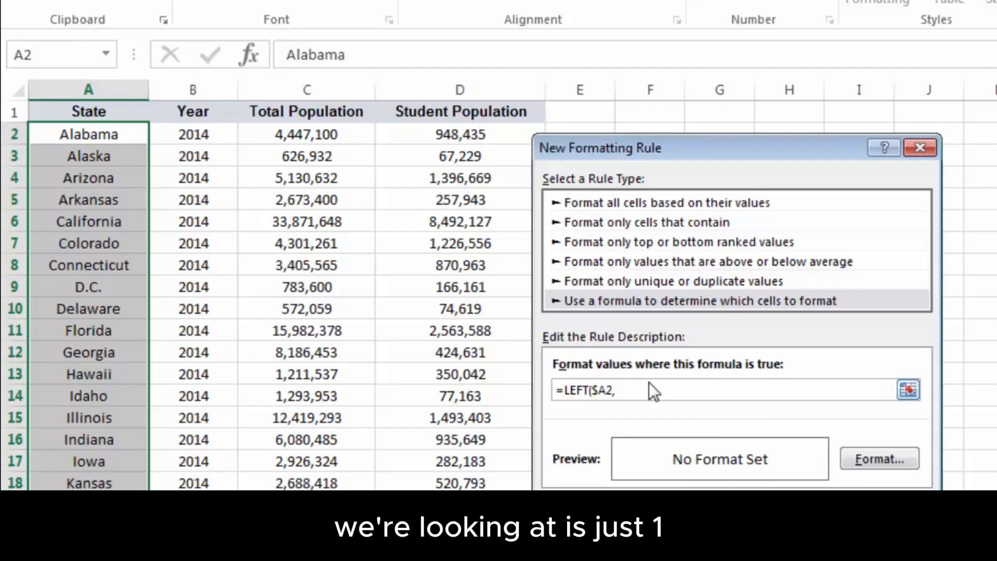
{"action": "type", "text": "1"}
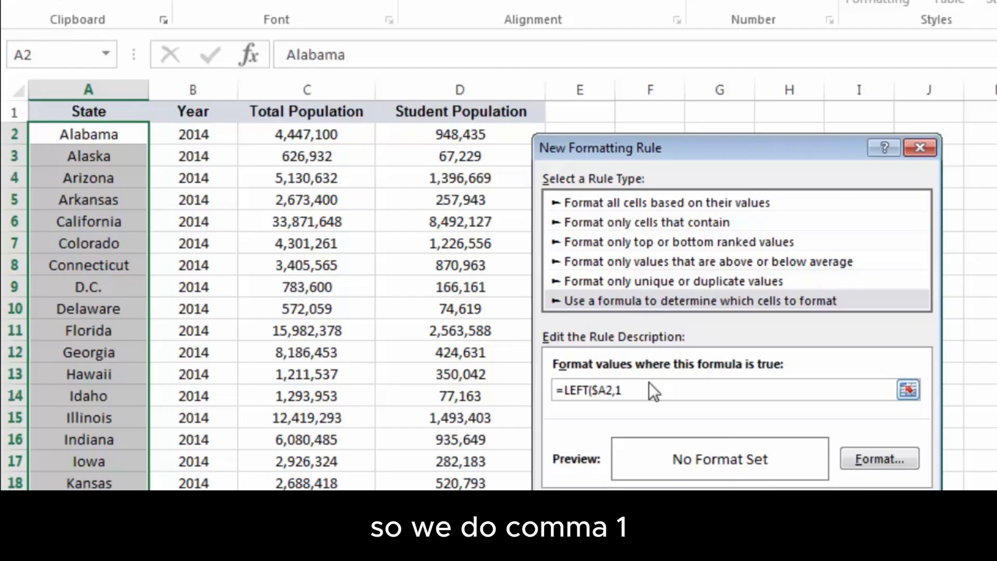
{"action": "type", "text": ")"}
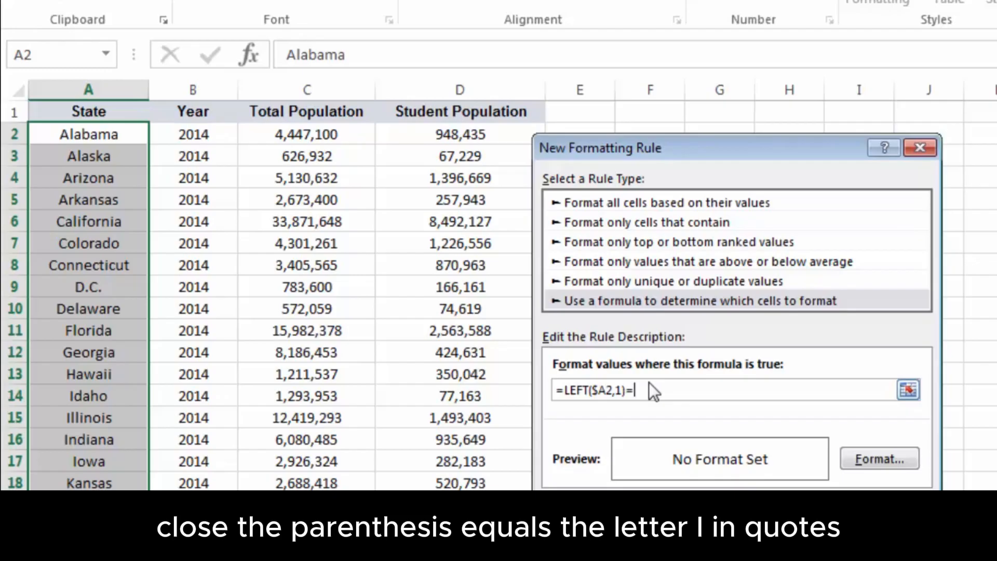
{"action": "type", "text": "=\"I\""}
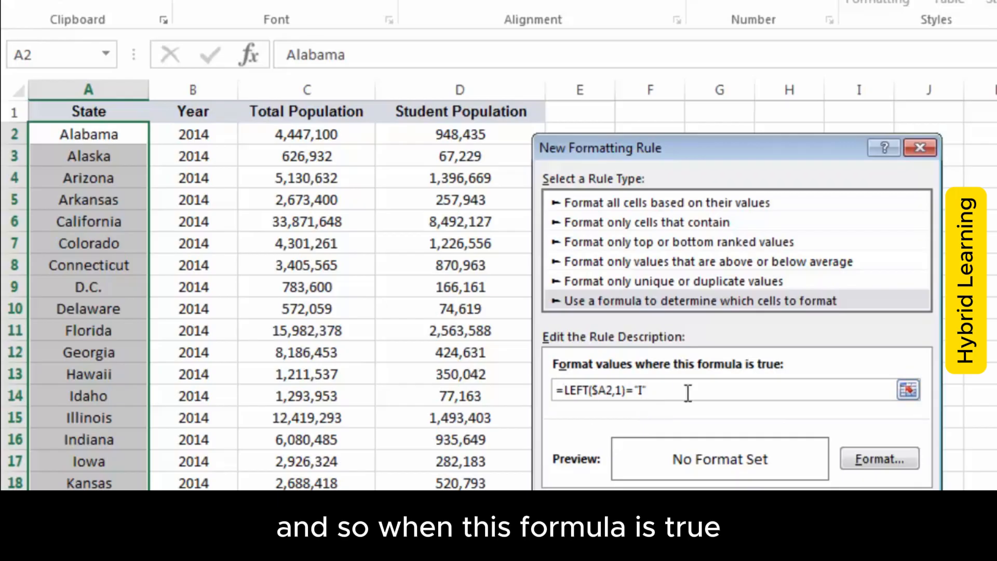
- Set the rule's format to bold text with a light blue-gray fill and create the rule
{"action": "left_click", "coordinate": [885, 458]}
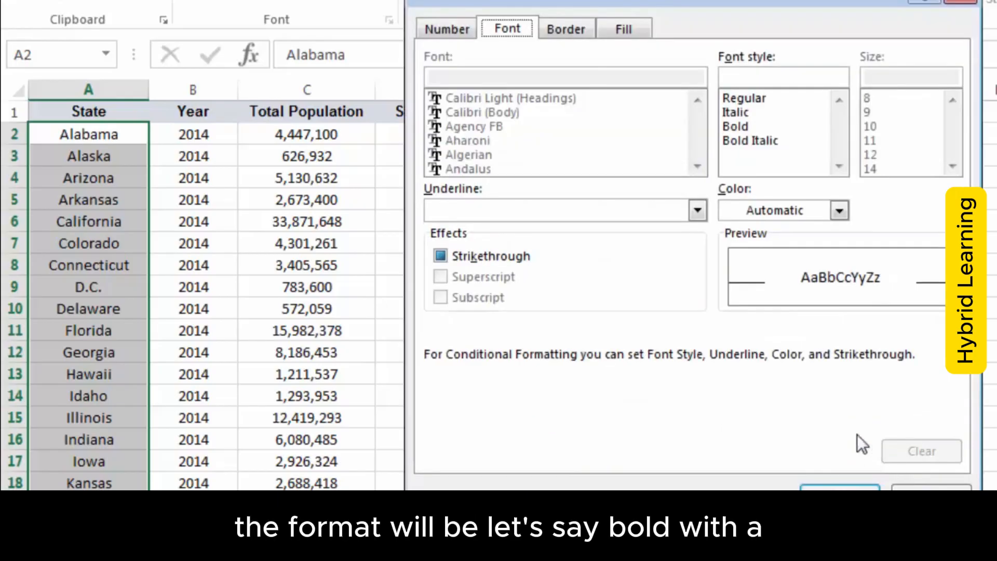
{"action": "left_click", "coordinate": [738, 127]}
{"action": "left_click", "coordinate": [566, 30]}
{"action": "left_click", "coordinate": [618, 30]}
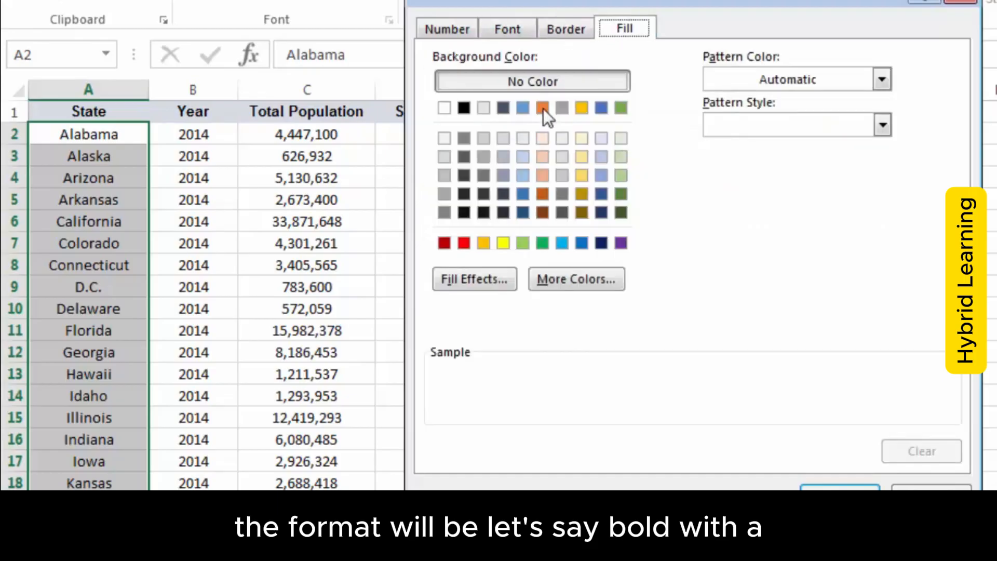
{"action": "left_click", "coordinate": [503, 155]}
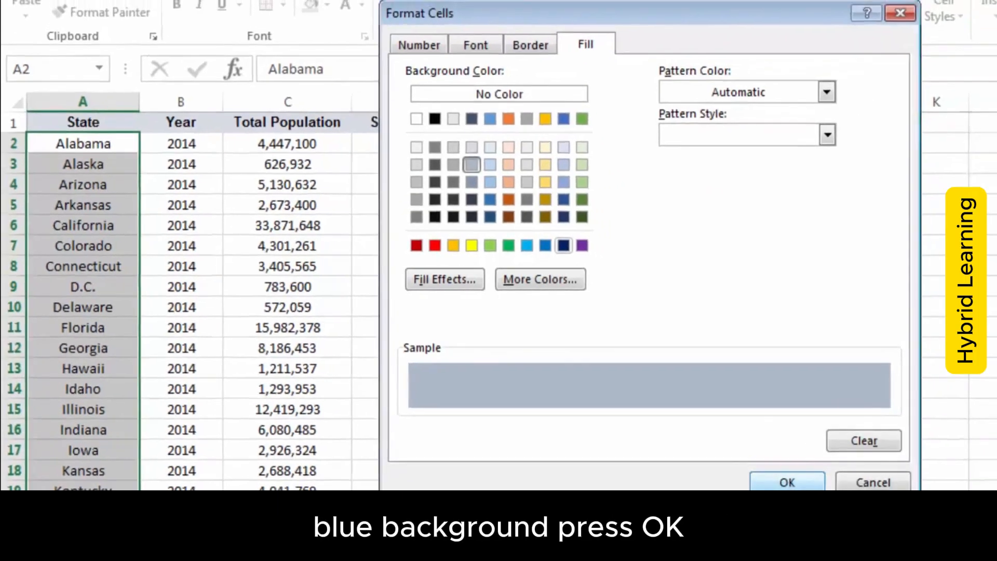
{"action": "left_click", "coordinate": [787, 482]}
{"action": "left_click", "coordinate": [581, 446]}
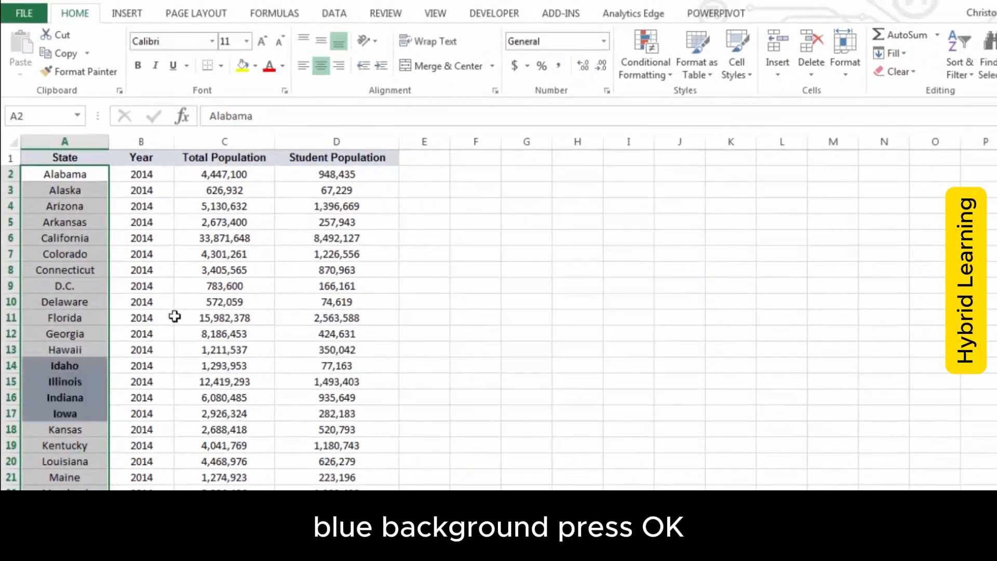
{"action": "left_click", "coordinate": [127, 300]}
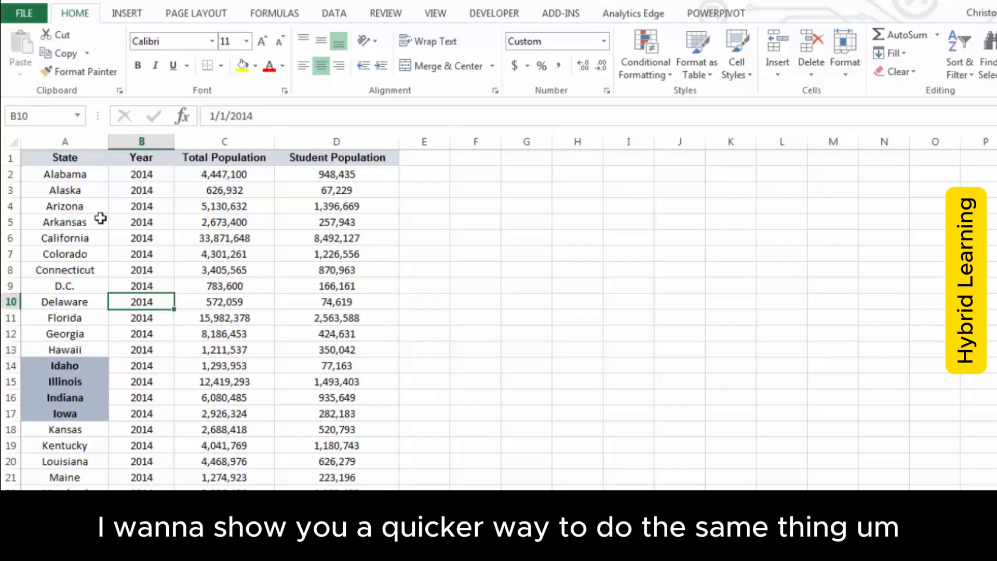
- Open the conditional formatting rules manager and list all rules for This Worksheet
{"action": "left_click", "coordinate": [644, 64]}
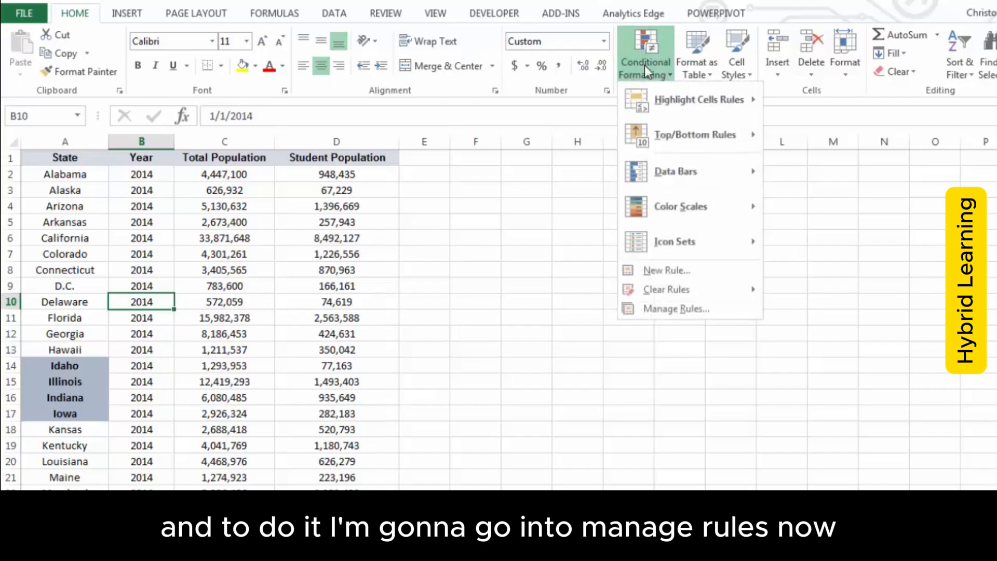
{"action": "left_click", "coordinate": [668, 310]}
{"action": "left_click", "coordinate": [500, 235]}
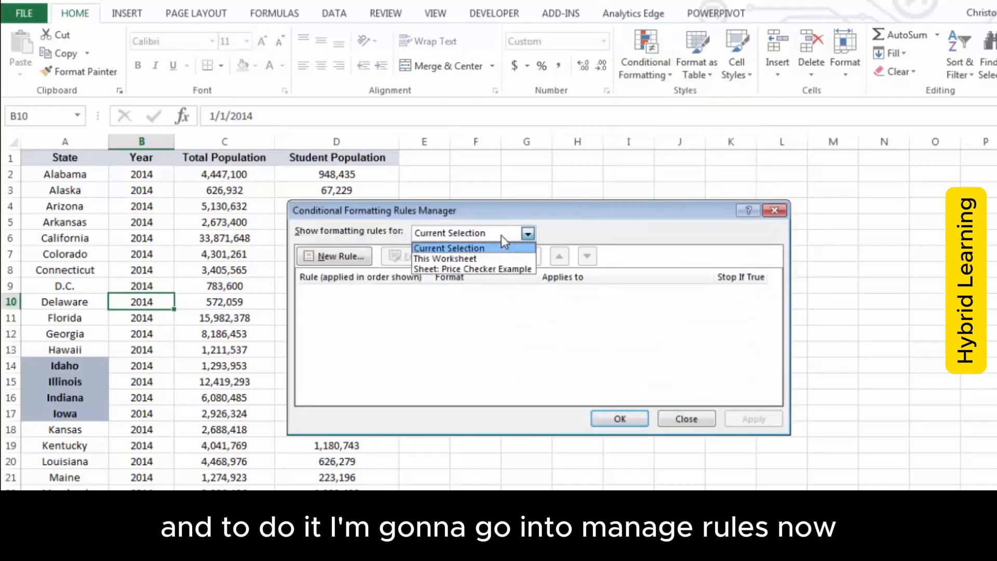
{"action": "left_click", "coordinate": [488, 246]}
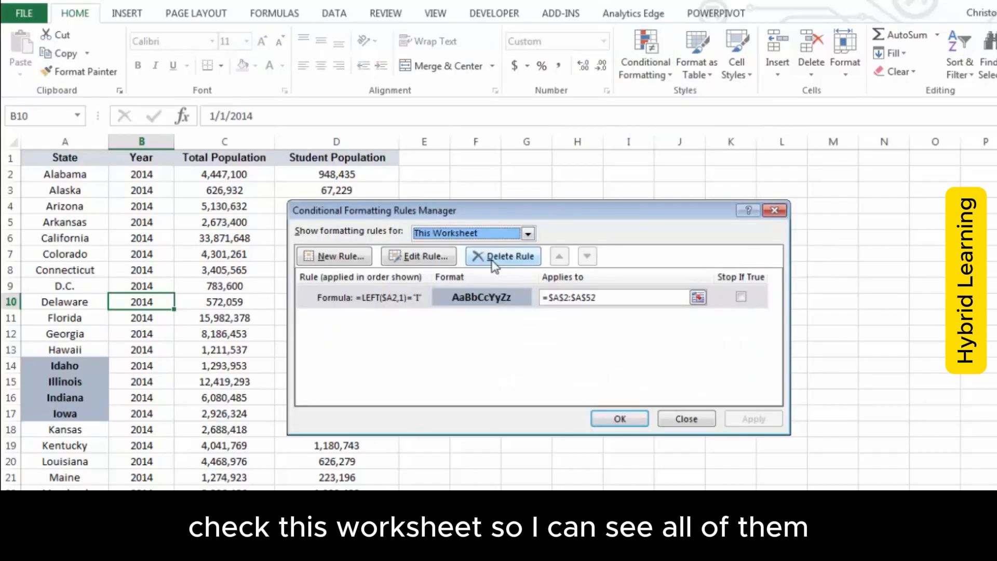
- Extend the LEFT rule's applied range to =$A$2:$D$52, apply the change and close the rules manager
{"action": "left_click", "coordinate": [375, 296]}
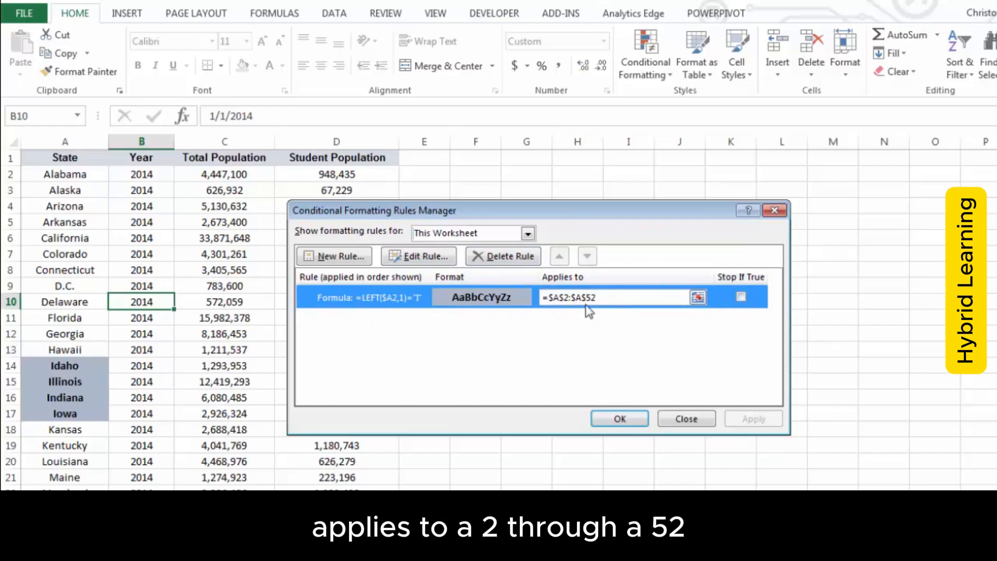
{"action": "left_click", "coordinate": [698, 298]}
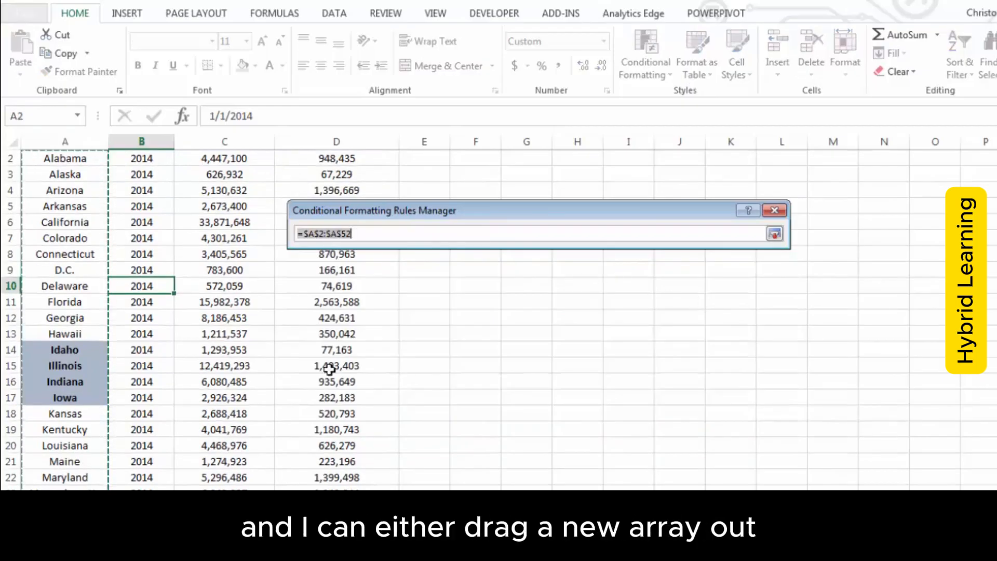
{"action": "left_click", "coordinate": [337, 234]}
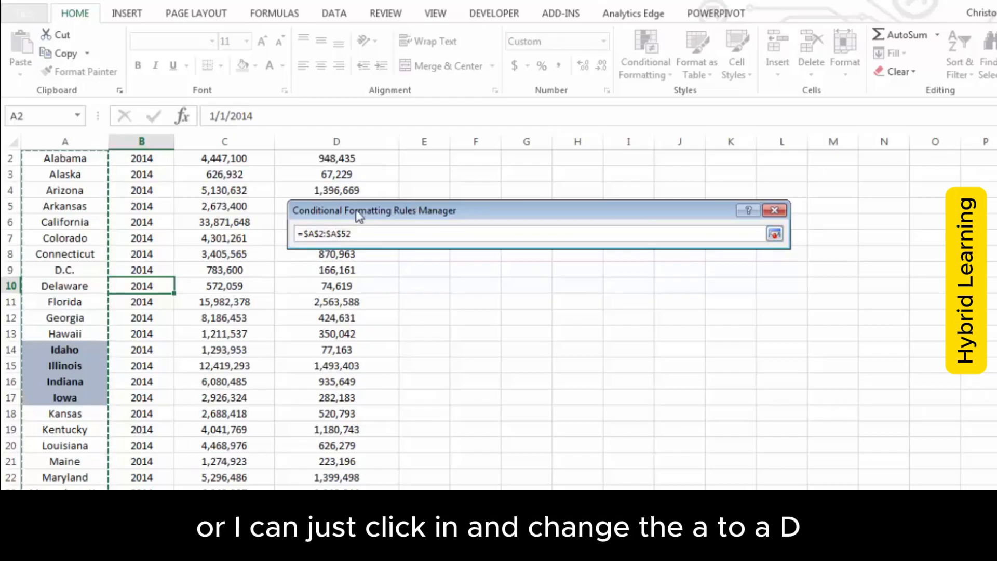
{"action": "key", "text": "BackSpace"}
{"action": "type", "text": "D"}
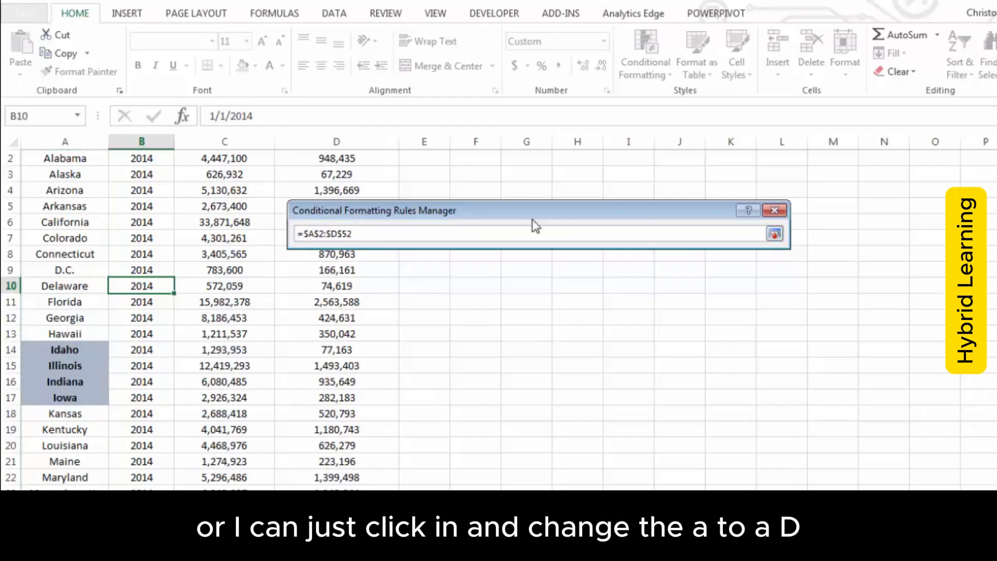
{"action": "left_click", "coordinate": [774, 233]}
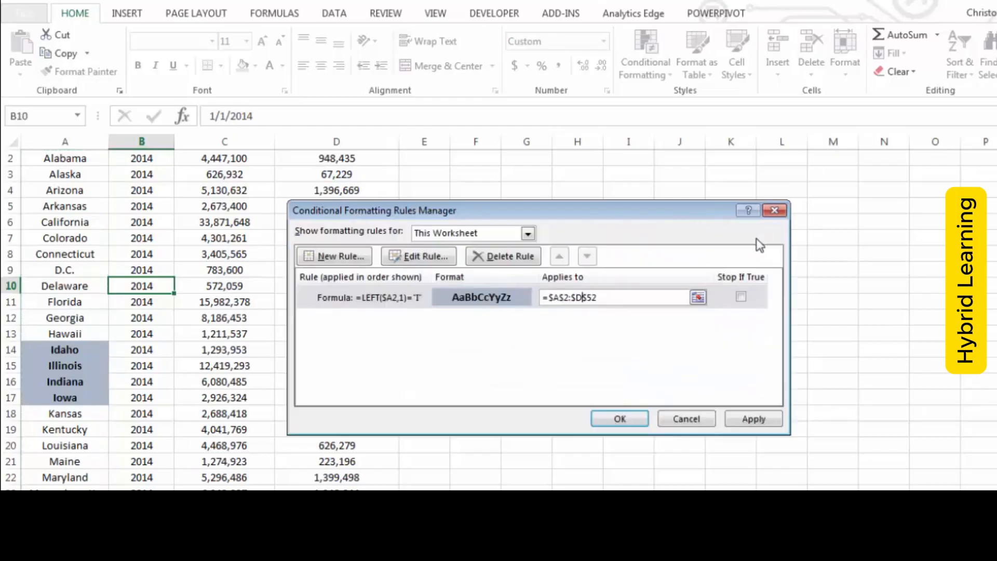
{"action": "left_click", "coordinate": [754, 419]}
{"action": "left_click", "coordinate": [613, 418]}
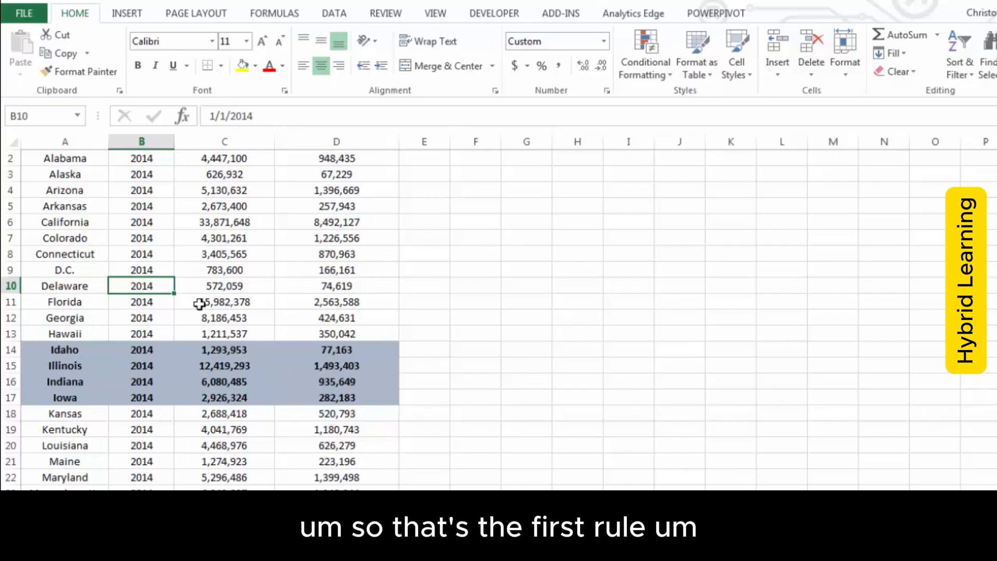
- Open the existing LEFT formula rule for editing from the conditional formatting rules manager
{"action": "scroll", "coordinate": [172, 297], "scroll_direction": "down", "scroll_amount": 2}
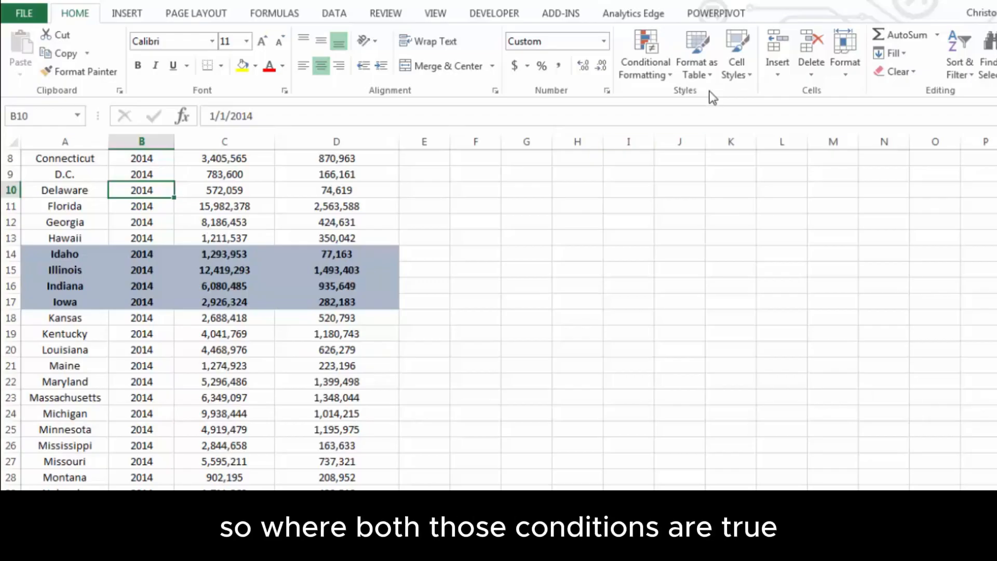
{"action": "left_click", "coordinate": [647, 66]}
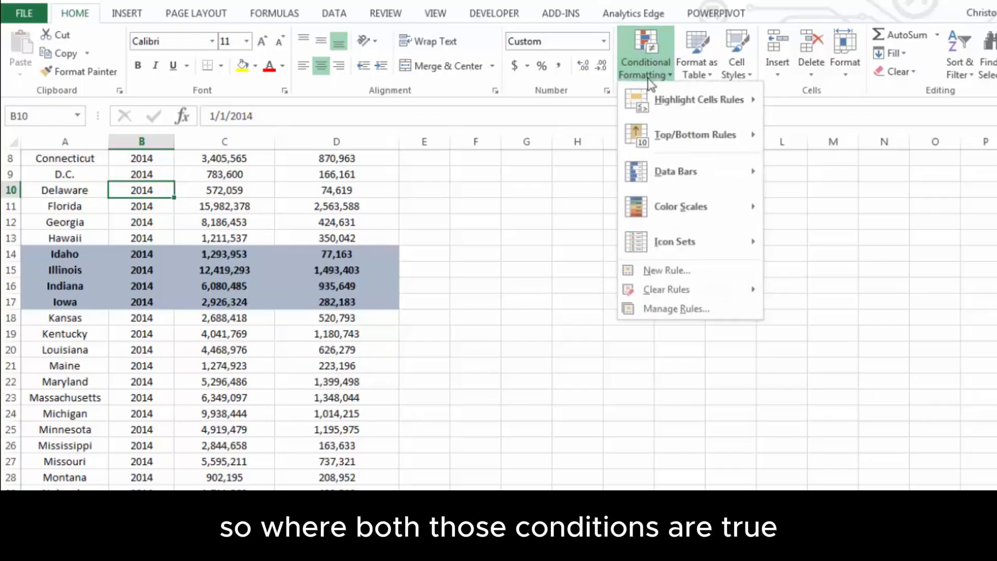
{"action": "left_click", "coordinate": [672, 308]}
{"action": "left_click", "coordinate": [395, 306]}
{"action": "left_click", "coordinate": [413, 265]}
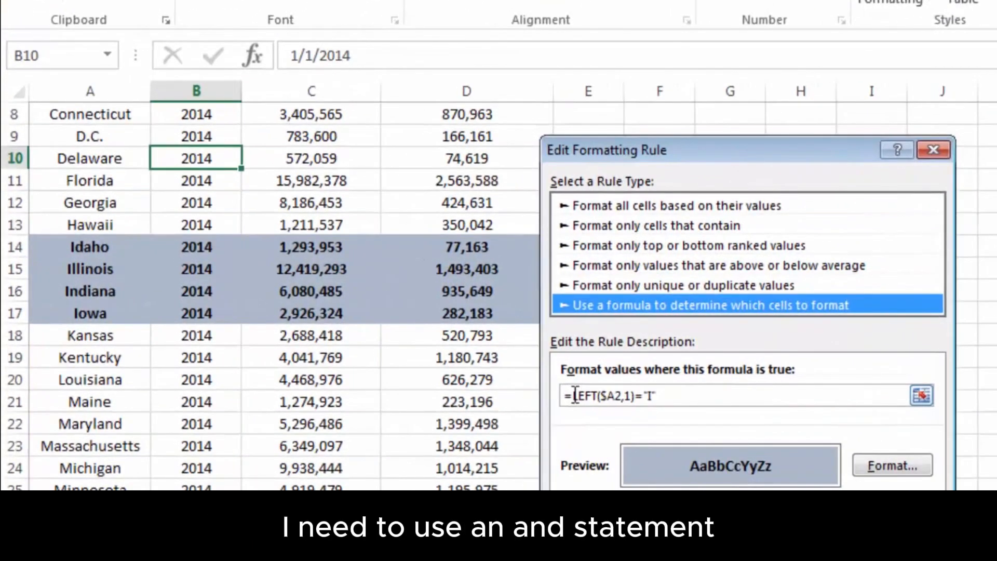
- Wrap the rule's LEFT test in an AND function and begin a RIGHT function as its second condition
{"action": "left_click", "coordinate": [575, 396]}
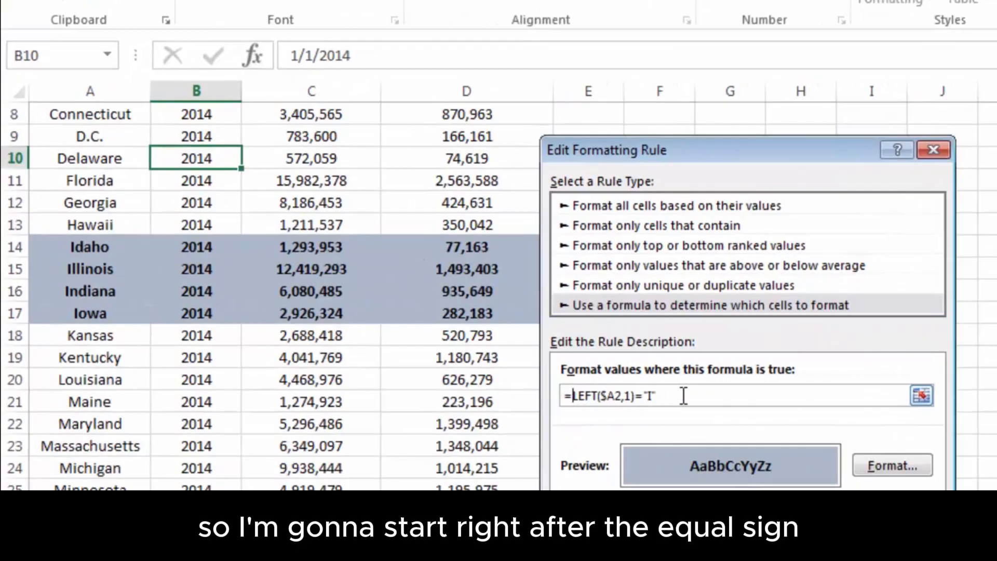
{"action": "type", "text": "AND"}
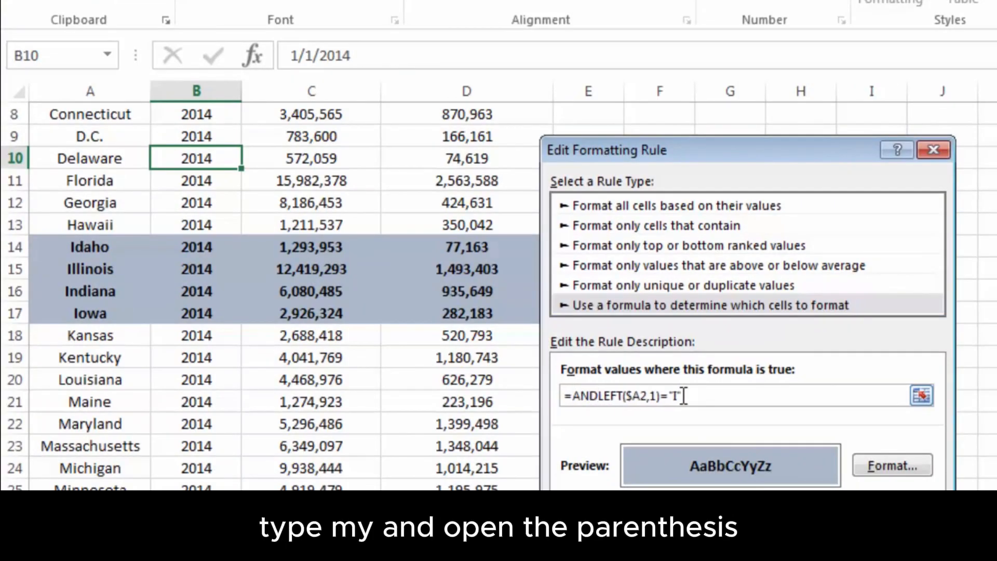
{"action": "type", "text": "("}
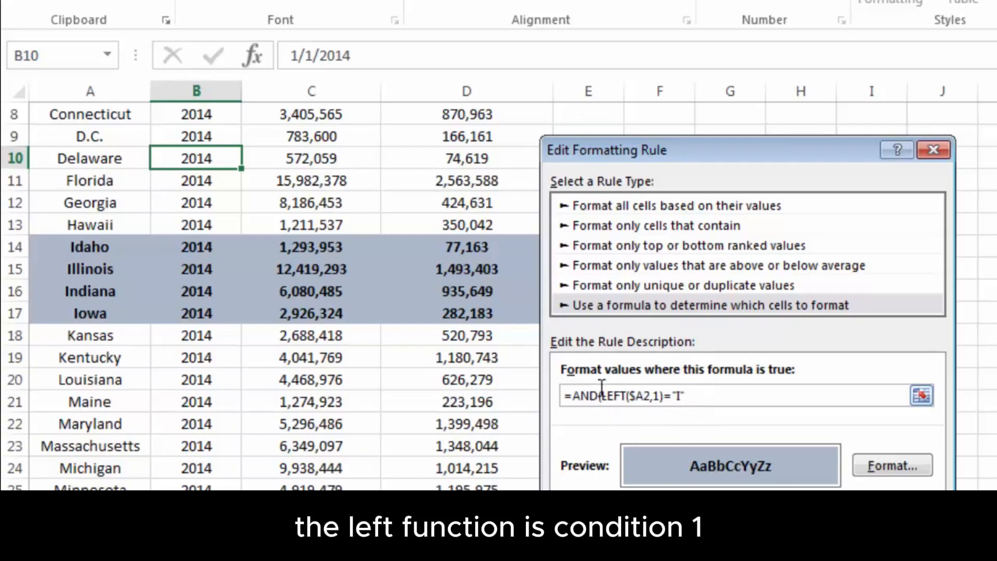
{"action": "type", "text": ","}
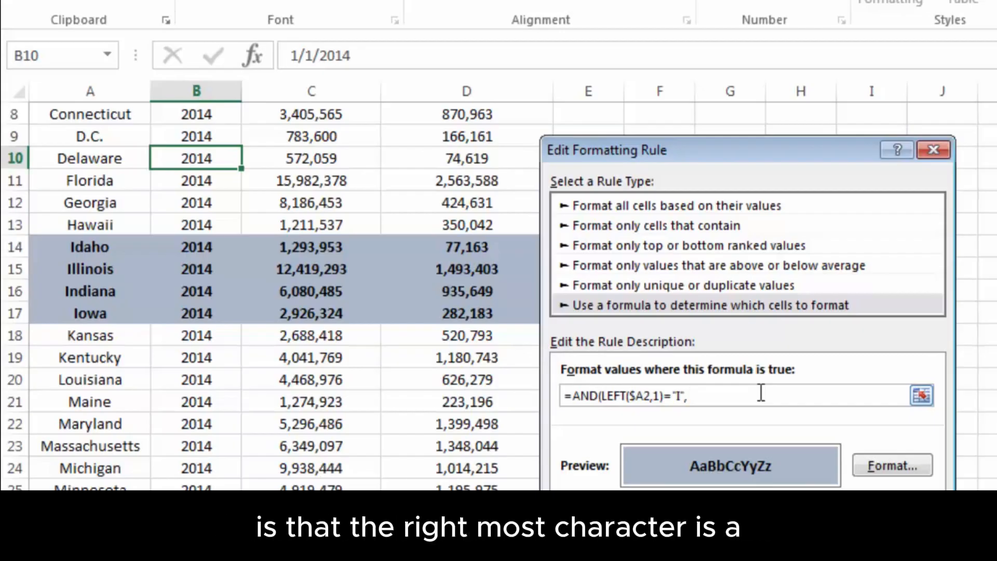
{"action": "type", "text": "RIGHT("}
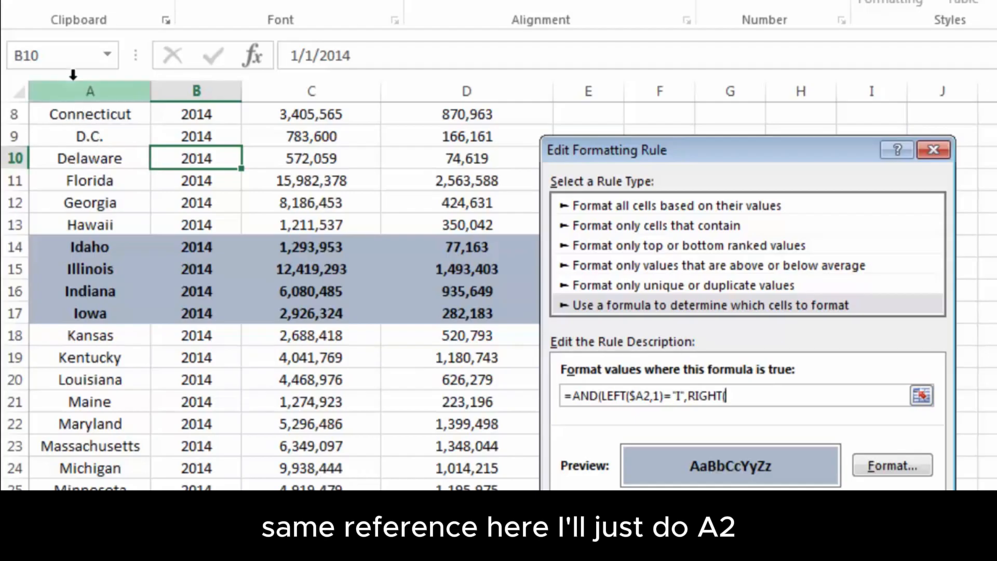
{"action": "scroll", "coordinate": [270, 239], "scroll_direction": "up", "scroll_amount": 2}
{"action": "scroll", "coordinate": [318, 160], "scroll_direction": "up", "scroll_amount": 1}
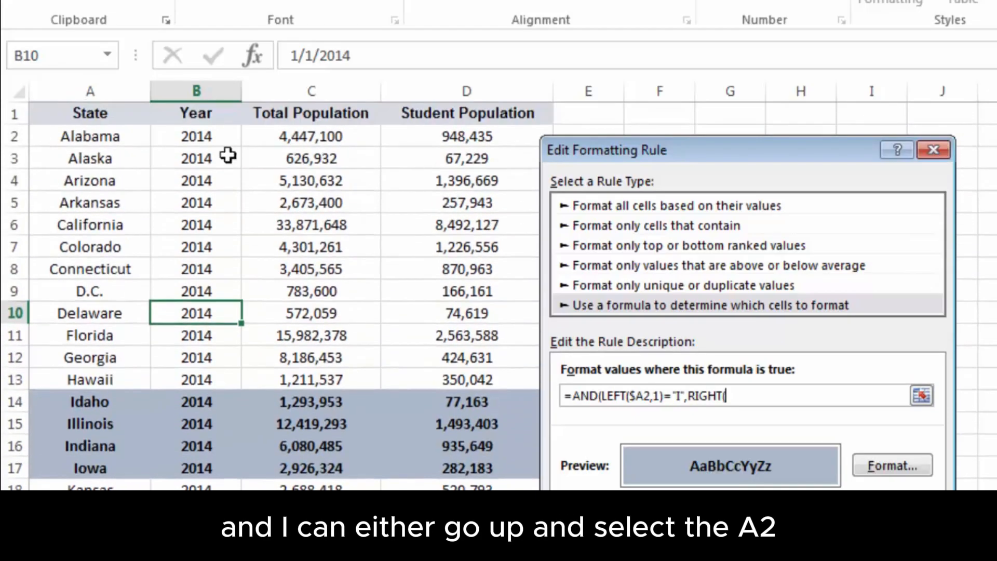
{"action": "left_click", "coordinate": [85, 137]}
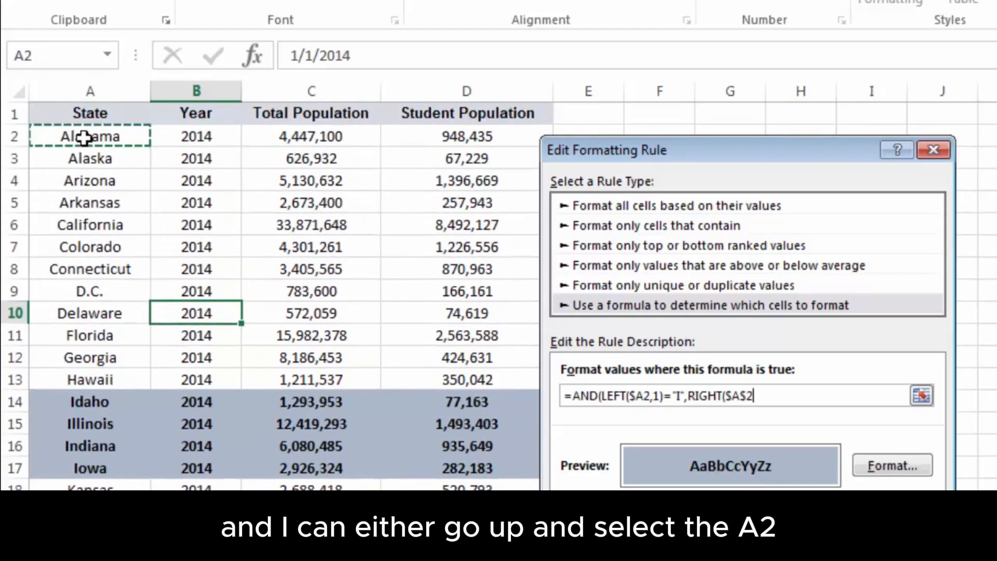
{"action": "left_click", "coordinate": [746, 396]}
{"action": "key", "text": "BackSpace"}
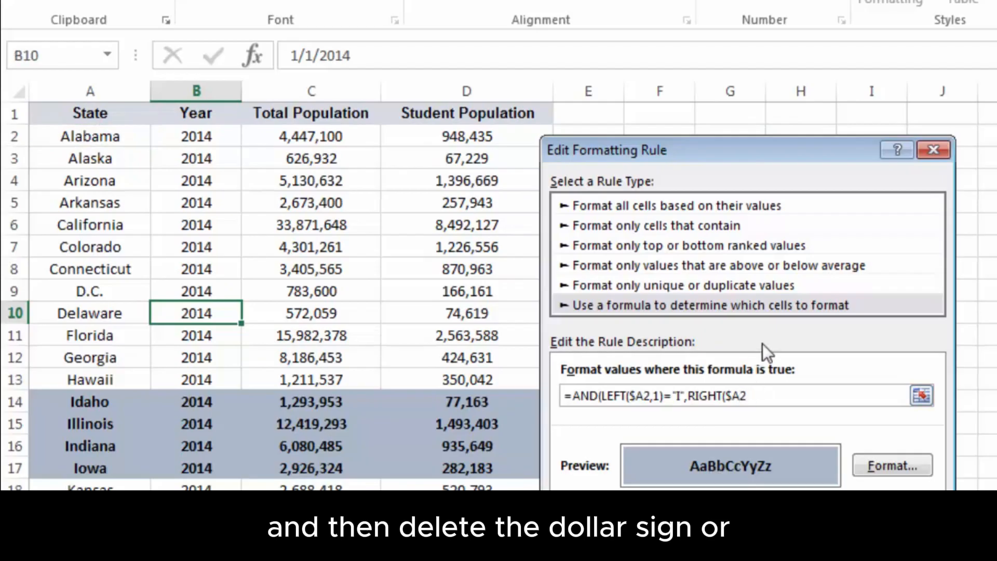
{"action": "left_click", "coordinate": [776, 399]}
{"action": "key", "text": "BackSpace"}
{"action": "key", "text": "BackSpace"}
{"action": "key", "text": "BackSpace"}
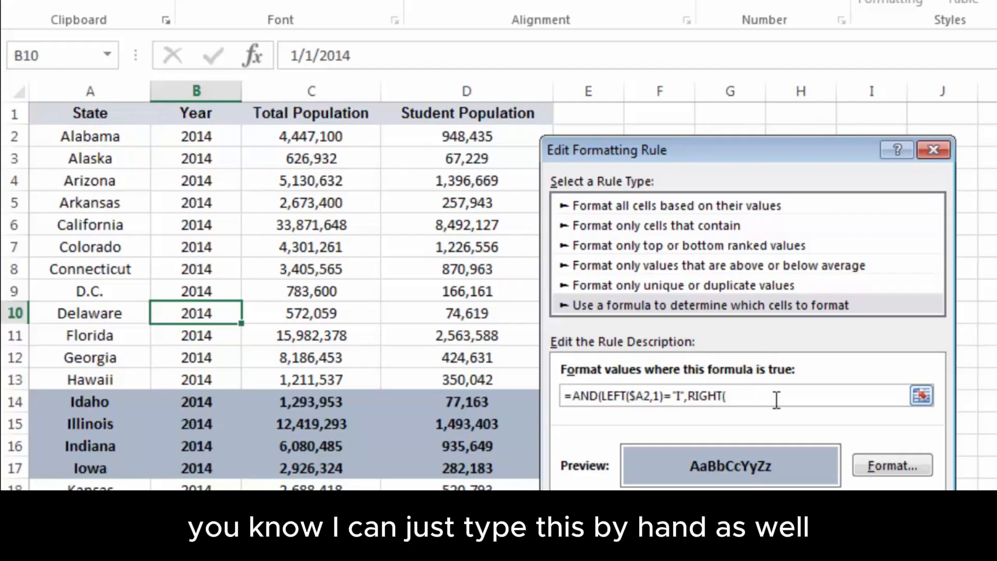
- Complete the rule formula as =AND(LEFT($A2,1)="I",RIGHT($A2,1)="a") to require state names that start with I and end with a
{"action": "type", "text": "$A2,1)"}
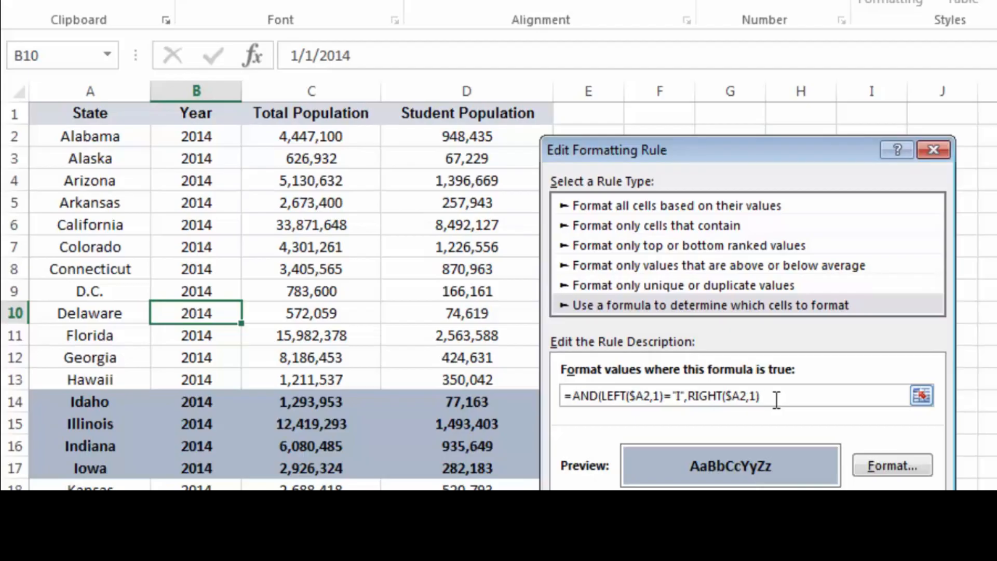
{"action": "type", "text": "="}
{"action": "key", "text": "BackSpace"}
{"action": "type", "text": "="}
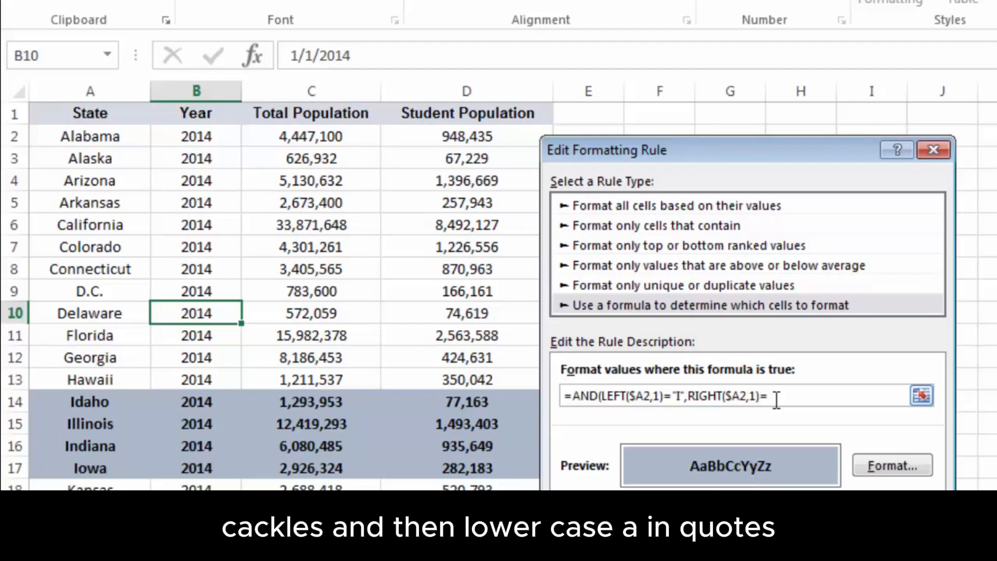
{"action": "type", "text": "\"a\")"}
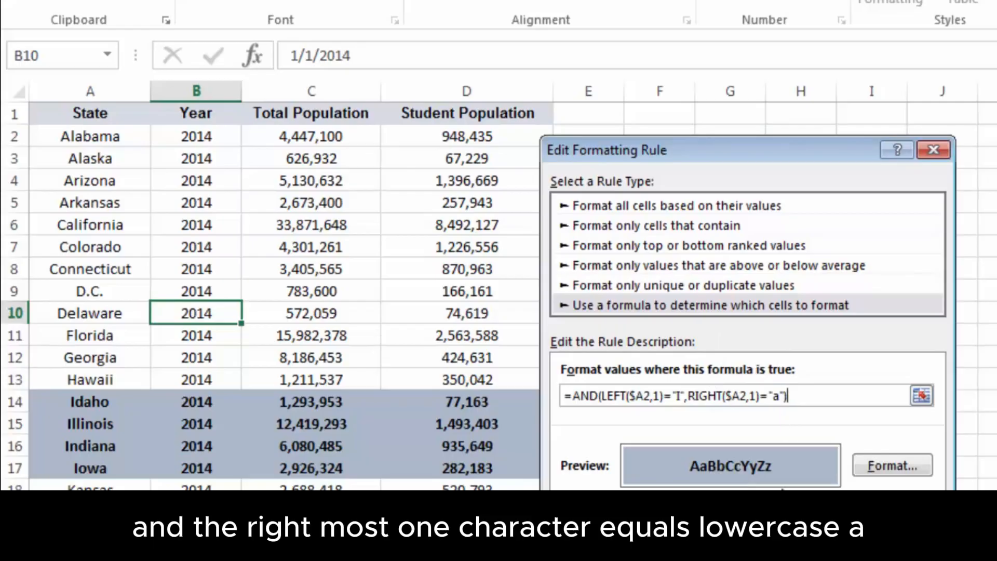
- Confirm the edited AND rule, apply it to the state table and close the rules manager
{"action": "left_click", "coordinate": [685, 476]}
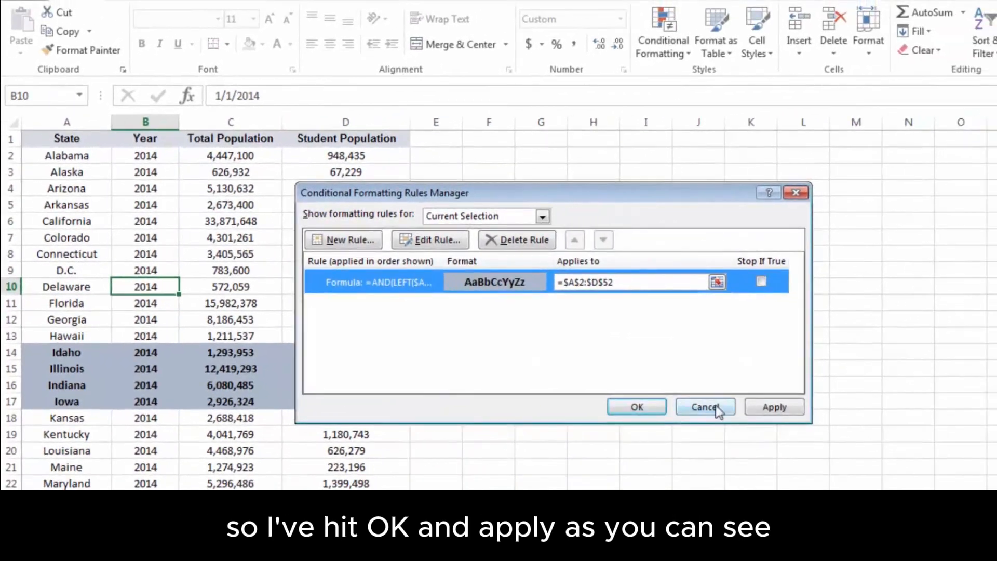
{"action": "left_click", "coordinate": [775, 407]}
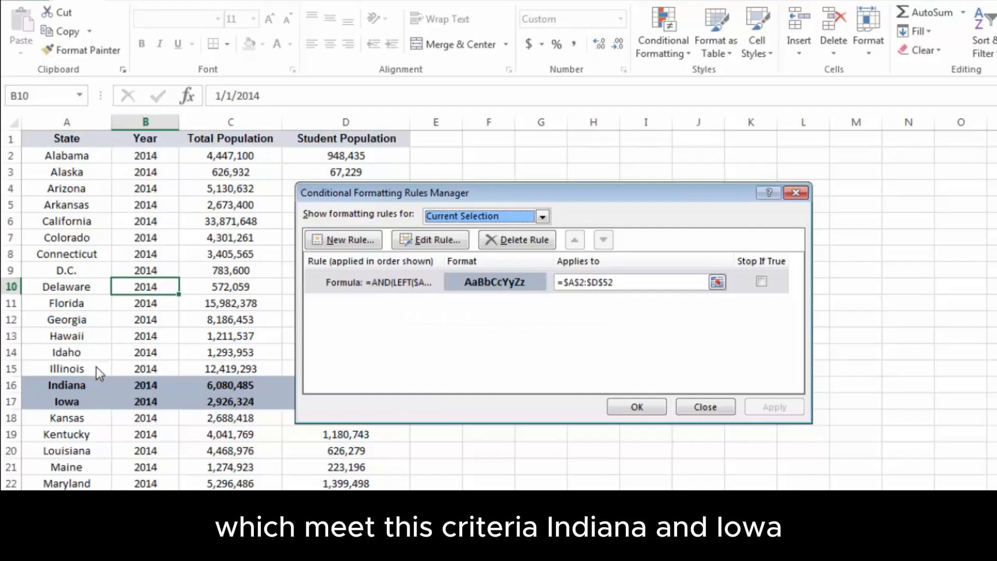
{"action": "left_click", "coordinate": [636, 407]}
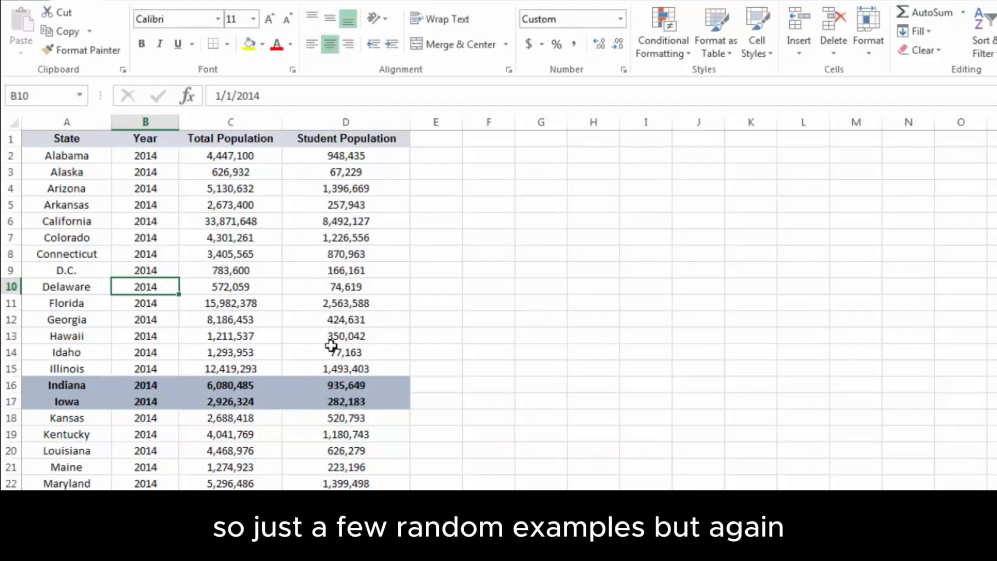